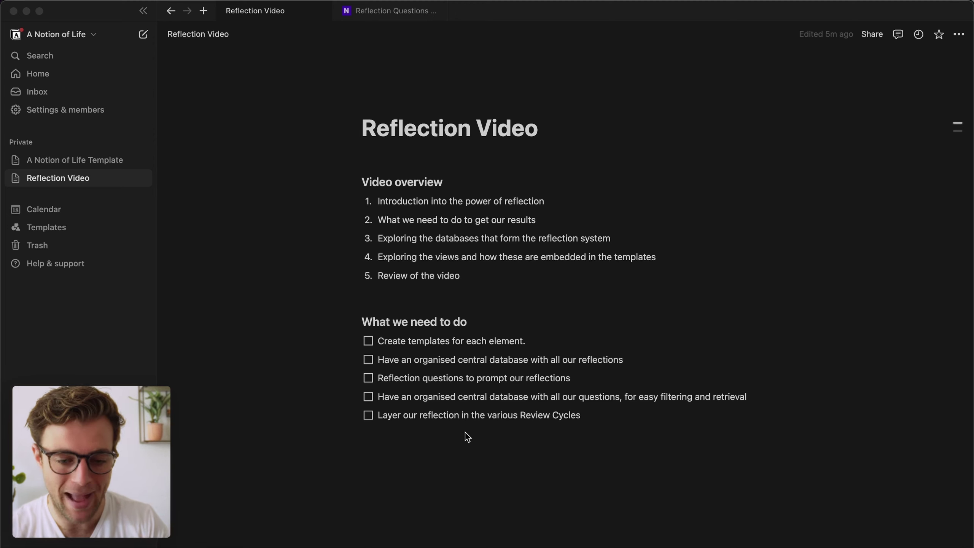
Expand A Notion of Life Template, open its Database Collection Zone page and look through the listed databases.
left_click(508, 325)
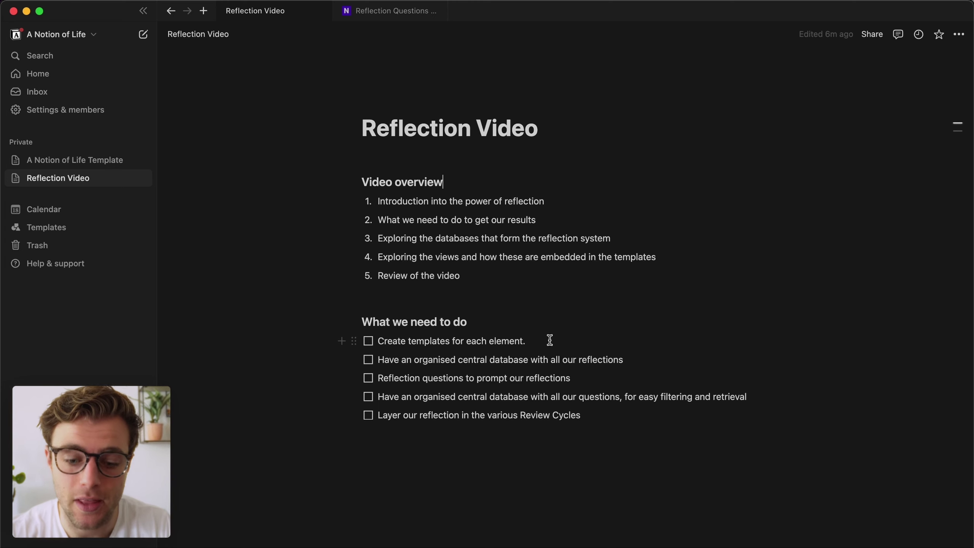
left_click(79, 160)
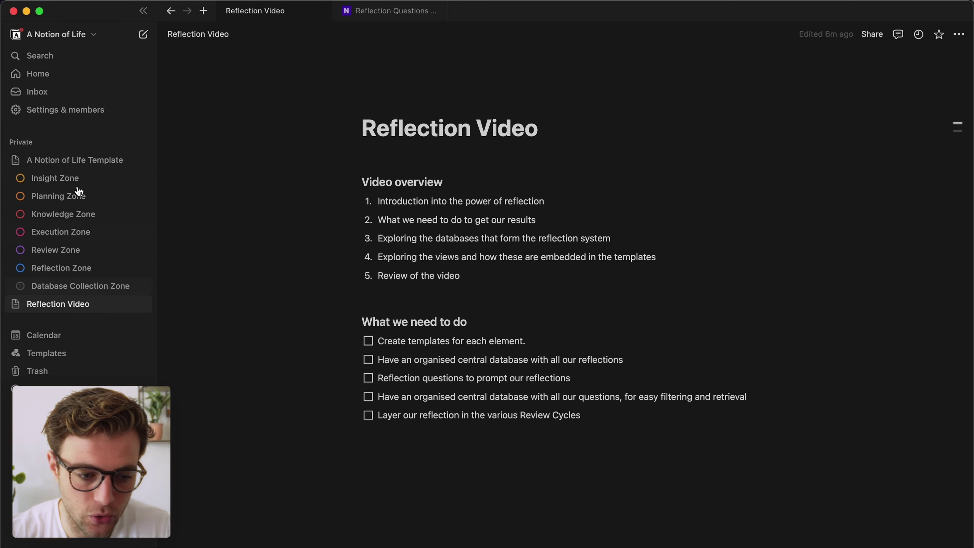
left_click(80, 286)
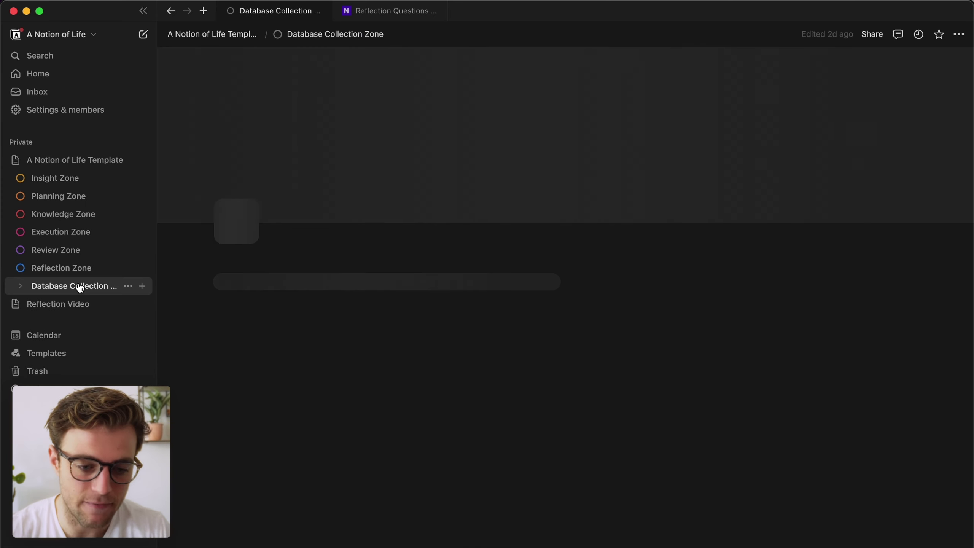
scroll(477, 229, "down", 10)
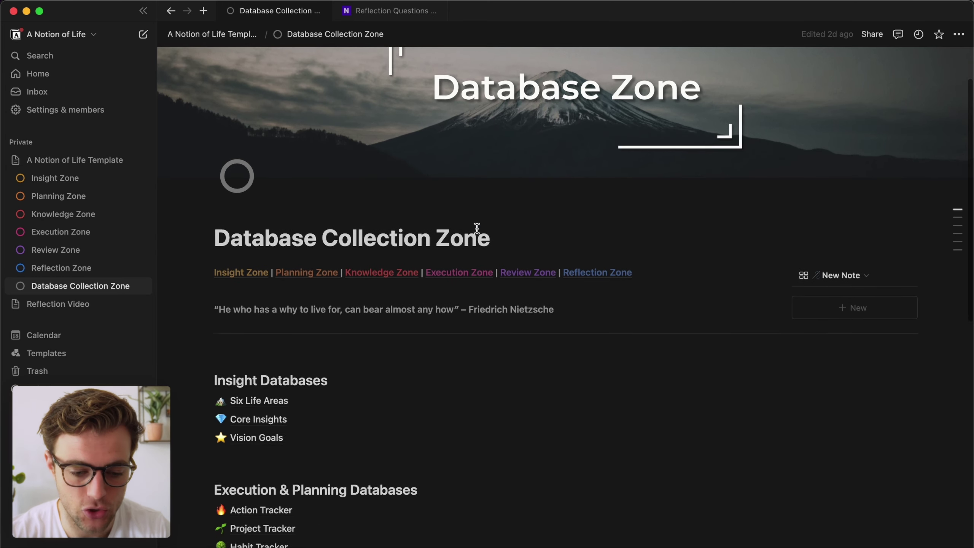
scroll(477, 228, "down", 4)
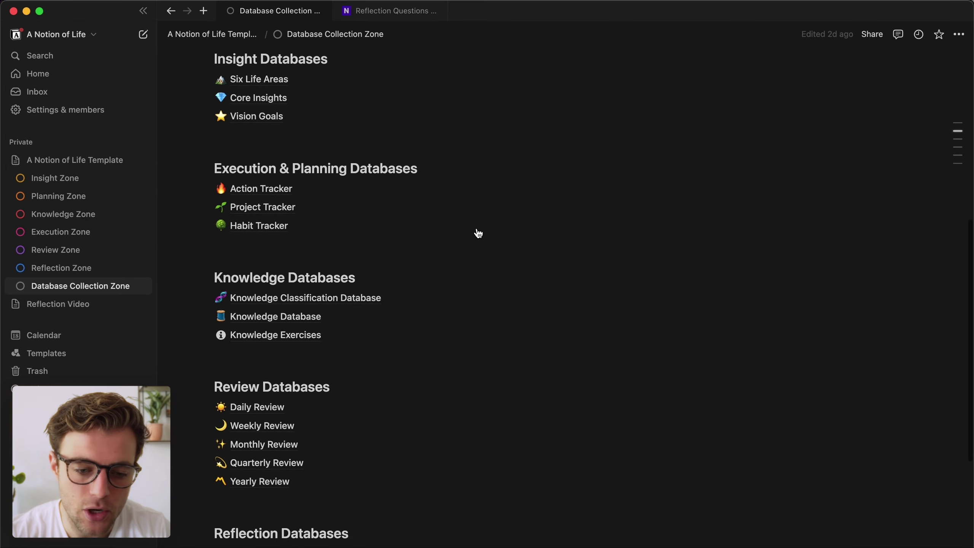
mouse_move(477, 231)
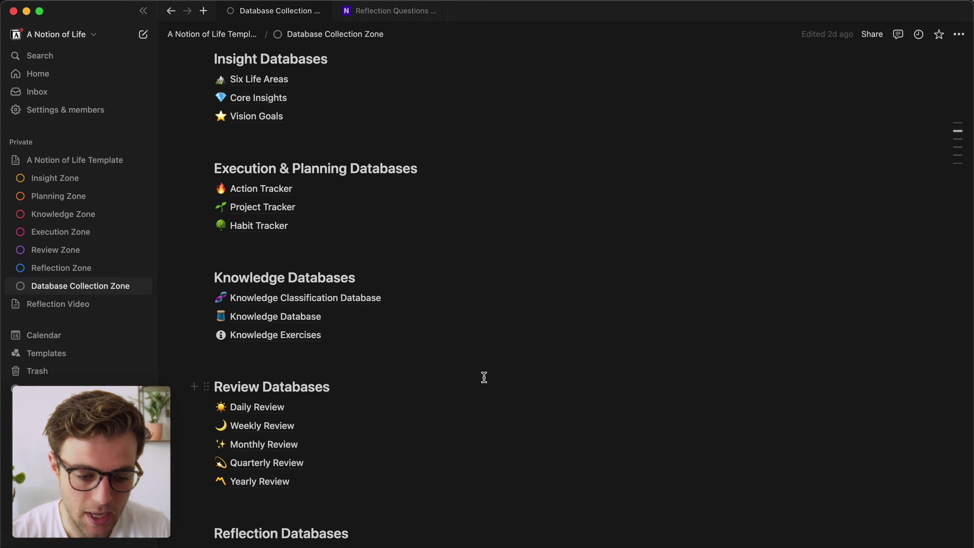
scroll(484, 377, "down", 1)
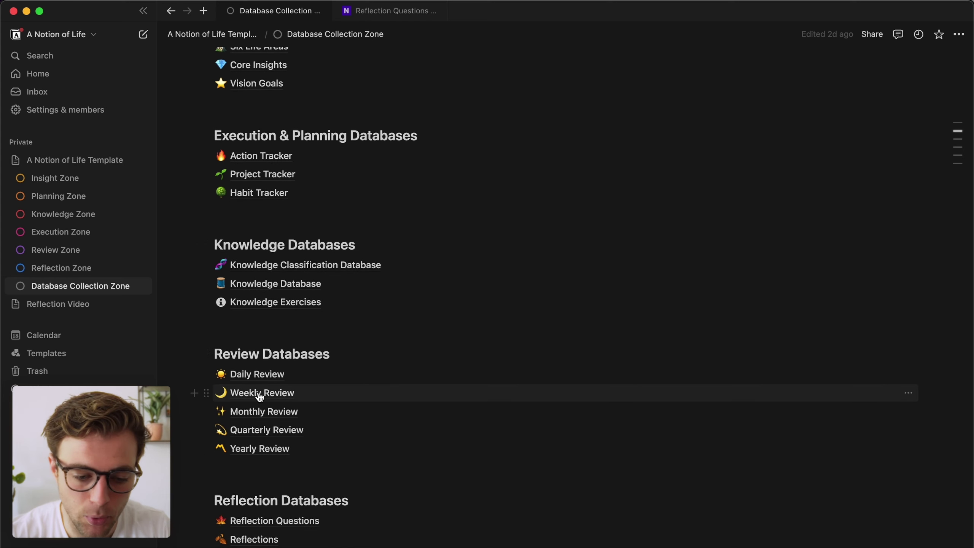
Open the Weekly Review database and open its Weekly Review Template for editing.
left_click(273, 395)
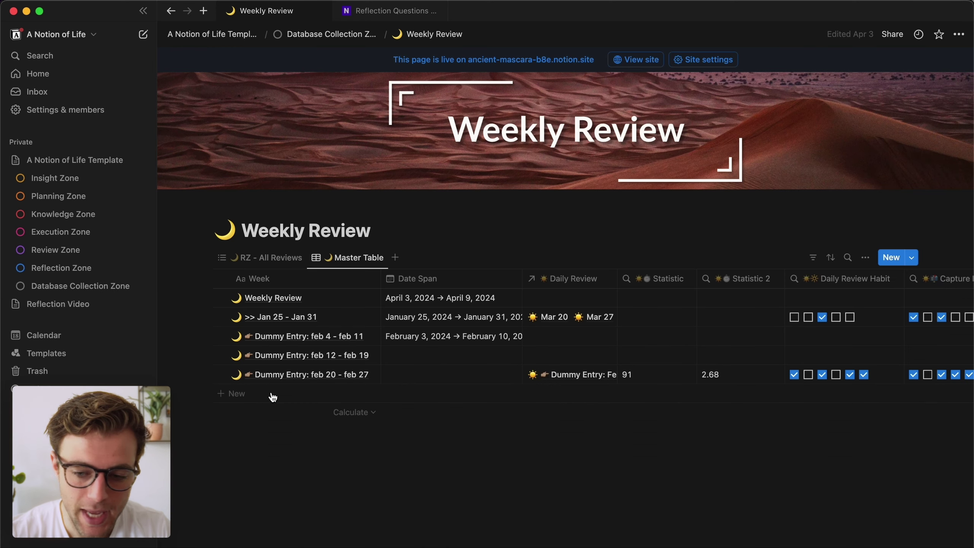
left_click(914, 257)
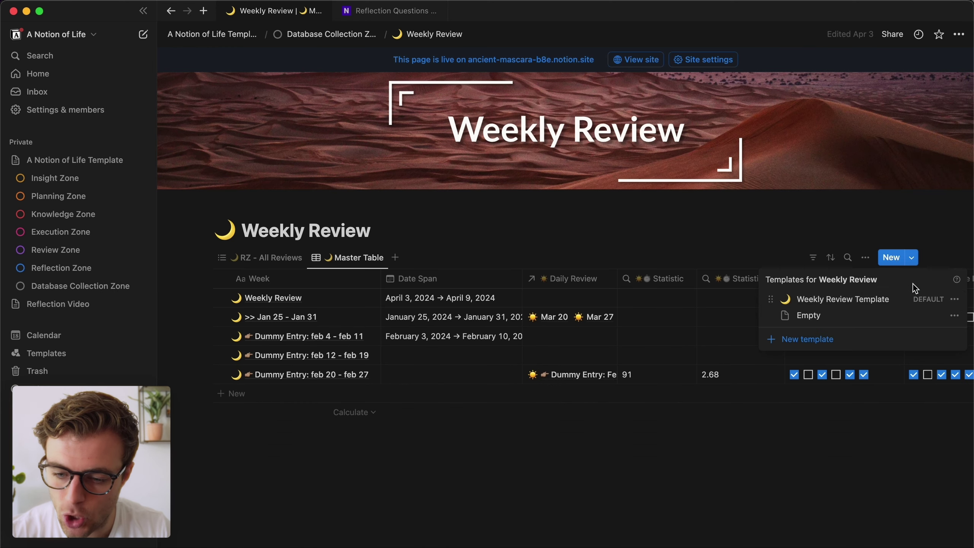
left_click(955, 300)
left_click(876, 300)
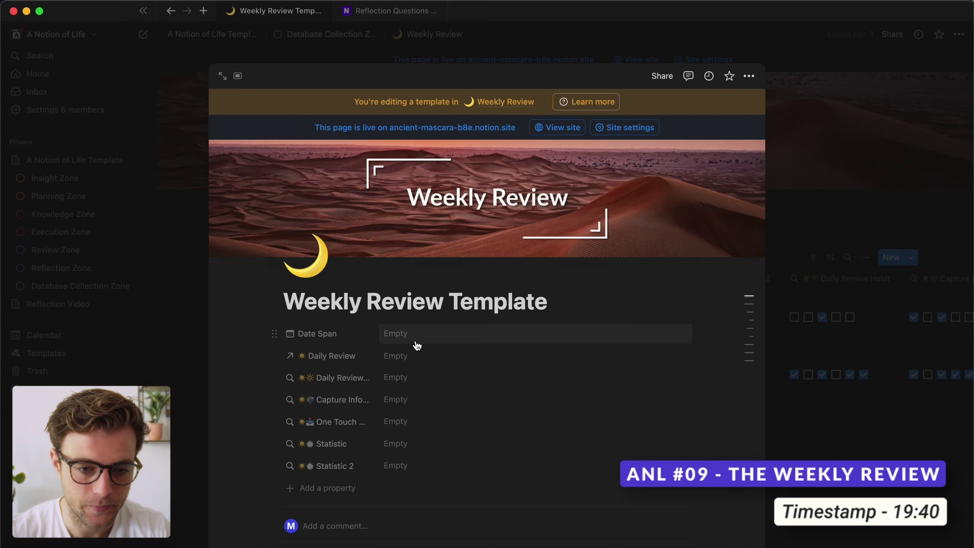
View the Reflection & insight section as a full page and show its Weekly Reflections view.
scroll(417, 346, "down", 10)
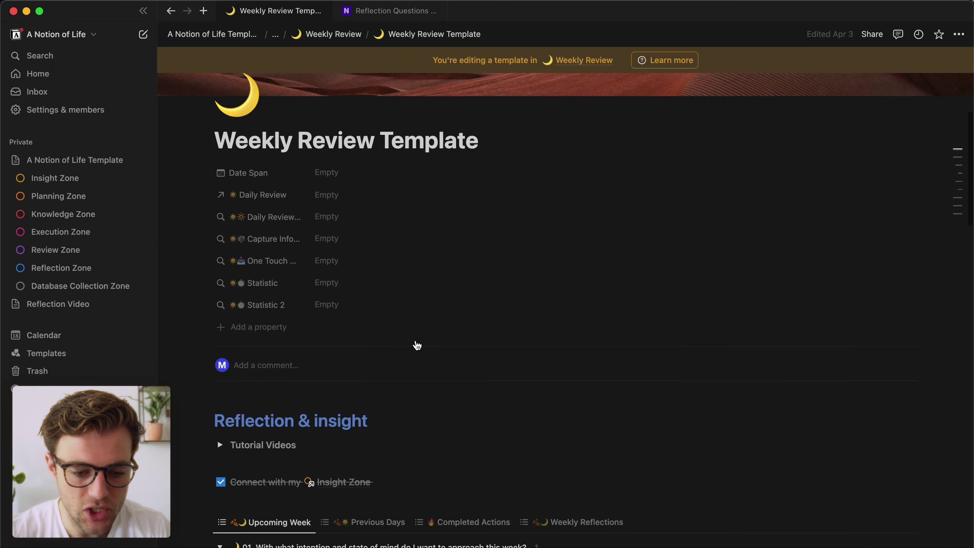
scroll(416, 340, "down", 2)
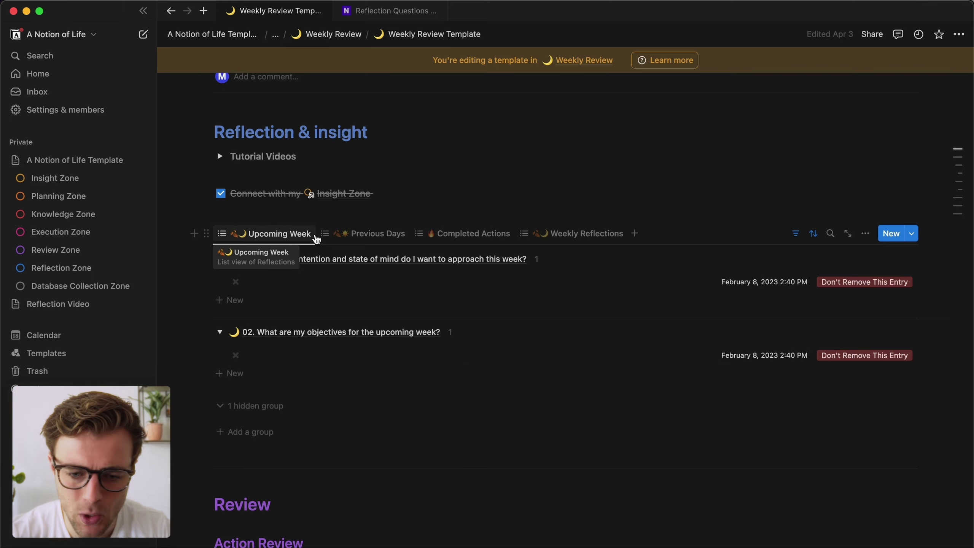
left_click(587, 234)
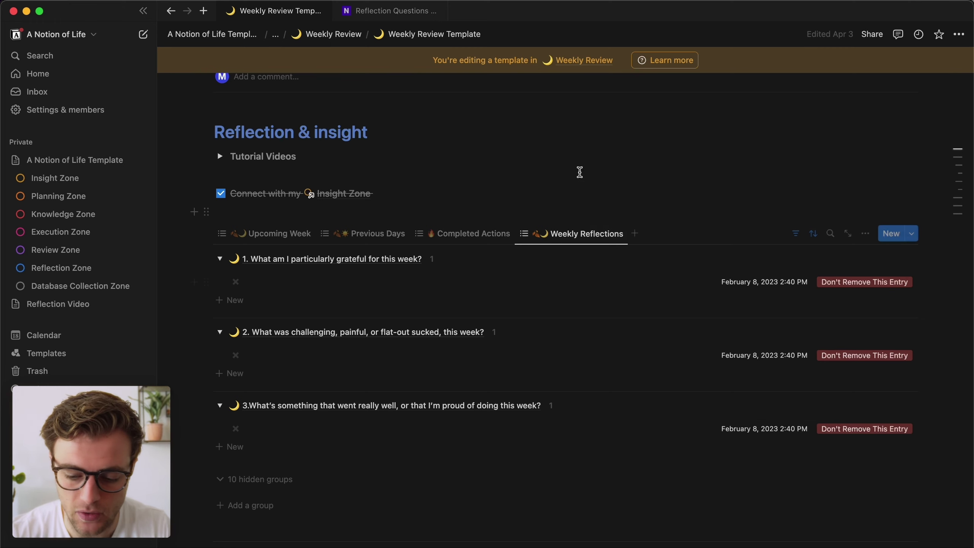
Leave the weekly review template and return to the Database Collection Zone page.
key("super+bracketleft")
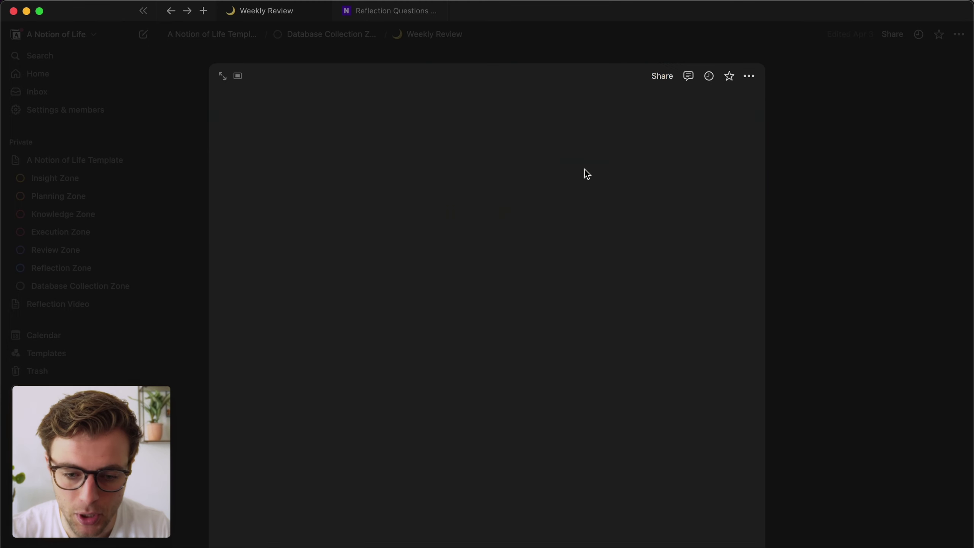
left_click(799, 300)
key("super+bracketleft")
key("super+bracketleft")
key("super+bracketleft")
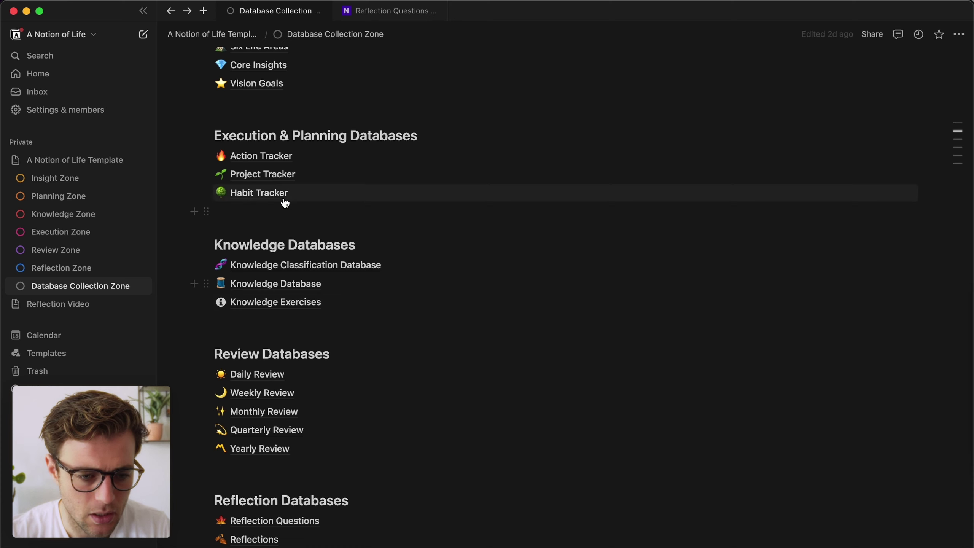
Open the Project Tracker database and open its New Projects Template for editing.
left_click(276, 174)
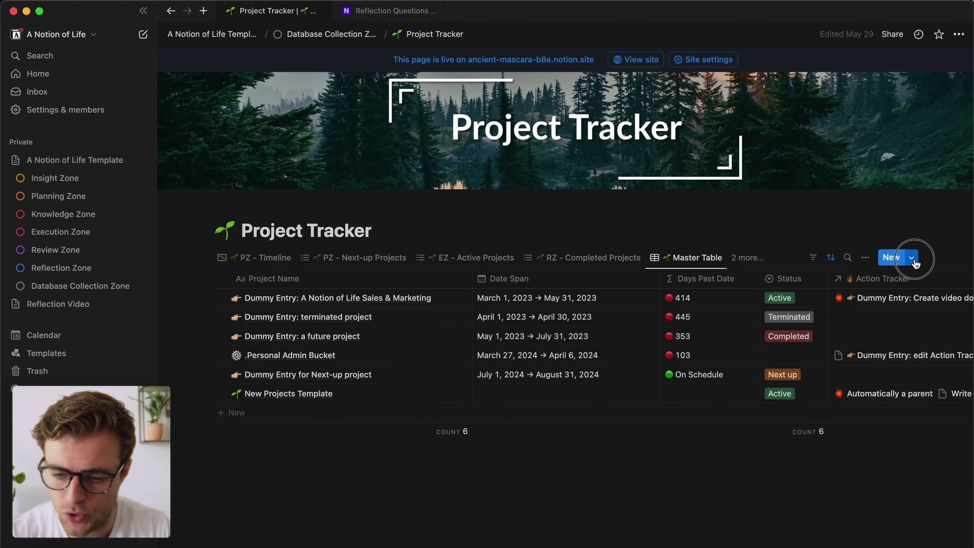
left_click(912, 258)
left_click(954, 301)
left_click(838, 300)
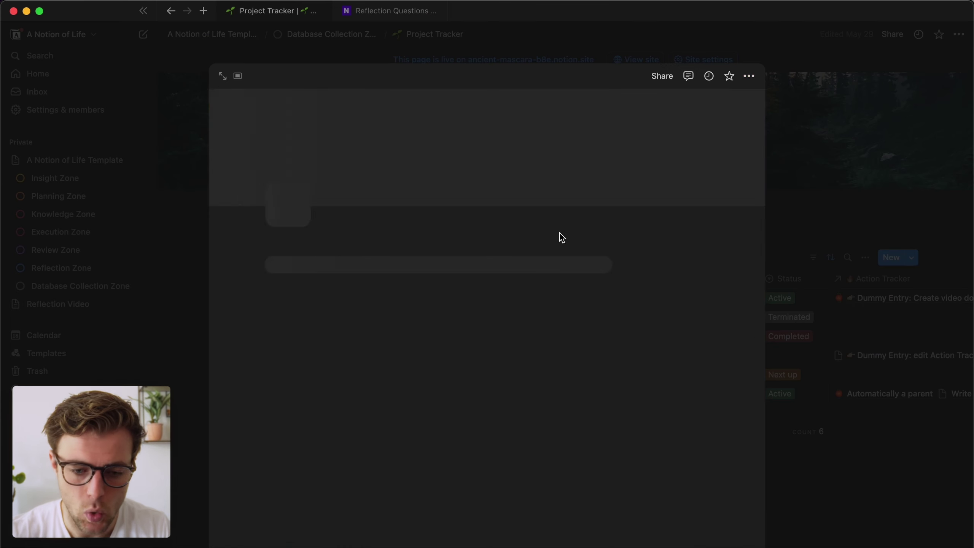
View The Purpose questions under Preparatory Questions in the template, and return to the Project Tracker.
scroll(553, 240, "down", 15)
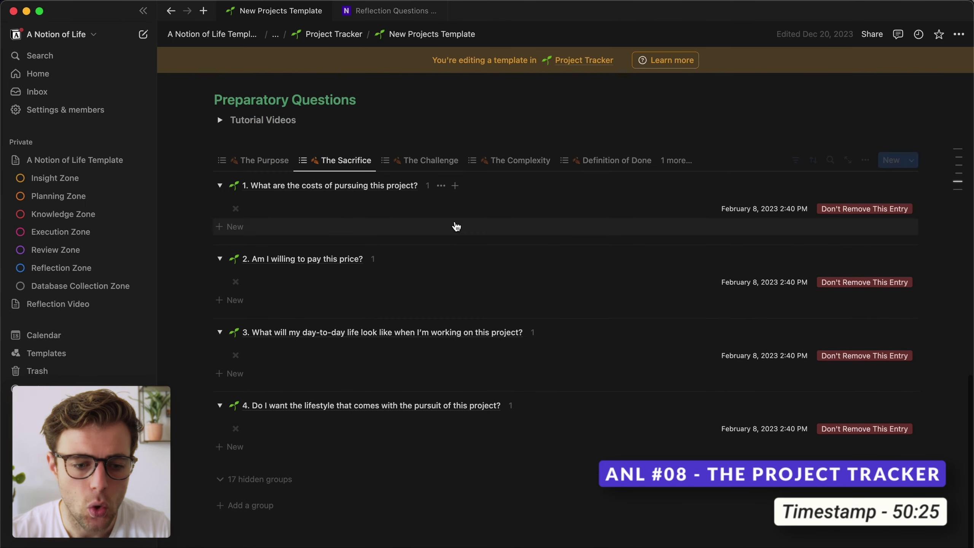
left_click(263, 161)
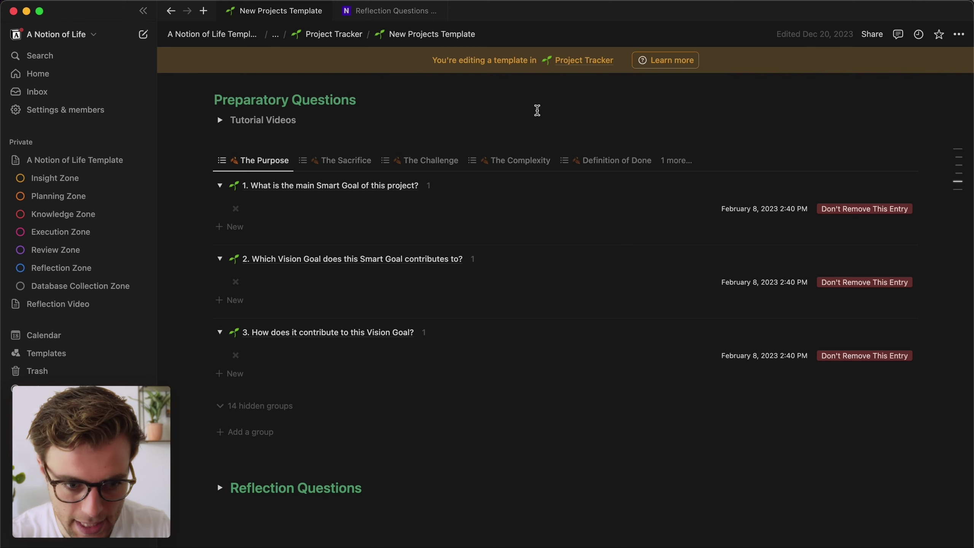
key("super+bracketleft")
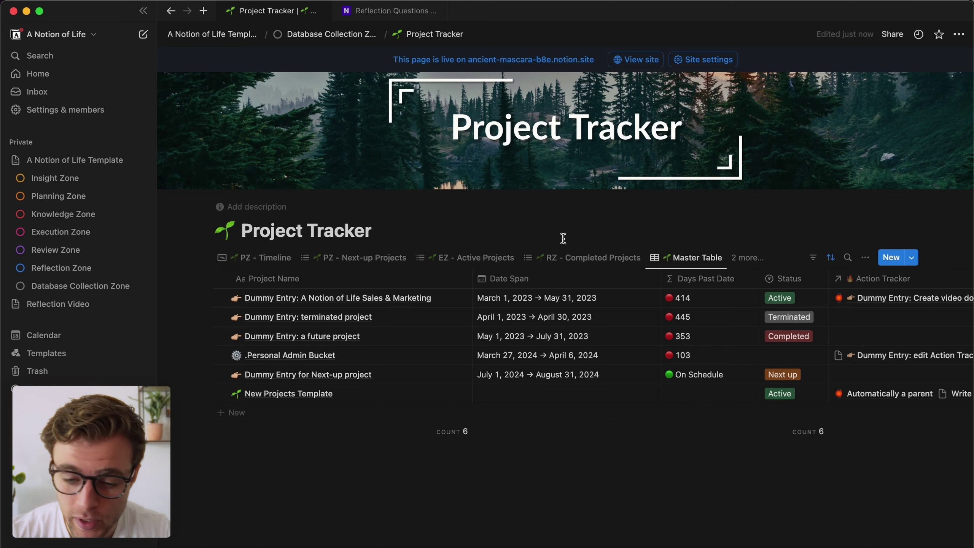
Create a new Project Tracker template and add the level-2 heading "Why do I want to do this project?".
left_click(912, 257)
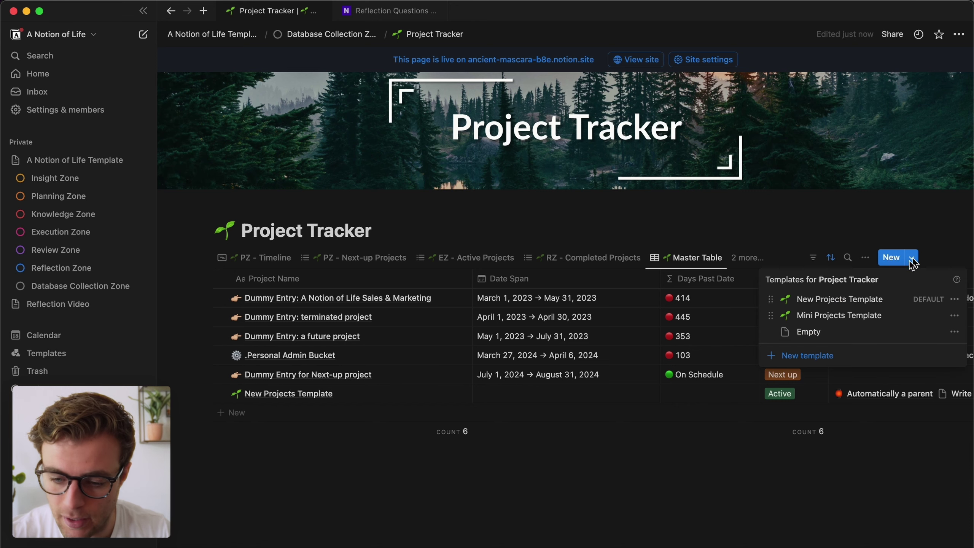
left_click(809, 357)
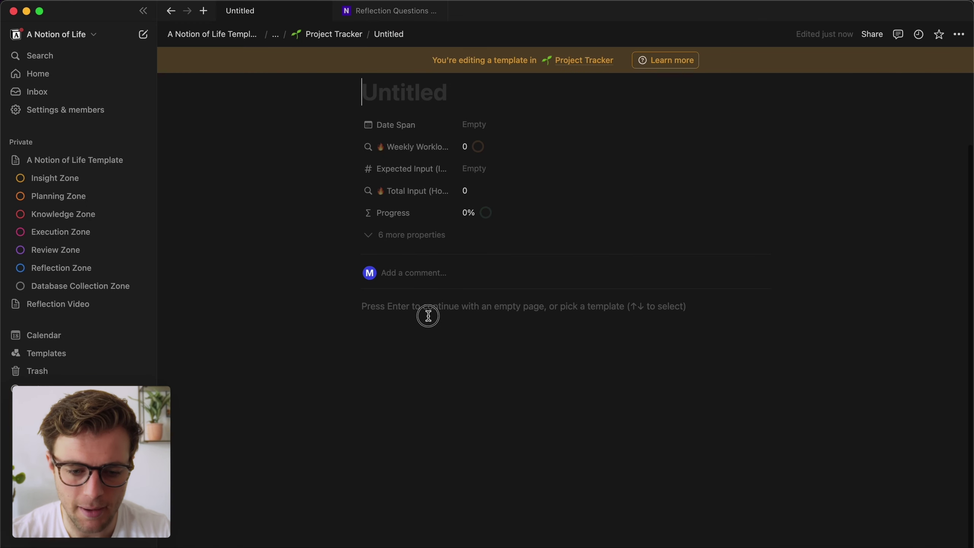
key("Return")
type("/h2")
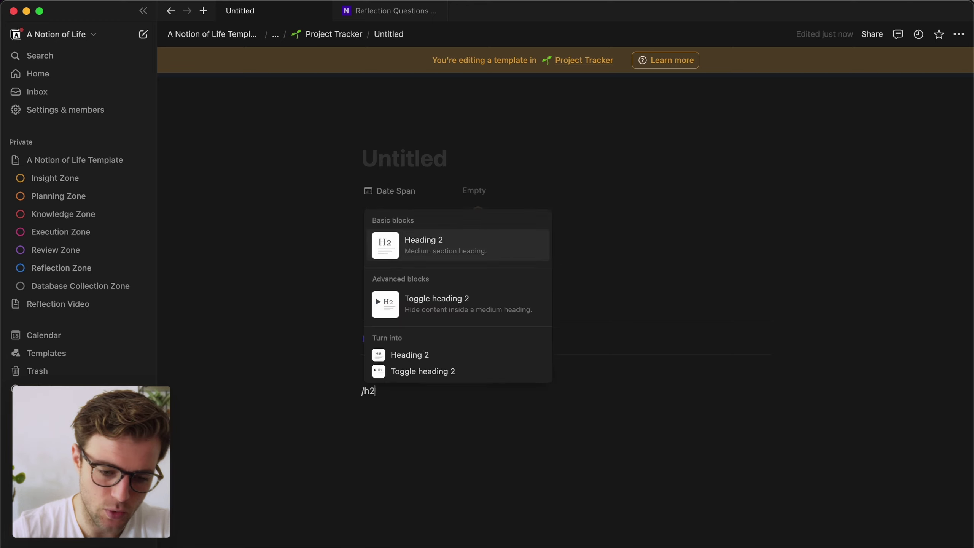
key("Return")
type("Why do I want ")
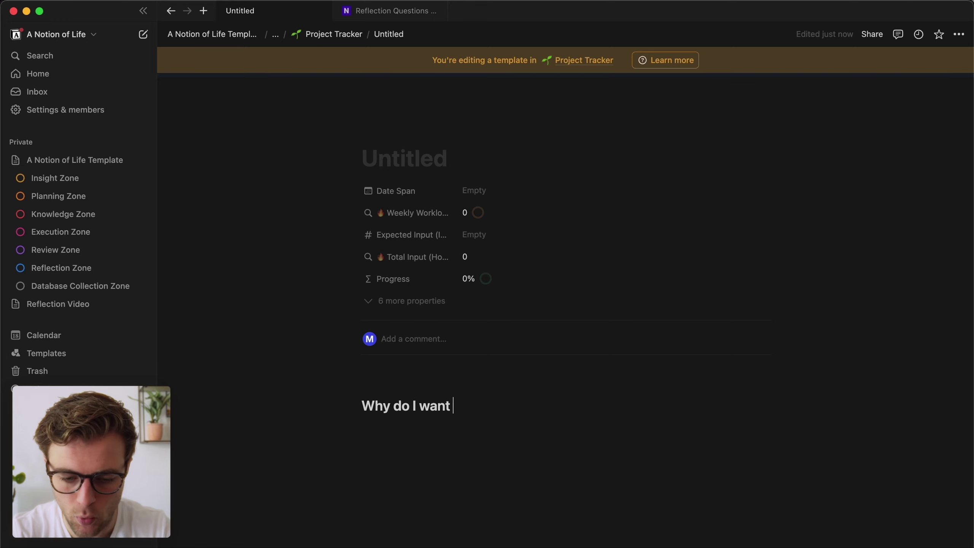
type("to do this project?")
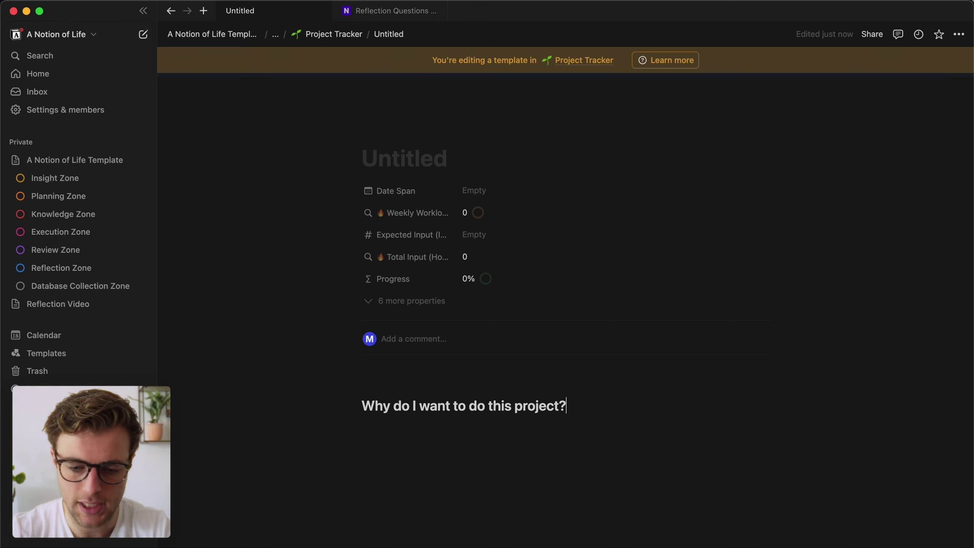
Add a second level-2 heading reading "When can I consider this project to be done?".
key("Return")
type("/h2")
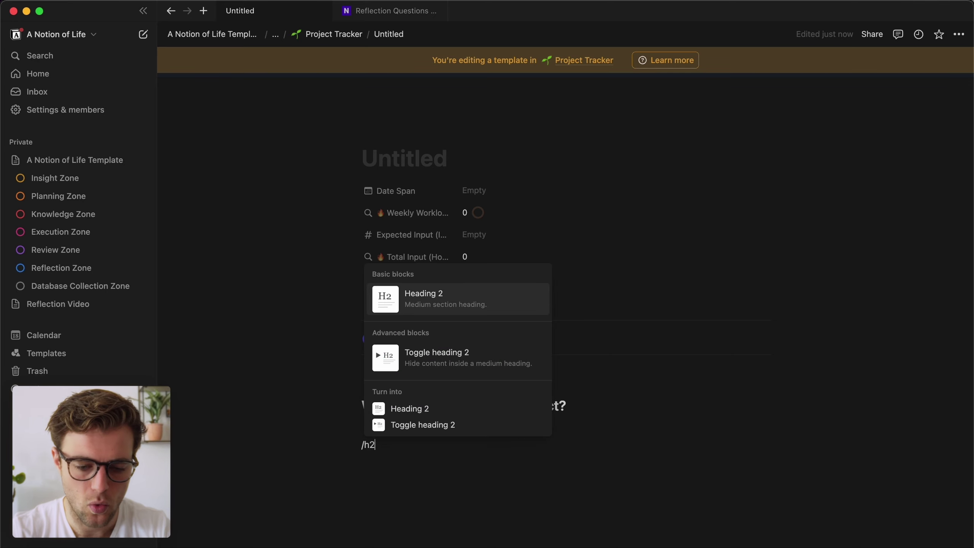
key("Return")
type("When can I cons")
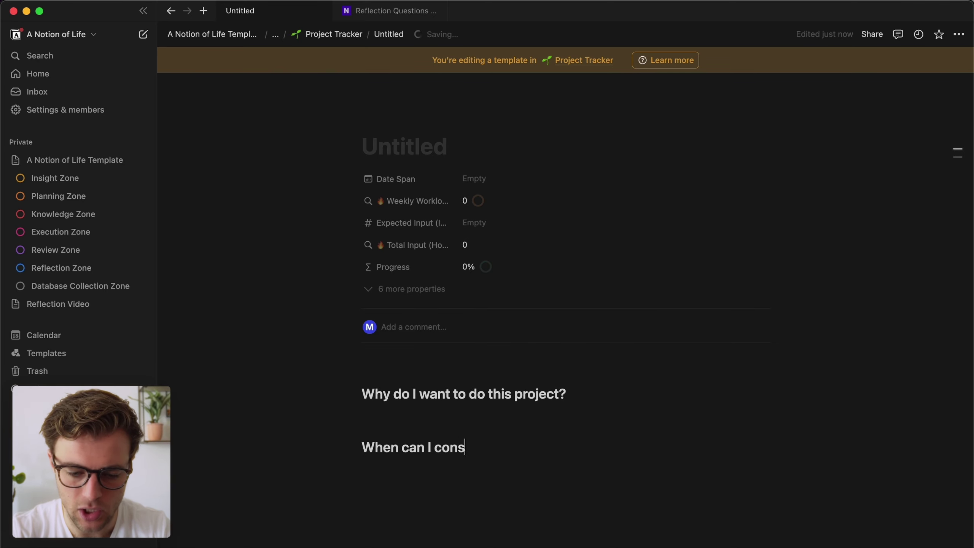
type("ider this project to be done?")
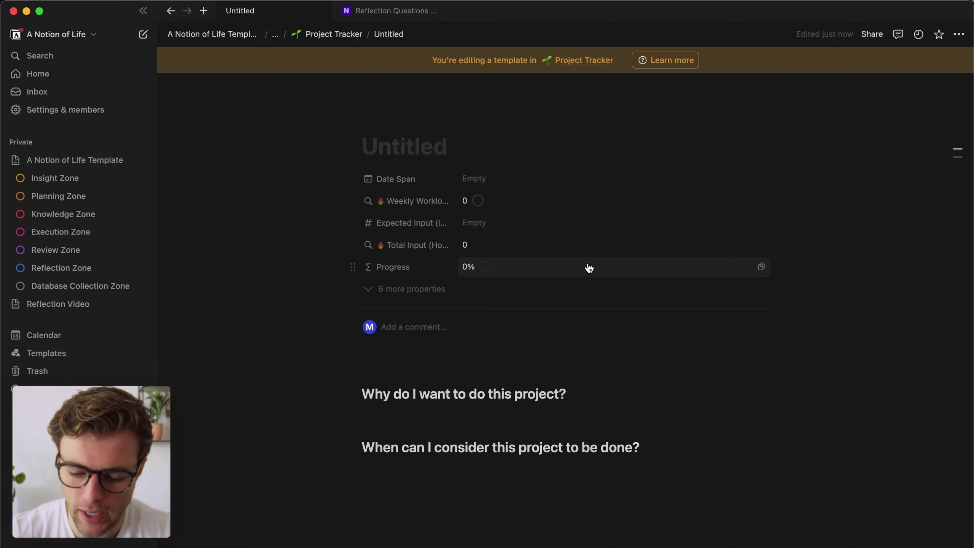
Title the new template "Temporary template" and close it.
left_click(439, 146)
type("Tempor")
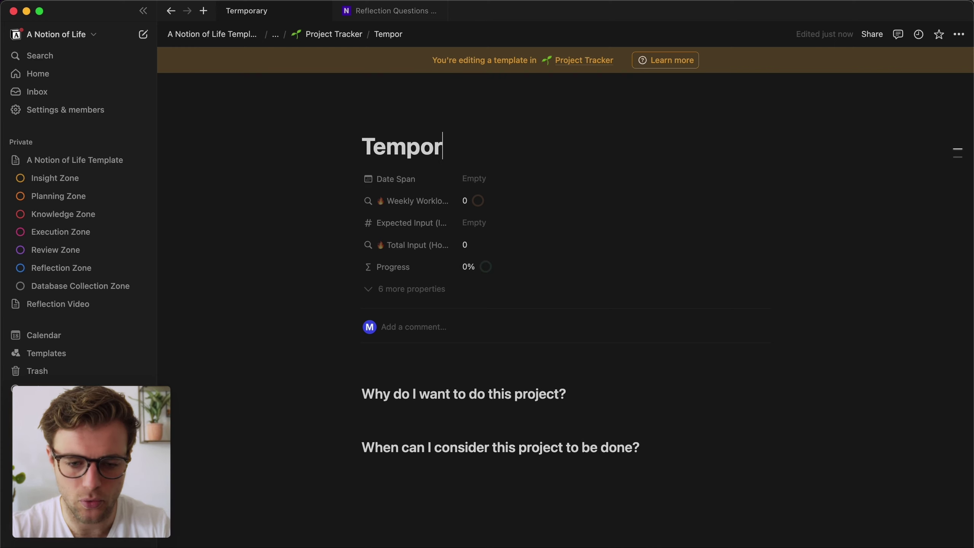
type("ary template")
key("Escape")
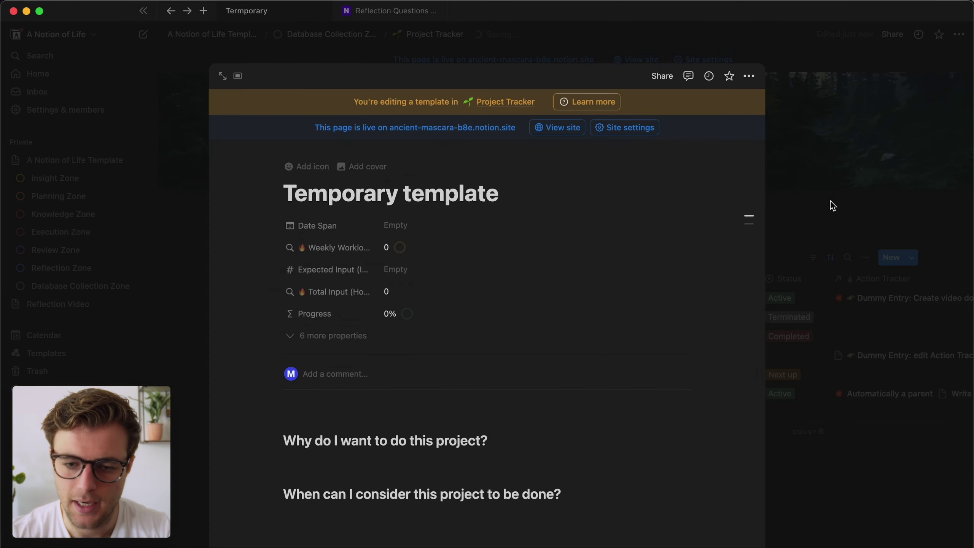
Create a new Project Tracker entry from Temporary template and open it as a full page.
left_click(912, 257)
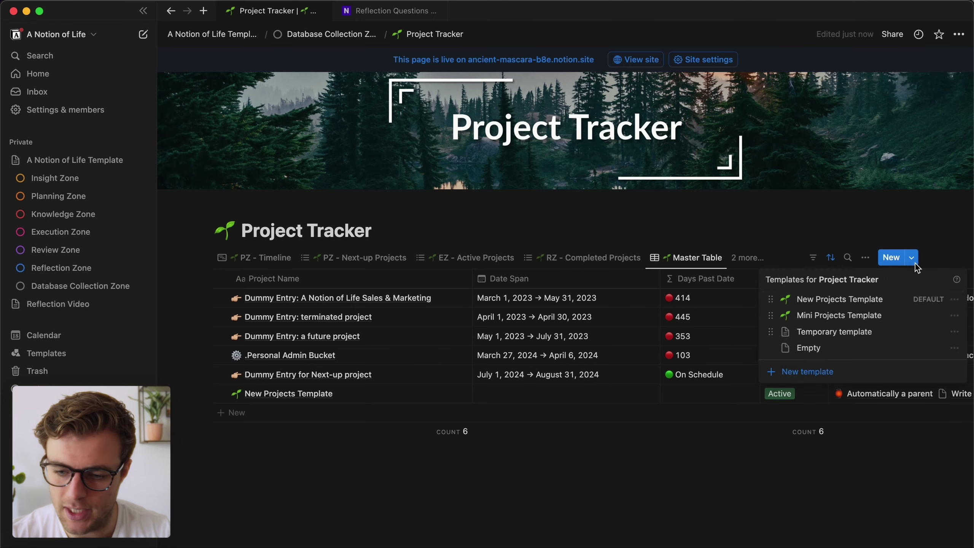
left_click(838, 332)
key("super+Return")
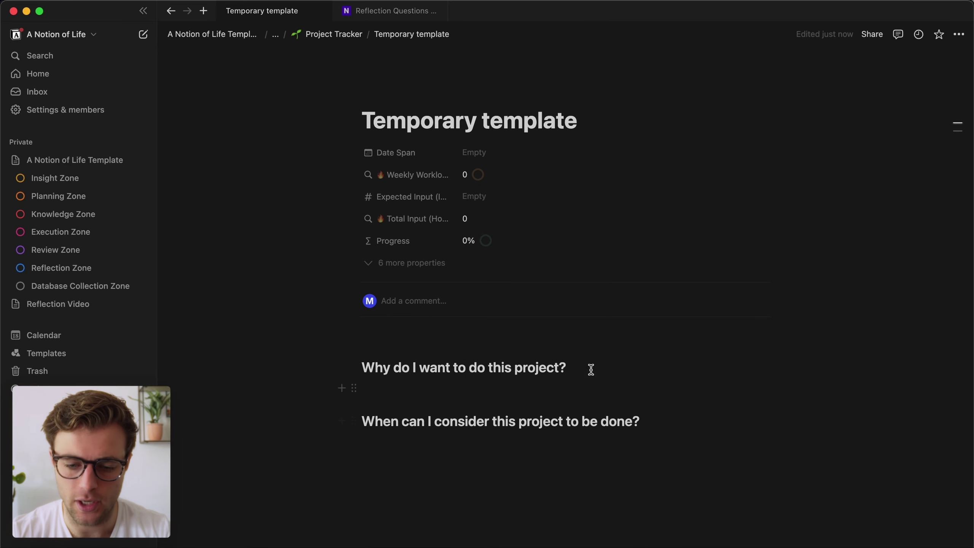
Write "I can write down my answers." beneath the heading "Why do I want to do this project?".
left_click(587, 367)
key("Return")
type("I can write ")
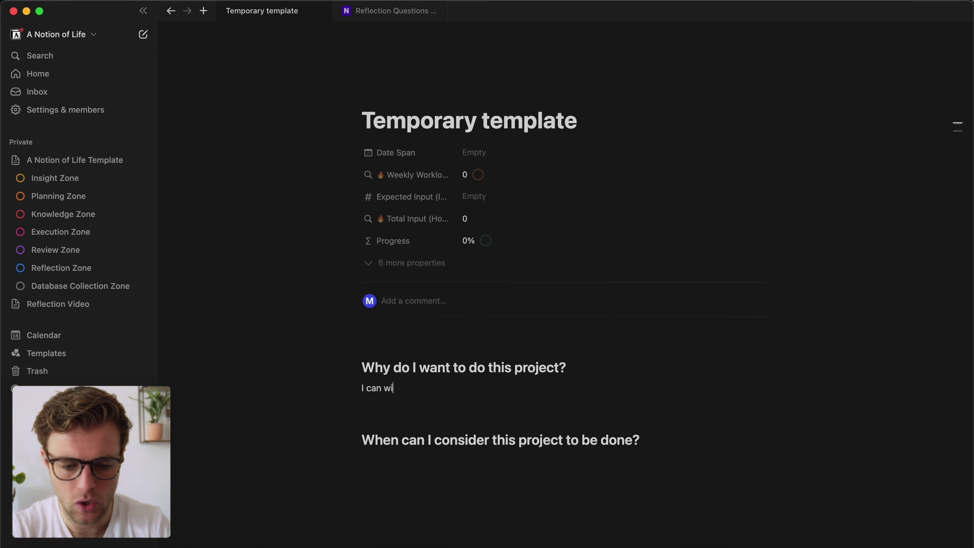
type("down my answers.")
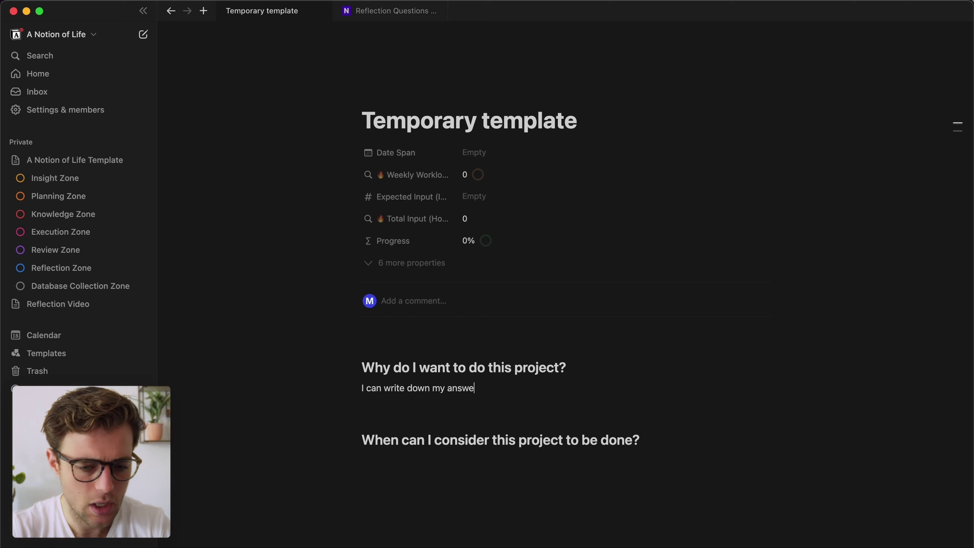
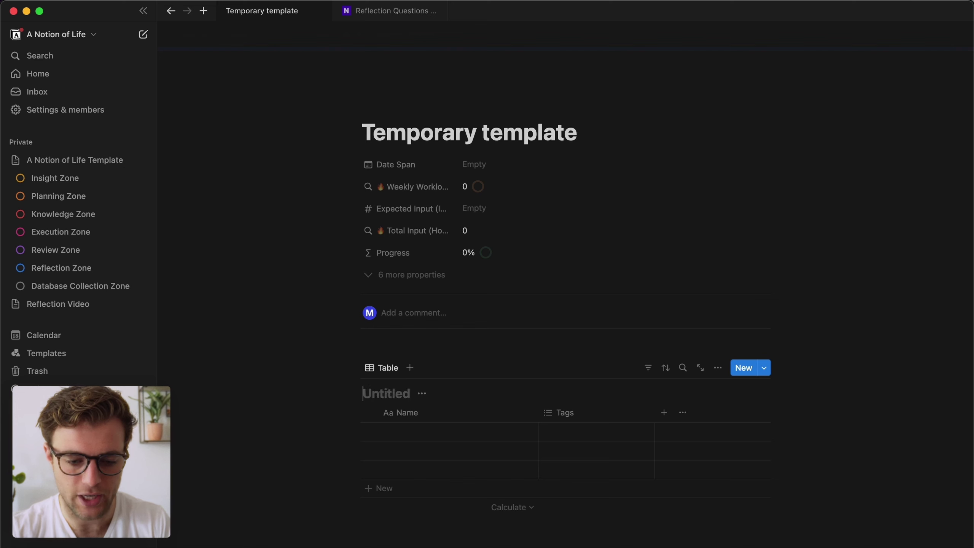
Title the new inline database "Reflections" and set the page to full width.
type("fle")
key("BackSpace")
type("lections")
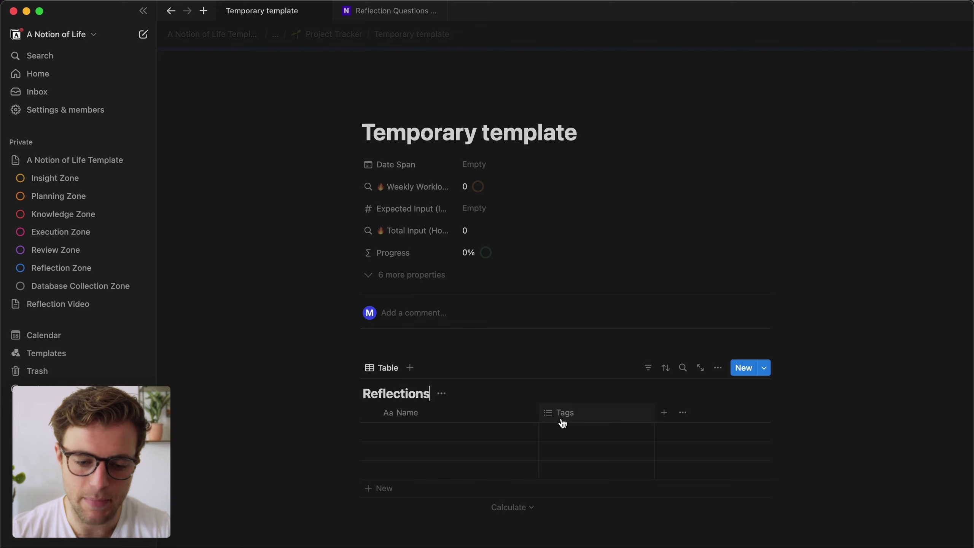
scroll(563, 423, "down", 2)
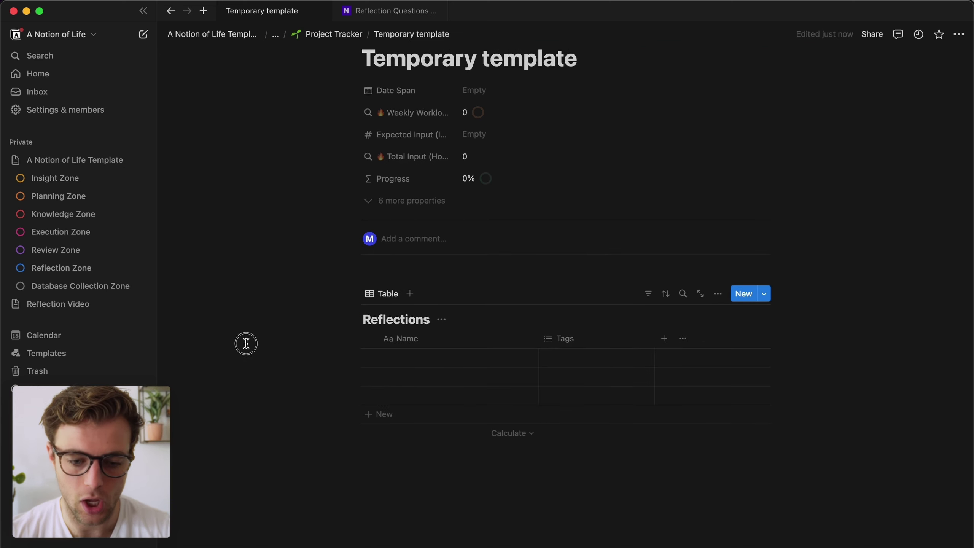
left_click(959, 34)
left_click(949, 115)
left_click(592, 313)
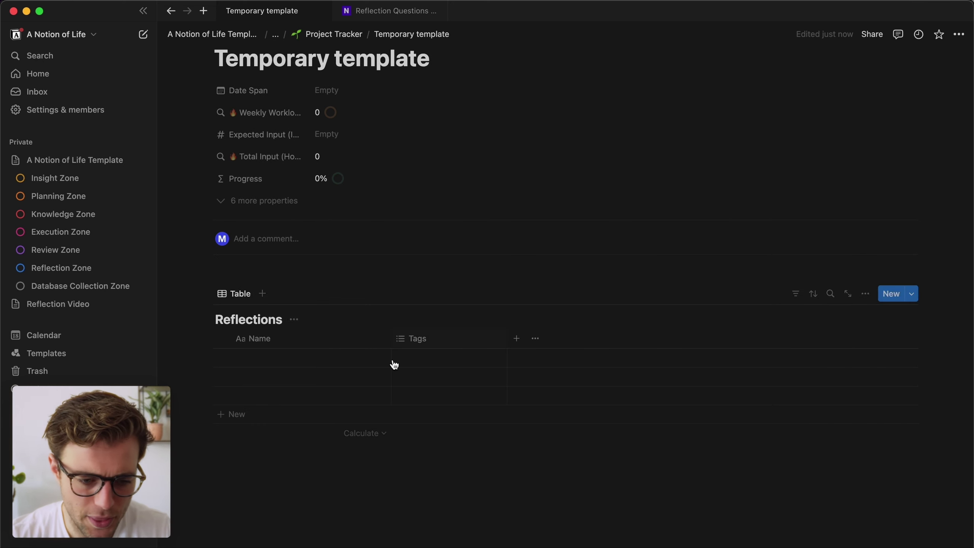
Rename the Name column of the Reflections table to "Reflection Name".
scroll(391, 364, "down", 1)
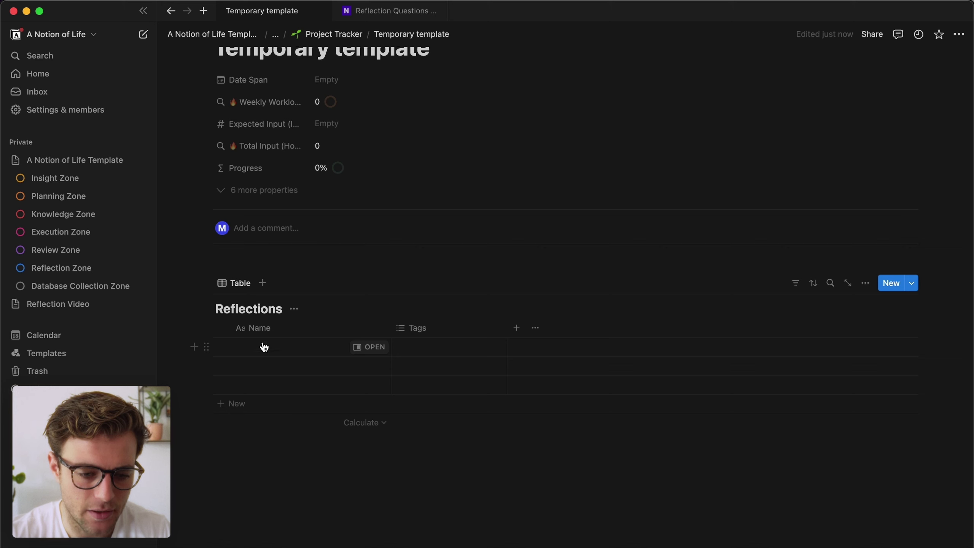
left_click(263, 328)
key("super+a")
type("Refl")
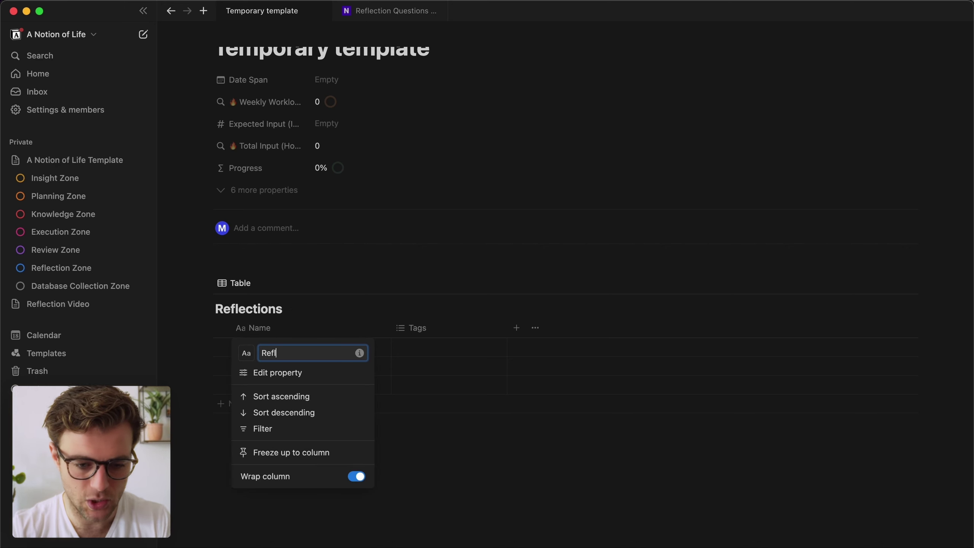
type("ection Name")
left_click(404, 463)
Change the Tags property's type to Text, rename it "Writing Space", and slightly narrow its column.
left_click(402, 326)
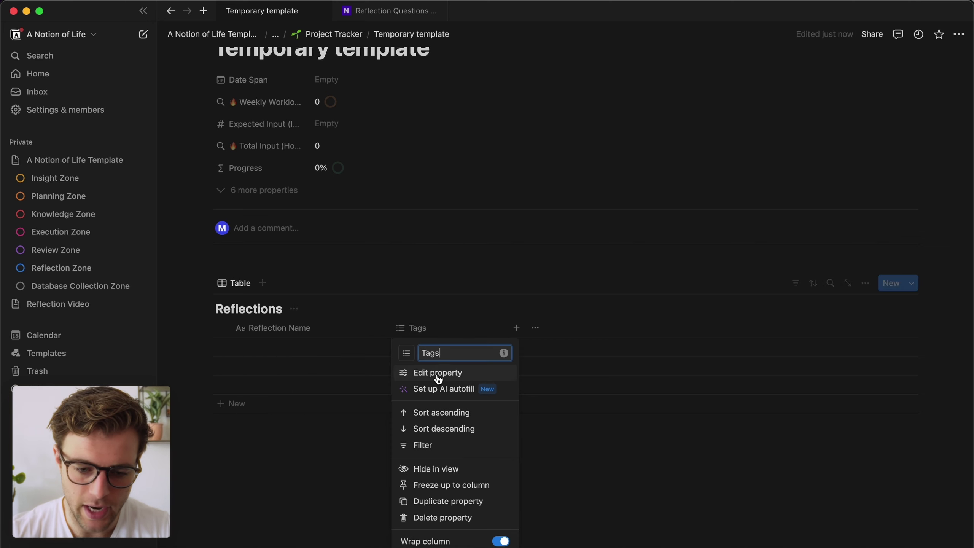
left_click(438, 379)
left_click(909, 351)
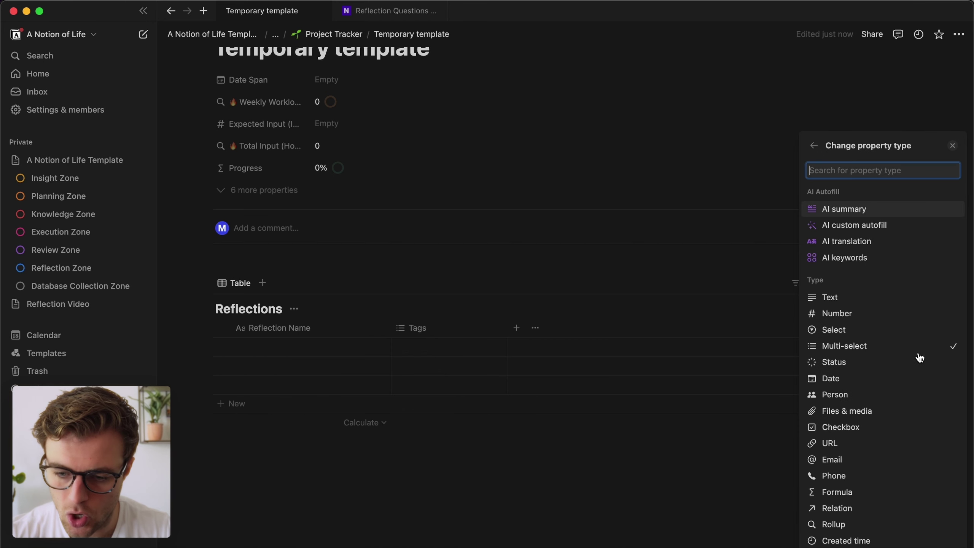
left_click(840, 298)
double_click(861, 328)
type("Writing Space")
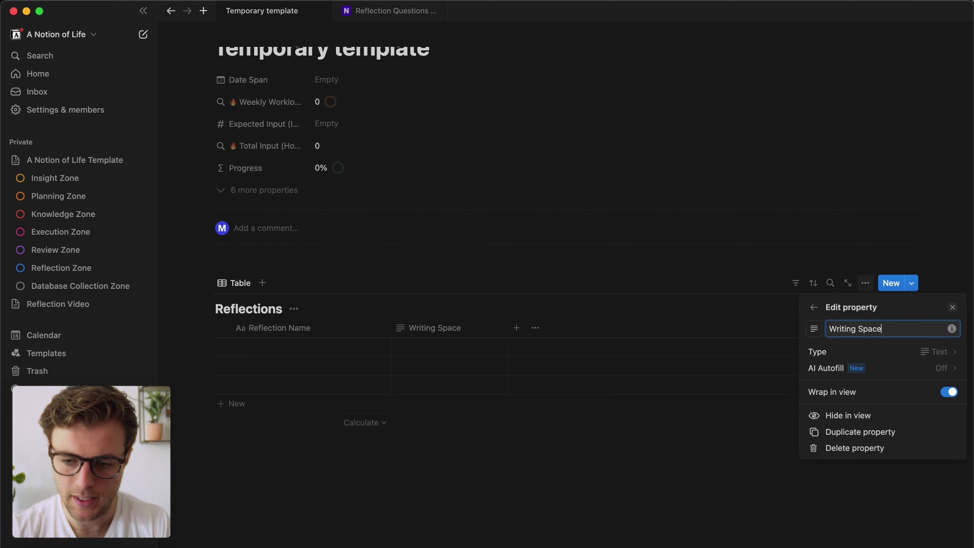
left_click(556, 477)
left_click_drag(507, 326, 504, 326)
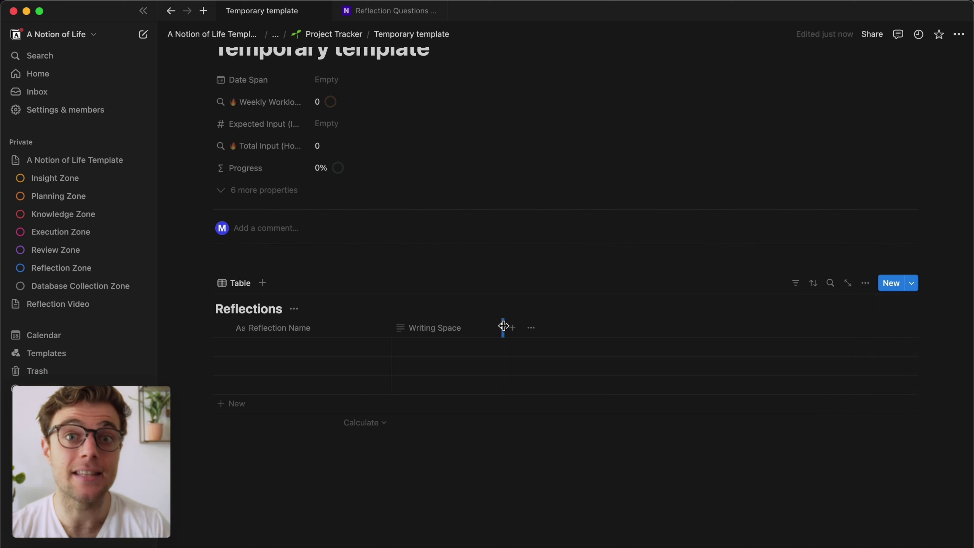
Add a Select property named "Question" to the Reflections table.
left_click(513, 328)
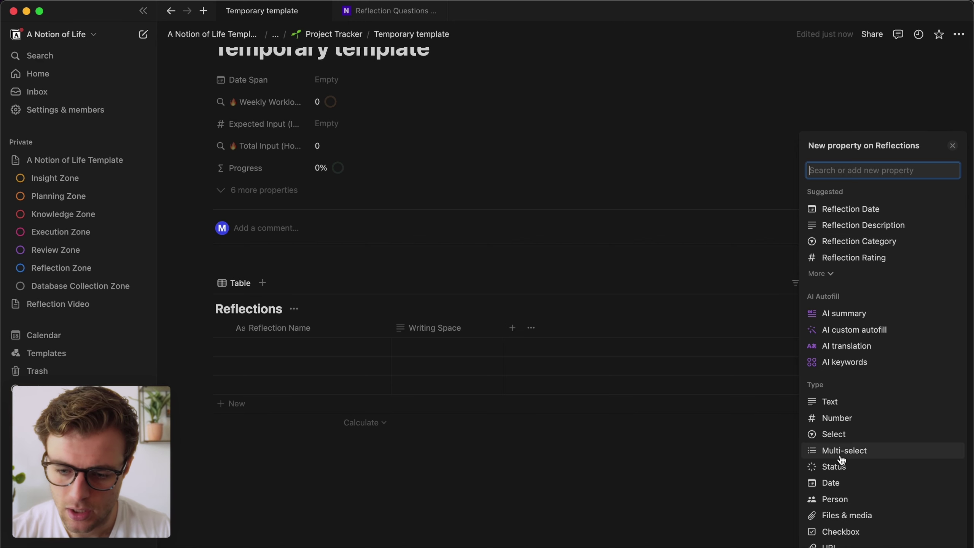
left_click(836, 435)
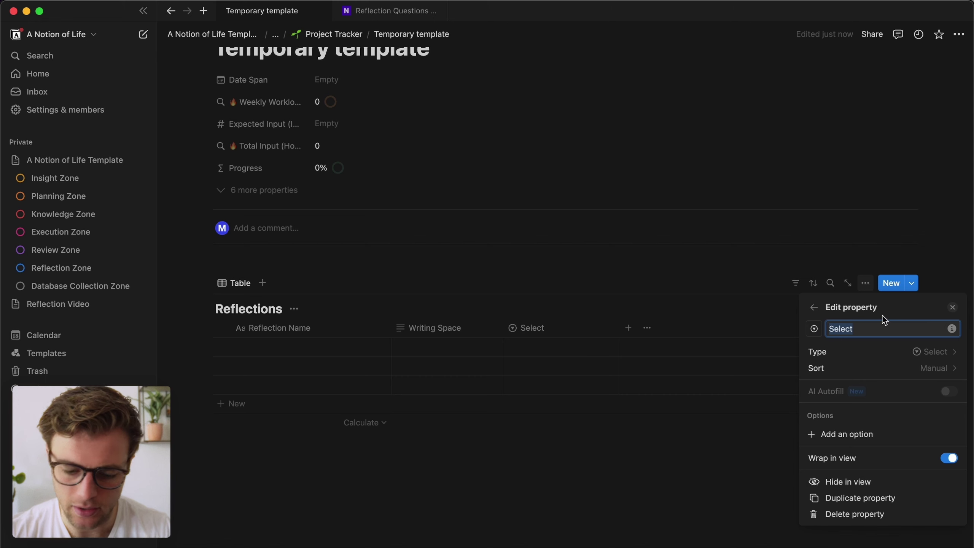
type("Question")
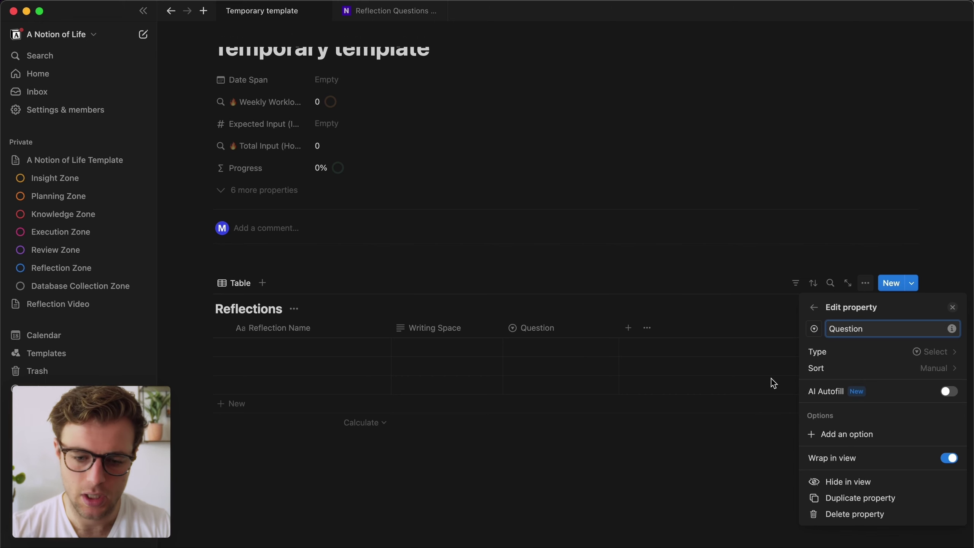
left_click(601, 472)
Create Question options "What do I need for this project?" in the first row and "When will this project be a success?" in the second.
left_click(557, 347)
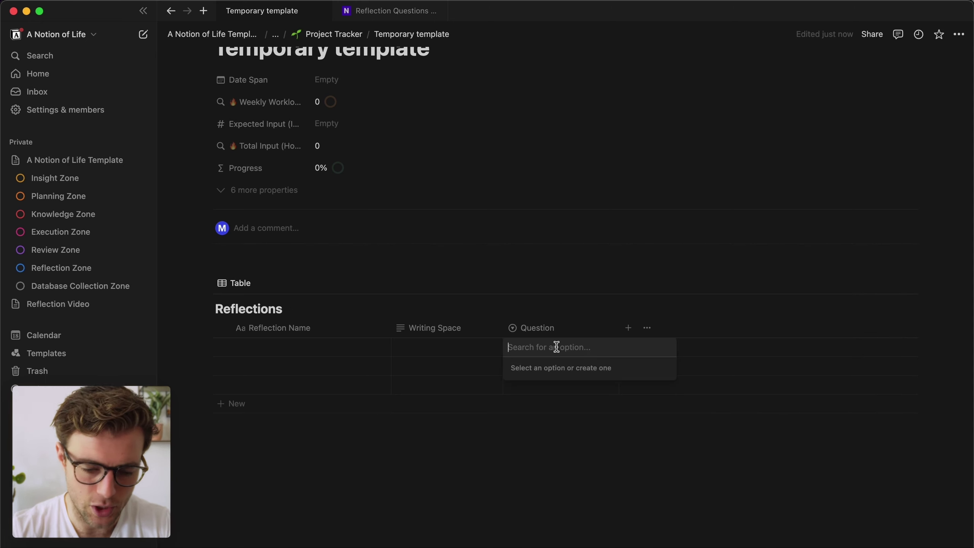
type("What do I need f")
type("or this project")
key("Return")
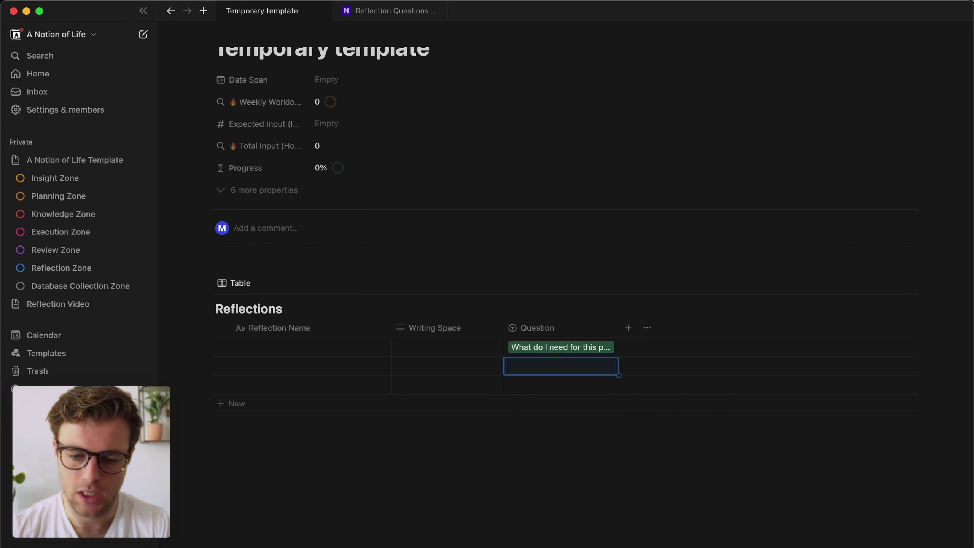
left_click(563, 362)
type("When will this project be a succe")
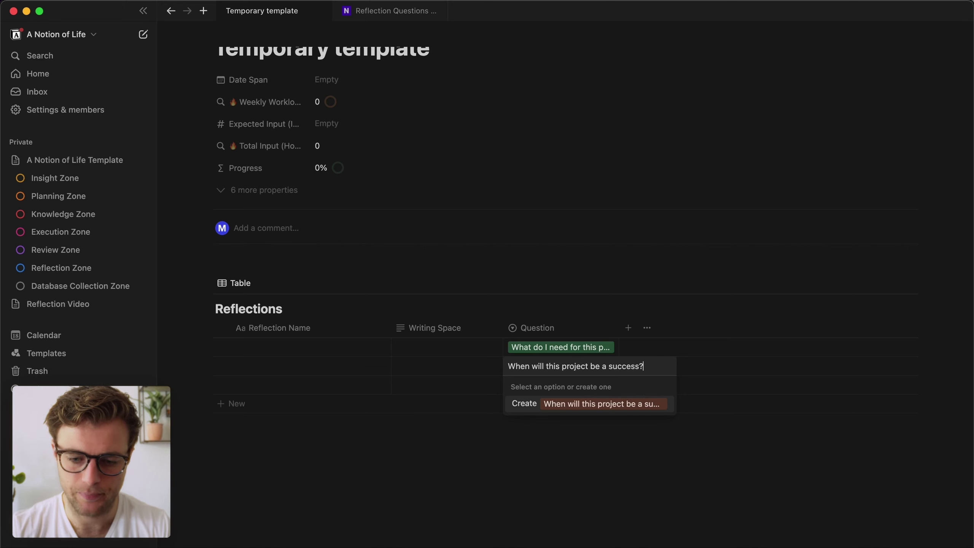
type("ss?")
key("Return")
left_click(552, 420)
left_click(387, 485)
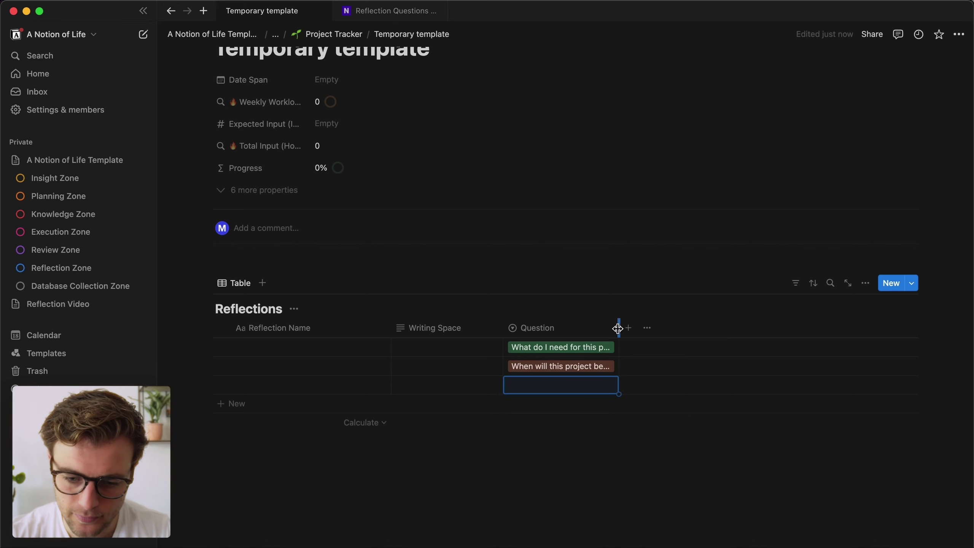
Widen the Question column, narrow Reflection Name, and write "Write answer to this question." in the first row's Writing Space.
left_click_drag(618, 328, 674, 328)
left_click_drag(392, 328, 371, 327)
left_click(479, 346)
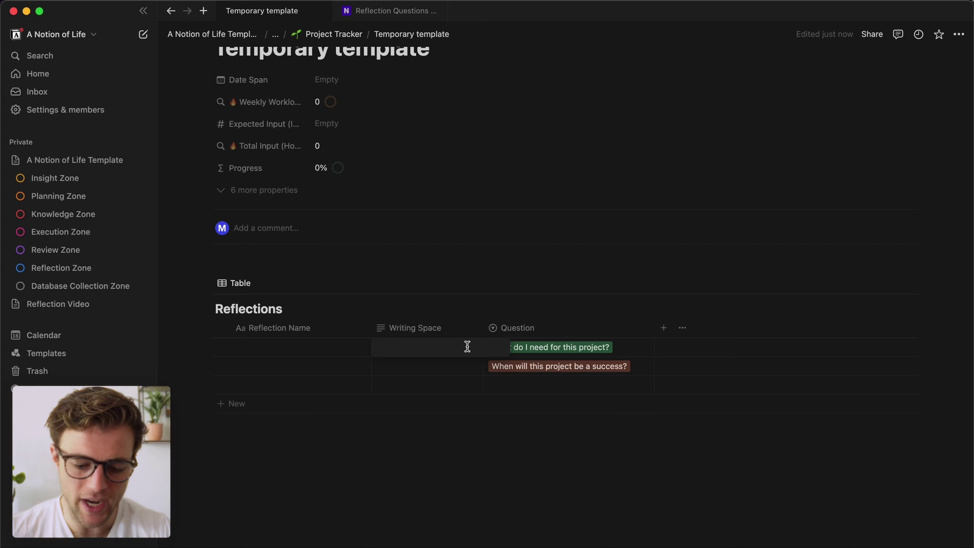
type("Write answer to th")
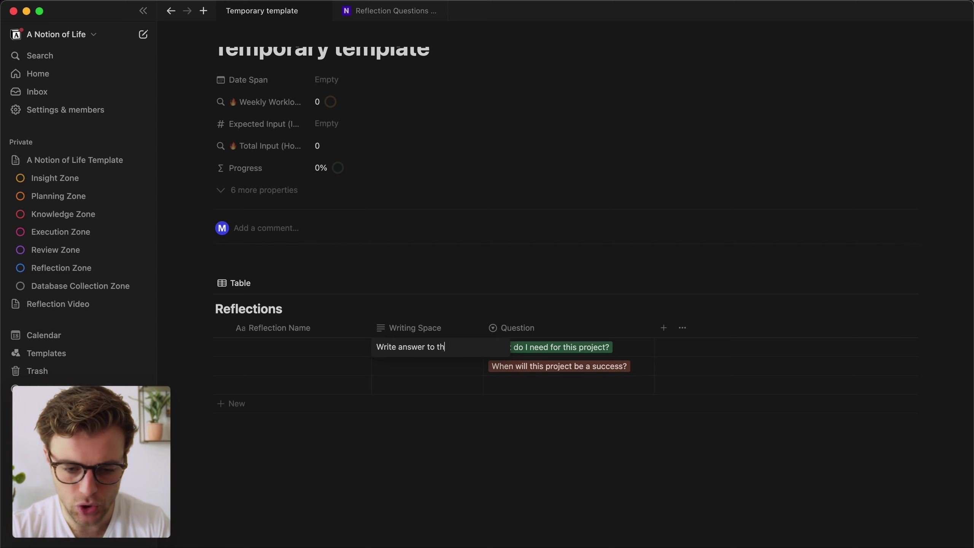
type("is question.")
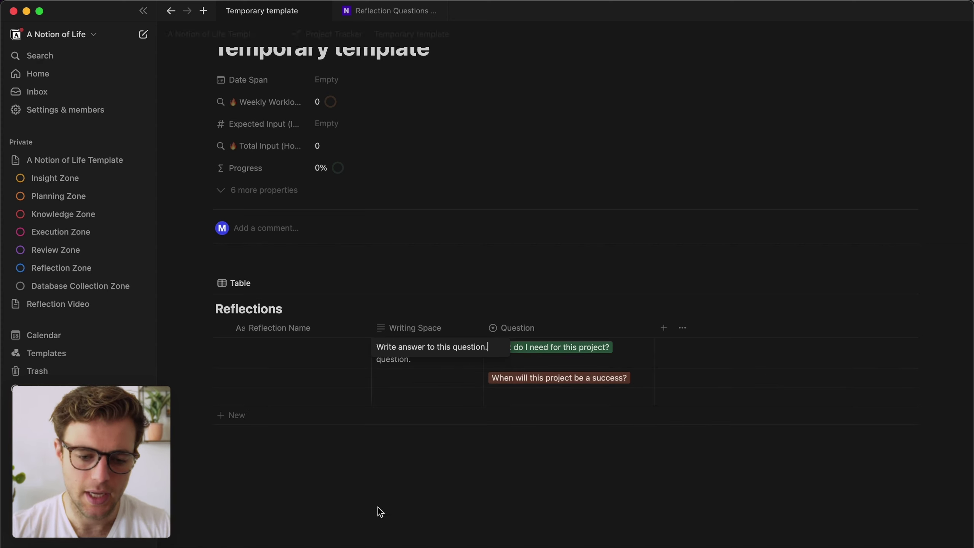
Enter "This was my answer" as the first row's Reflection Name.
left_click(265, 348)
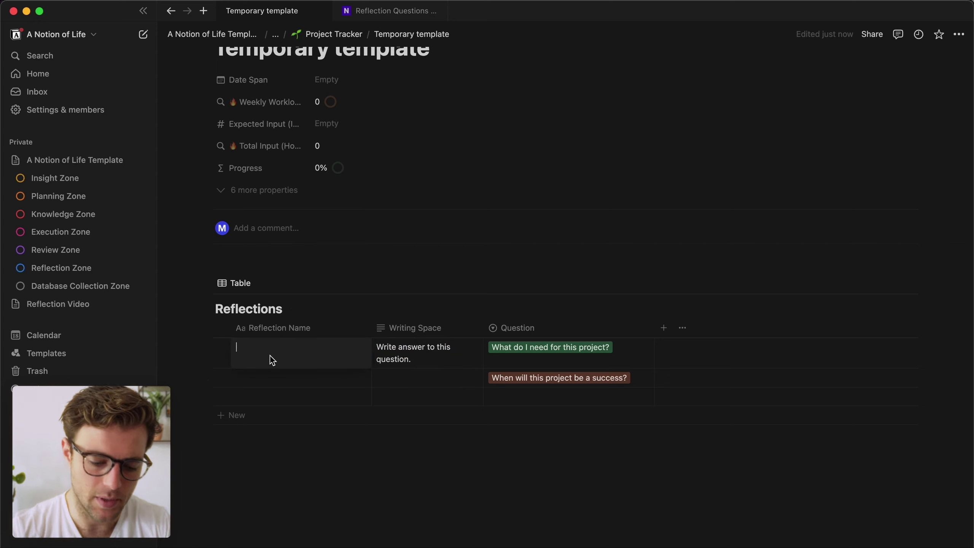
type("This was my ansswer")
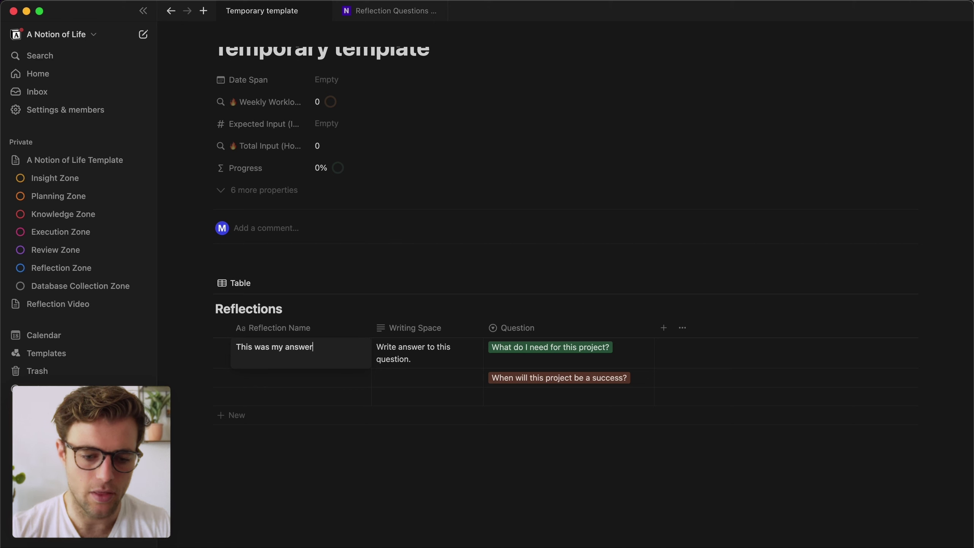
key("Escape")
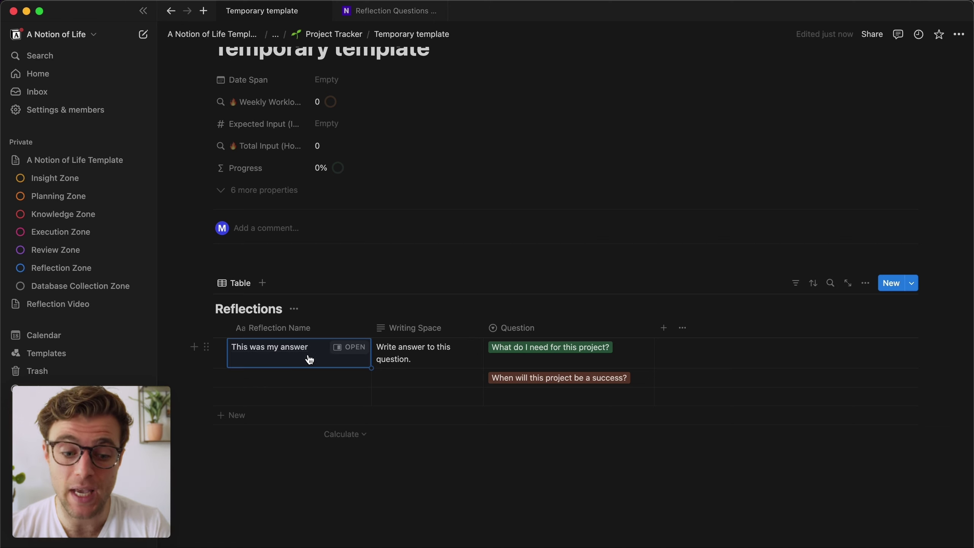
Copy "This was my answer" and paste it repeatedly into the first row's Reflection Name to simulate a long answer.
left_click(296, 357)
left_click_drag(320, 344, 215, 333)
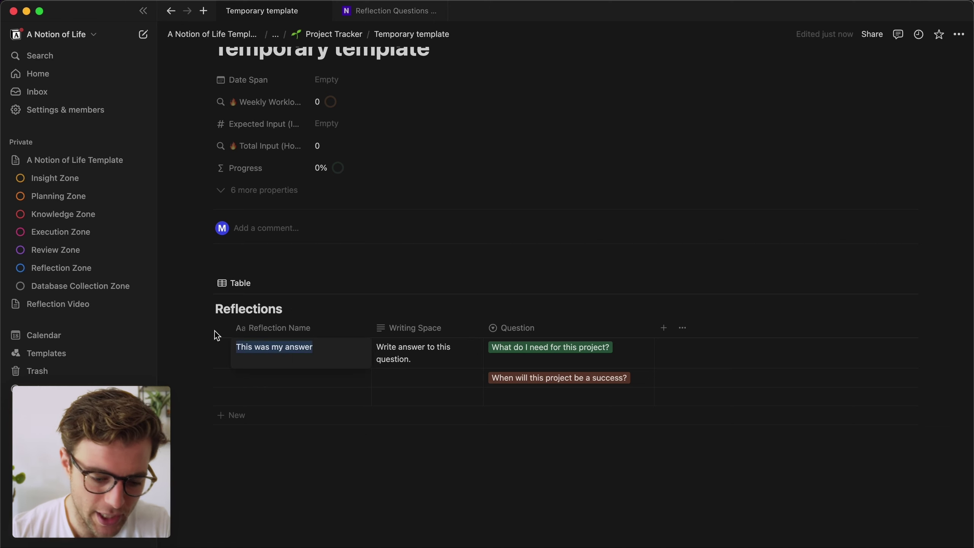
left_click(319, 359)
key("super+v")
key("super+v")
key("super+v")
key("super+v")
key("super+v")
key("super+v")
key("super+v")
key("super+v")
key("super+v")
key("super+v")
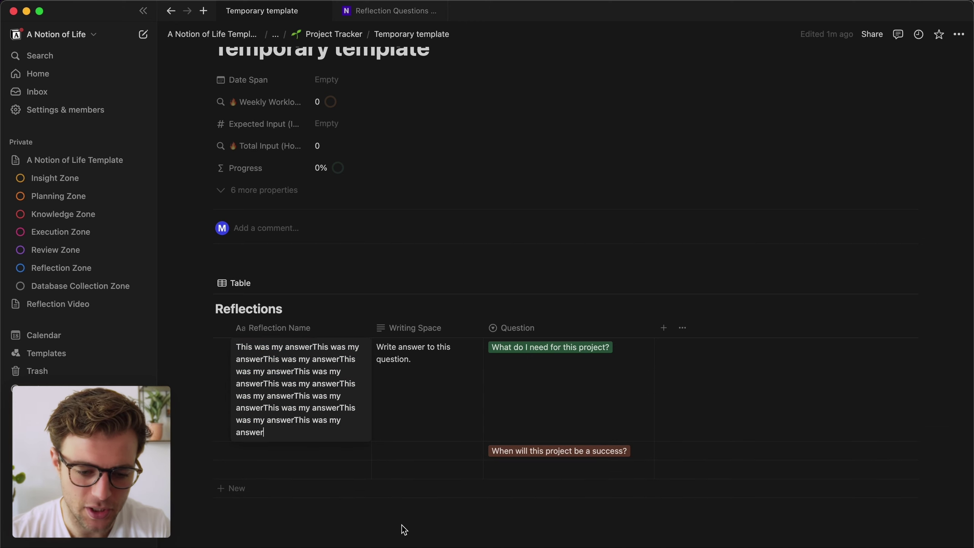
key("Escape")
Open the first reflection's page and trim its title to a single "This was my answer".
left_click(342, 349)
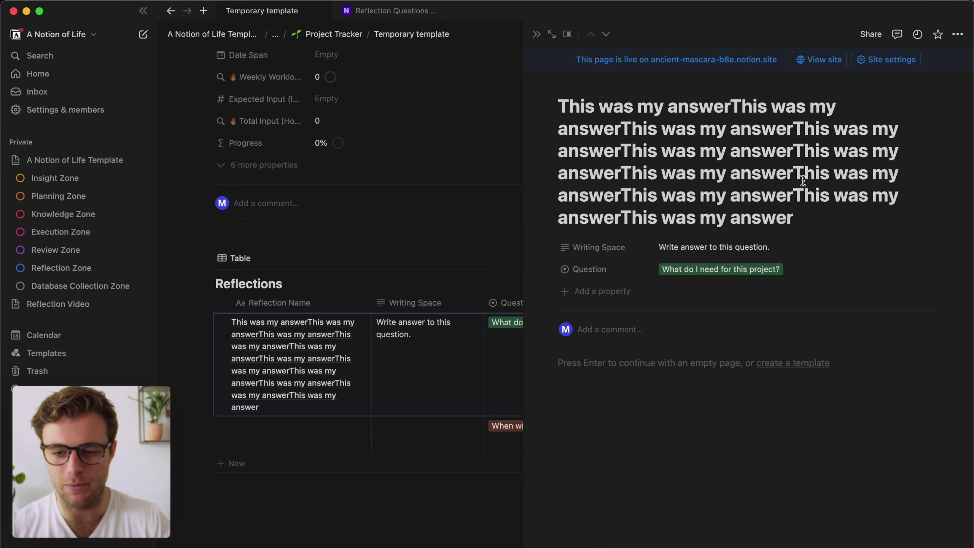
left_click_drag(822, 213, 731, 105)
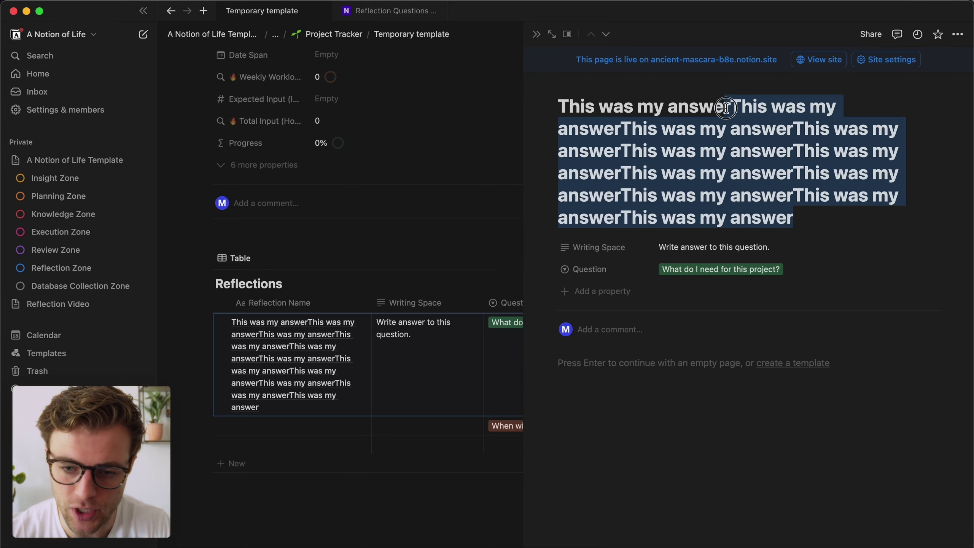
key("BackSpace")
Paste "This was my answer" repeatedly after the existing text in the entry's Writing Space property.
left_click(774, 135)
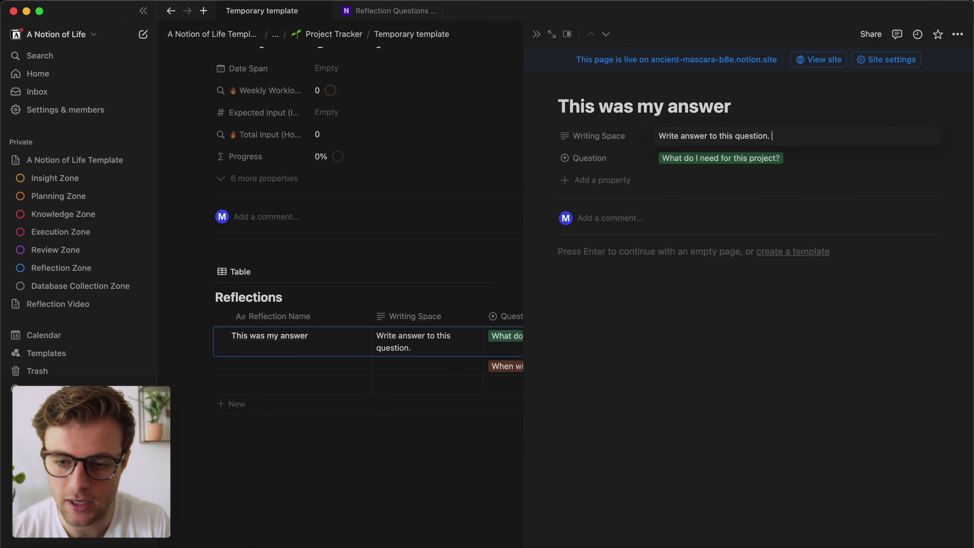
key("super+v")
key("super+v")
key("super+v")
key("super+v")
key("super+v")
key("super+v")
key("super+v")
key("super+v")
key("super+v")
key("super+v")
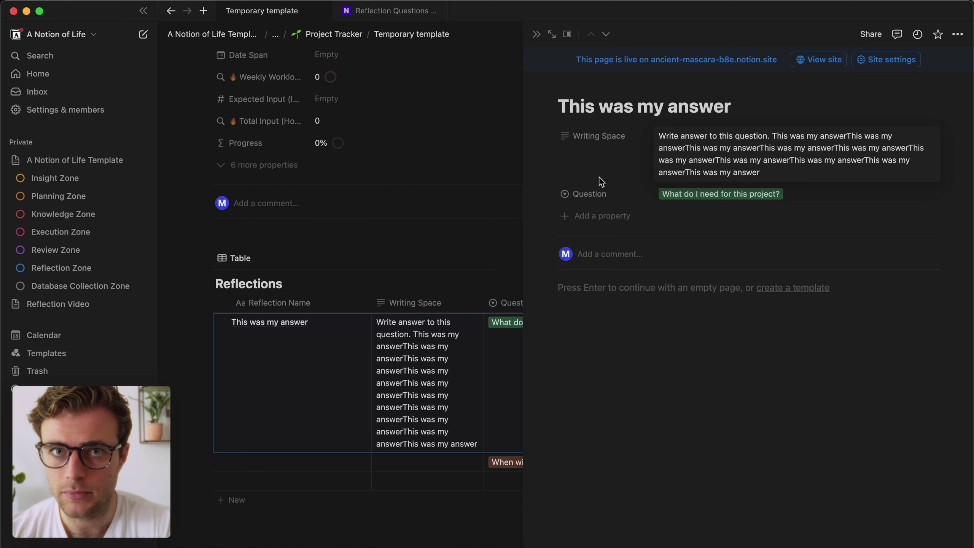
Fill the entry's page body with repeated copies of "This was my answer", and delete that text again.
left_click(616, 326)
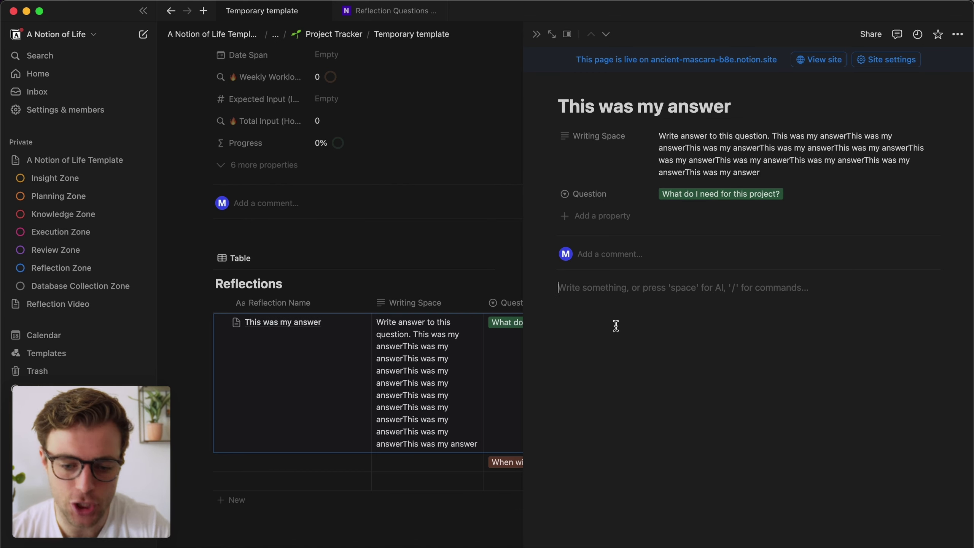
key("super+v")
key("super+v")
key("super+v")
key("super+v")
key("super+v")
key("super+v")
key("super+v")
key("super+v")
key("super+v")
key("super+v")
key("super+v")
key("super+v")
key("super+v")
key("super+v")
key("super+v")
key("super+v")
key("super+v")
key("super+v")
key("super+v")
key("super+v")
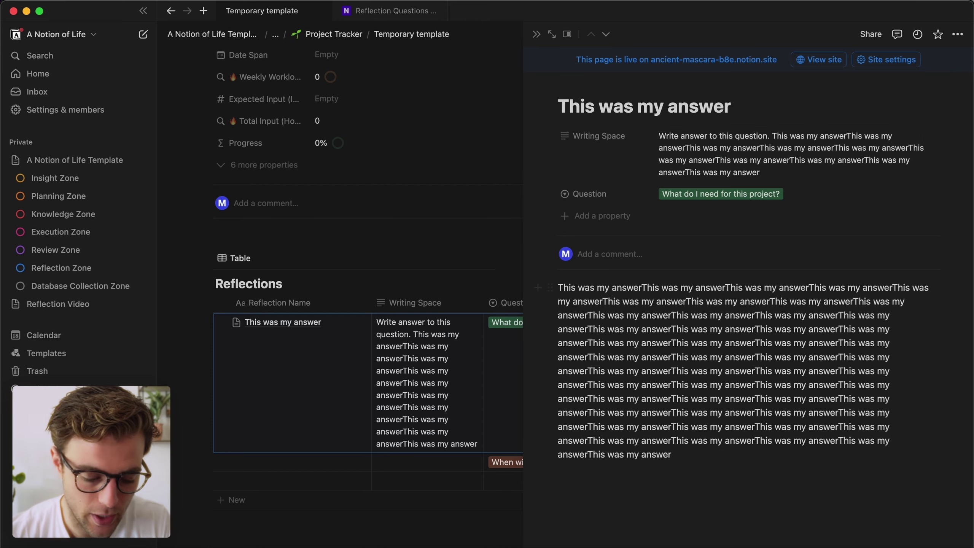
left_click_drag(797, 509, 552, 285)
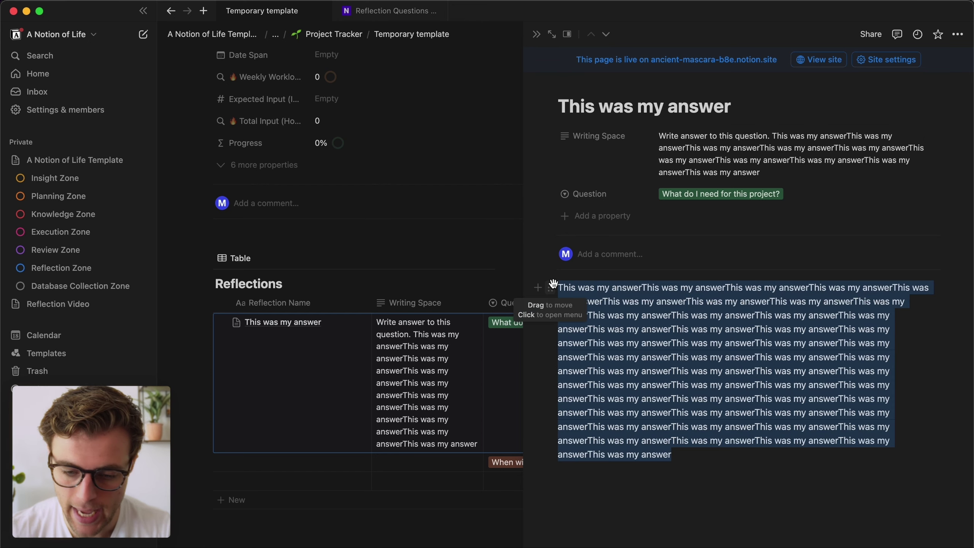
key("BackSpace")
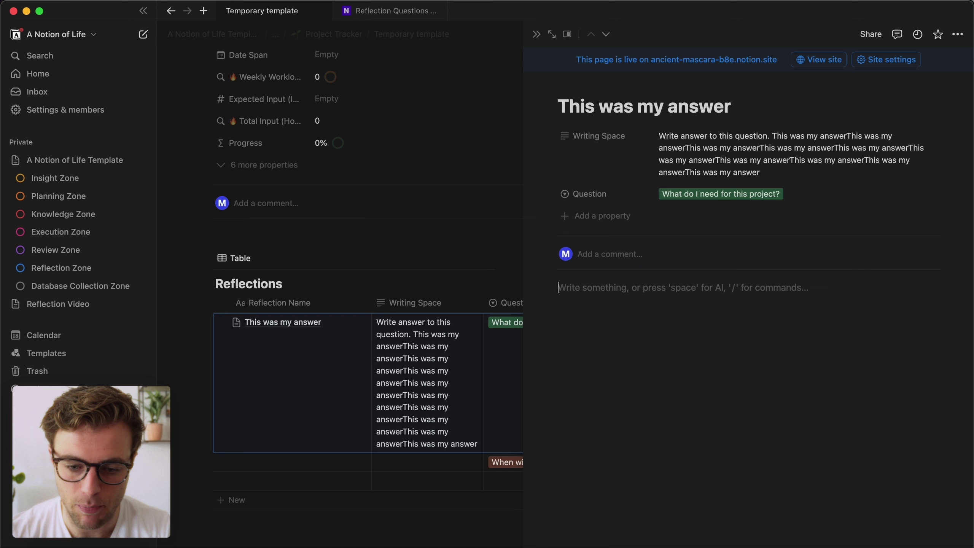
Close the entry page and delete the repeated answer text from the first row's Writing Space.
left_click(537, 36)
left_click(387, 345)
left_click_drag(454, 441, 459, 352)
key("BackSpace")
key("Escape")
key("Right")
key("Down")
key("Down")
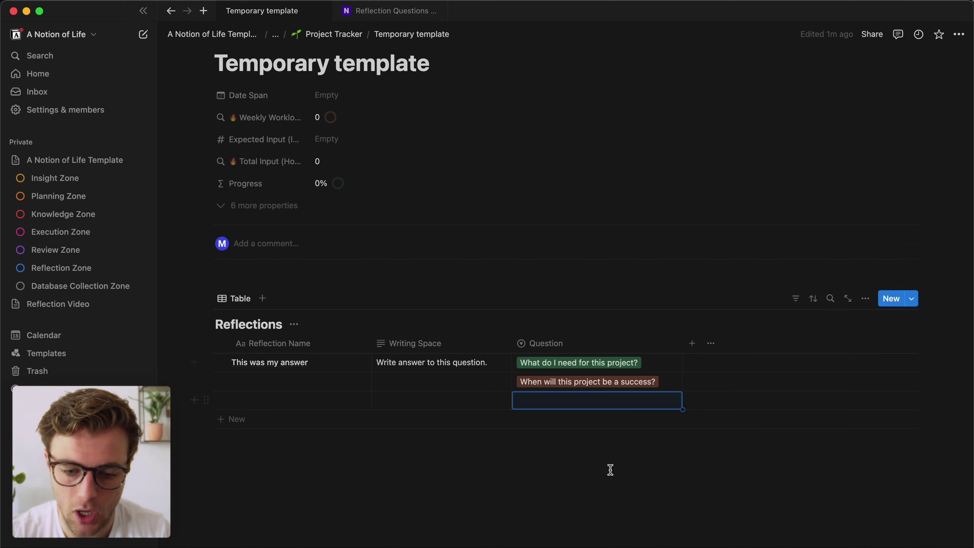
Move the Question column to the front of the Reflections table, before Reflection Name.
left_click(585, 457)
left_click_drag(560, 344, 272, 353)
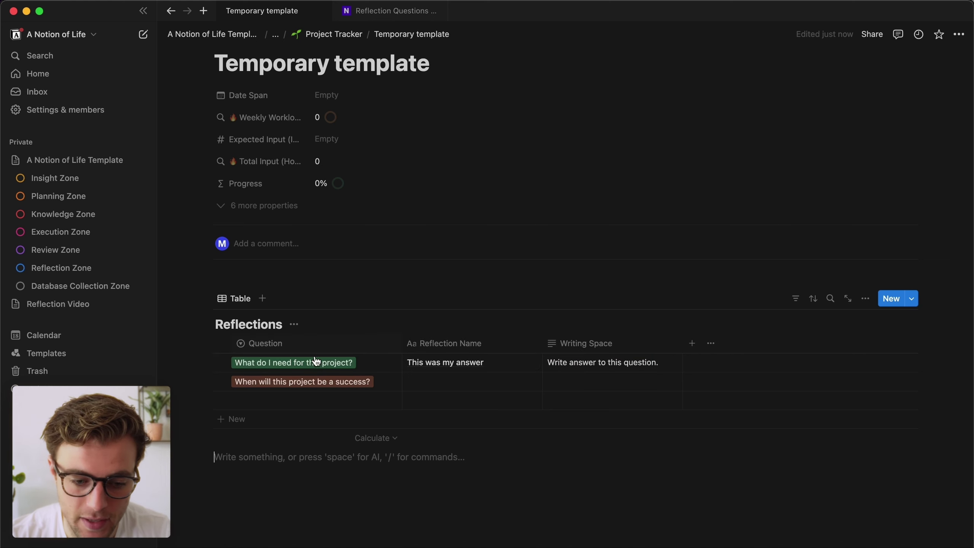
Duplicate the "What do I need for this project?" row of the Reflections table six times.
left_click(207, 363)
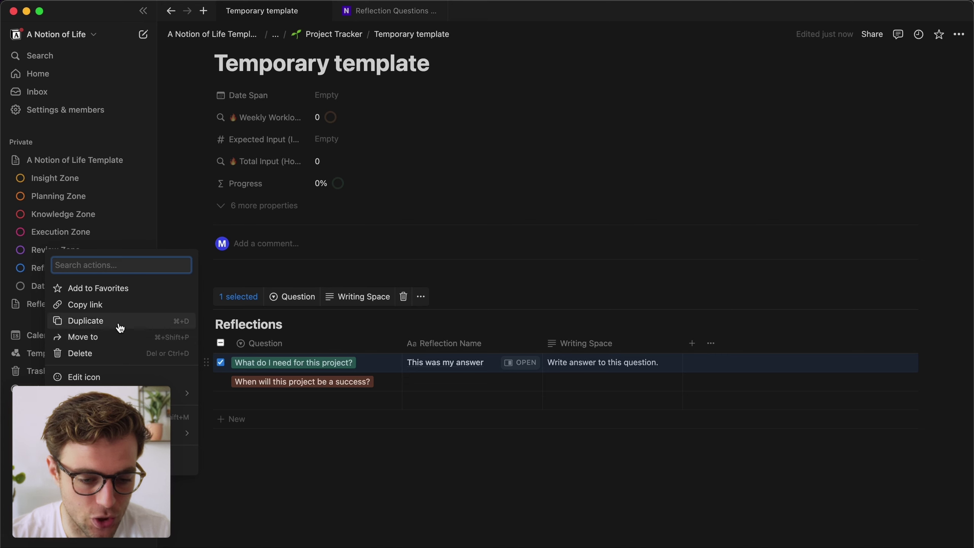
left_click(120, 322)
key("super+d")
key("super+d")
key("super+d")
key("super+d")
key("super+d")
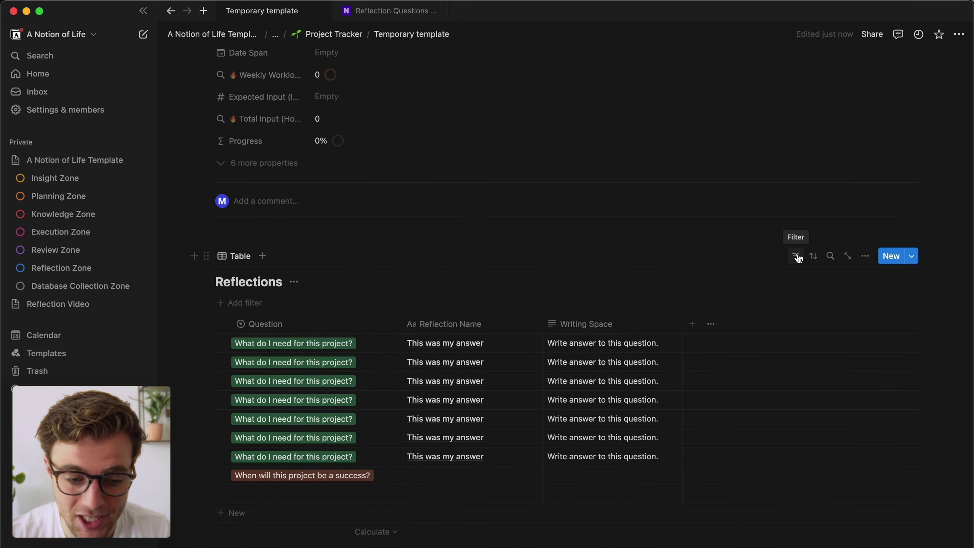
Filter the Reflections table to Question is "What do I need for this project?" and save the filter for everyone.
left_click(796, 256)
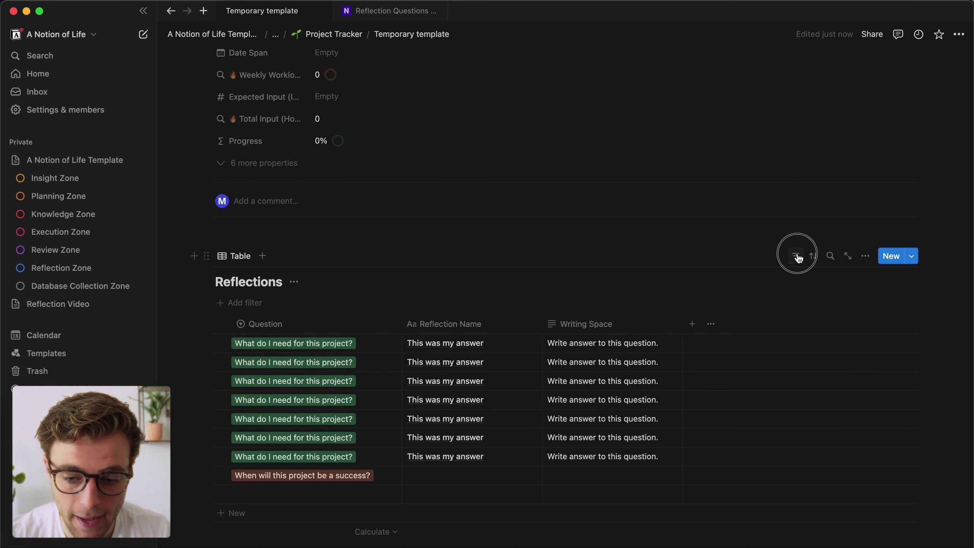
scroll(796, 231, "down", 2)
left_click(796, 198)
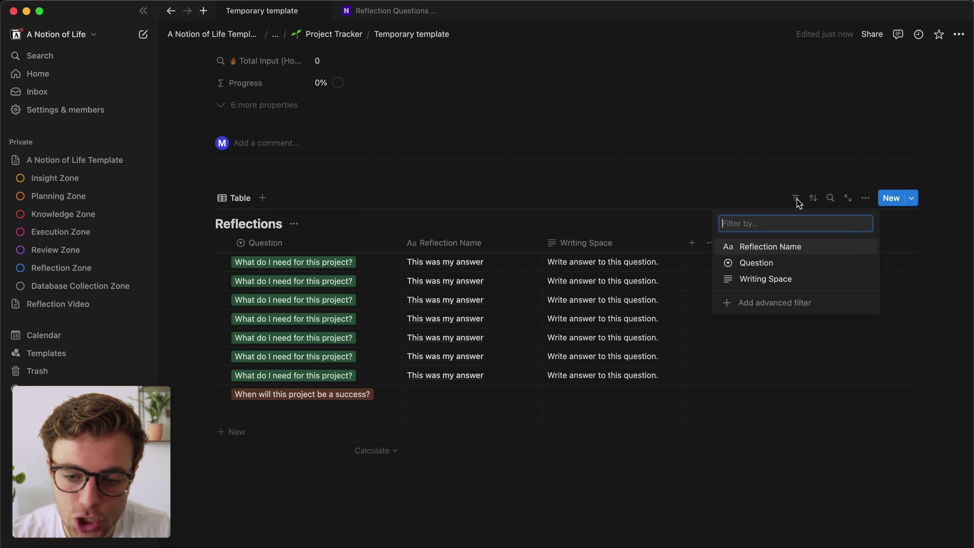
left_click(774, 264)
left_click(182, 305)
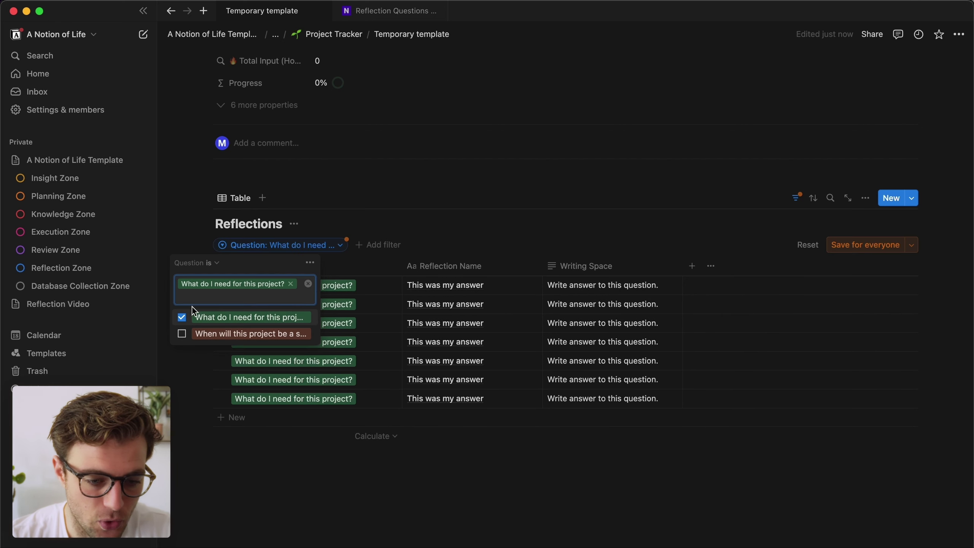
left_click(865, 245)
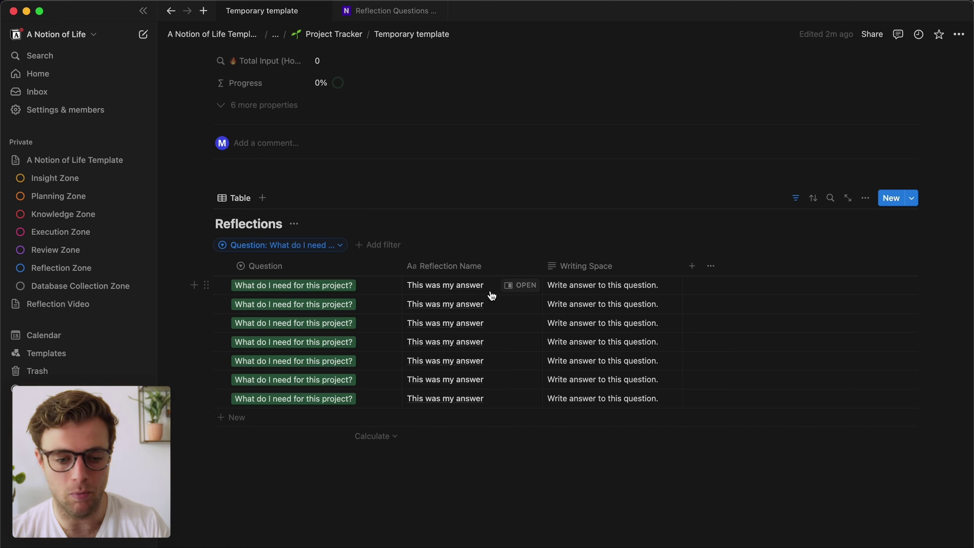
View the first row's Question options without changing them, and delete the inline Reflections database from the template page.
left_click(340, 289)
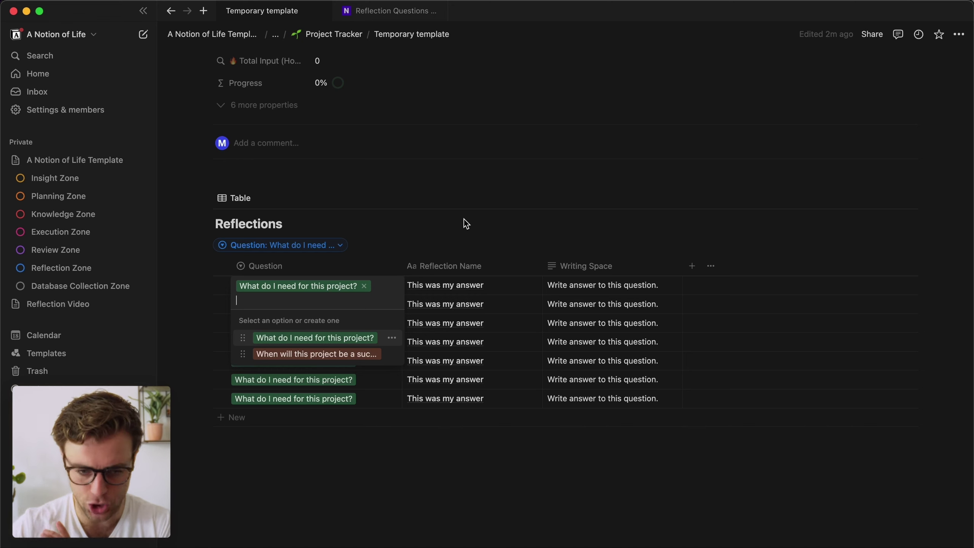
key("Escape")
left_click(207, 198)
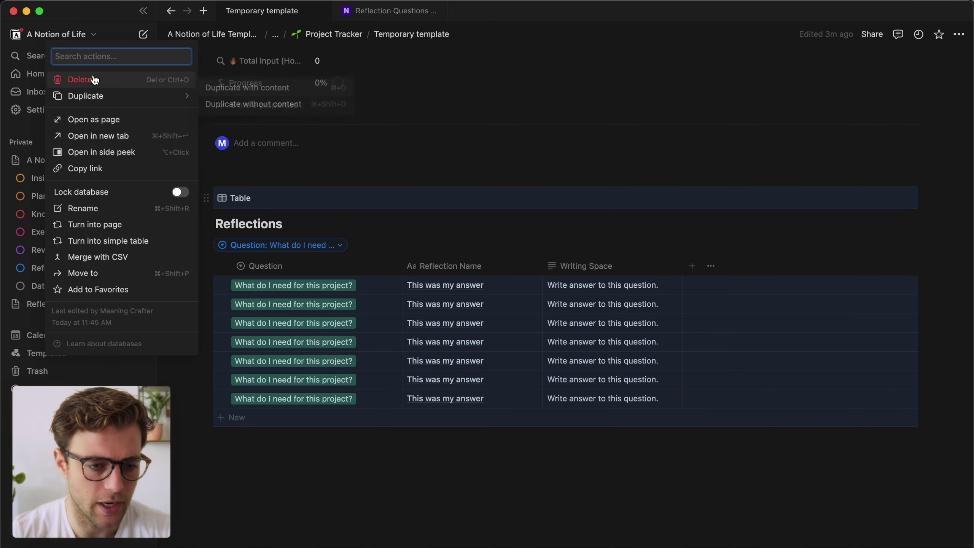
left_click(97, 82)
Open the Reflection Questions database from the Database Collection Zone and show its All Questions List view.
left_click(92, 286)
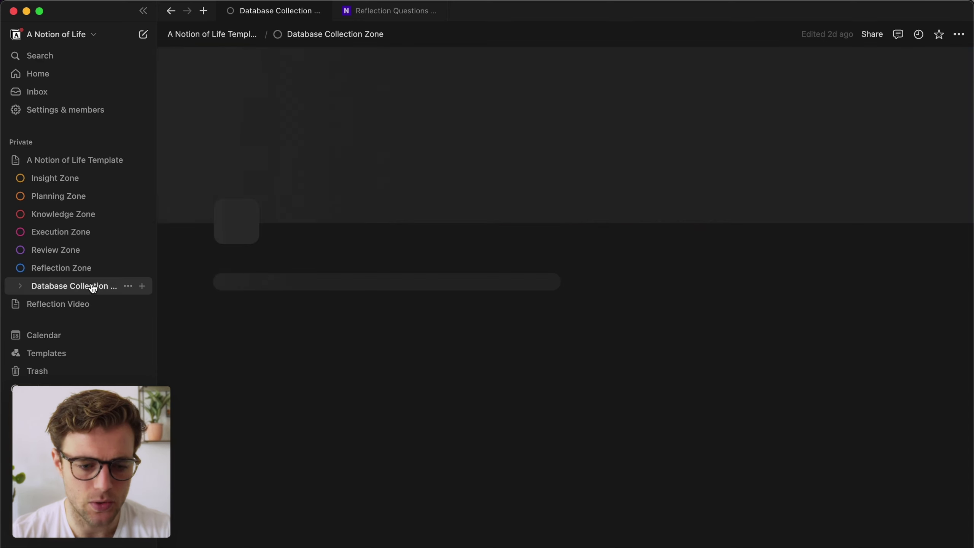
scroll(473, 289, "down", 20)
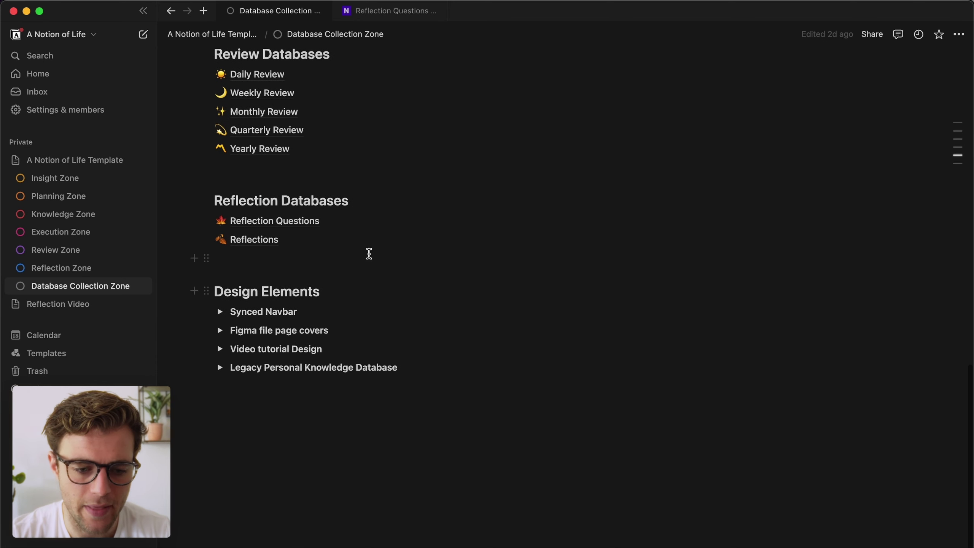
left_click(285, 224)
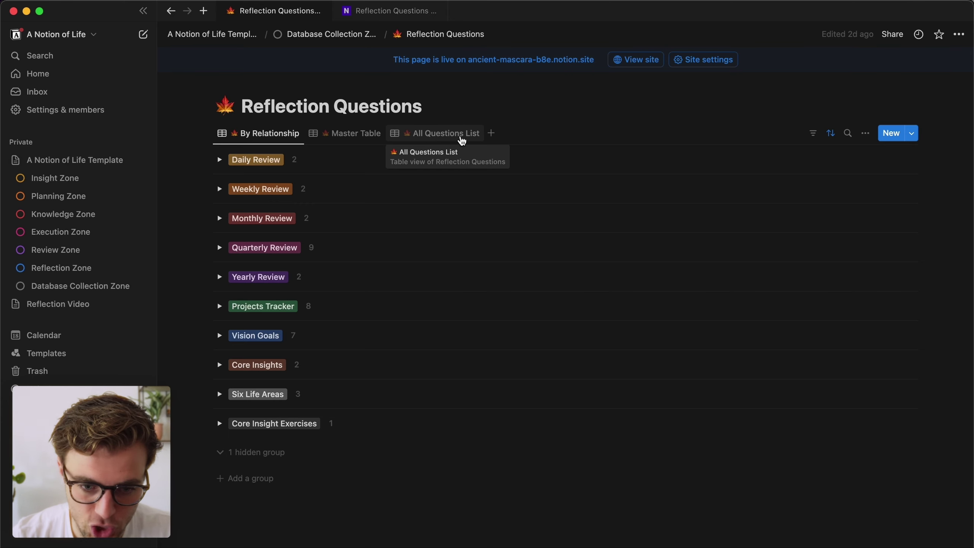
left_click(444, 140)
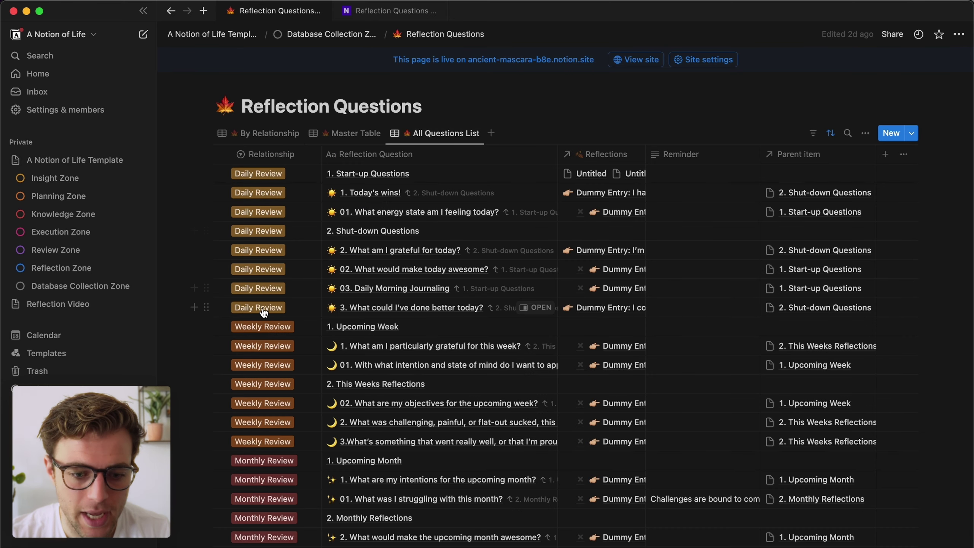
Examine the full list of reflection questions and their relationship categories, down to the row count and back to the start.
scroll(263, 309, "down", 20)
scroll(263, 312, "down", 20)
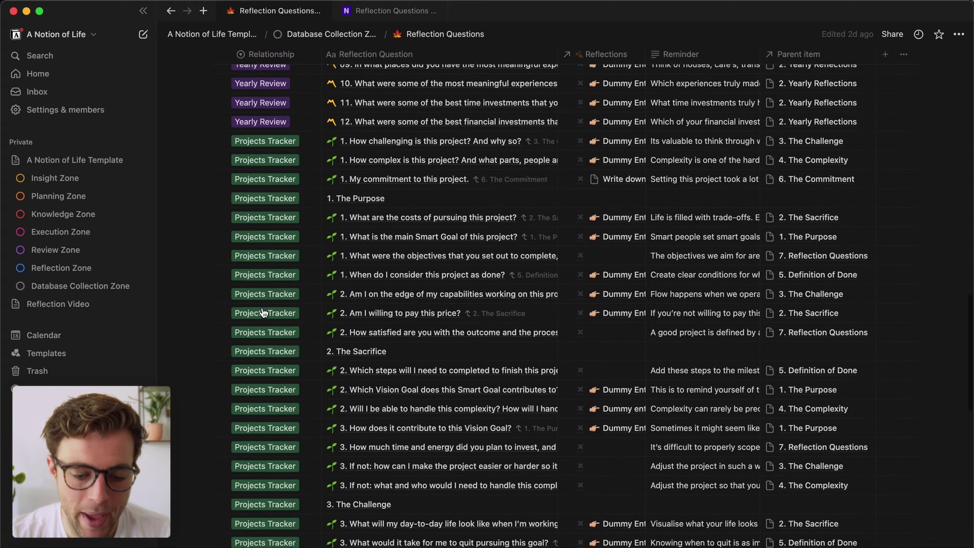
scroll(263, 312, "down", 8)
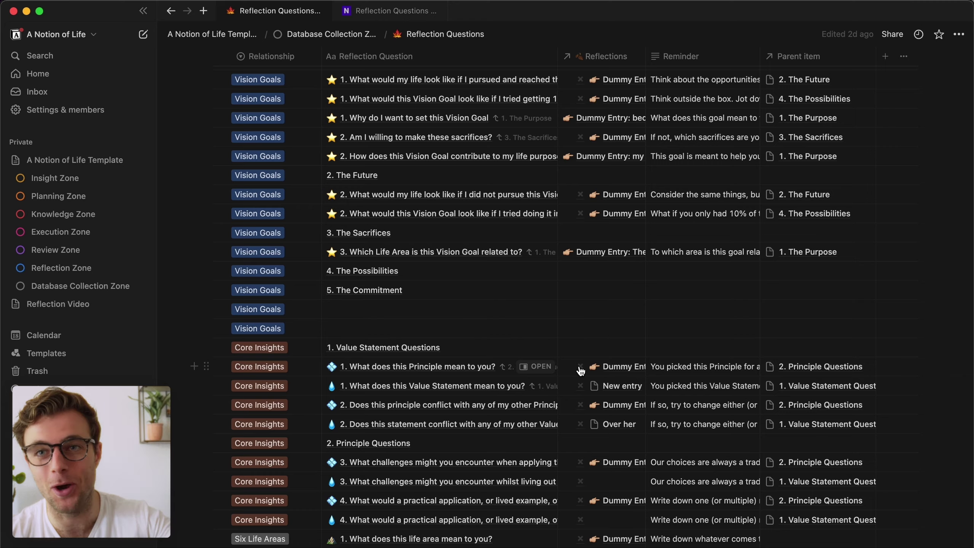
scroll(581, 371, "down", 4)
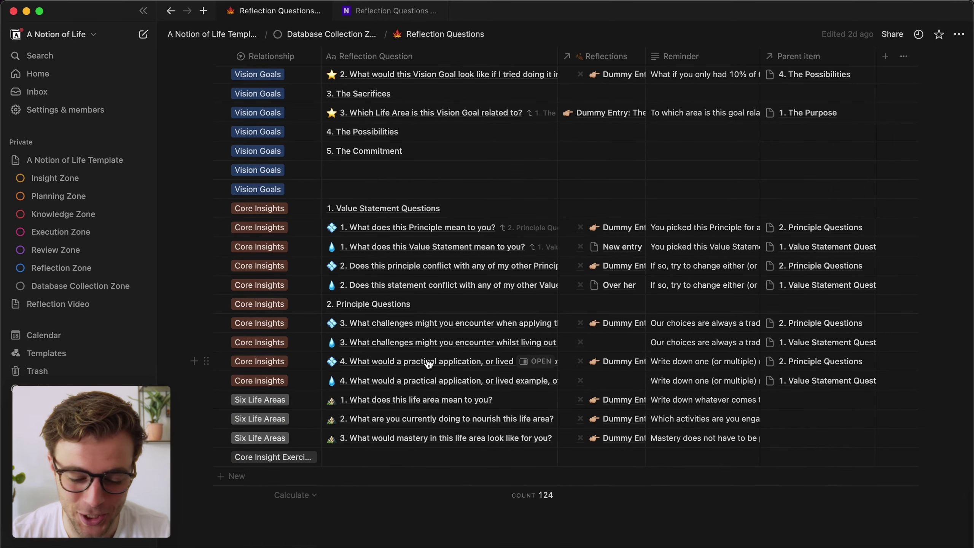
scroll(429, 364, "up", 15)
scroll(524, 480, "down", 10)
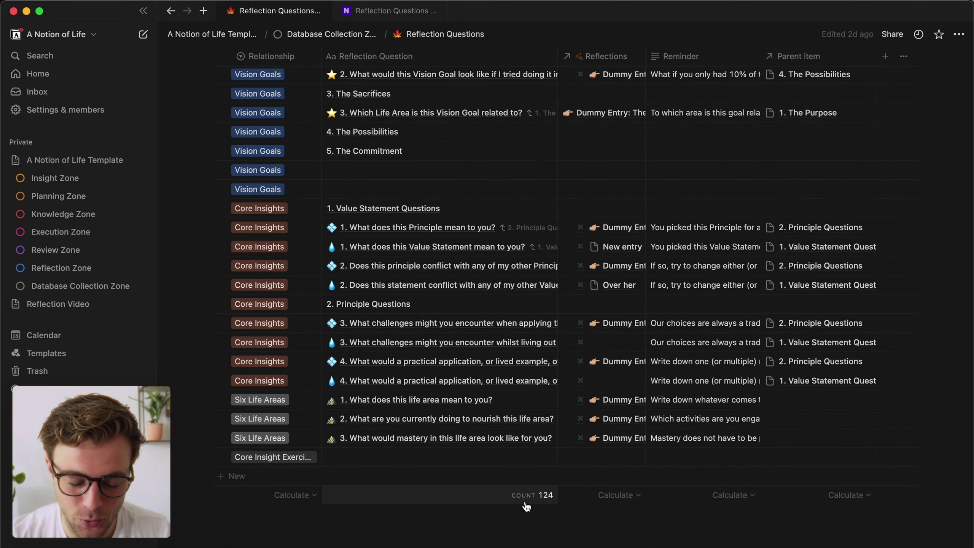
scroll(480, 363, "up", 20)
scroll(441, 140, "up", 10)
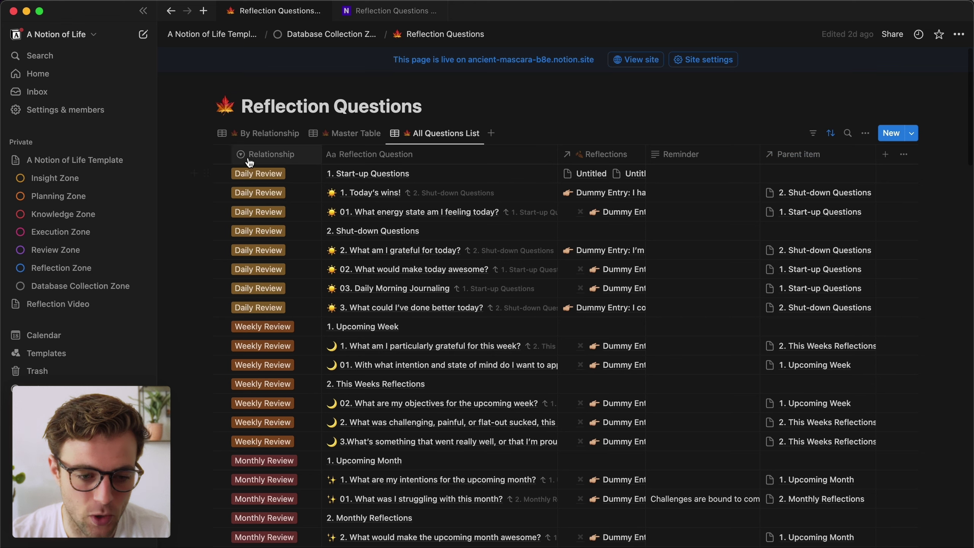
Switch to the By Relationship view and expand the Daily Review group with its Start-up Questions and Shut-down Questions.
left_click(251, 137)
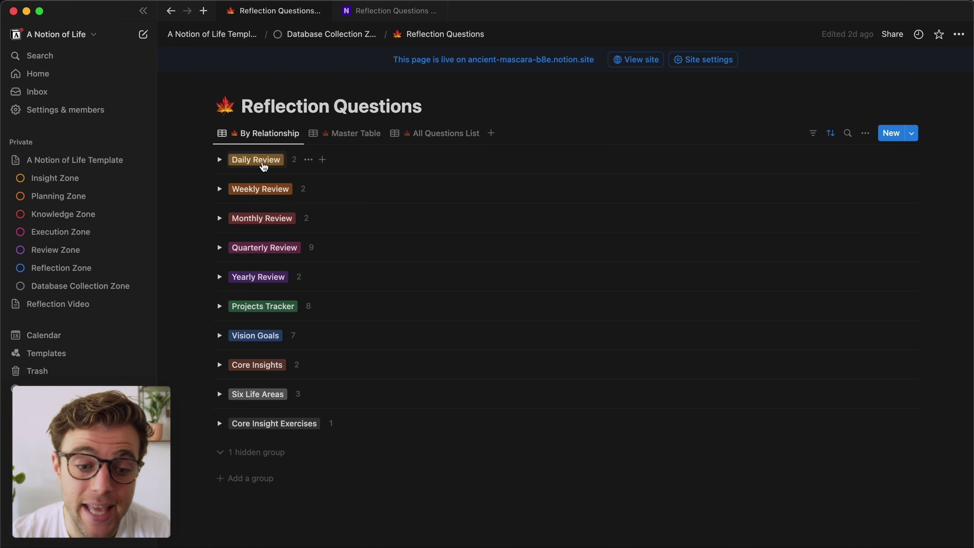
left_click(220, 160)
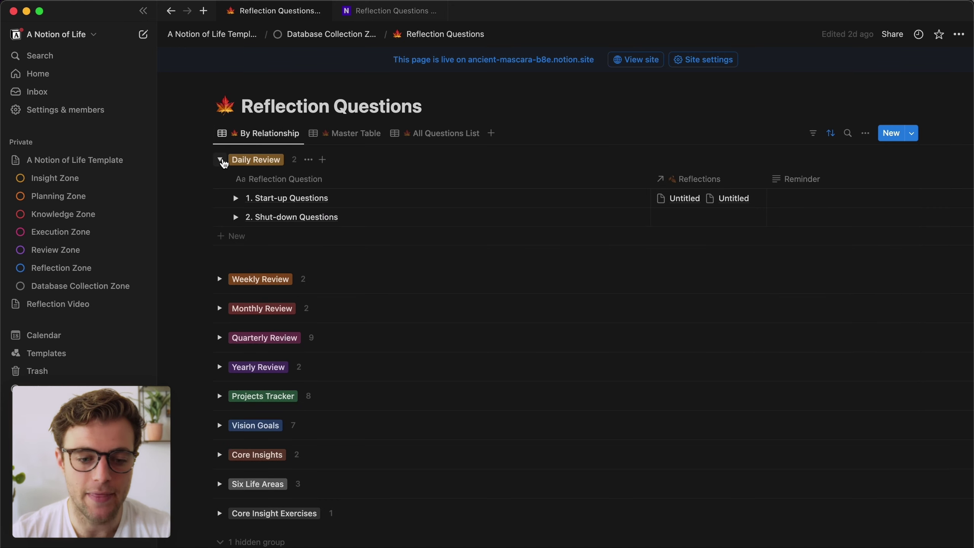
left_click(235, 198)
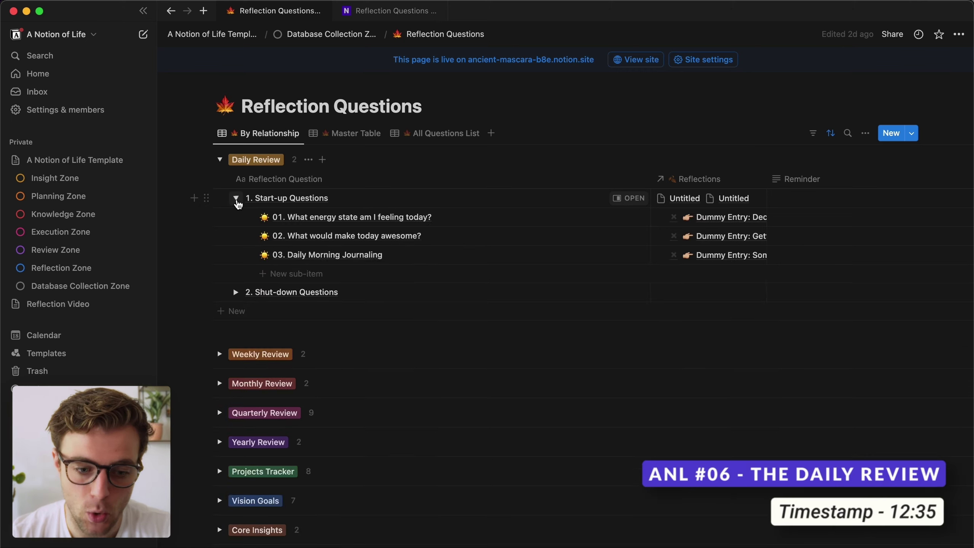
left_click(236, 292)
scroll(295, 347, "down", 1)
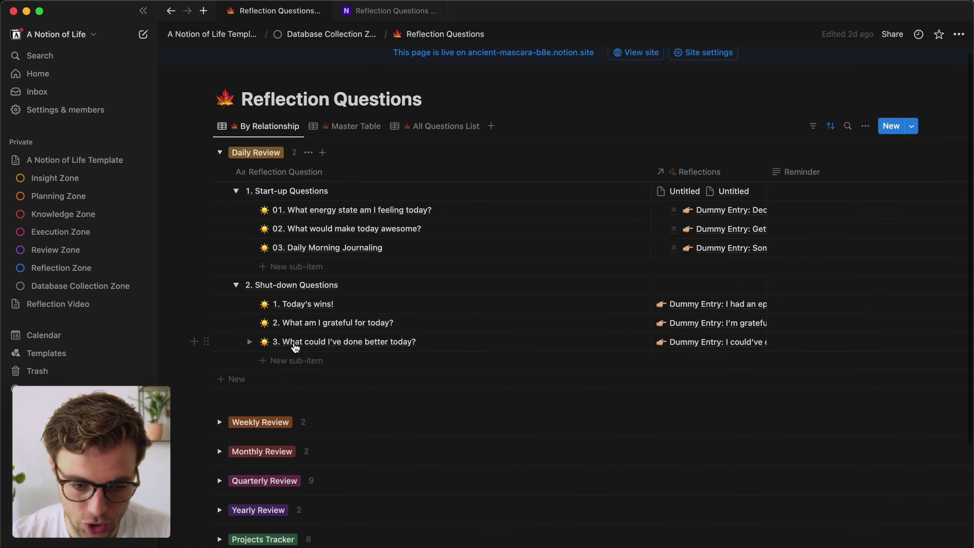
Expand the Weekly Review group with its Upcoming Week and This Weeks Reflections questions.
scroll(296, 348, "down", 3)
left_click(220, 288)
scroll(230, 288, "down", 1)
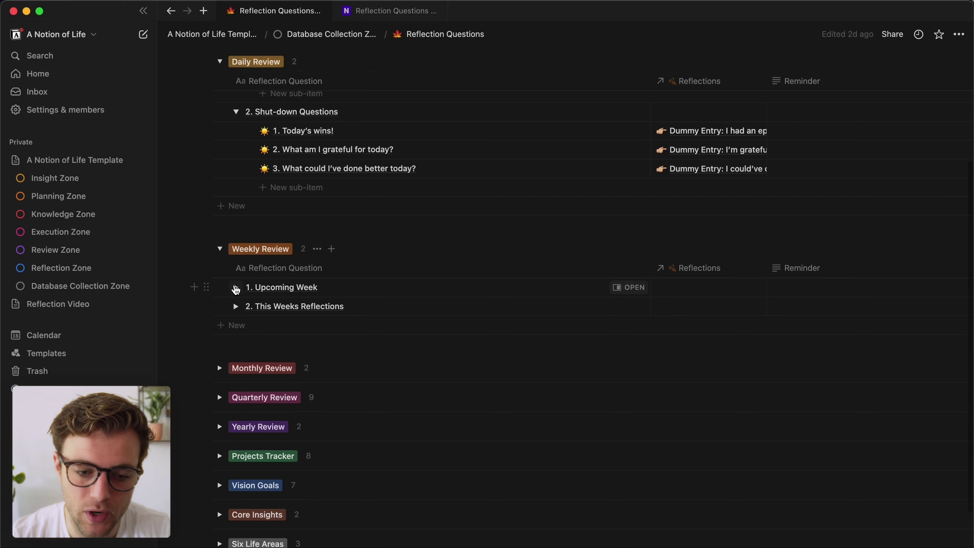
left_click(236, 288)
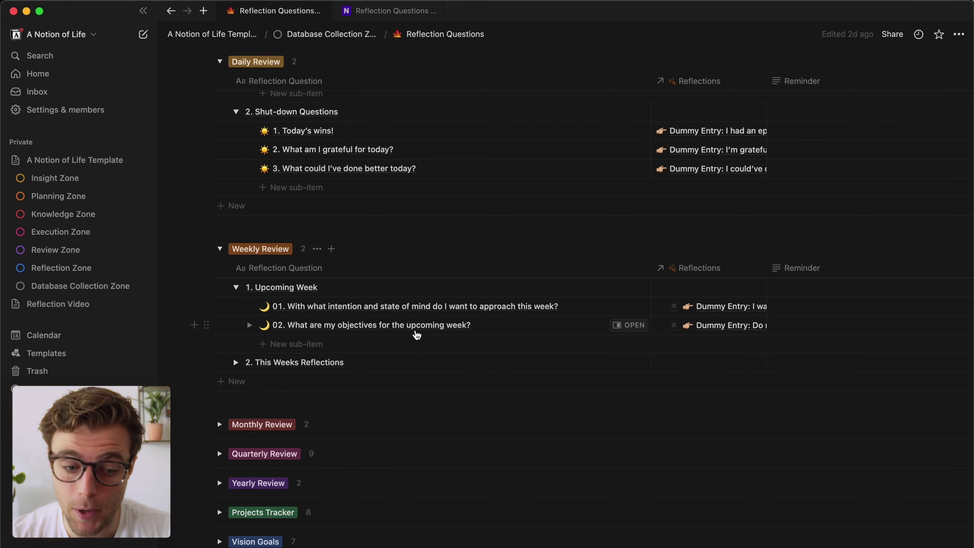
left_click(235, 362)
scroll(390, 311, "down", 1)
Expand the Projects Tracker group with The Purpose and The Sacrifice, and compare its questions with those of the review groups.
scroll(390, 311, "down", 4)
left_click(221, 386)
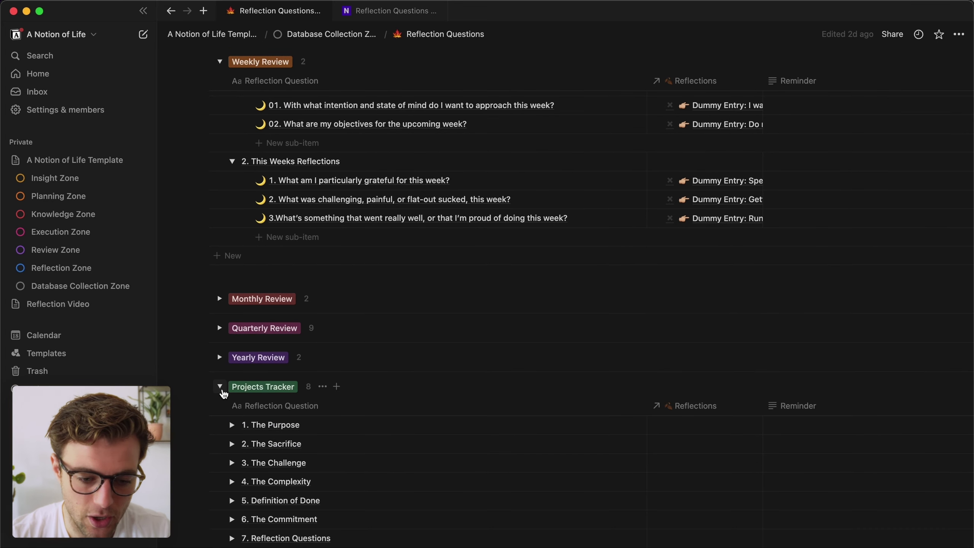
scroll(224, 394, "down", 3)
left_click(232, 296)
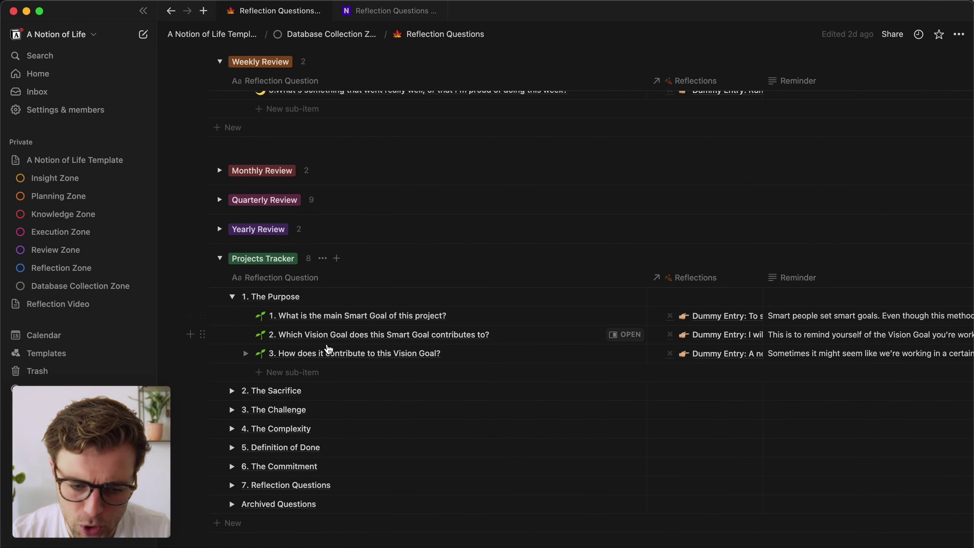
left_click(232, 391)
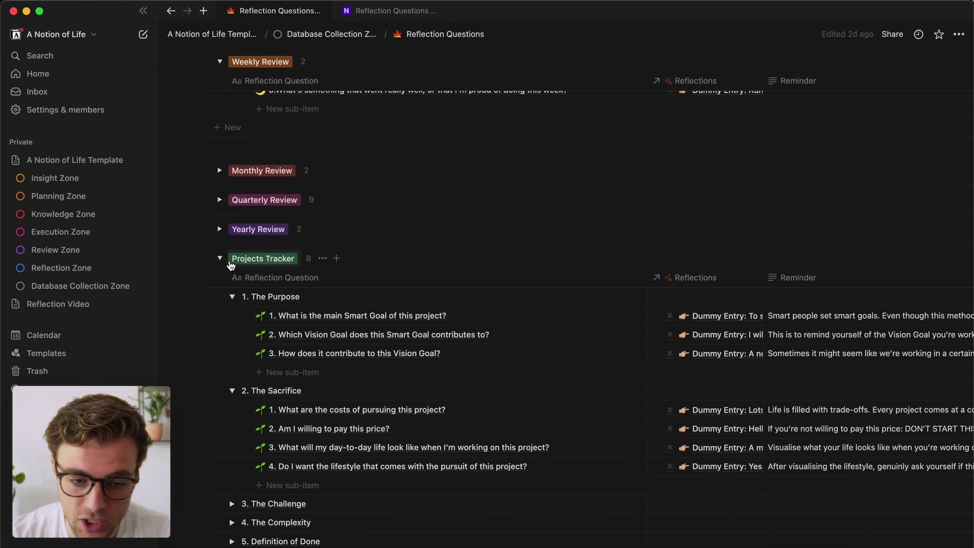
scroll(354, 280, "up", 3)
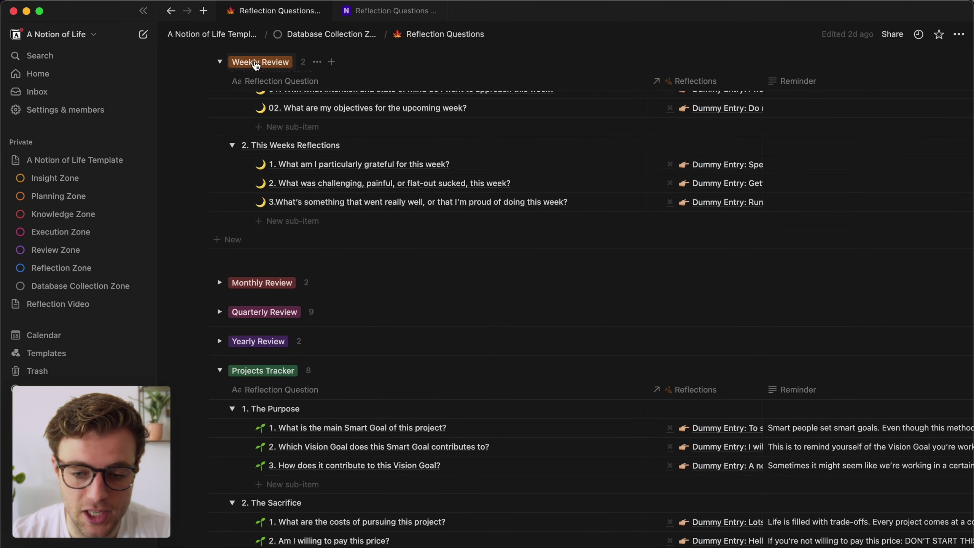
scroll(413, 192, "down", 4)
scroll(309, 97, "up", 14)
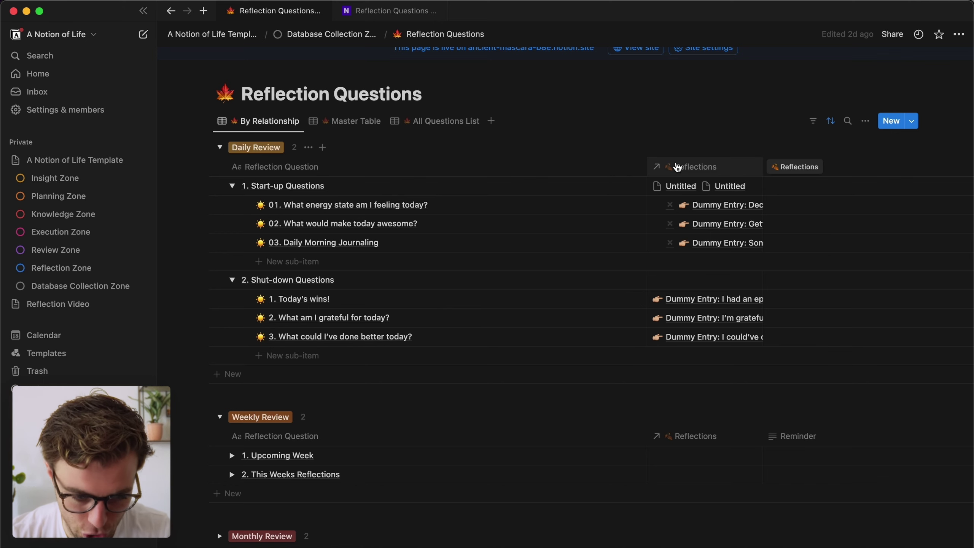
Return to the Database Collection Zone and open the Reflections database under Reflection Databases.
left_click(67, 286)
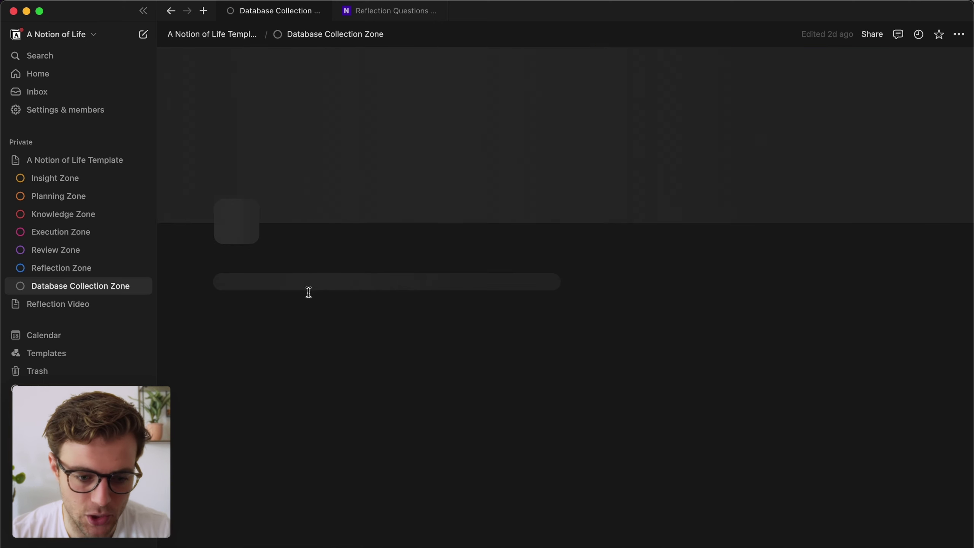
scroll(299, 317, "down", 15)
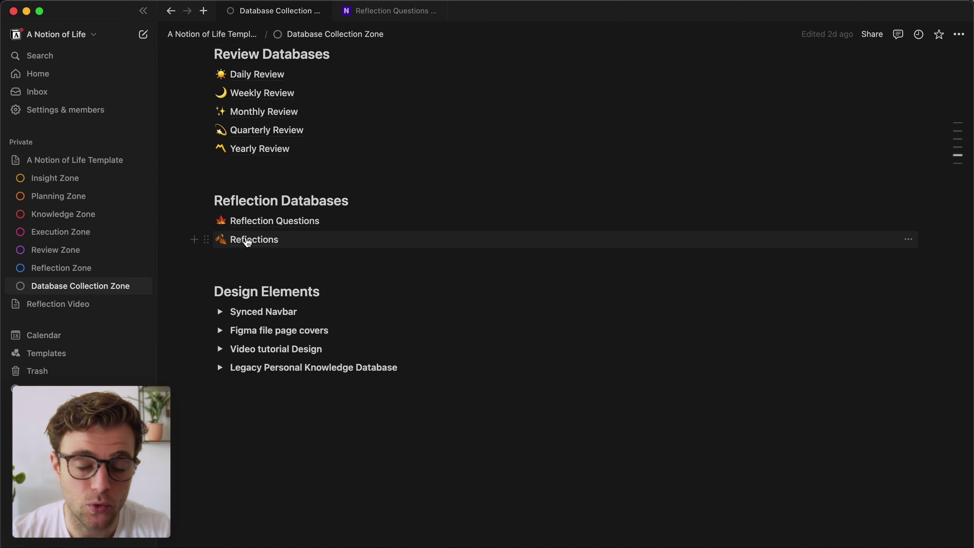
mouse_move(263, 244)
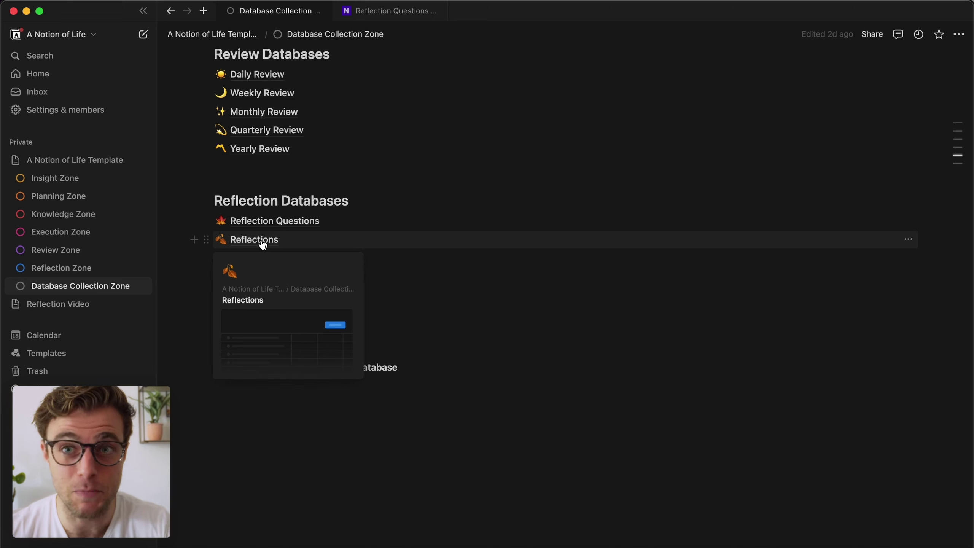
left_click(263, 241)
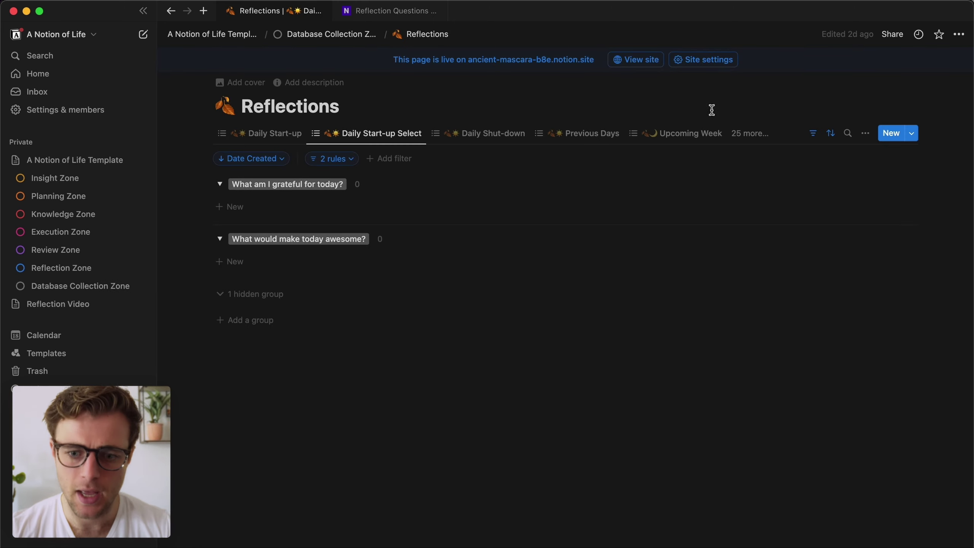
Switch the Reflections database to its Master Table view and look through the entries and their linked questions and reviews.
left_click(744, 132)
scroll(739, 285, "down", 10)
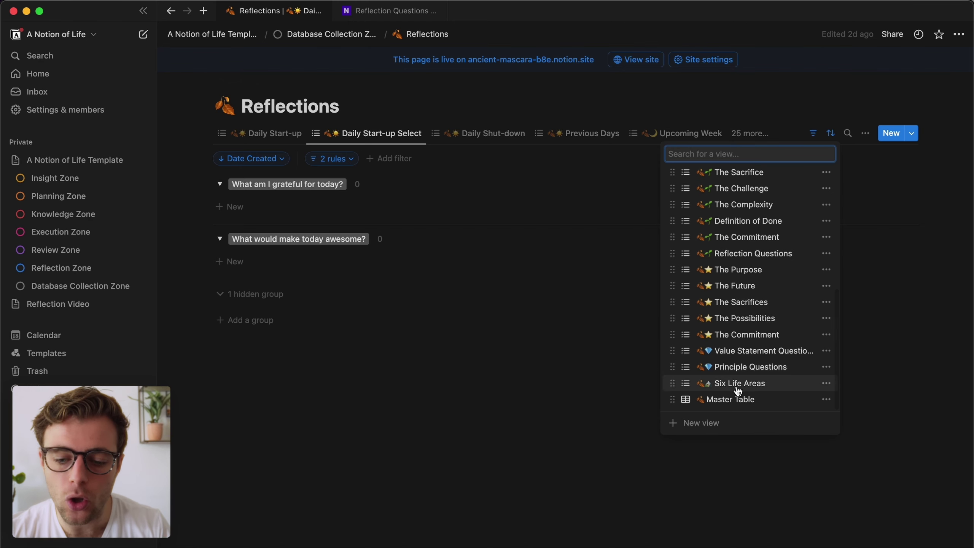
left_click(738, 403)
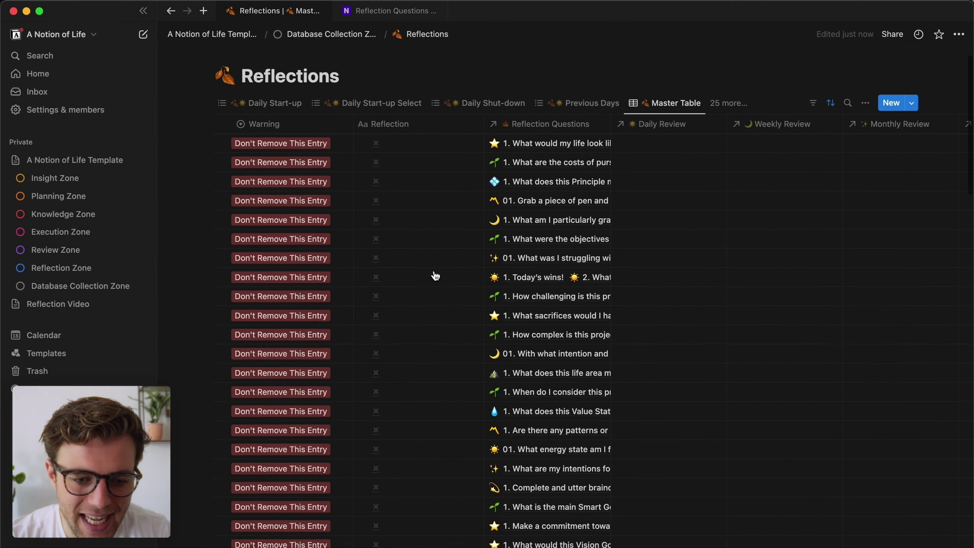
scroll(435, 276, "down", 10)
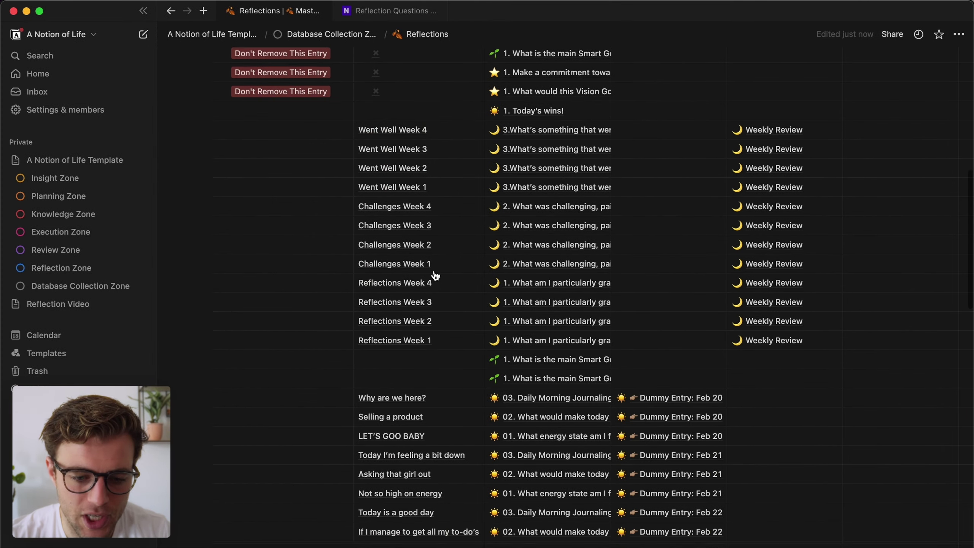
Look further down the Master Table at the weekly and daily reflections and their Reflection Questions relations.
scroll(435, 275, "down", 3)
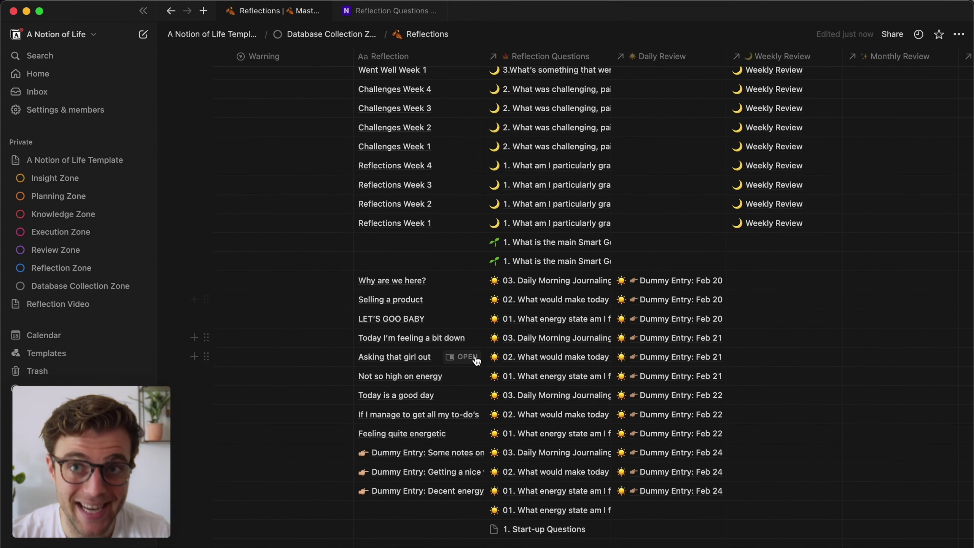
scroll(452, 326, "down", 5)
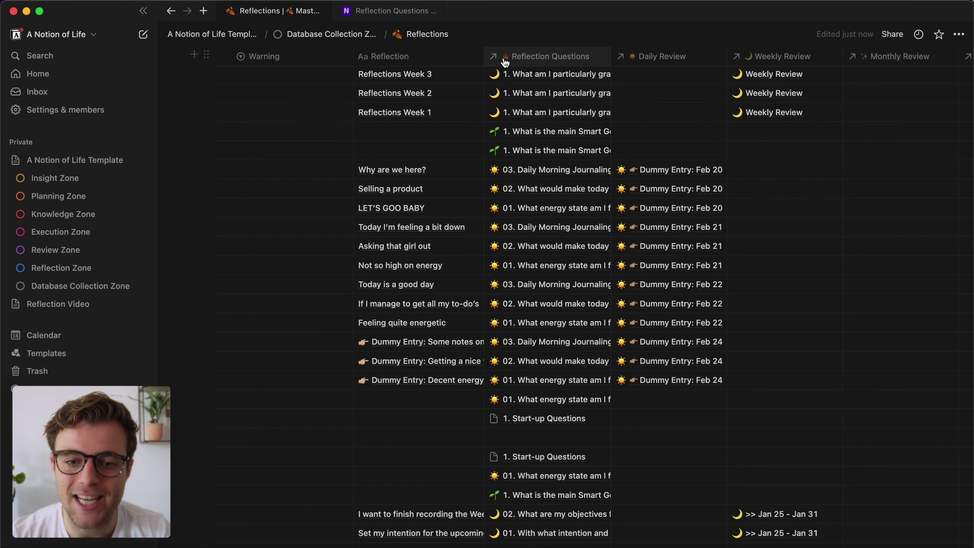
left_click_drag(505, 62, 514, 64)
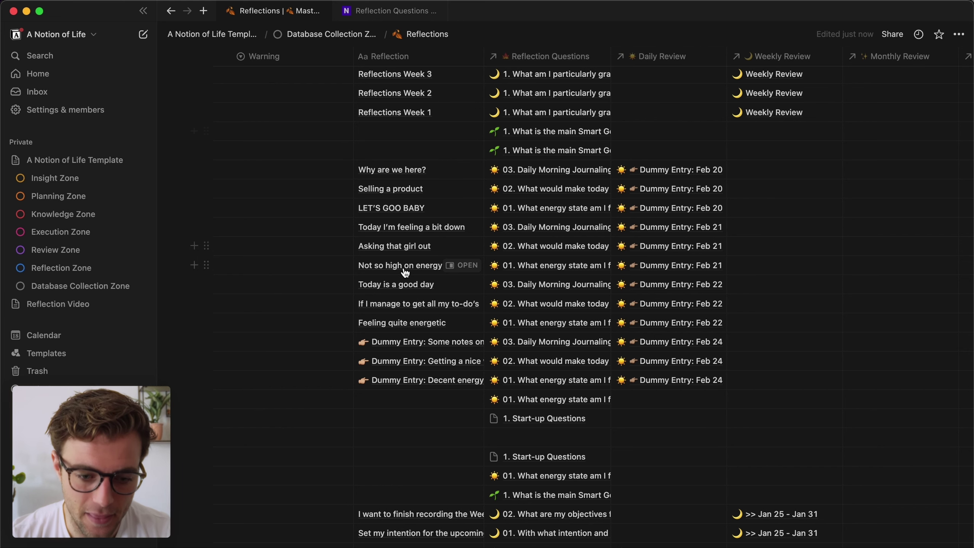
Open the Reflection Questions relation of the "Asking that girl out" entry and browse the questions available for linking.
left_click(537, 254)
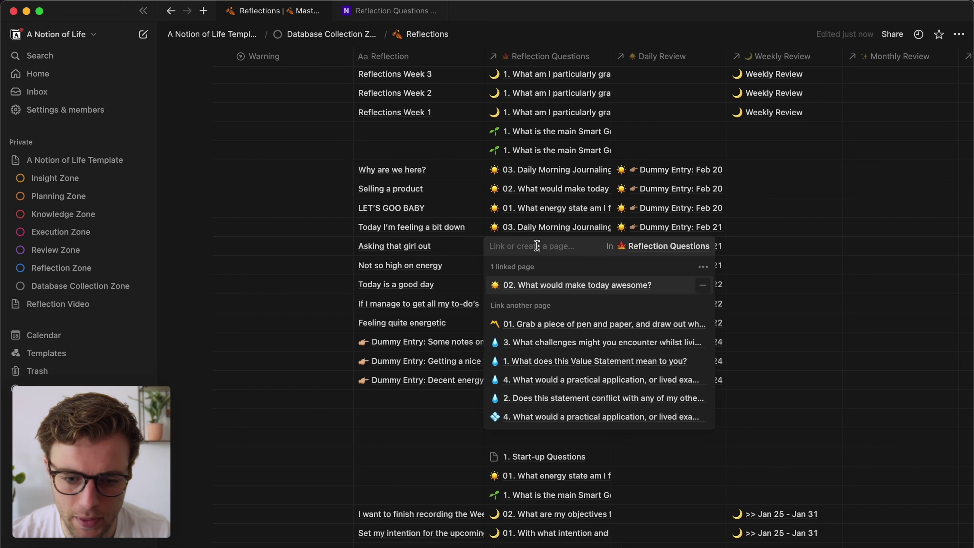
scroll(565, 371, "down", 5)
scroll(565, 371, "up", 6)
scroll(565, 371, "down", 4)
scroll(565, 371, "down", 4)
scroll(564, 371, "down", 5)
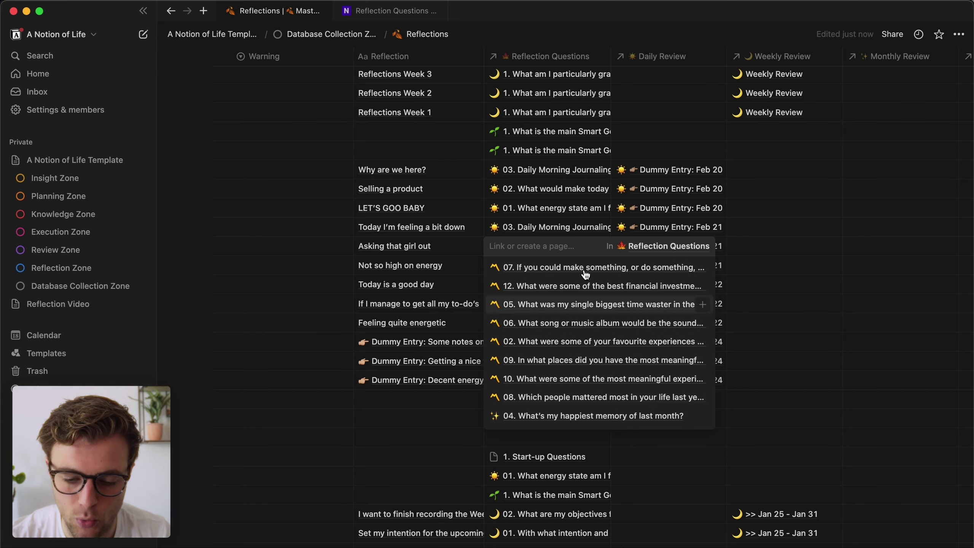
scroll(568, 384, "up", 6)
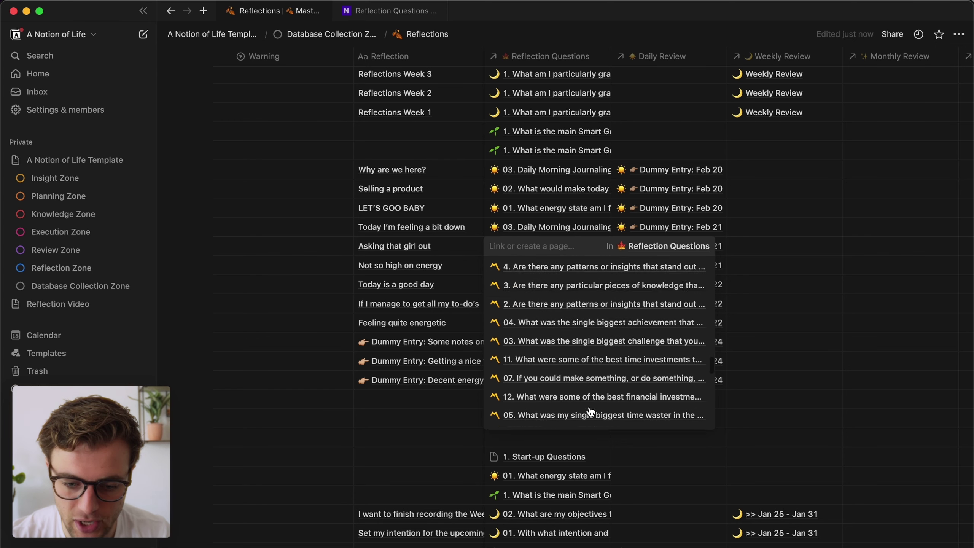
left_click(399, 163)
Filter the Master Table to Reflection Questions containing "03. Daily Morning Journaling" and save the filter for everyone.
scroll(574, 201, "up", 10)
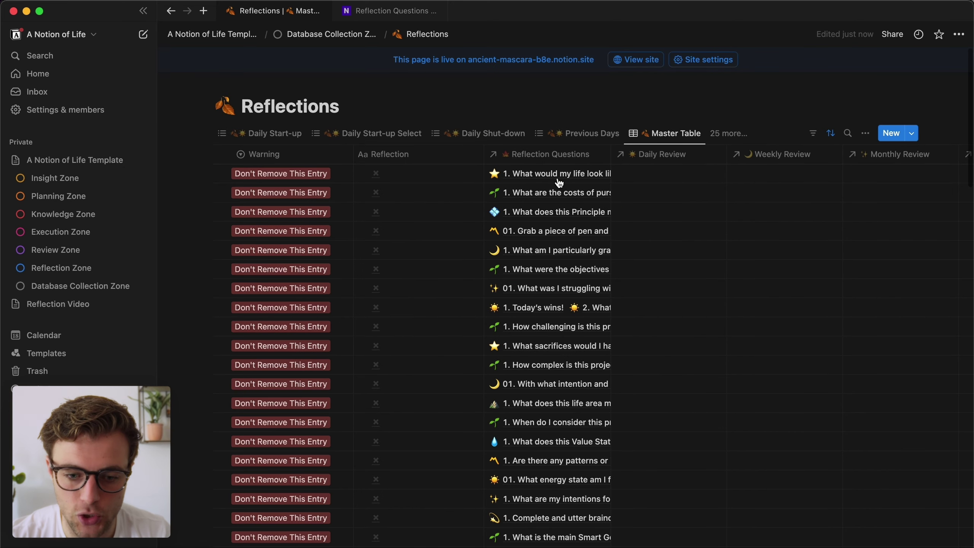
left_click(813, 134)
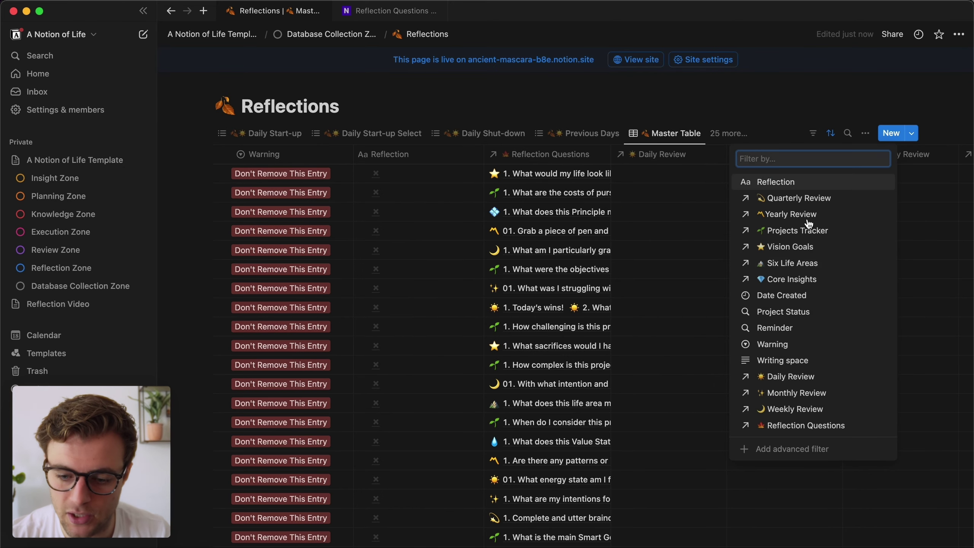
left_click(778, 426)
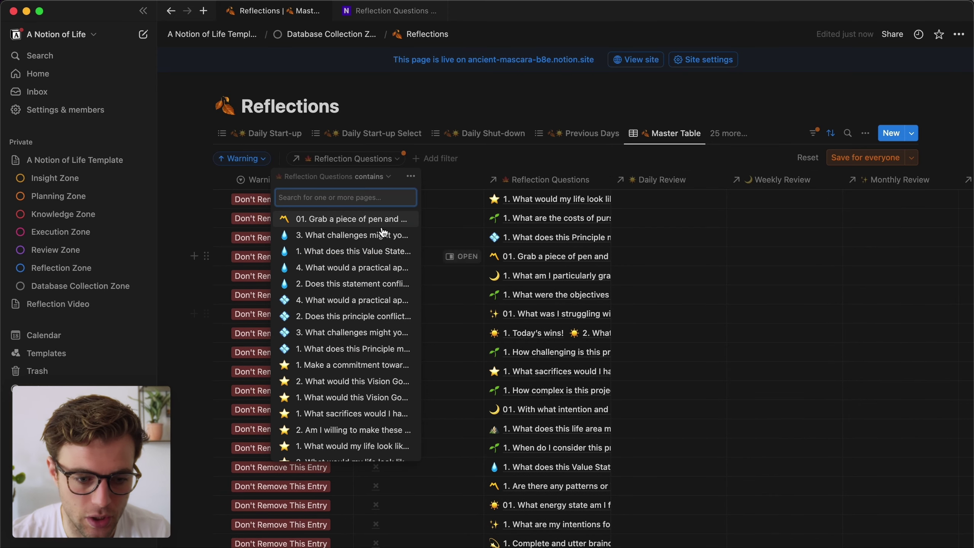
type("d")
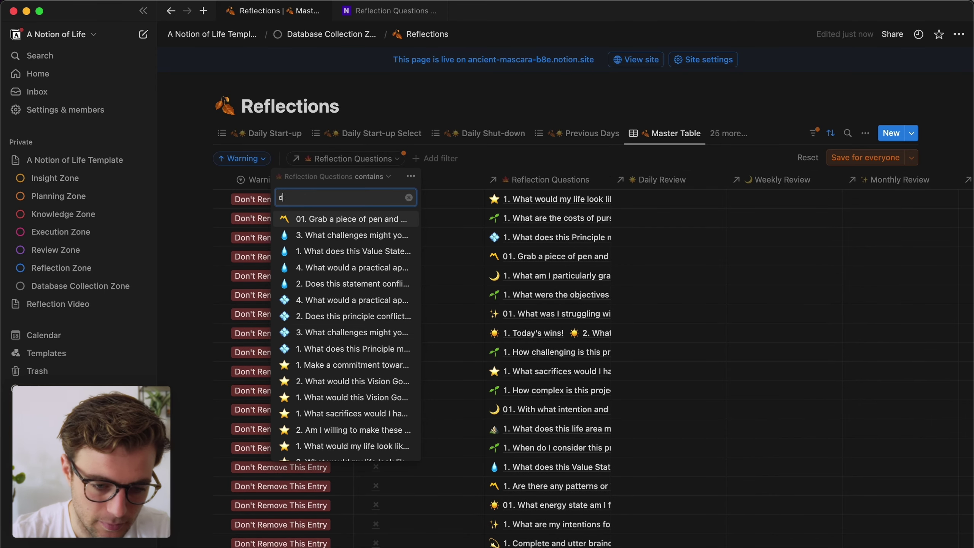
type("aily morning")
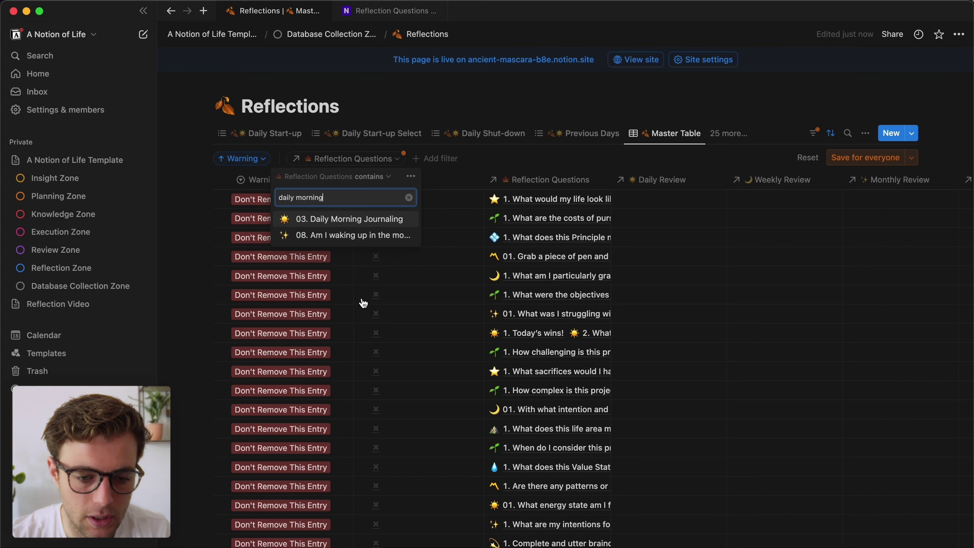
left_click(349, 220)
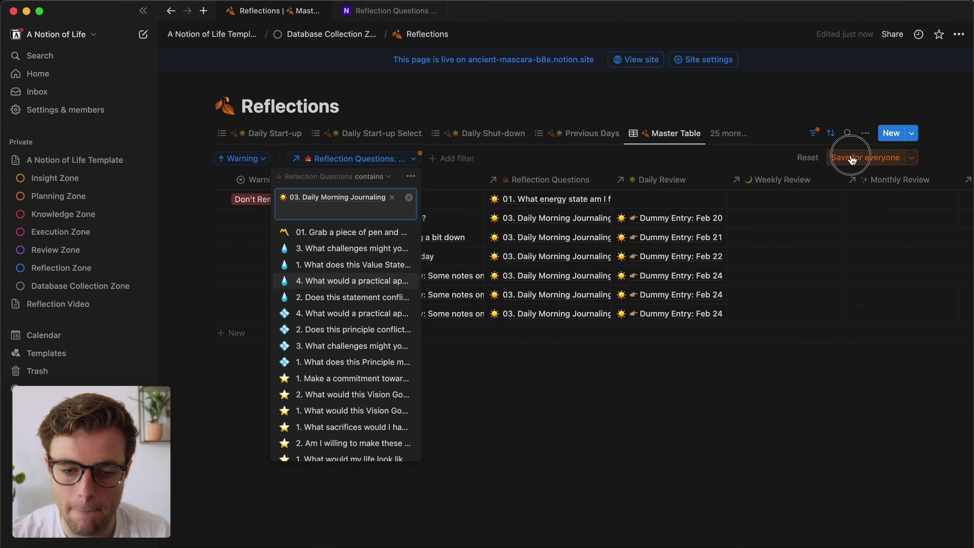
left_click(864, 157)
Add a blank entry to the filtered table and widen the Reflection, Daily Review and Reflection Questions columns.
left_click_drag(484, 180, 608, 180)
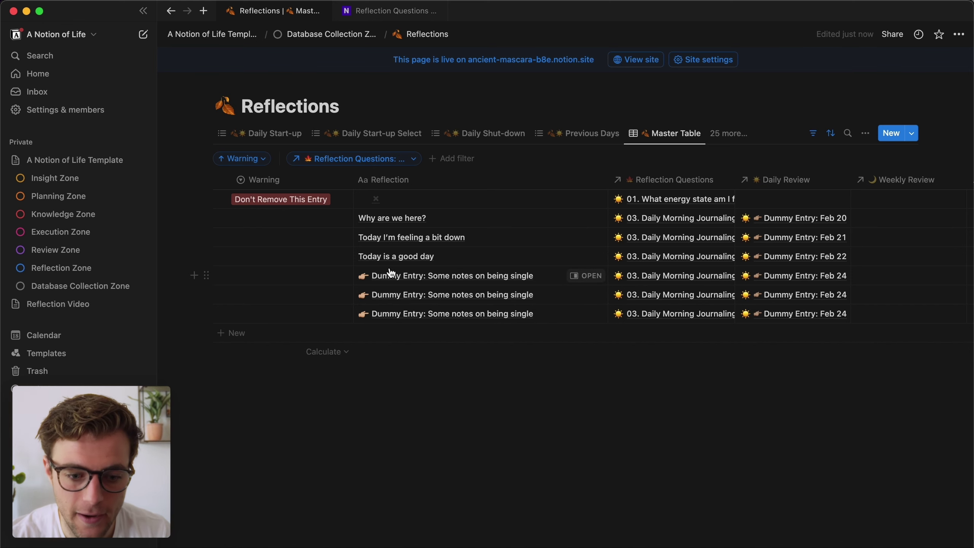
left_click(397, 331)
key("Escape")
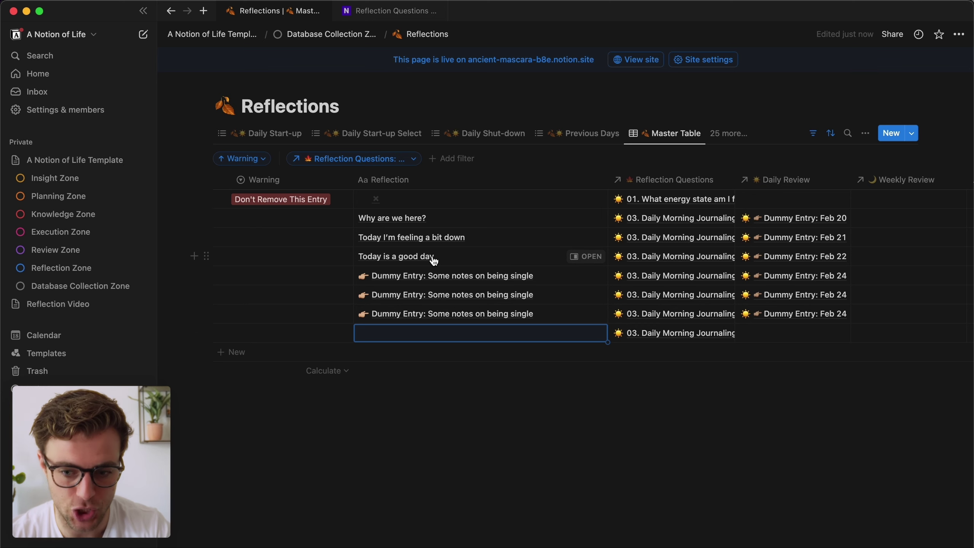
scroll(434, 261, "right", 2)
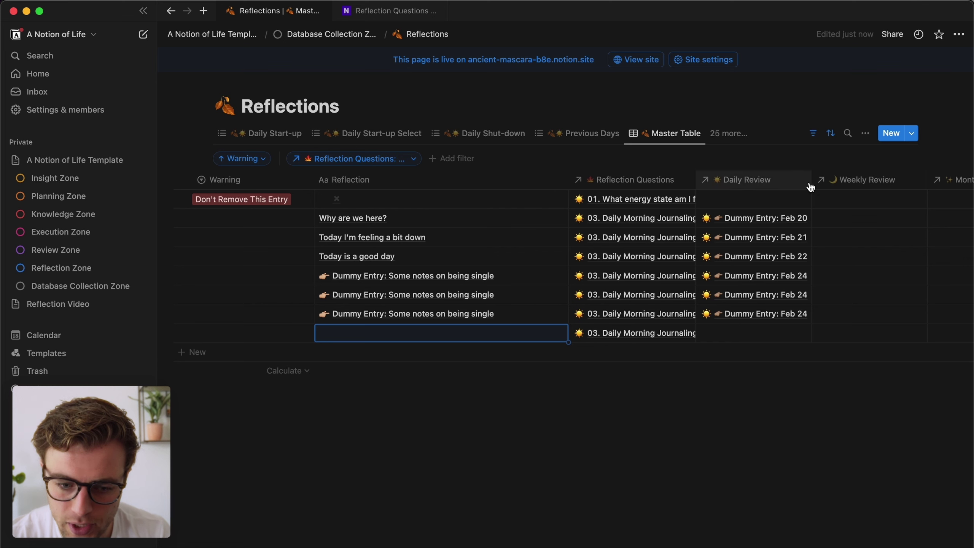
left_click_drag(812, 187, 856, 187)
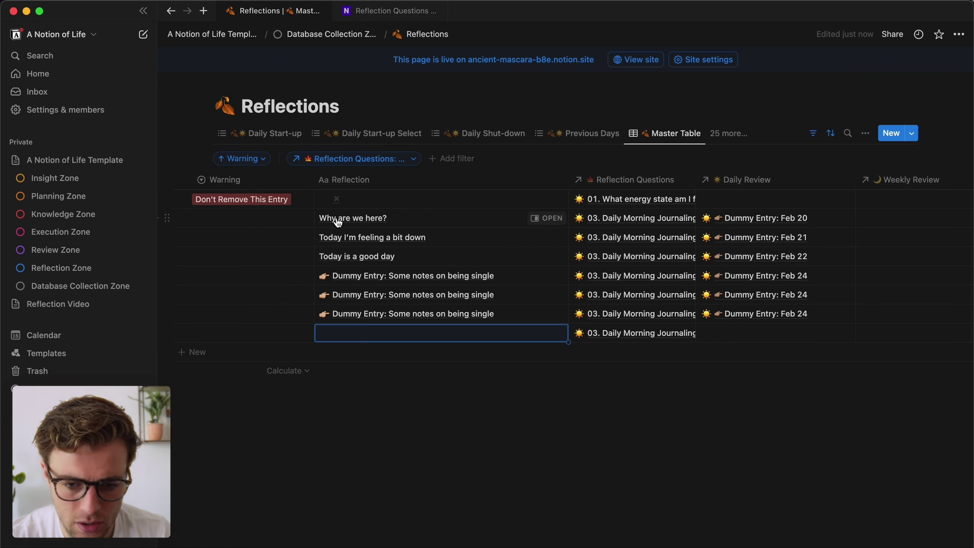
left_click_drag(696, 181, 719, 182)
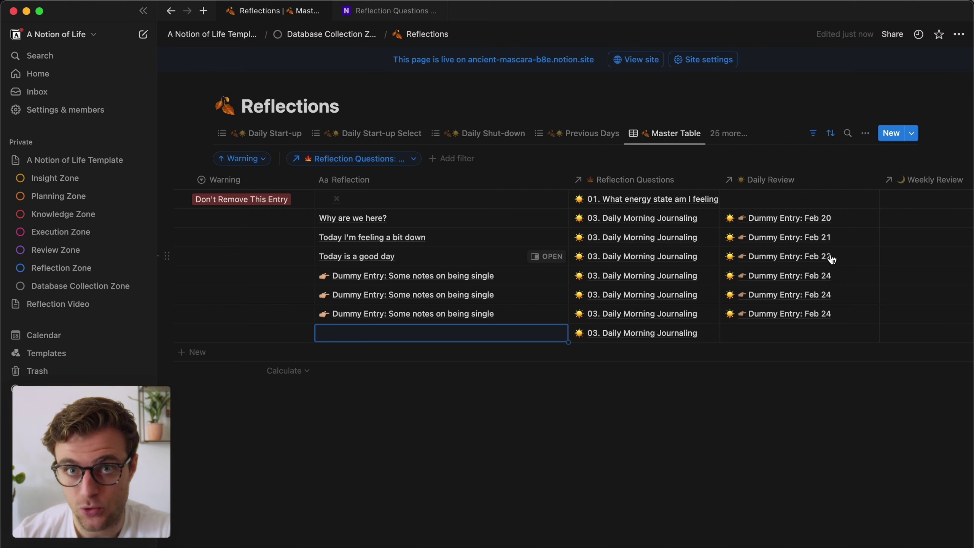
Open the Project Tracker database from the Database Collection Zone and check its available entry templates.
left_click(77, 286)
scroll(363, 315, "down", 3)
scroll(363, 316, "down", 7)
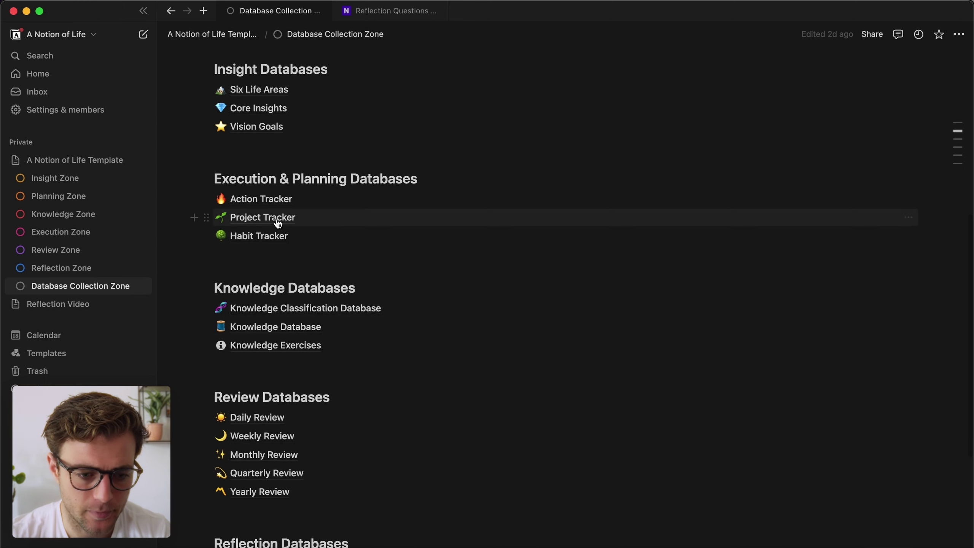
left_click(301, 218)
left_click(912, 258)
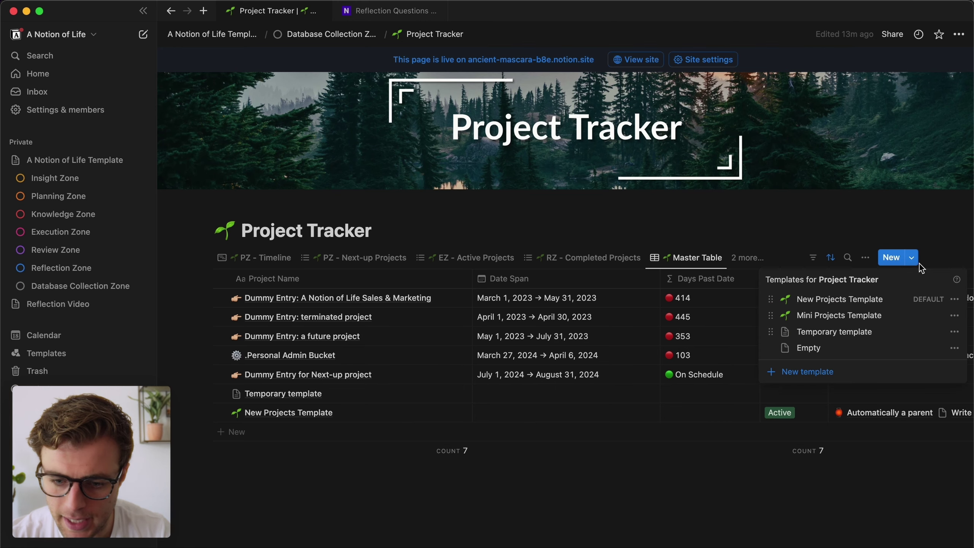
left_click(685, 199)
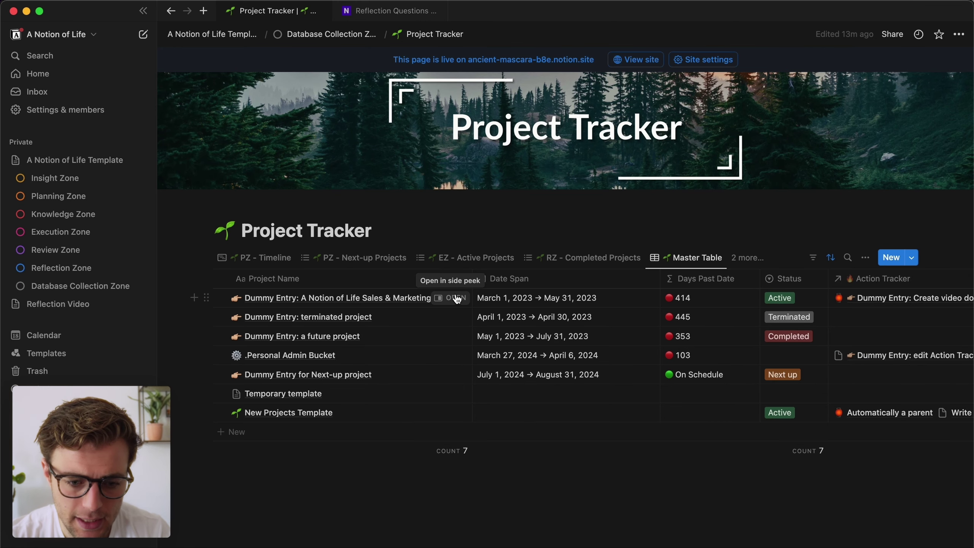
Open the "Dummy Entry: A Notion of Life Sales & Marketing" project as a full page and view its Preparatory Questions.
left_click(456, 298)
key("super+Return")
scroll(721, 295, "down", 10)
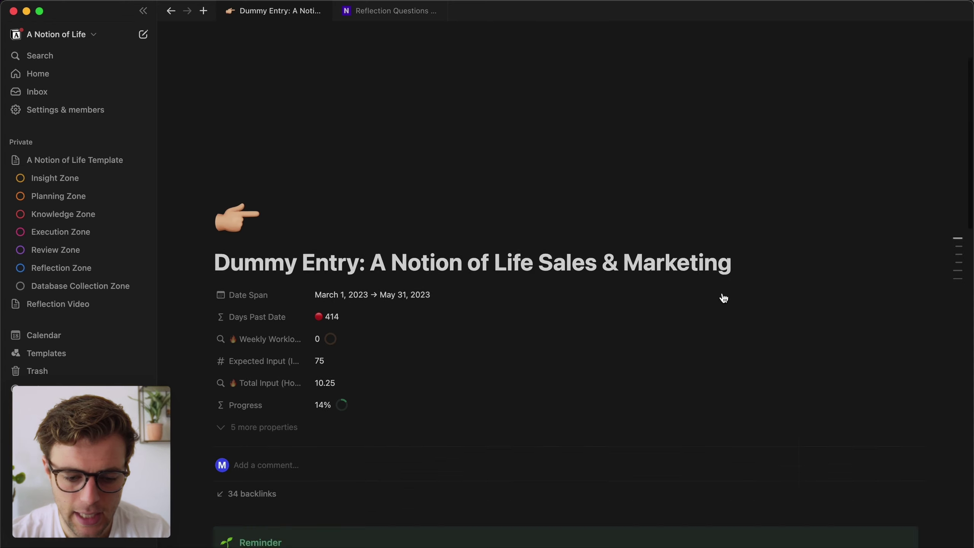
scroll(724, 298, "down", 9)
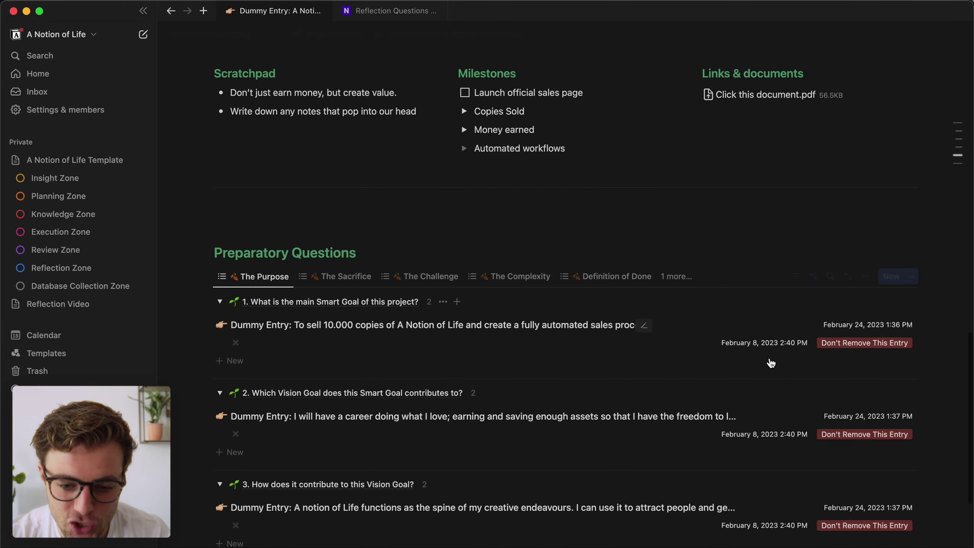
scroll(476, 392, "down", 3)
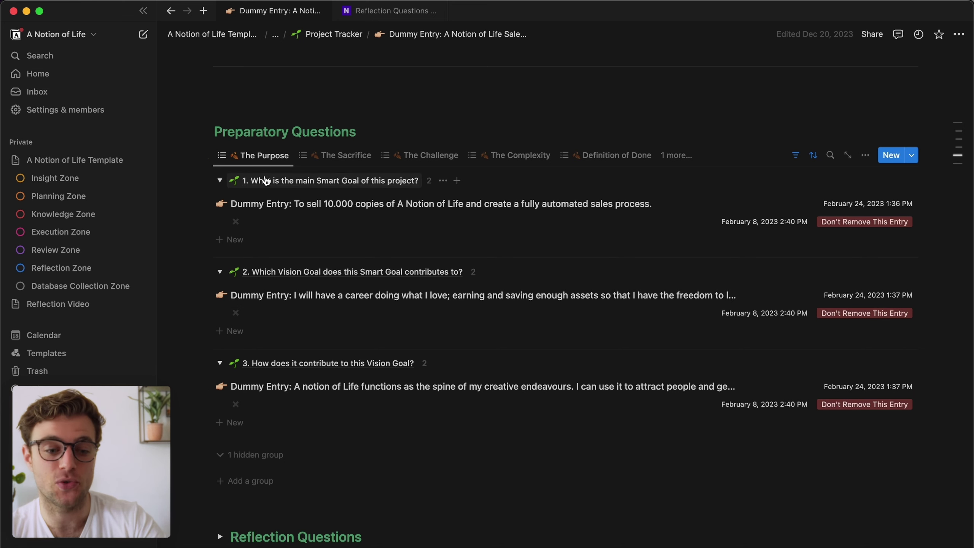
Open the answer to the main Smart Goal question, examine its Reminder and Projects Tracker relation, and close it.
left_click(312, 211)
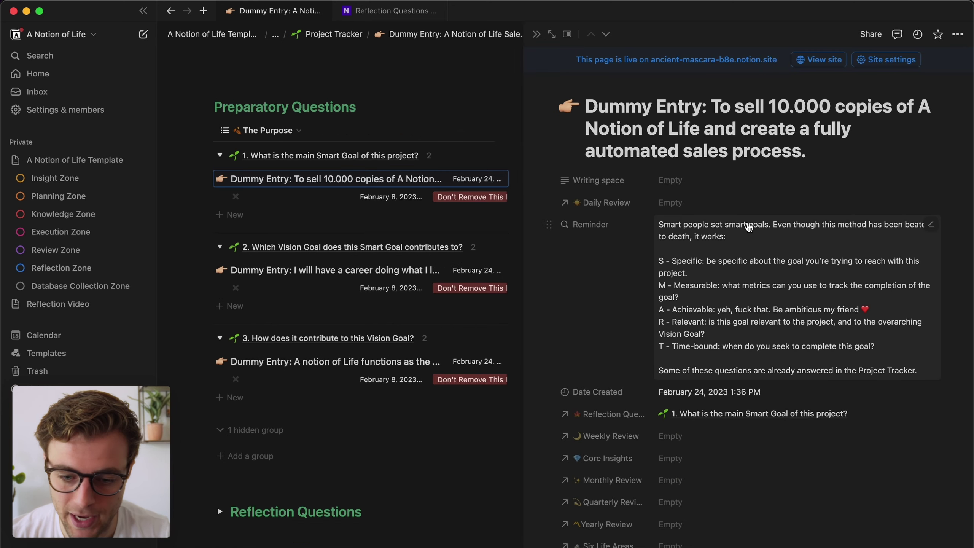
scroll(748, 226, "down", 3)
scroll(748, 226, "down", 2)
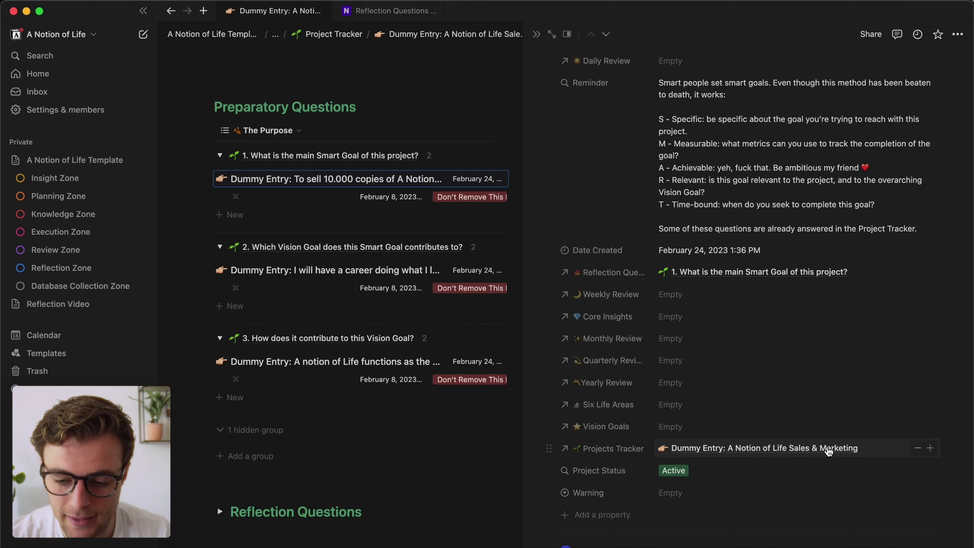
key("Escape")
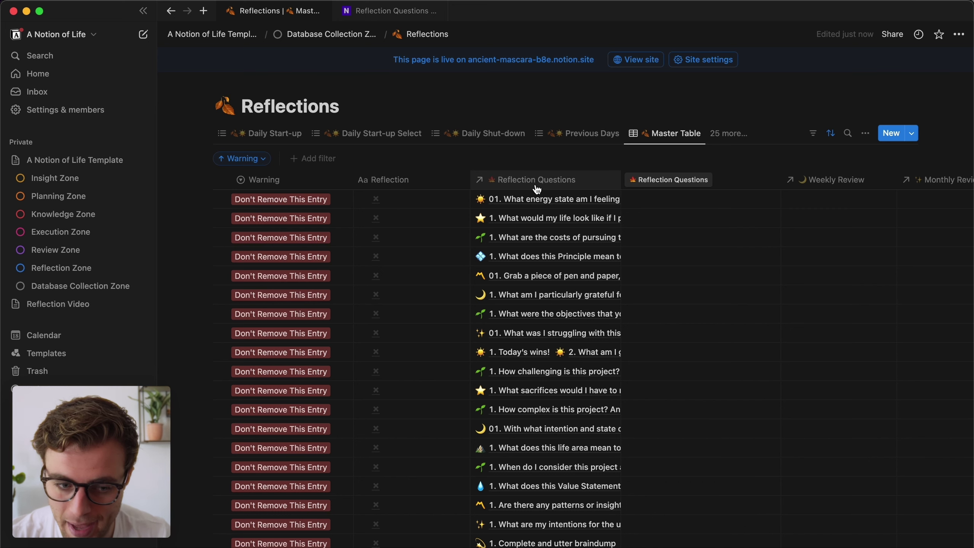
Create a blank entry in the Reflections database, view the linkable Reflection Questions without choosing one, and close the entry.
left_click_drag(499, 187, 531, 187)
left_click(892, 135)
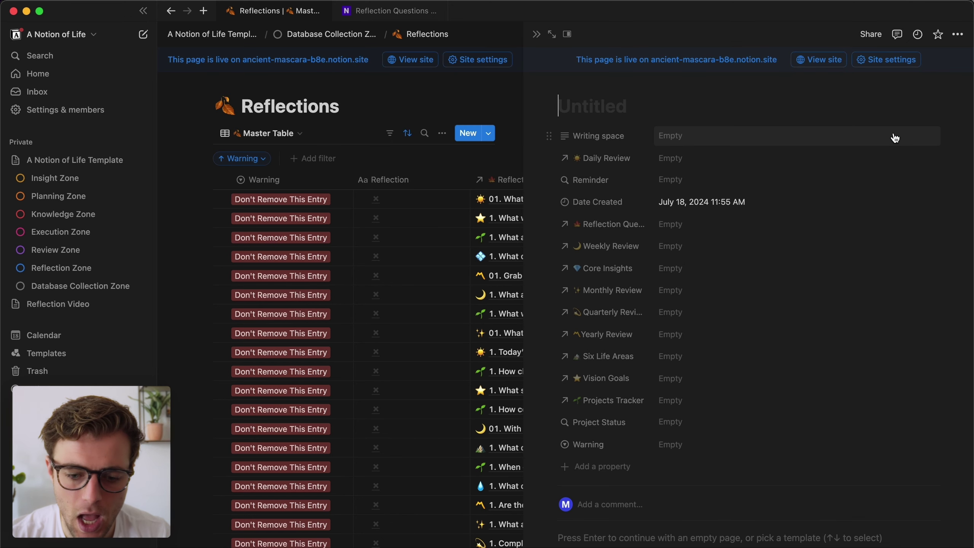
left_click(689, 226)
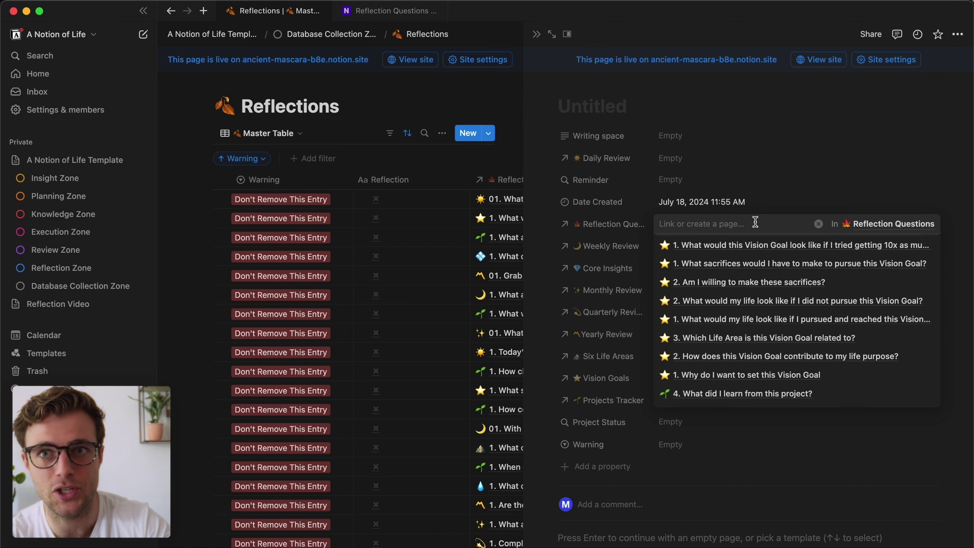
key("Escape")
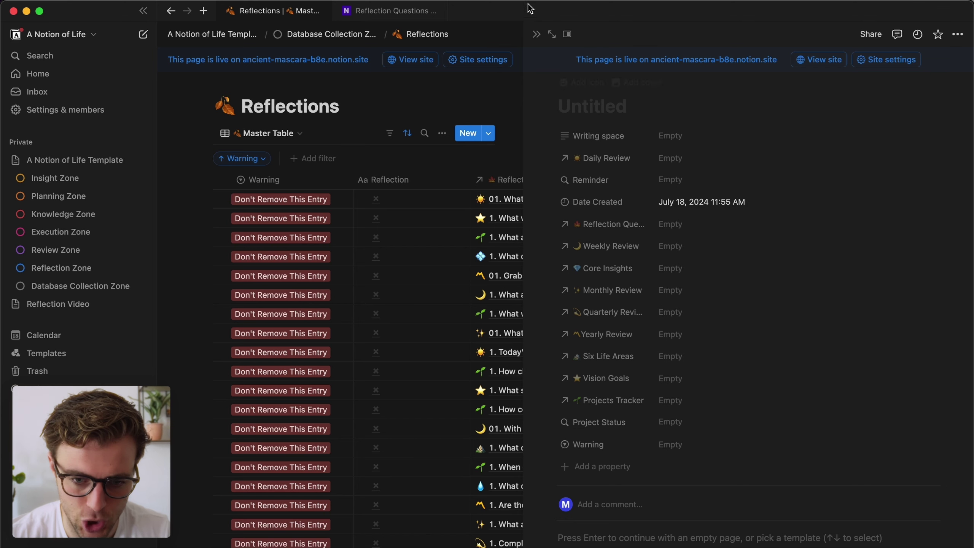
left_click(536, 34)
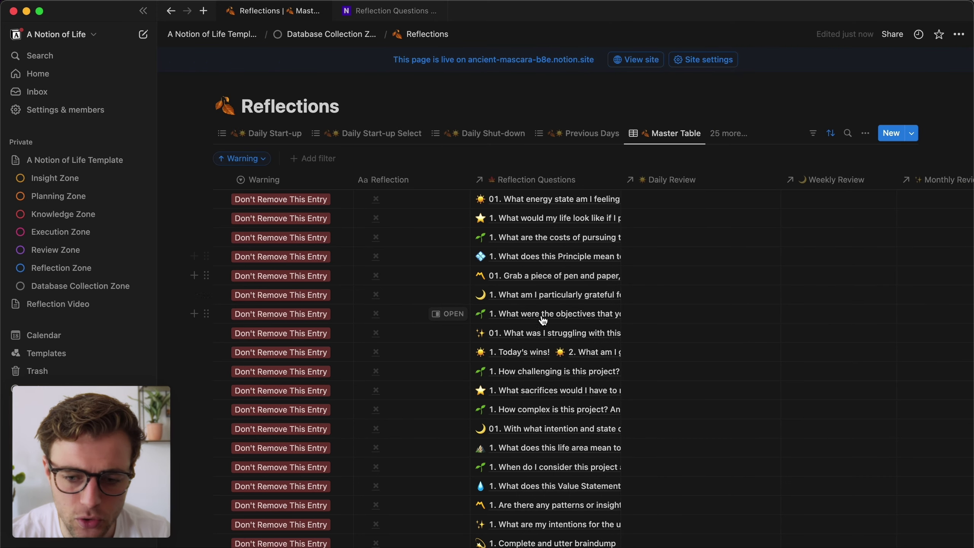
Filter the Reflections Master Table to Reflection Questions containing the "1. What were the objectives..." question.
left_click(818, 138)
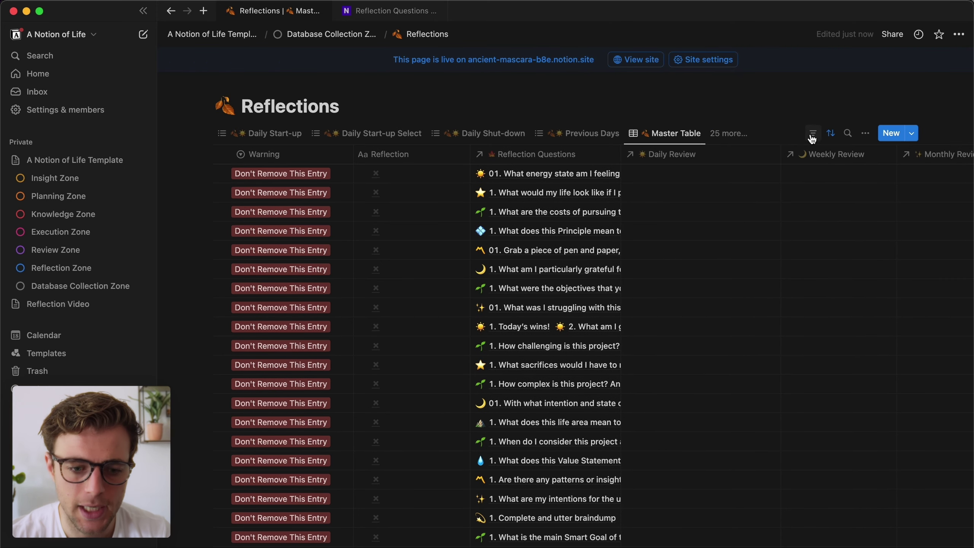
left_click(815, 136)
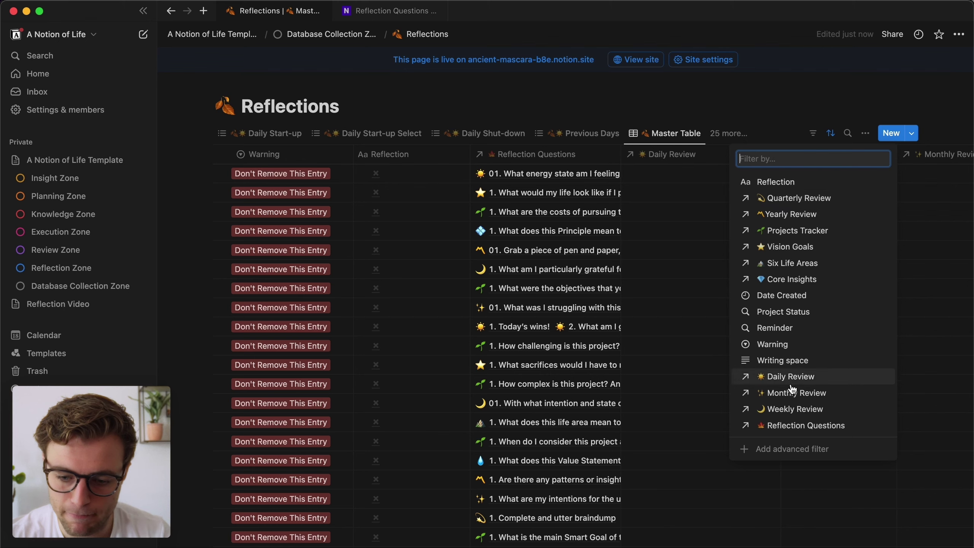
left_click(790, 418)
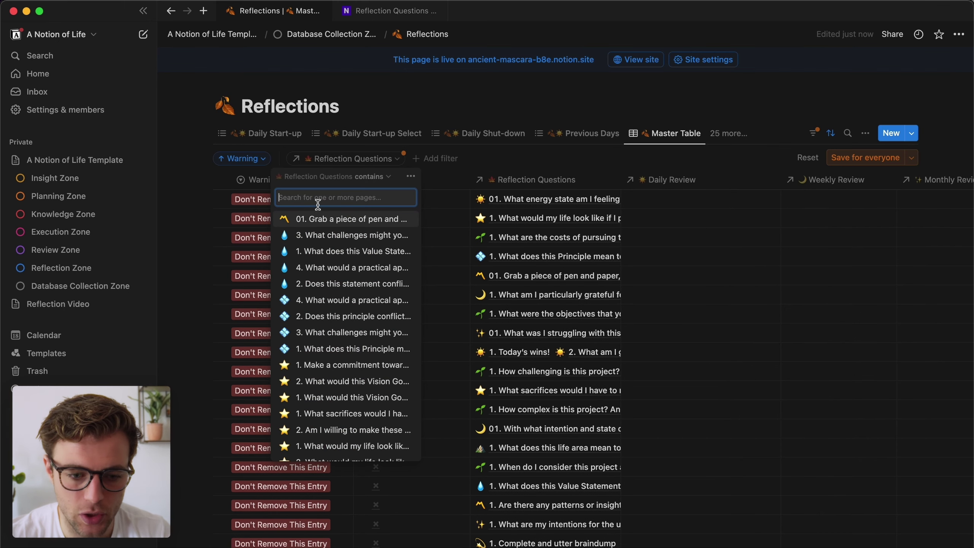
type("what wer")
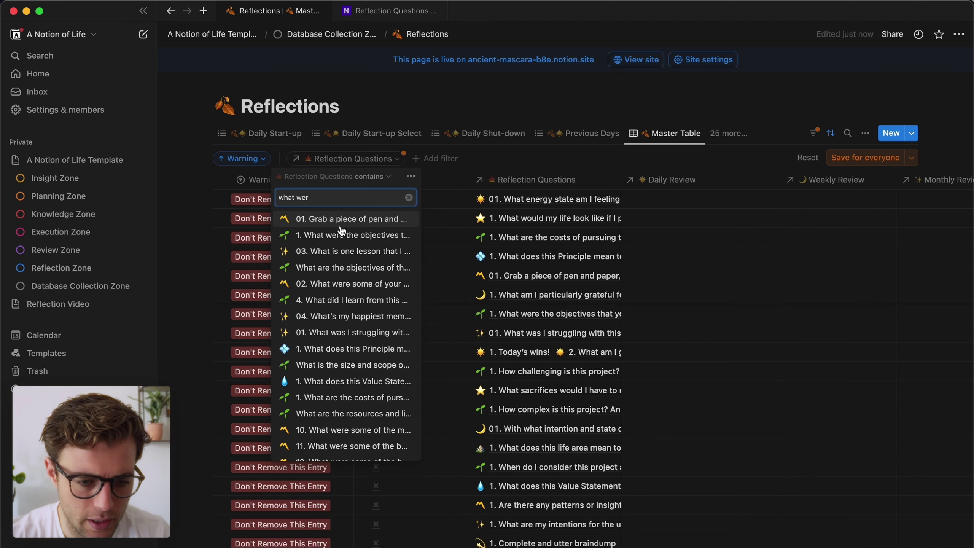
left_click(339, 235)
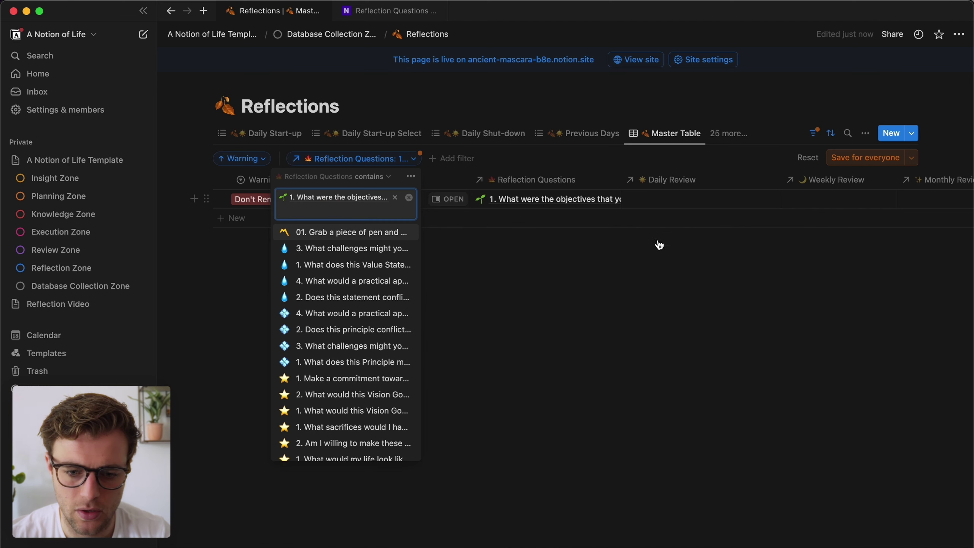
Save the Reflection Questions filter for everyone and move the Reflection Questions column to the front of the Reflections Master Table.
left_click(866, 157)
left_click_drag(622, 179, 746, 179)
left_click_drag(652, 179, 341, 182)
left_click_drag(506, 183, 426, 200)
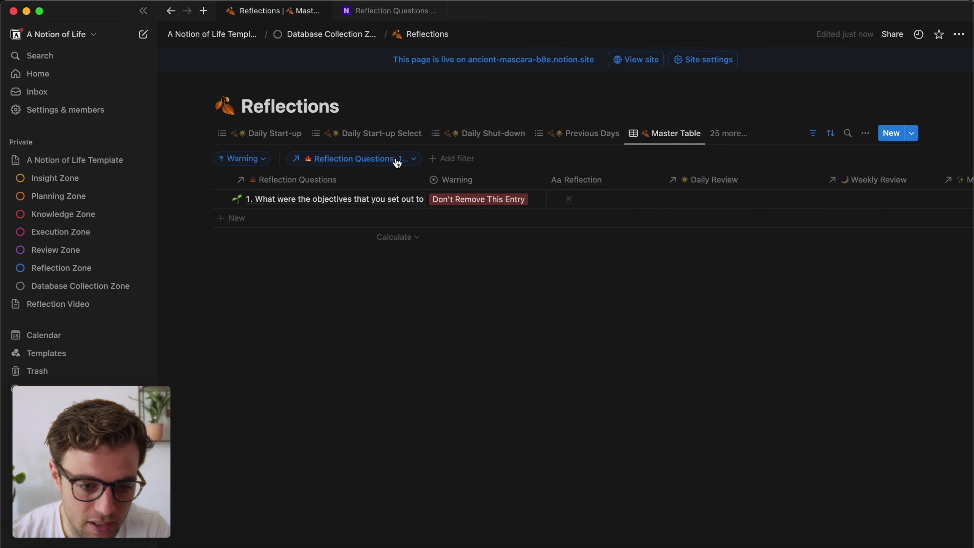
Add three entries to the filtered Reflections table: "Write my reflection", "Automatically related" and "To this question".
left_click(275, 220)
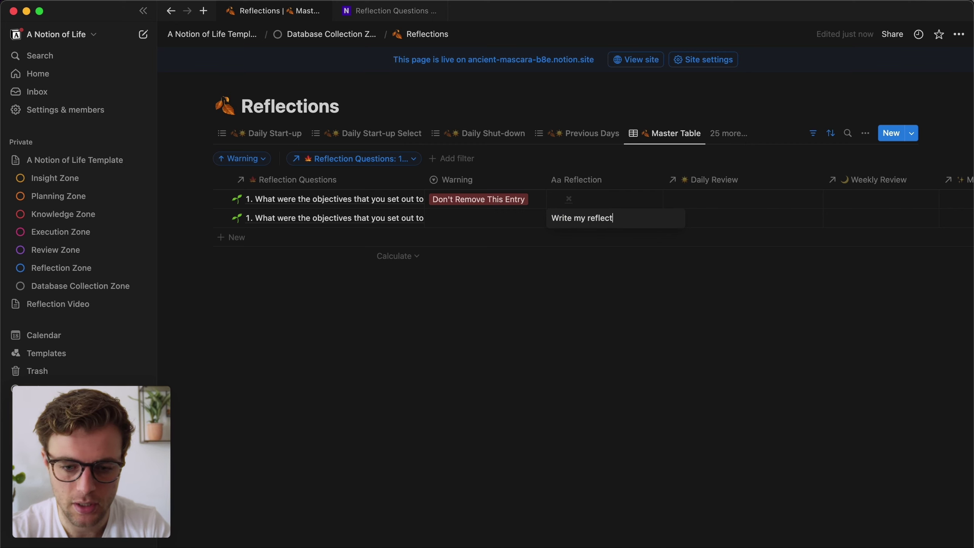
left_click(285, 239)
type("Automatically related")
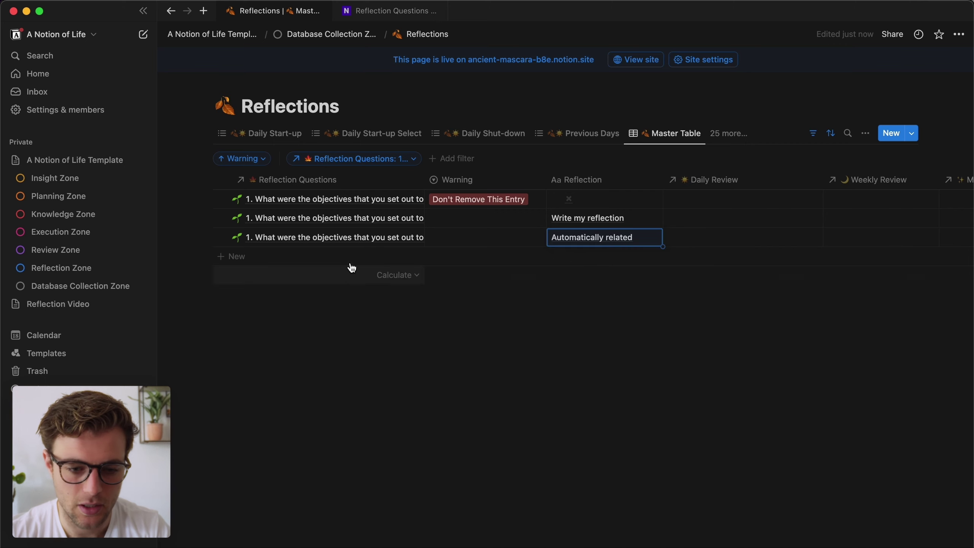
left_click(349, 258)
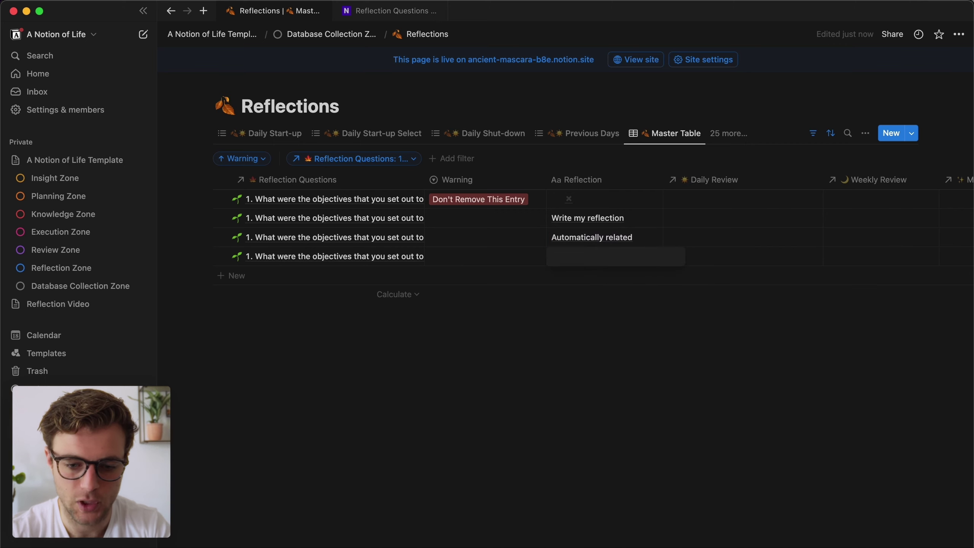
key("Escape")
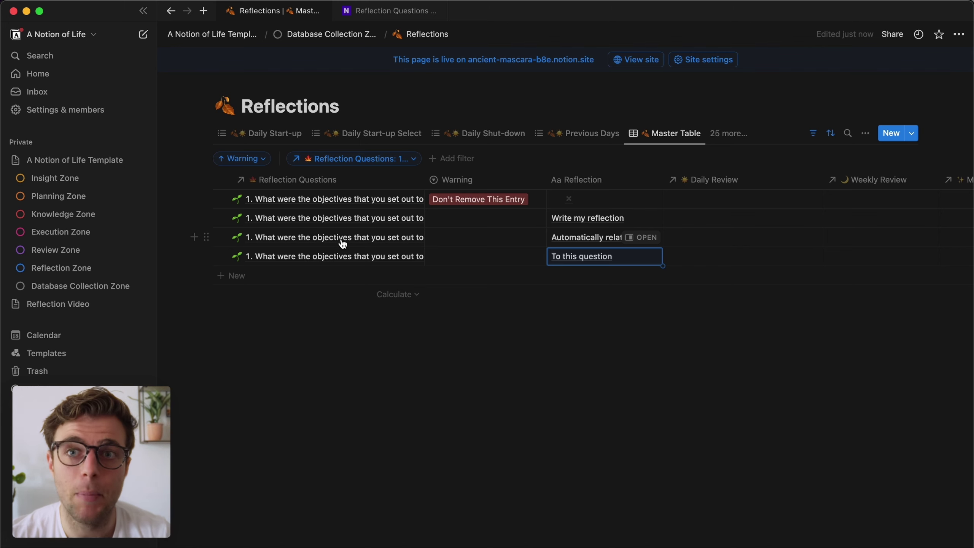
Open the "To this question" entry, examine its Reminder, Reflection Questions and empty relation properties, and close it.
scroll(342, 244, "right", 5)
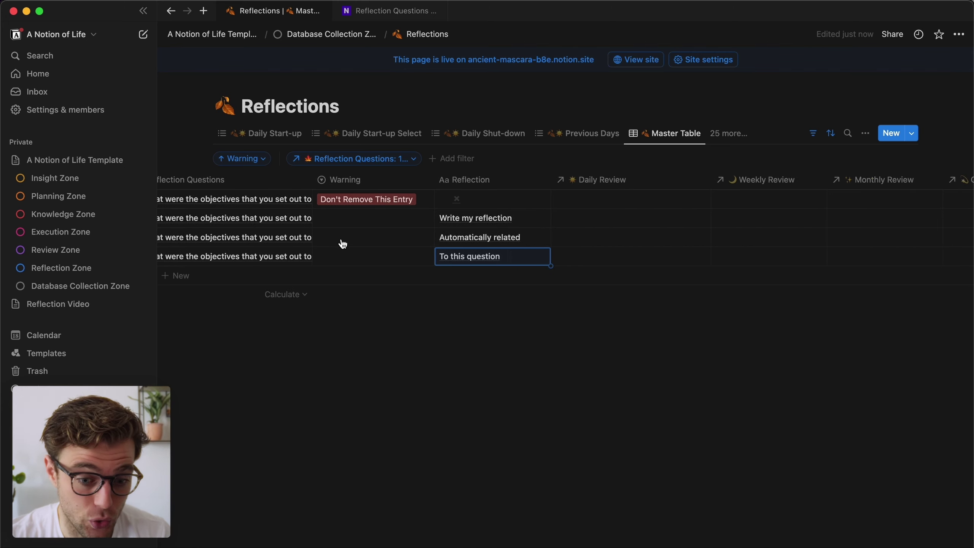
left_click(442, 257)
left_click(524, 257)
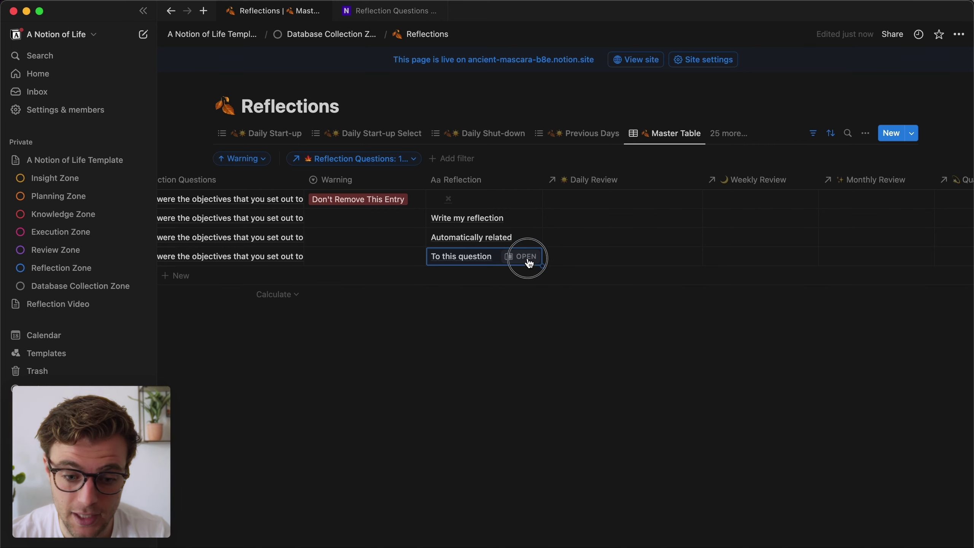
scroll(669, 347, "down", 3)
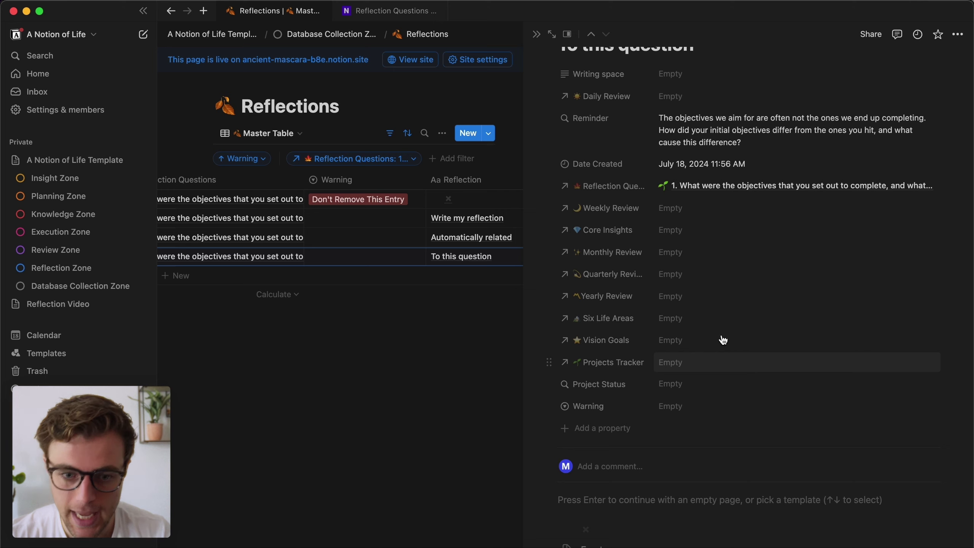
left_click(536, 35)
Examine the Reflections table's relation columns, from Daily Review through Projects Tracker and Vision Goals to Core Insights.
scroll(304, 211, "left", 3)
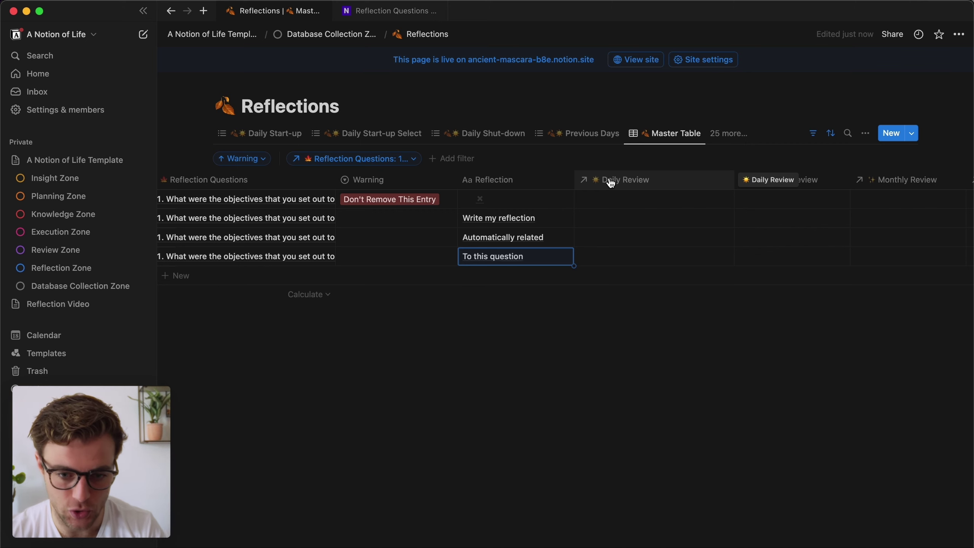
scroll(610, 184, "right", 5)
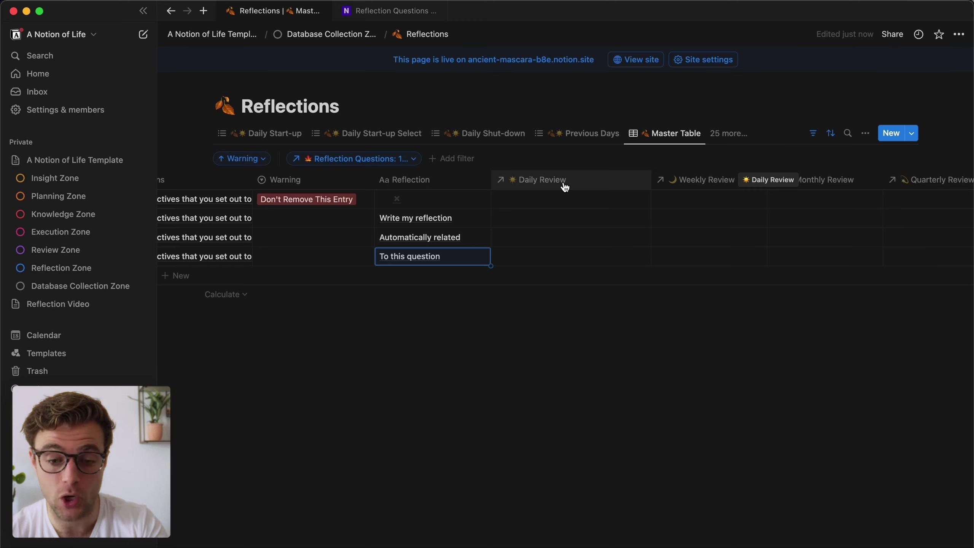
scroll(590, 184, "right", 6)
left_click_drag(621, 178, 727, 187)
scroll(745, 188, "right", 9)
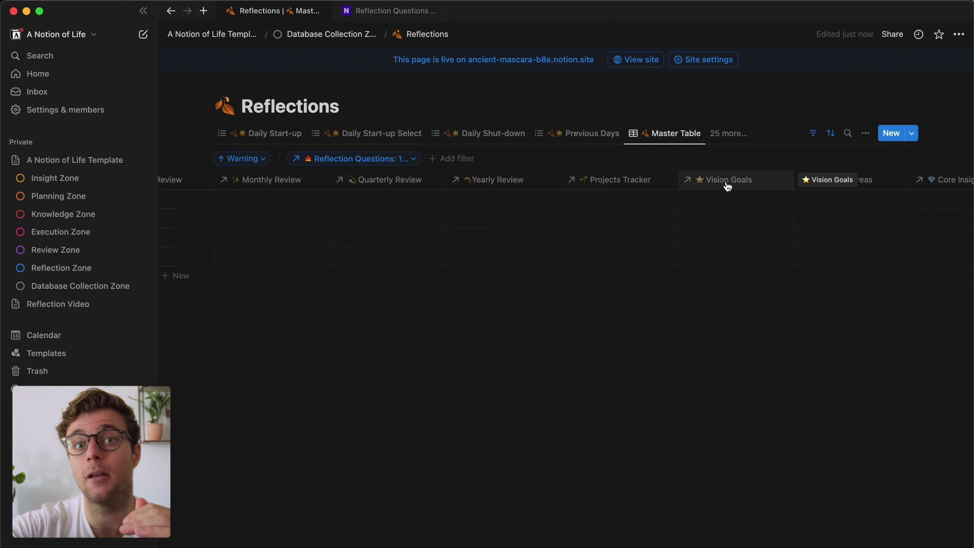
left_click_drag(728, 187, 728, 186)
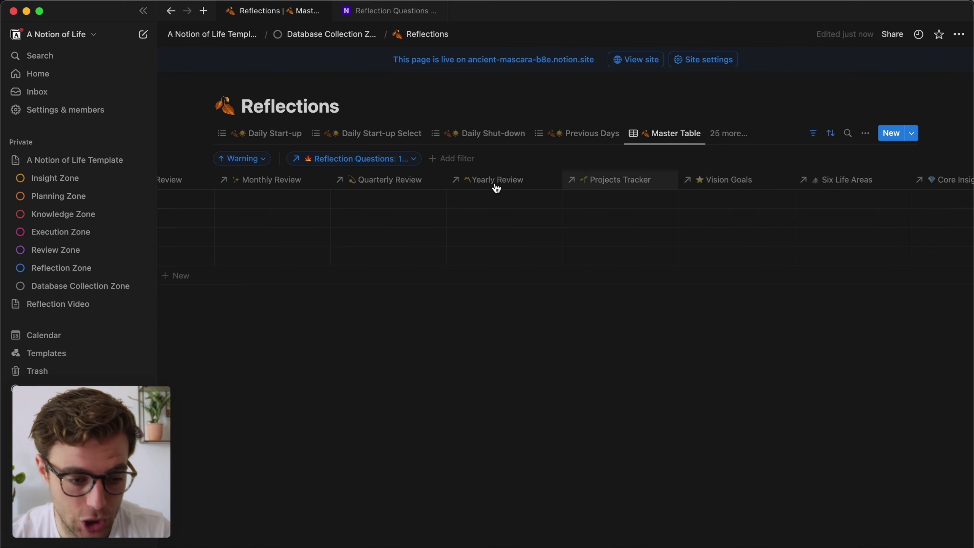
Open the Value Statement Template of the Core Insights database as a full page and view its grouped Reflection Questions.
left_click(100, 286)
scroll(357, 361, "down", 4)
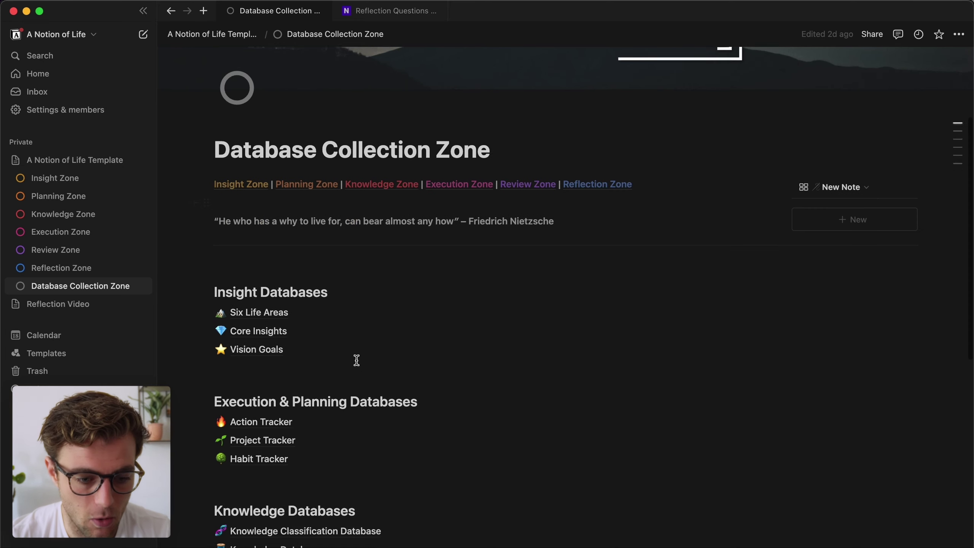
left_click(269, 325)
left_click(912, 258)
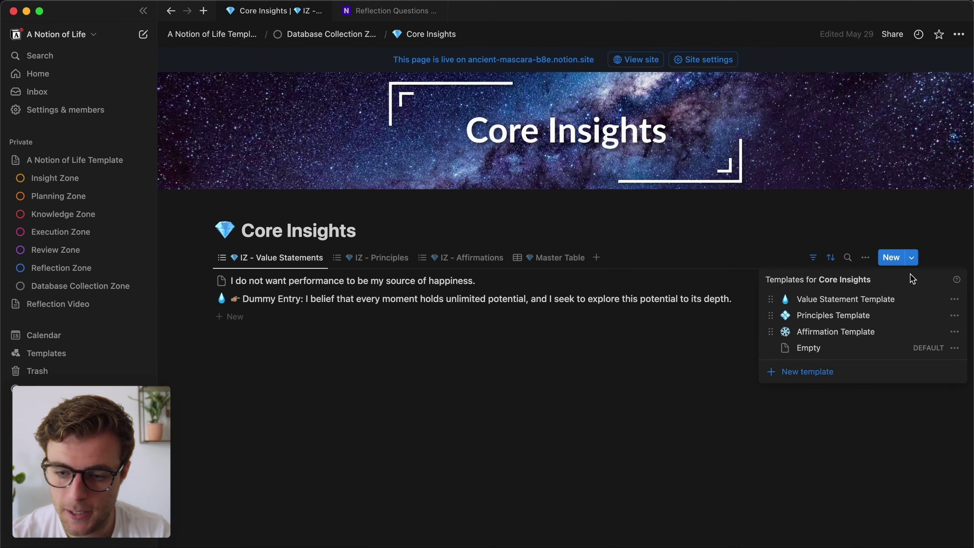
left_click(954, 299)
left_click(877, 300)
scroll(207, 292, "down", 5)
left_click(252, 322)
scroll(422, 292, "down", 5)
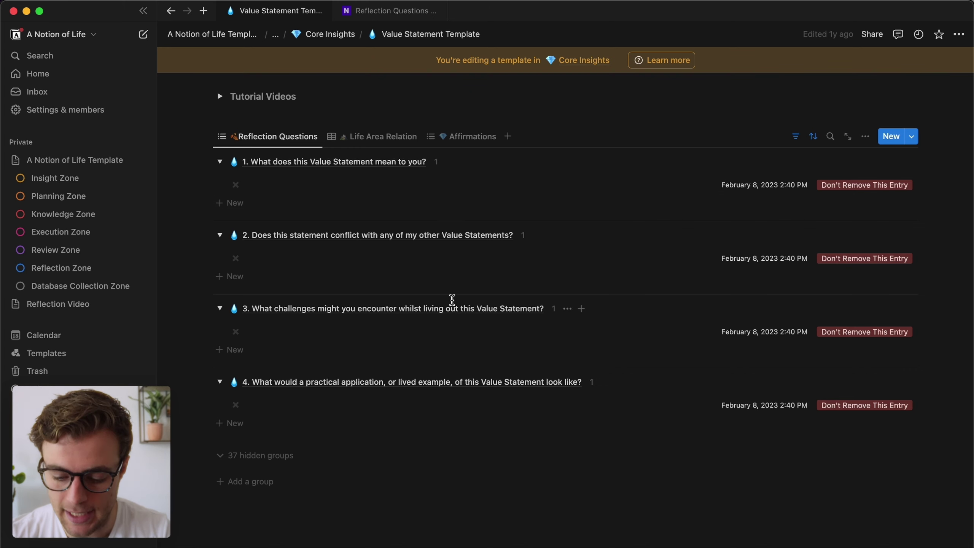
Return to the Reflections Master Table and add a filter where Projects Tracker contains New Projects Template.
key("super+bracketleft")
key("super+bracketleft")
key("super+bracketleft")
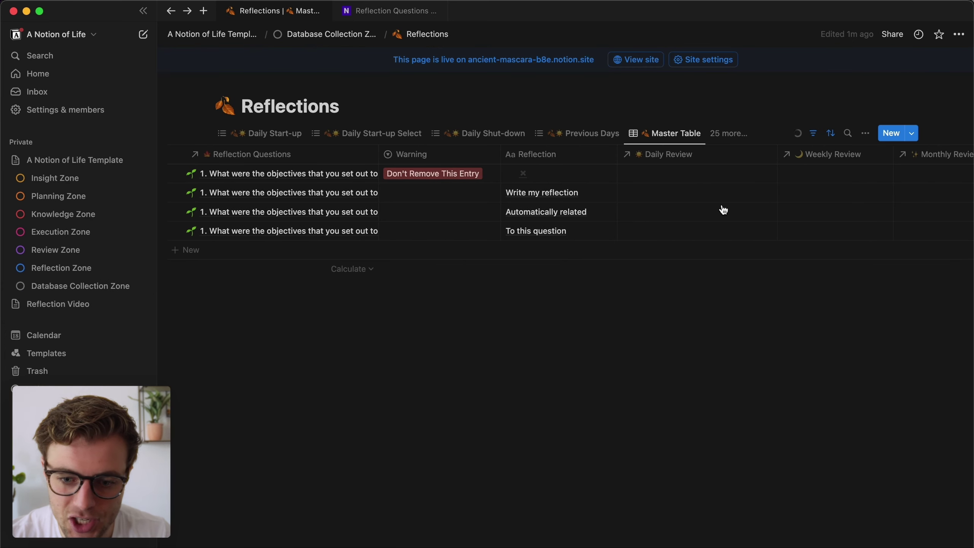
left_click_drag(659, 158, 690, 218)
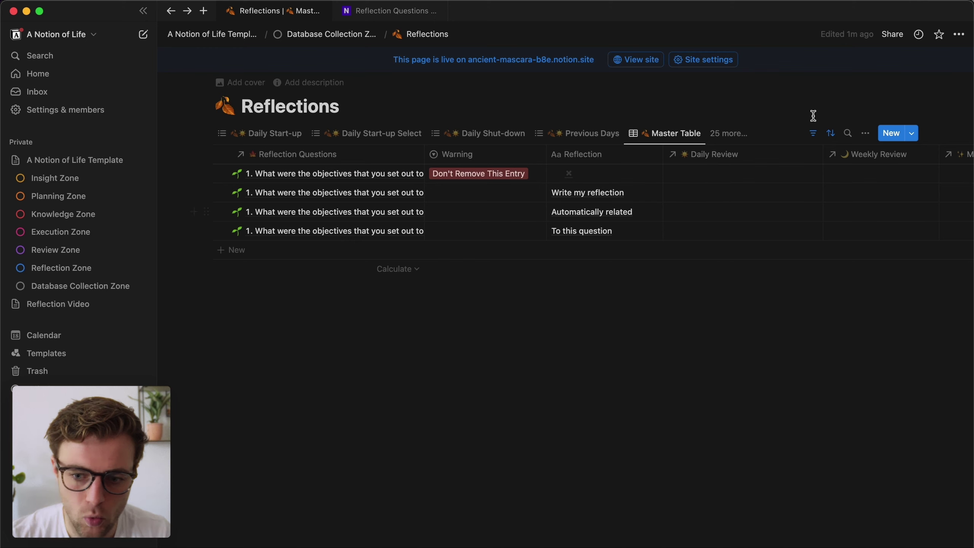
left_click(813, 133)
left_click(450, 159)
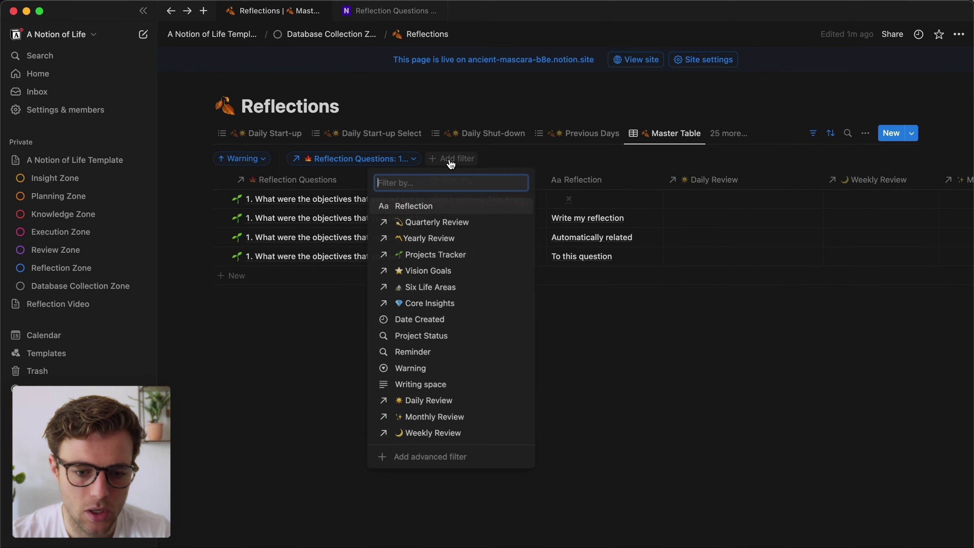
left_click(448, 255)
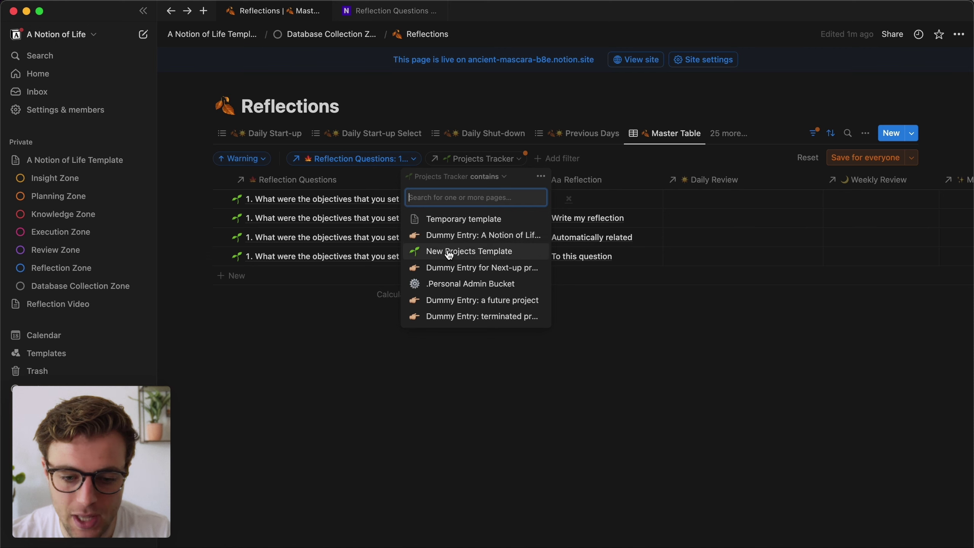
left_click(461, 252)
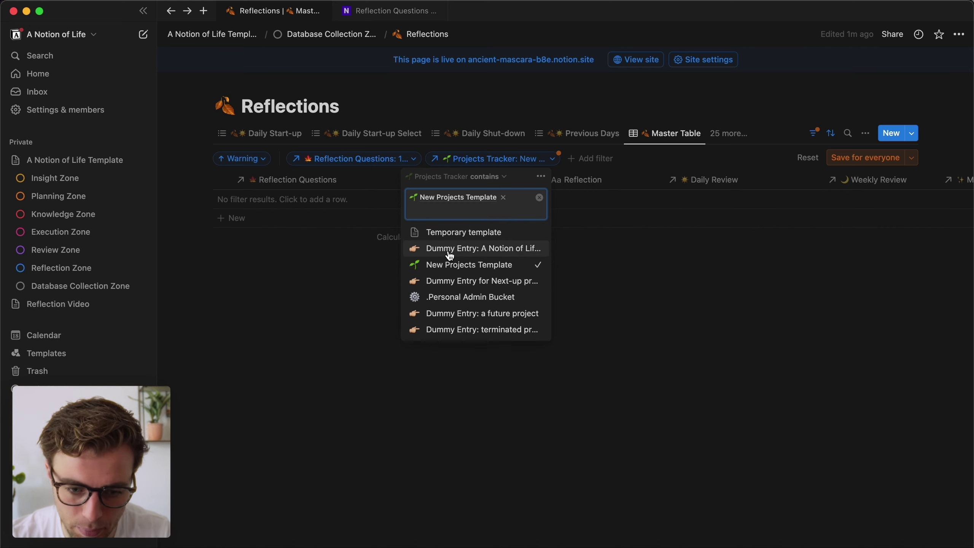
left_click(318, 281)
Go to the Project Tracker in the Database Collection Zone and open its New Projects Template for editing.
left_click(72, 287)
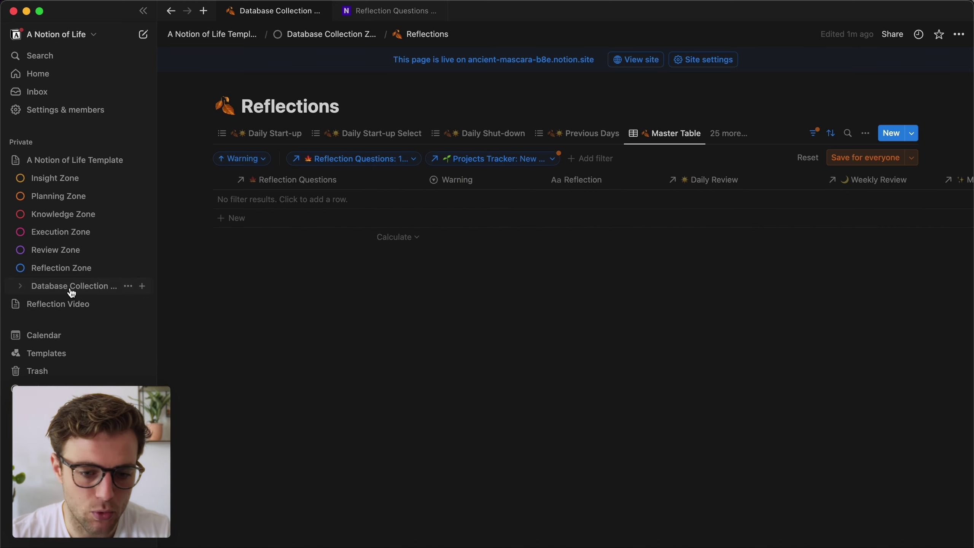
scroll(438, 293, "down", 10)
left_click(261, 260)
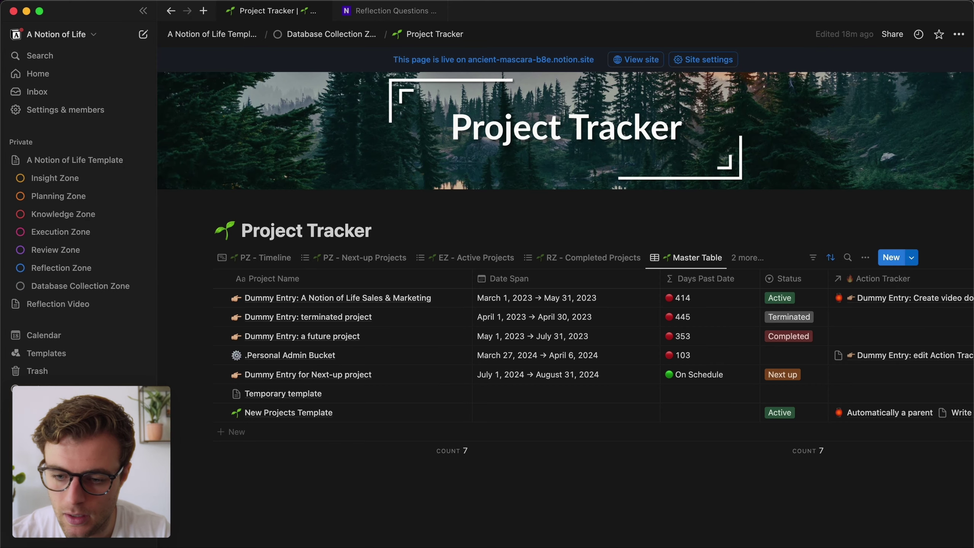
left_click(912, 257)
left_click(954, 300)
left_click(890, 298)
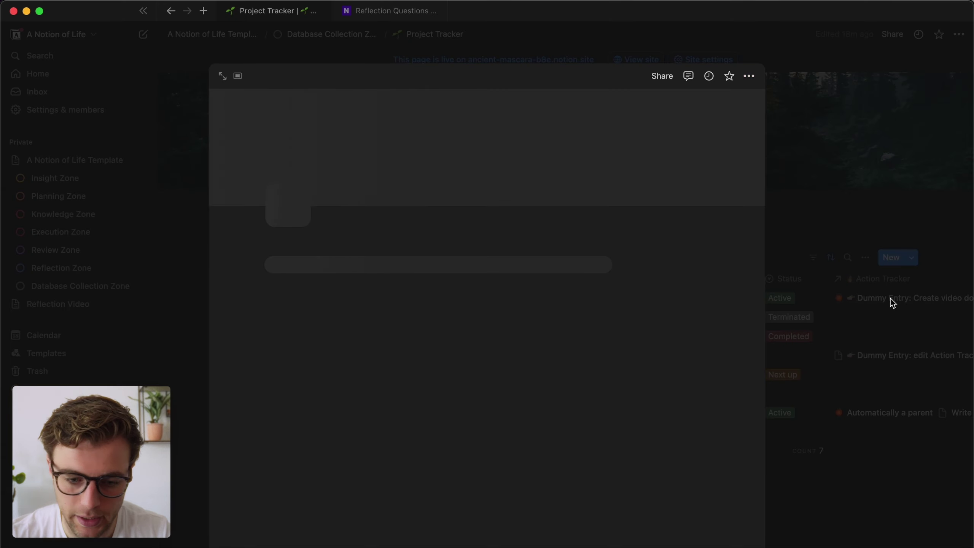
Examine the filter rules of The Purpose view under the template's Preparatory Questions, and close them without changes.
scroll(265, 351, "down", 10)
scroll(306, 227, "down", 5)
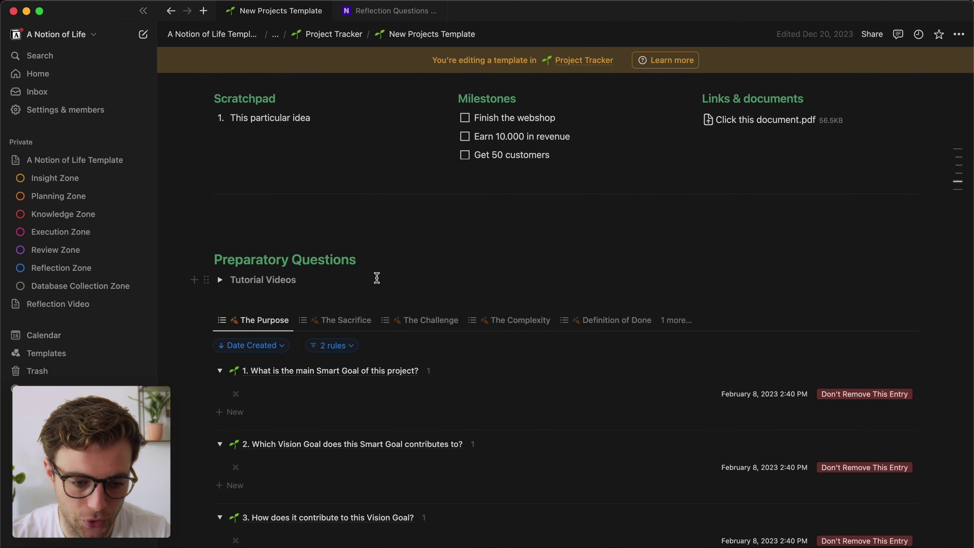
scroll(377, 278, "down", 1)
left_click(336, 306)
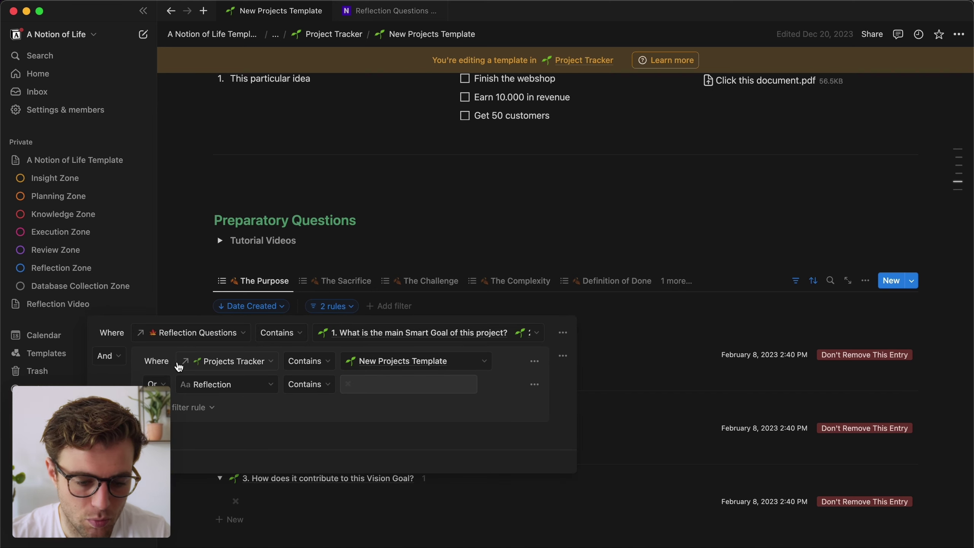
left_click(536, 183)
key("Escape")
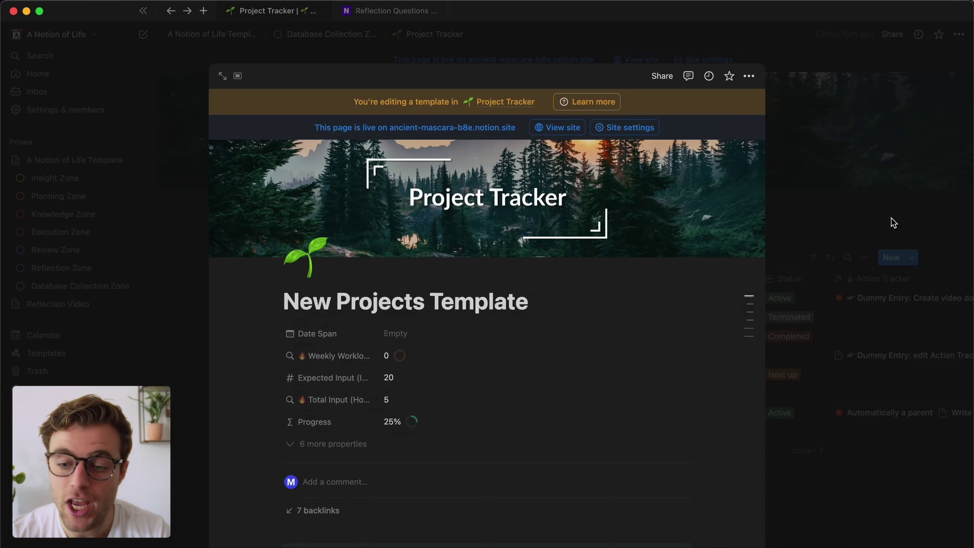
Create a project from the New Projects Template, name it "A new cool project", and open it as a full page.
left_click(888, 218)
left_click_drag(796, 213, 584, 214)
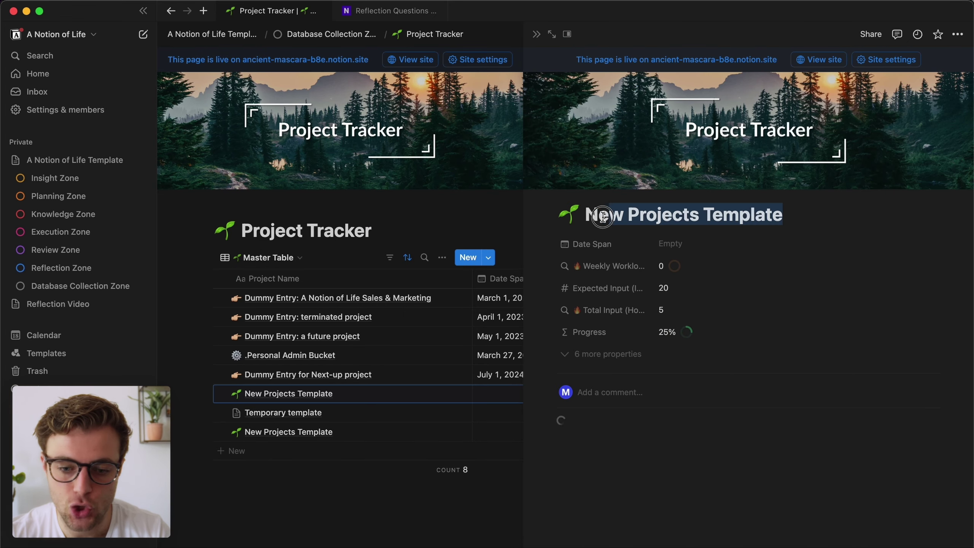
type("A new ")
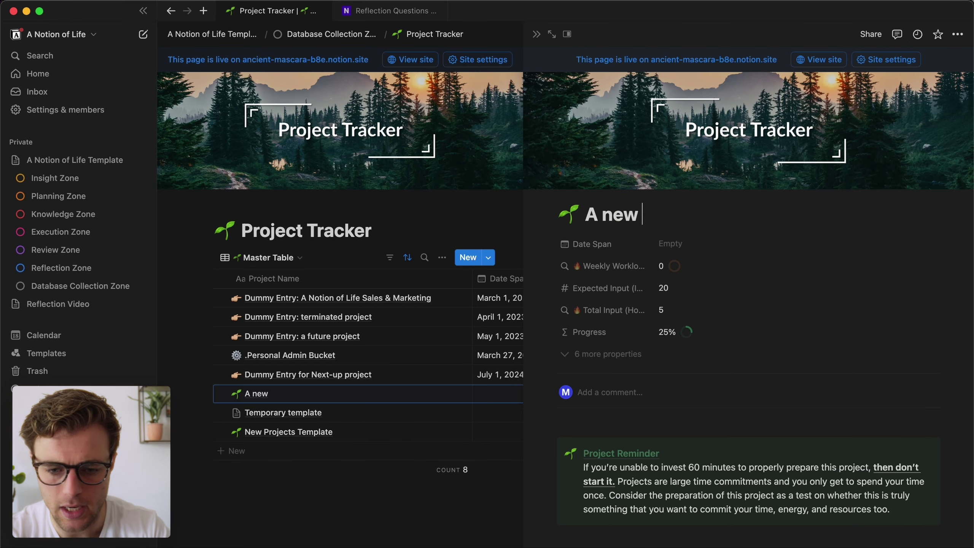
type("cool project")
key("super+Return")
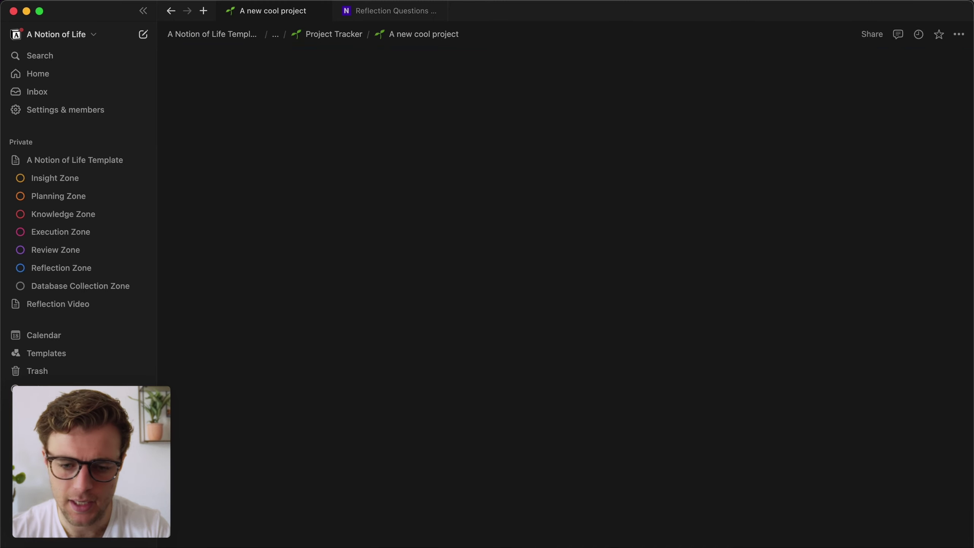
Examine the filter rules of The Purpose view under the new project's Preparatory Questions, and close them.
scroll(647, 263, "down", 10)
scroll(647, 263, "down", 12)
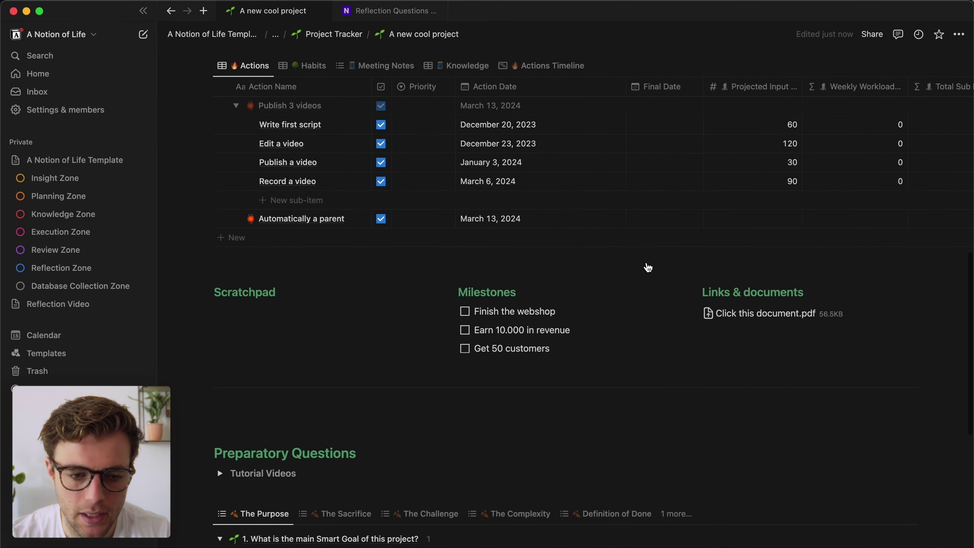
left_click(795, 212)
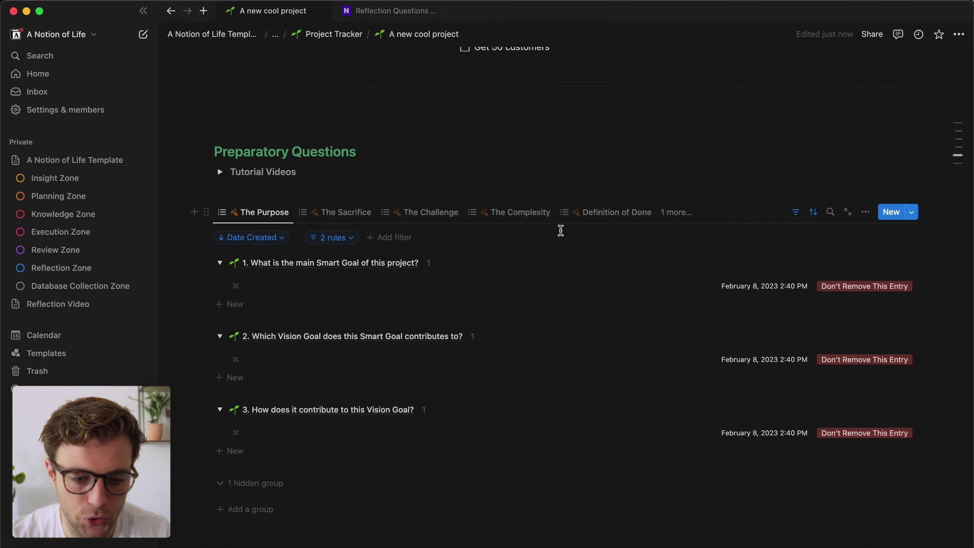
left_click(332, 238)
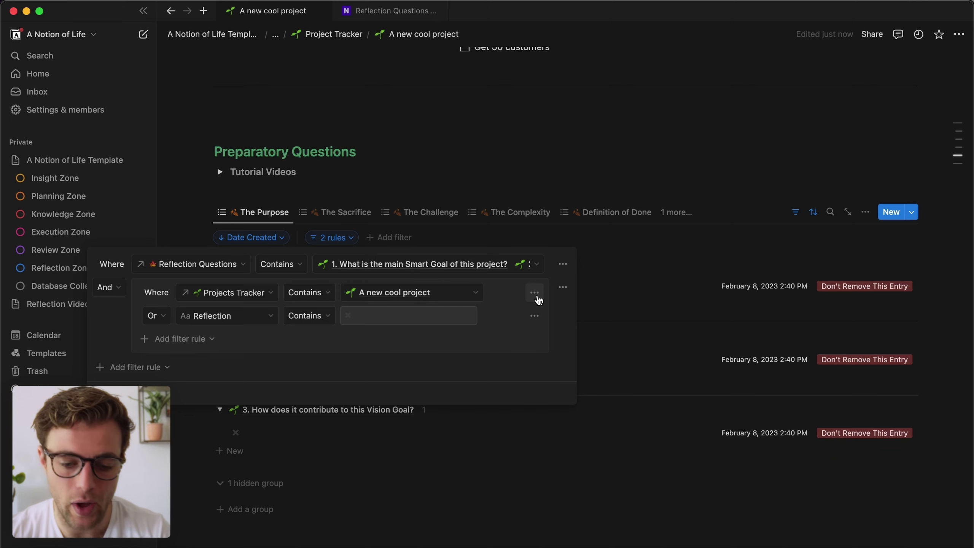
left_click(582, 148)
Return to the Project Tracker database and open its New Projects Template for editing.
key("super+bracketleft")
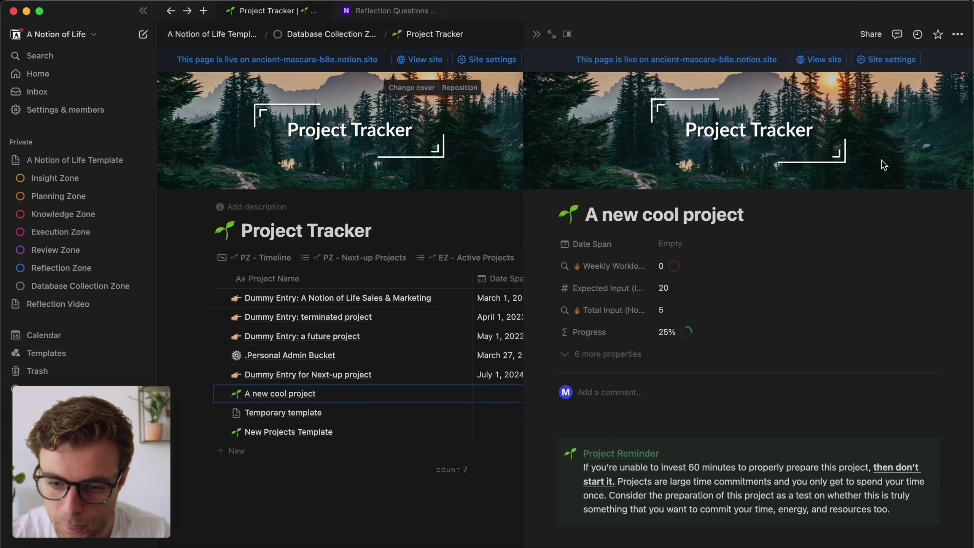
key("Escape")
left_click(912, 257)
left_click(954, 299)
left_click(832, 298)
Change The Purpose view's Projects Tracker filter in the template to "Dummy Entry: A Notion of Life Sales & Marketing" and save it for everyone.
scroll(482, 300, "down", 5)
scroll(481, 300, "down", 6)
scroll(483, 302, "up", 1)
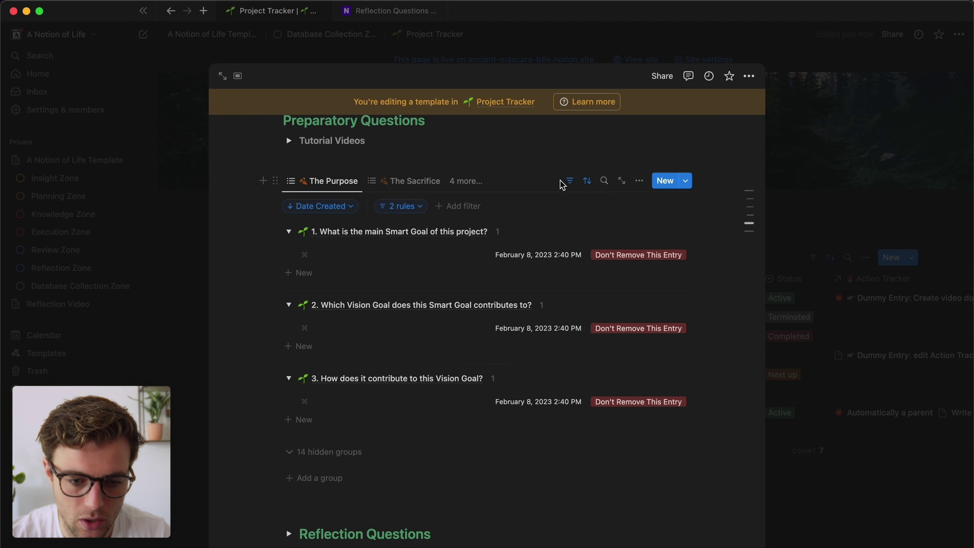
left_click(409, 210)
left_click(550, 267)
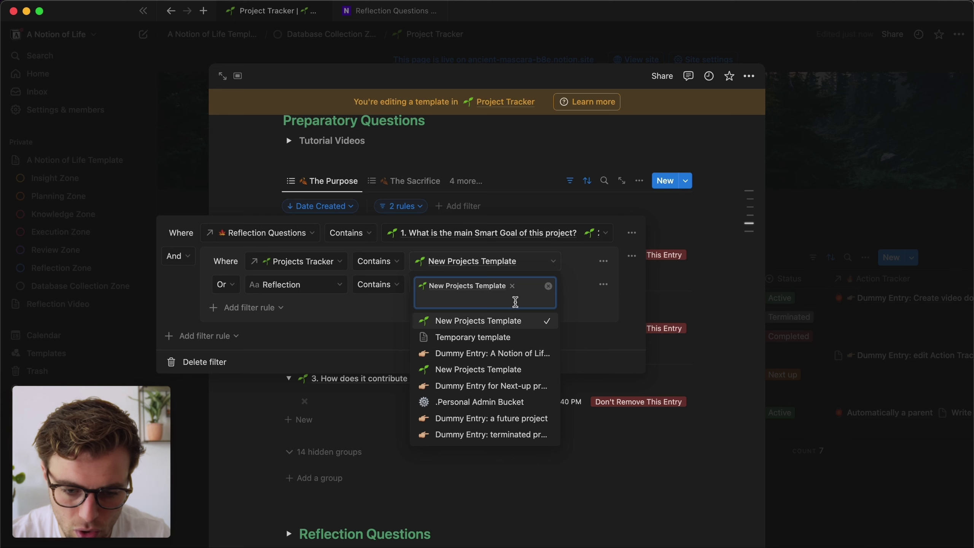
left_click(511, 284)
type("dumm")
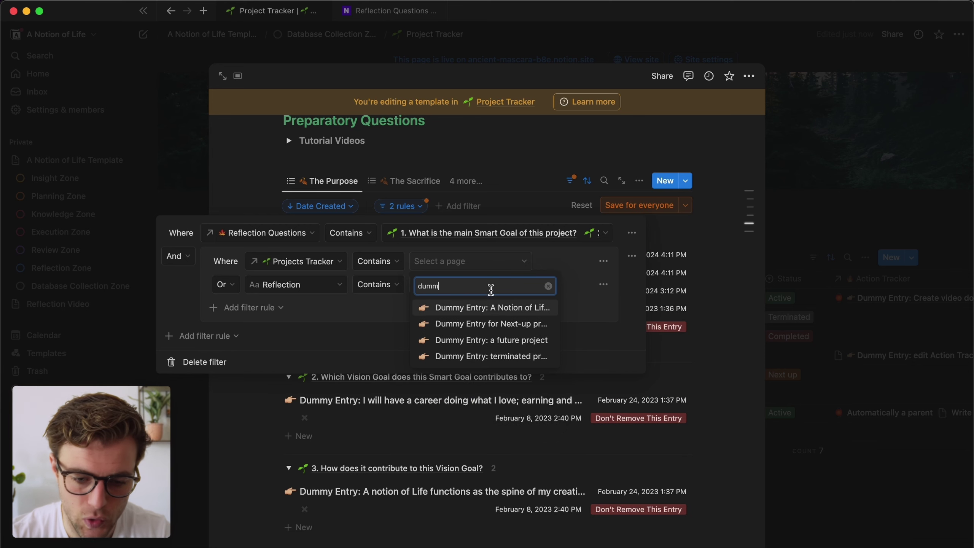
left_click(497, 311)
key("Escape")
left_click(675, 206)
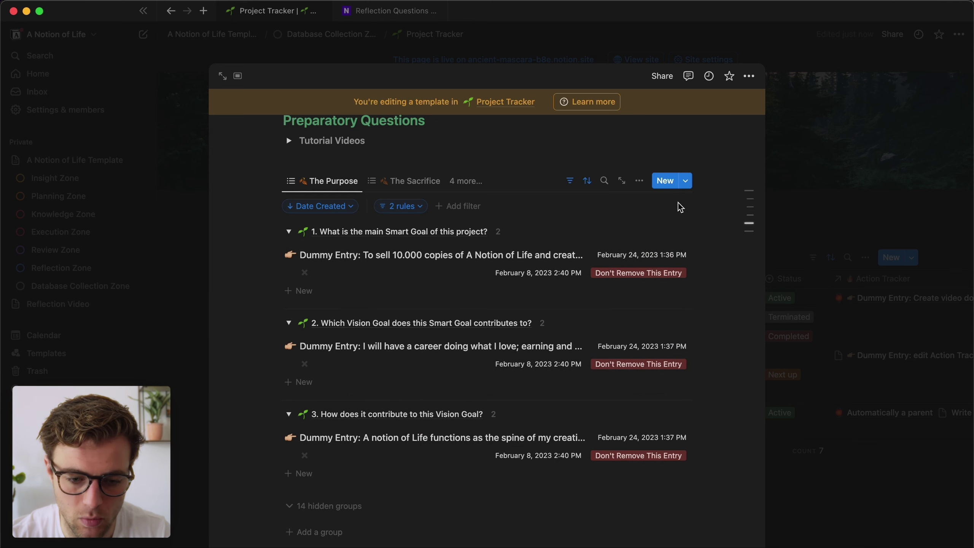
Leave the template, create a project from the New Projects Template, and name it "New Cool Project".
left_click(834, 199)
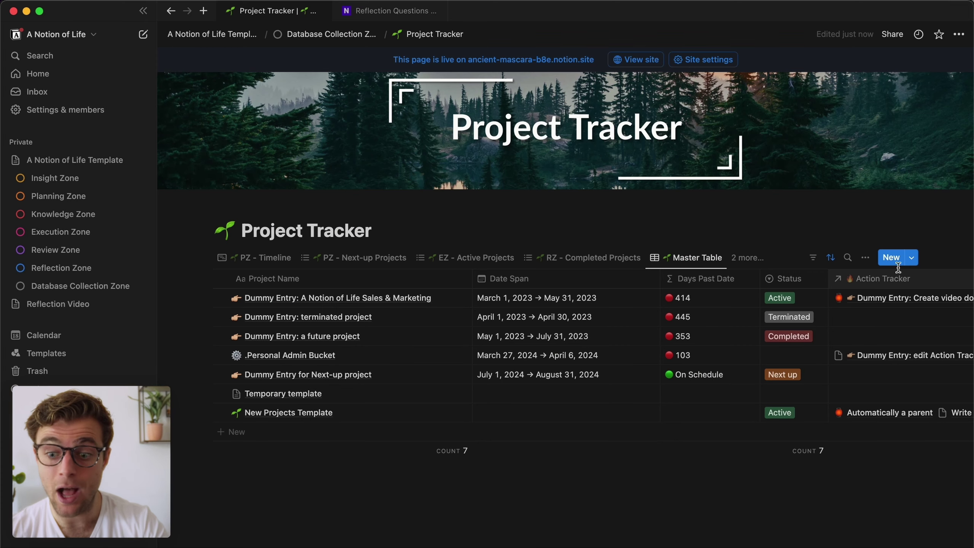
left_click(911, 258)
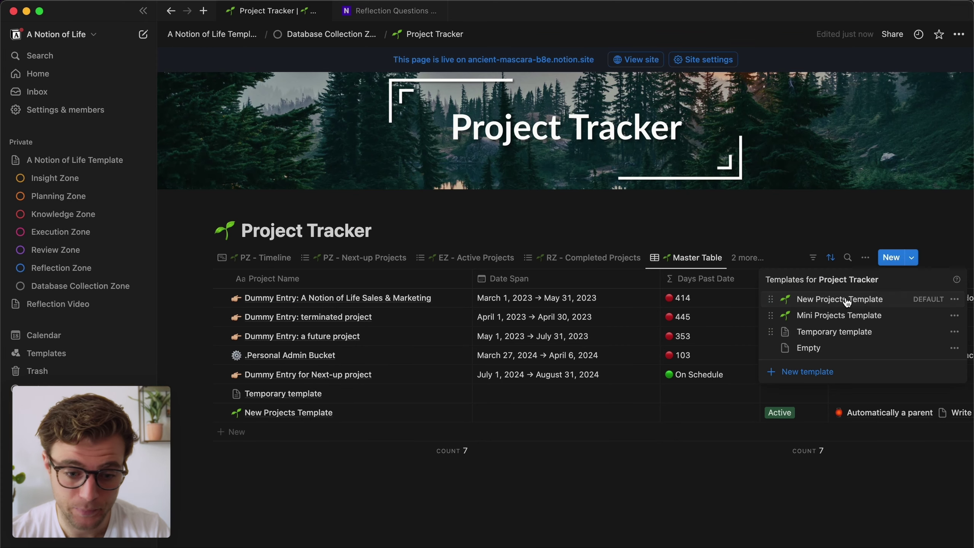
left_click(857, 302)
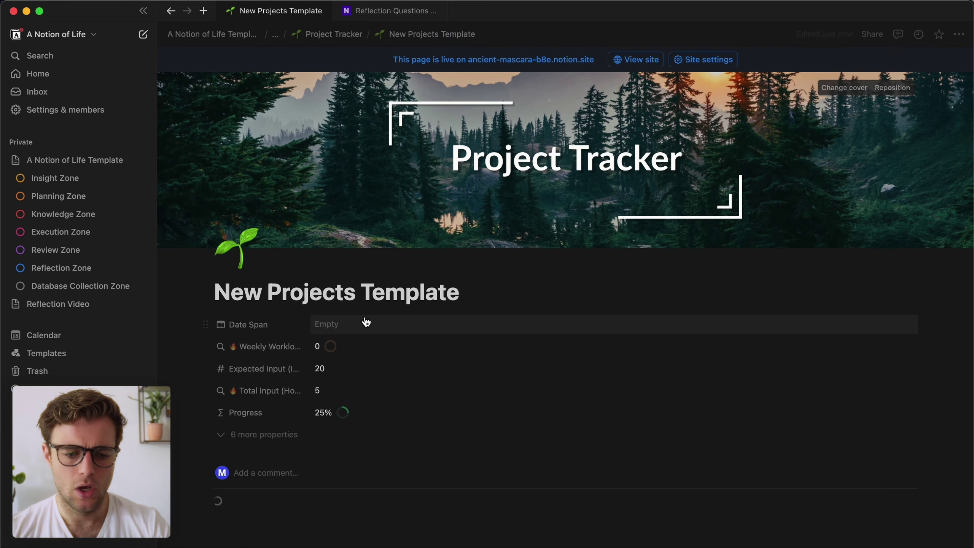
scroll(364, 322, "down", 4)
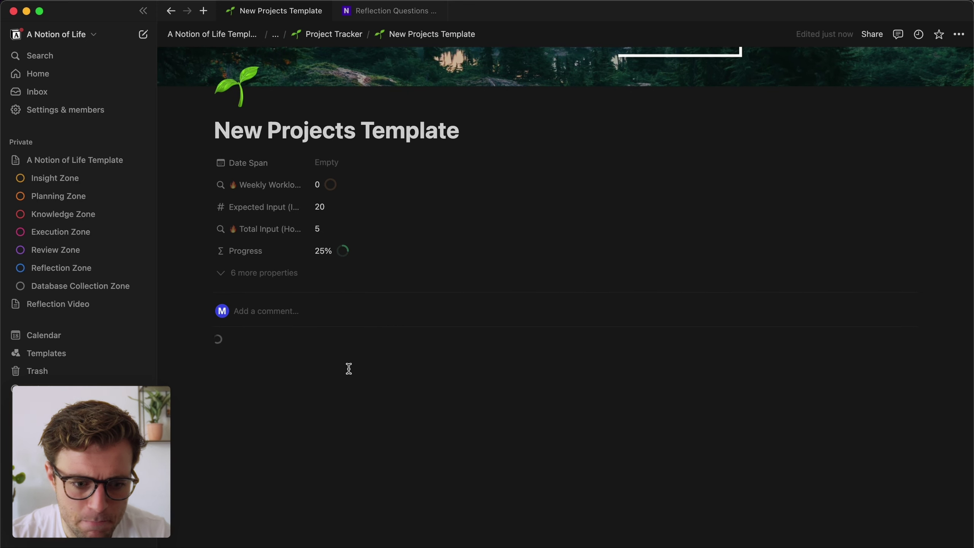
key("super+a")
type("Ne")
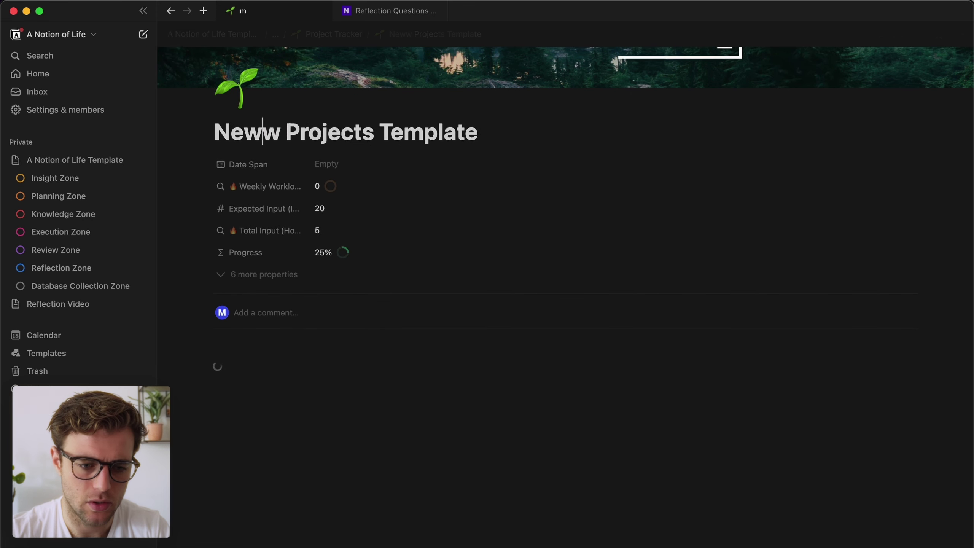
type("w Cool Project")
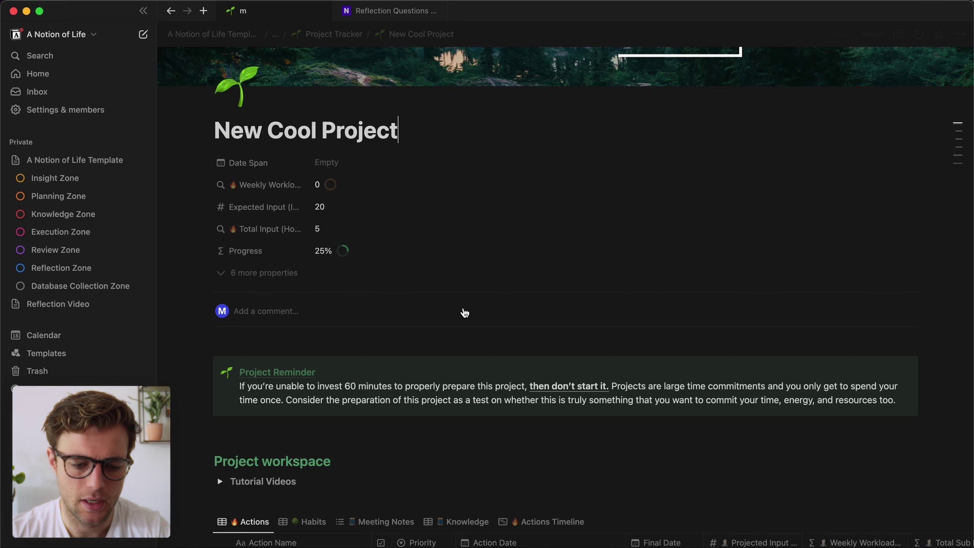
Under the new project's Preparatory Questions, set The Purpose view's Projects Tracker filter to New Cool Project only and save it for everyone.
scroll(465, 312, "down", 20)
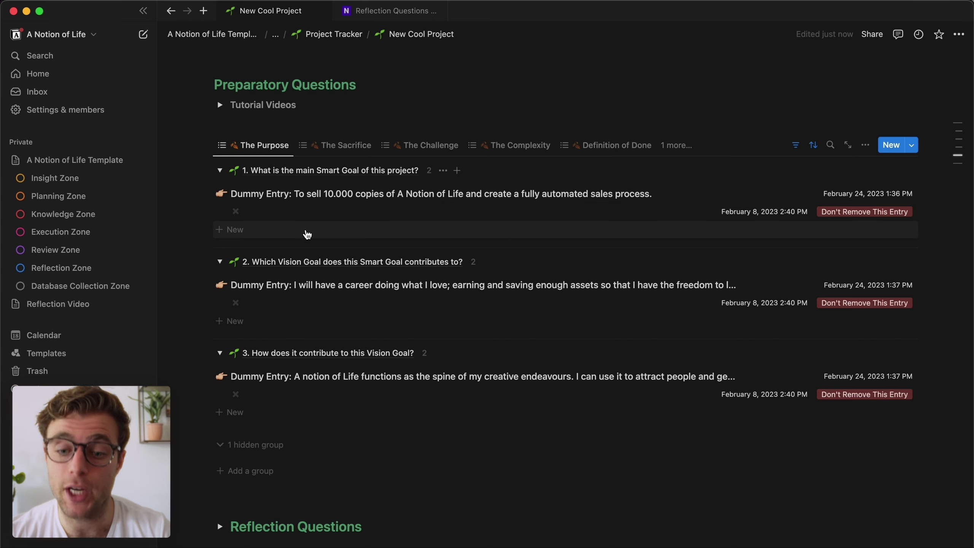
left_click(796, 149)
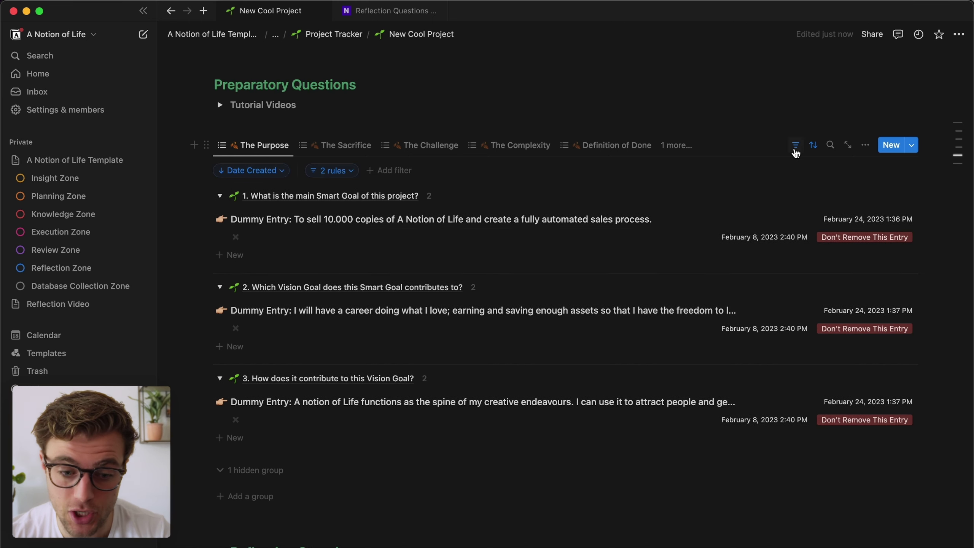
left_click(342, 174)
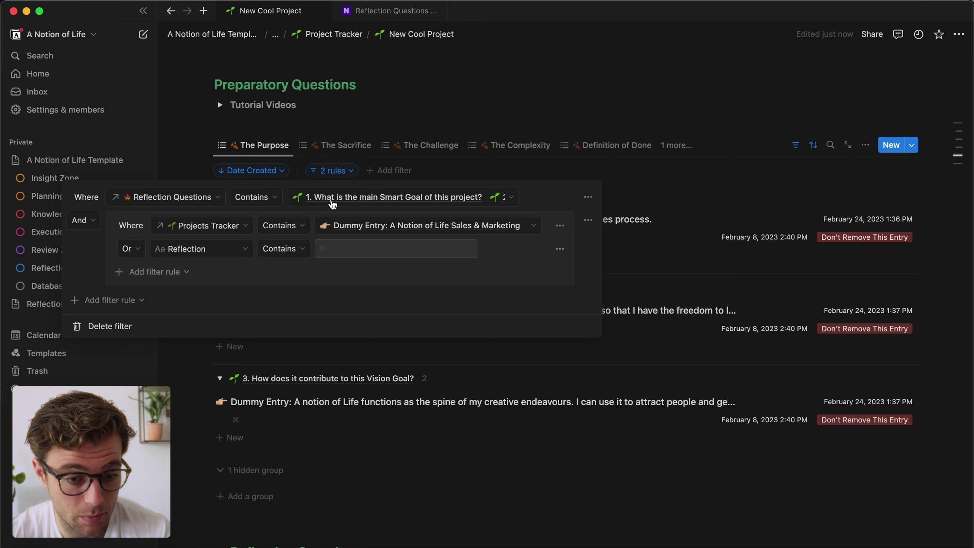
left_click(440, 230)
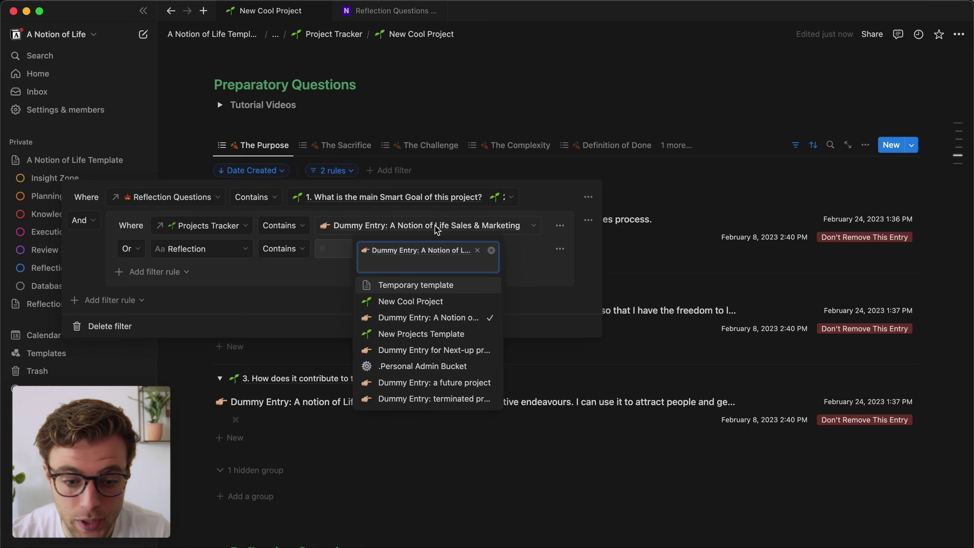
left_click(441, 302)
left_click(477, 250)
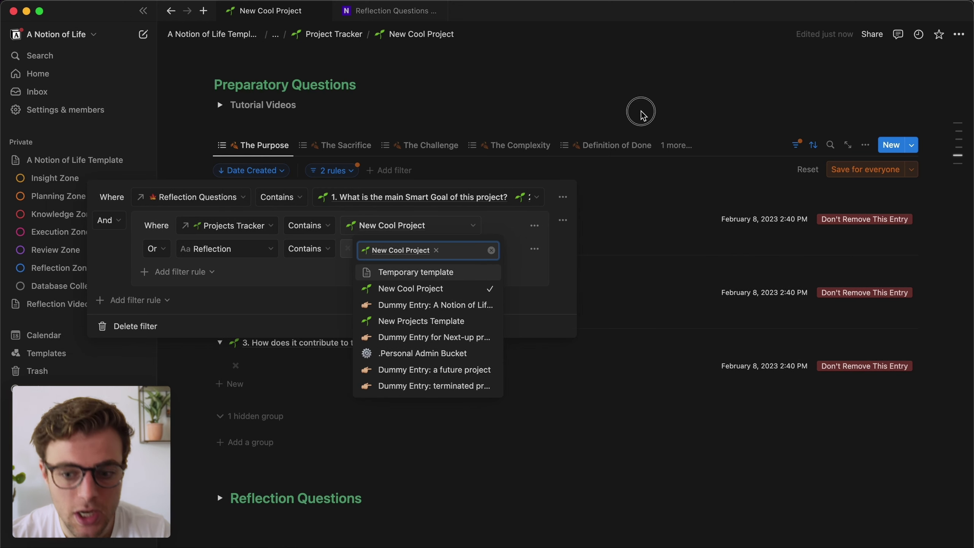
key("Escape")
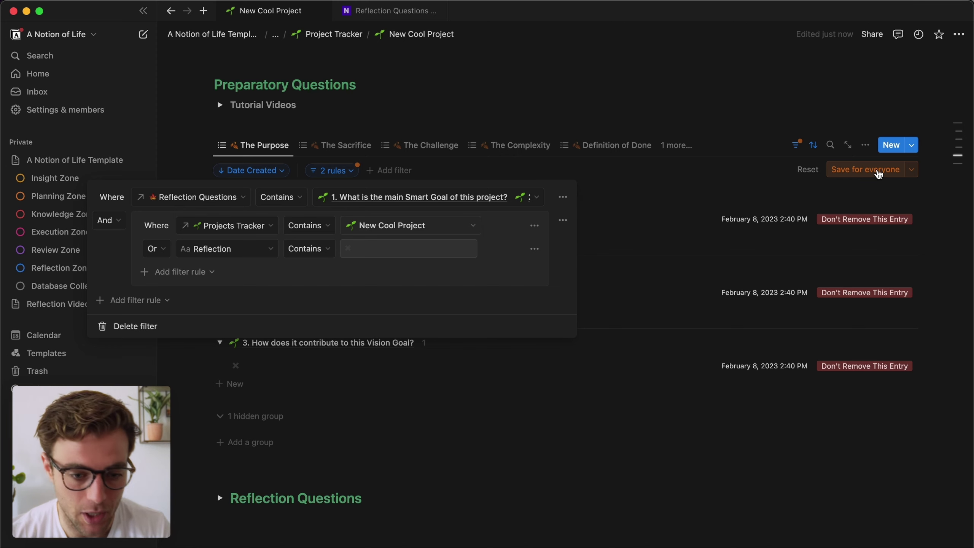
left_click(842, 171)
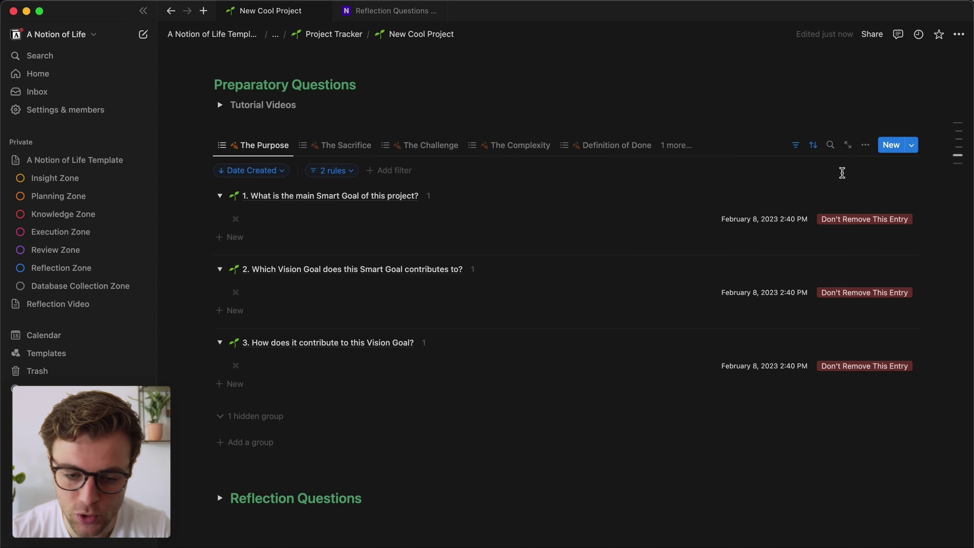
Go back to the Project Tracker and open the New Projects Template for editing as a full page.
key("super+bracketleft")
left_click(536, 36)
left_click(914, 257)
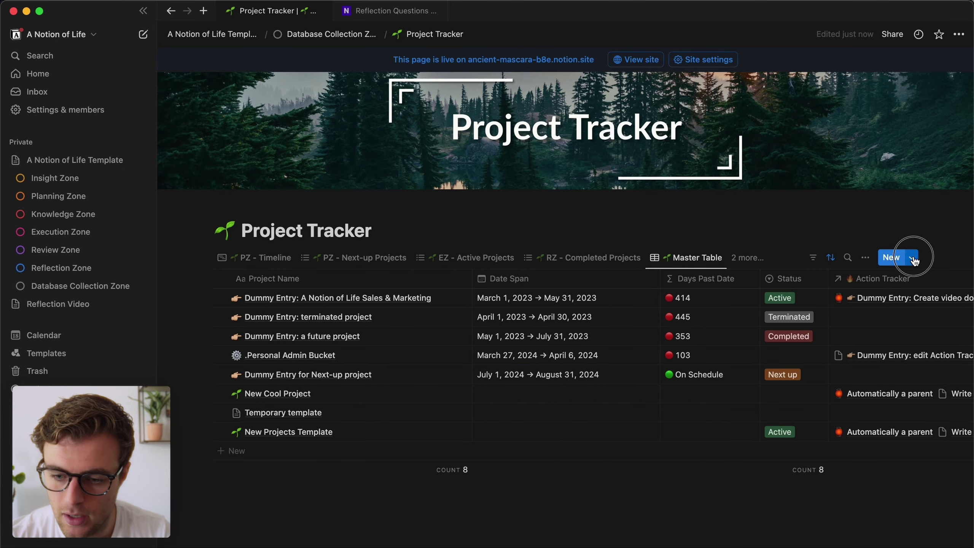
left_click(958, 306)
left_click(890, 300)
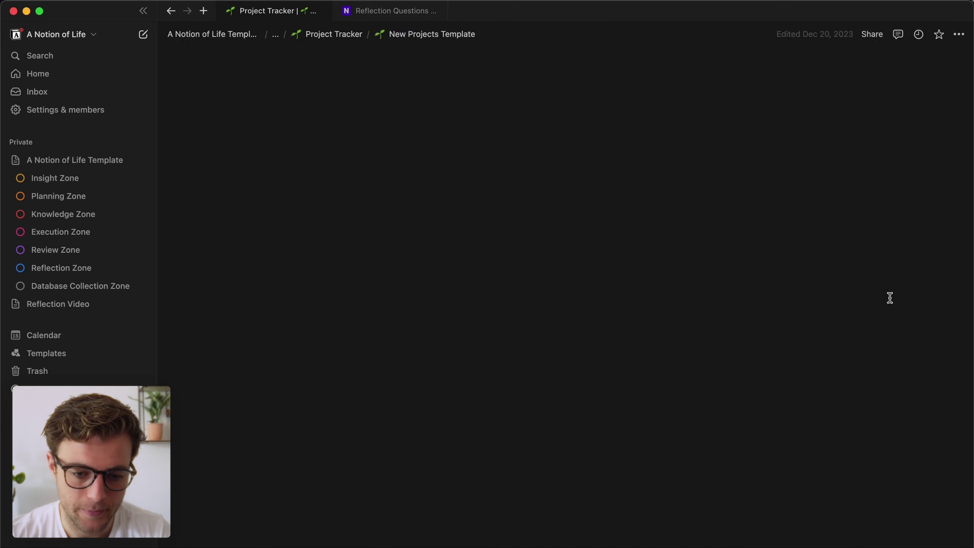
Set The Purpose view's Projects Tracker filter in the template to the New Projects Template itself and save it for everyone.
scroll(380, 315, "down", 20)
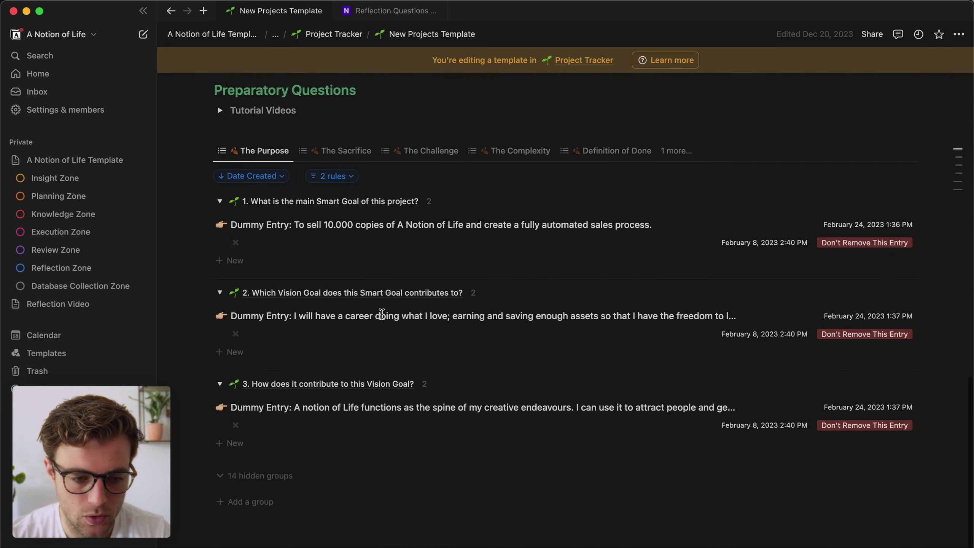
scroll(381, 309, "down", 1)
left_click(347, 153)
left_click(535, 214)
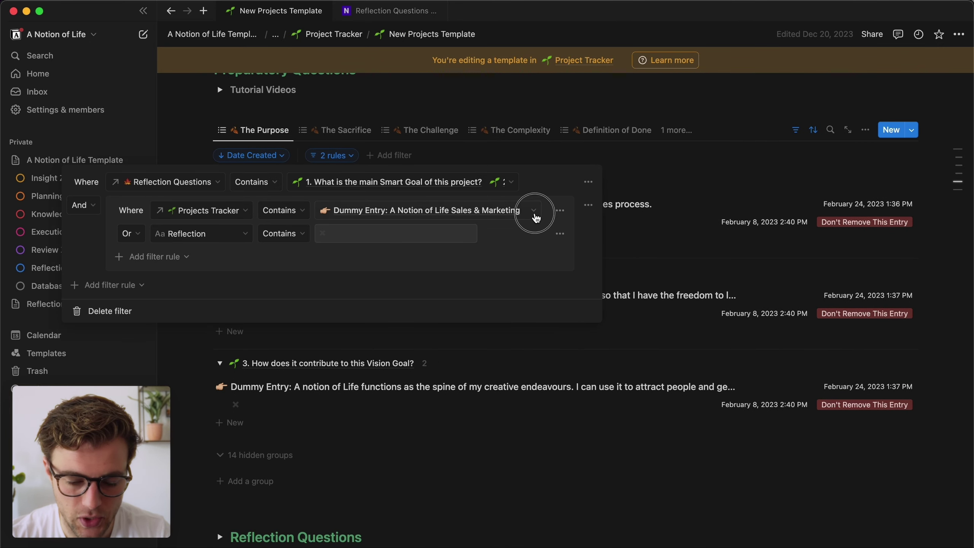
left_click(493, 234)
left_click(424, 213)
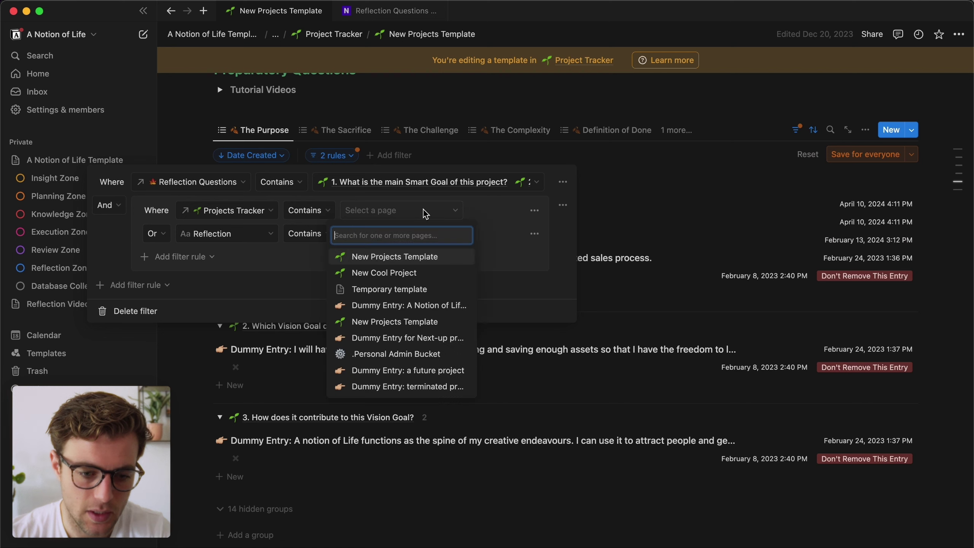
left_click(407, 257)
left_click(878, 155)
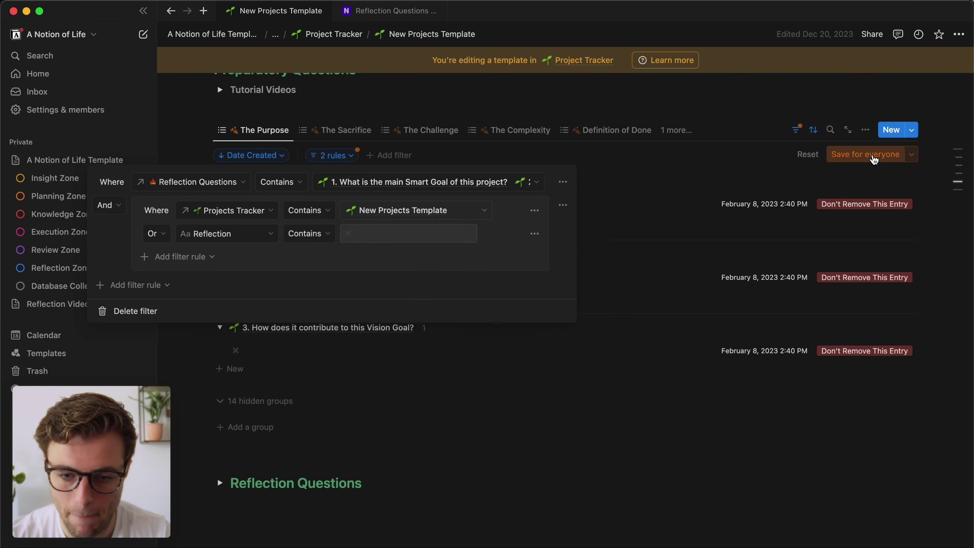
left_click(878, 155)
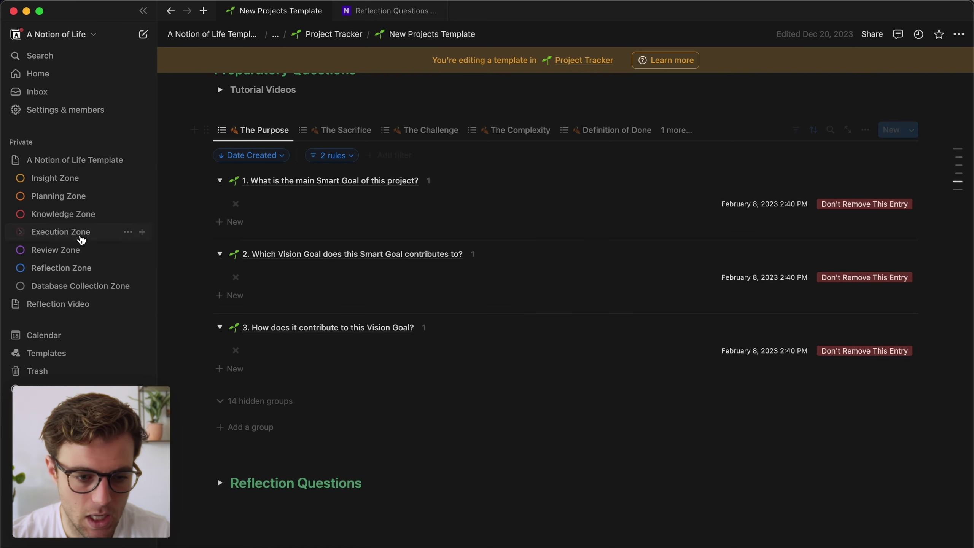
Open the Reflections database's Master Table from the Database Collection Zone and save its pending filter changes for everyone.
left_click(69, 287)
scroll(311, 309, "down", 9)
scroll(311, 311, "down", 7)
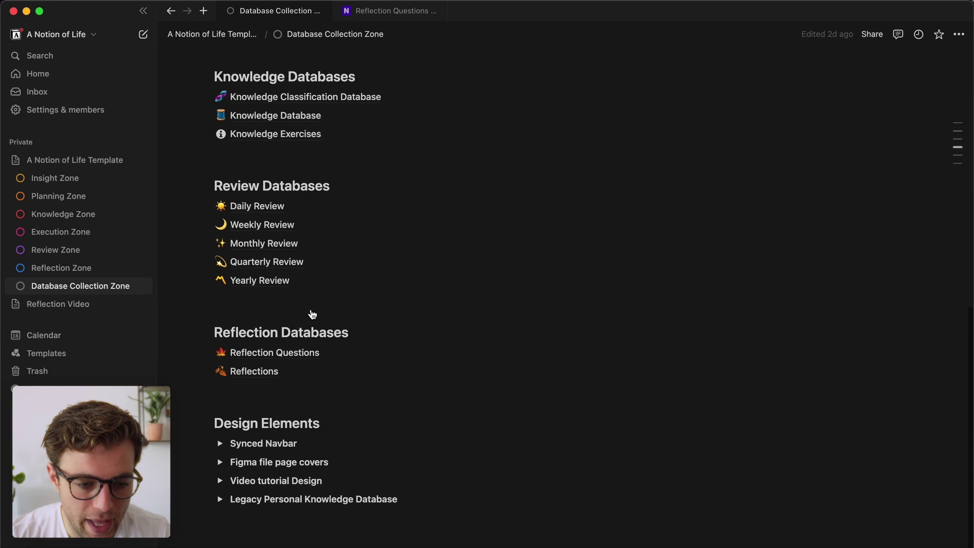
left_click(270, 352)
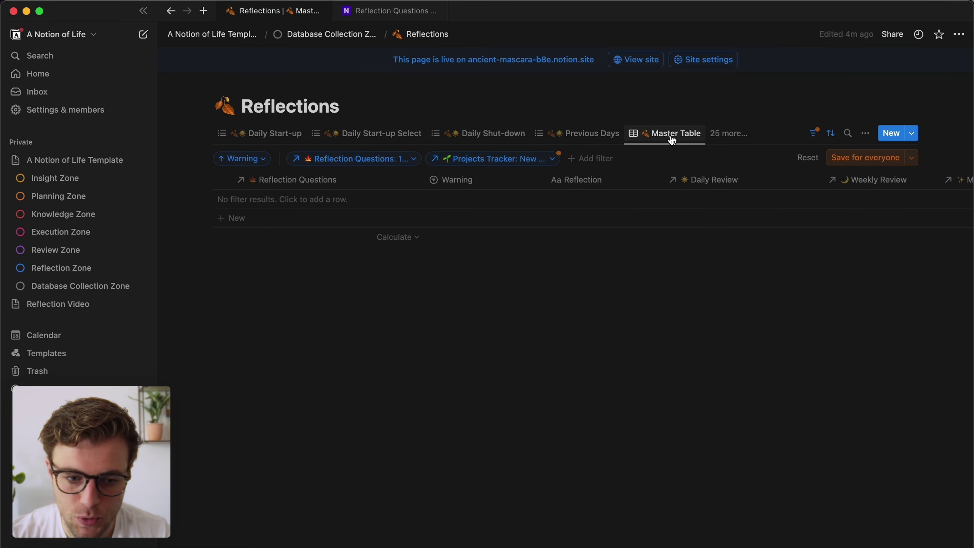
left_click(841, 158)
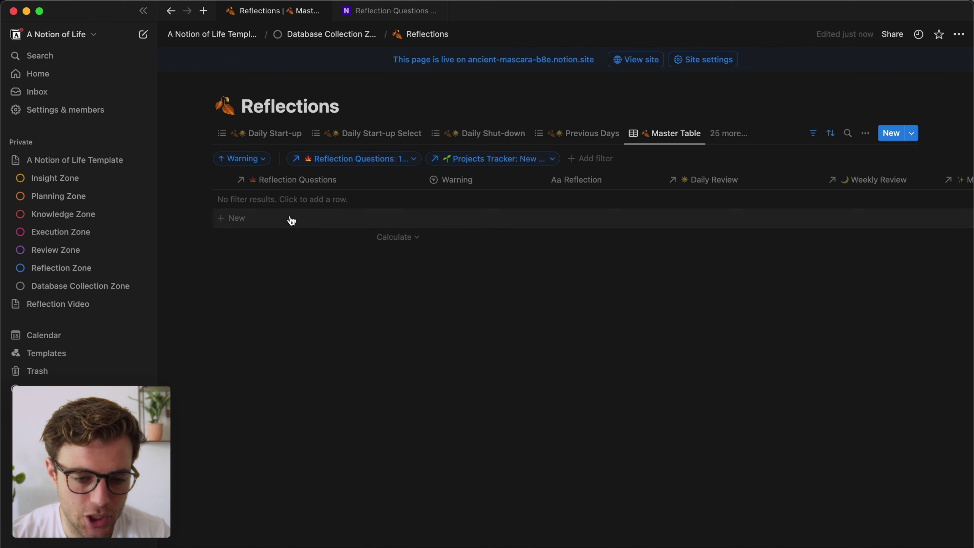
Add a blank entry to the filtered Master Table and check its Reflection Questions and Projects Tracker relations.
left_click(271, 220)
key("Escape")
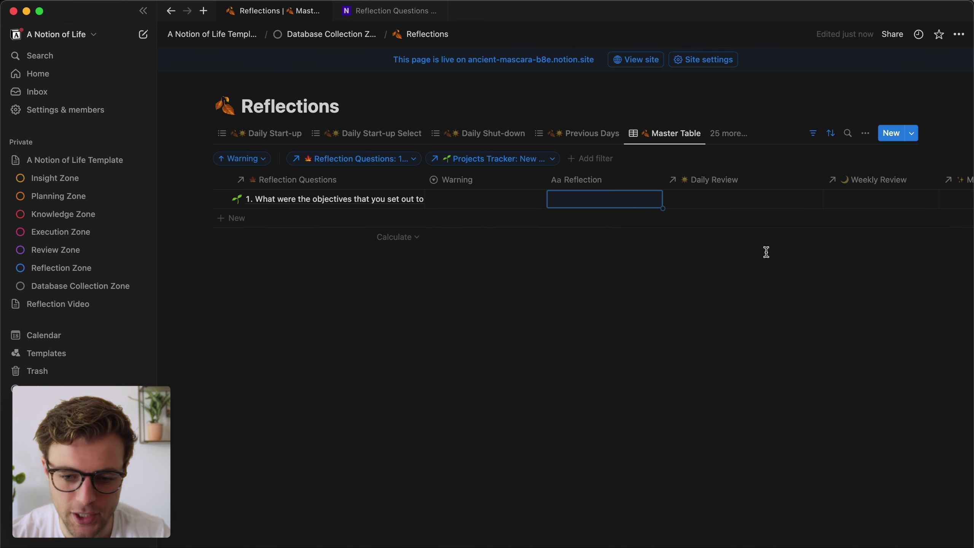
scroll(827, 211, "right", 10)
scroll(826, 212, "right", 5)
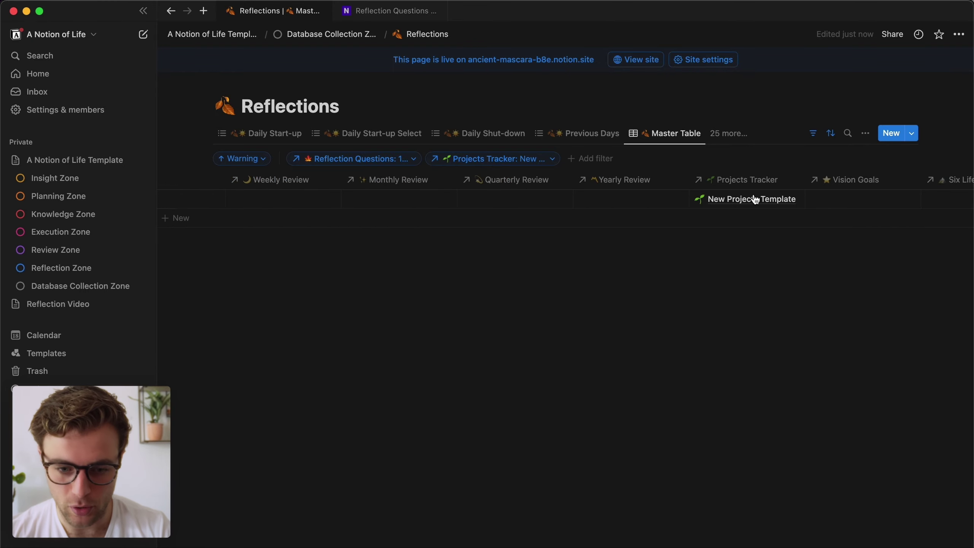
scroll(433, 188, "left", 15)
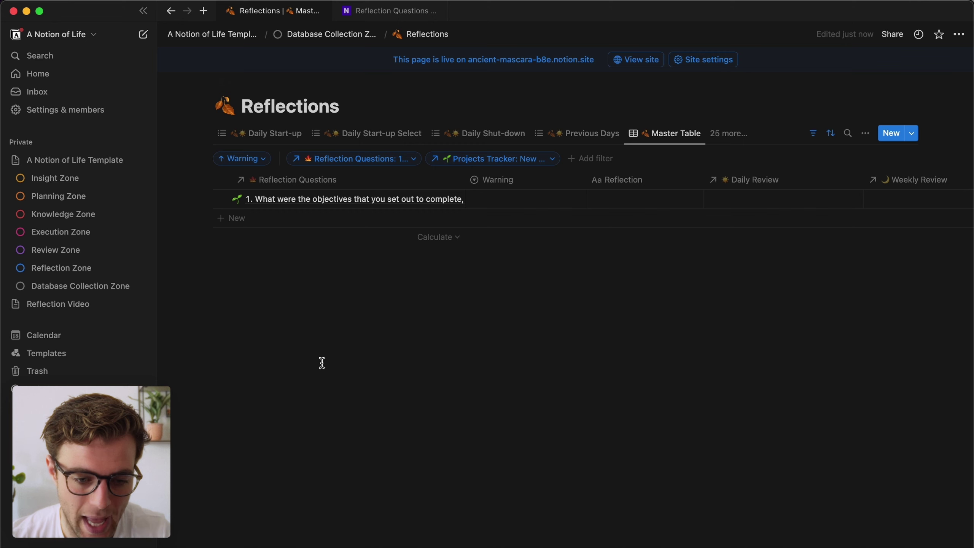
Add "2. Which Vision Goal does this Smart Goal contributes to?" and "3. How does it contribute to this Vision Goal?" to the Reflection Questions filter, saving for everyone.
left_click(394, 162)
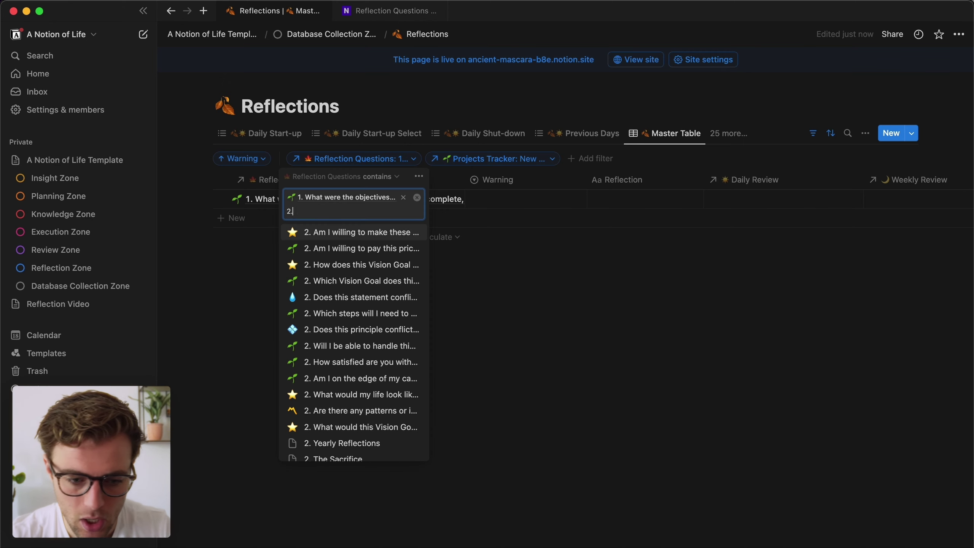
left_click(361, 281)
type("3.")
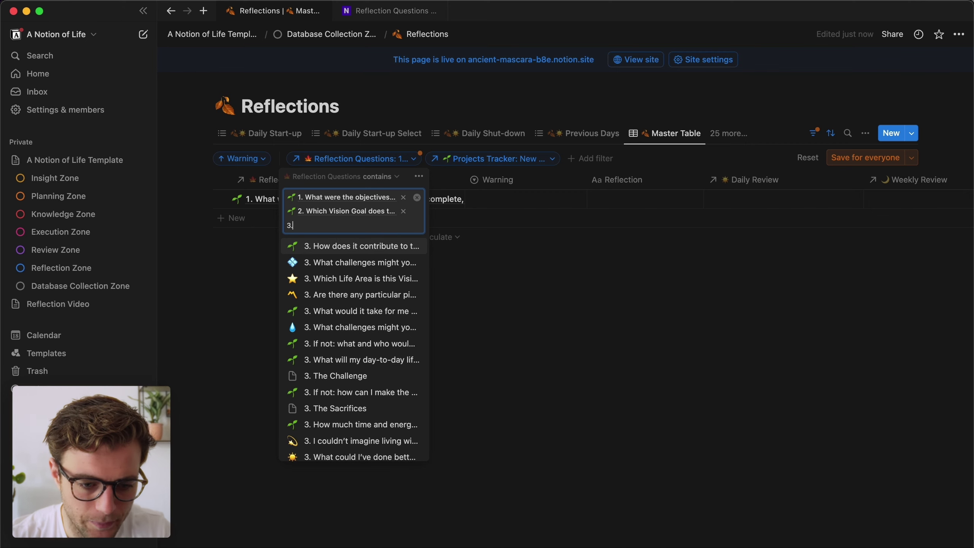
left_click(368, 253)
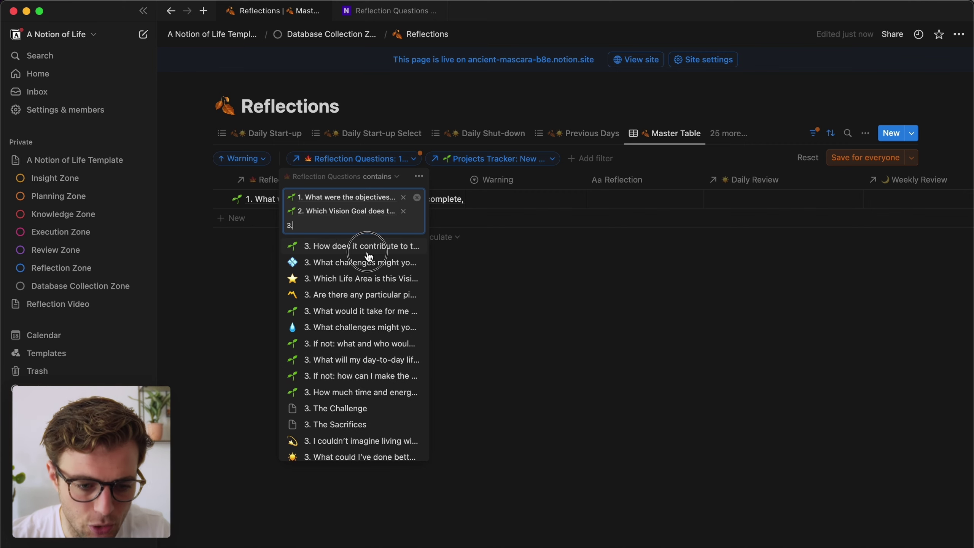
left_click(533, 300)
left_click(850, 163)
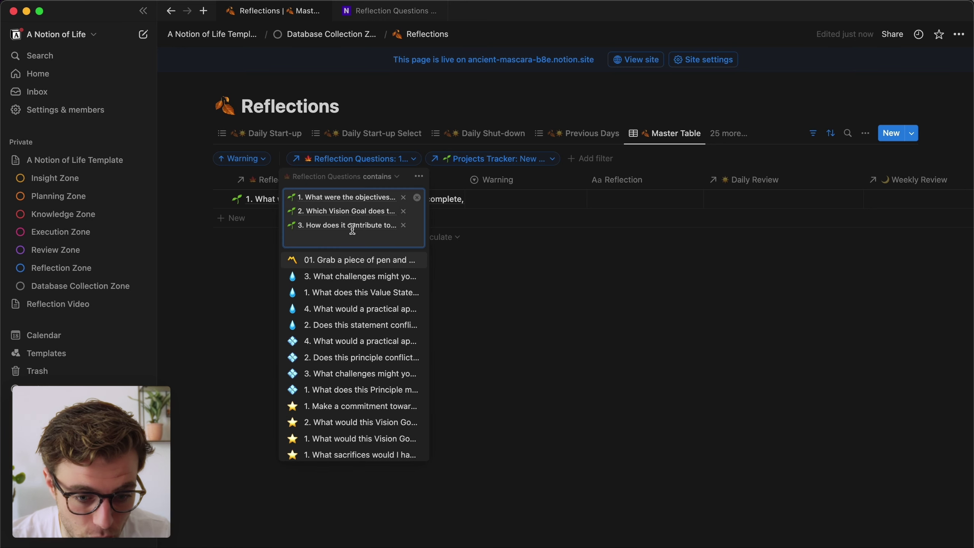
Add a Master Table entry and replace its linked question with "2. Which Vision Goal does this Smart Goal contributes to?".
left_click(567, 339)
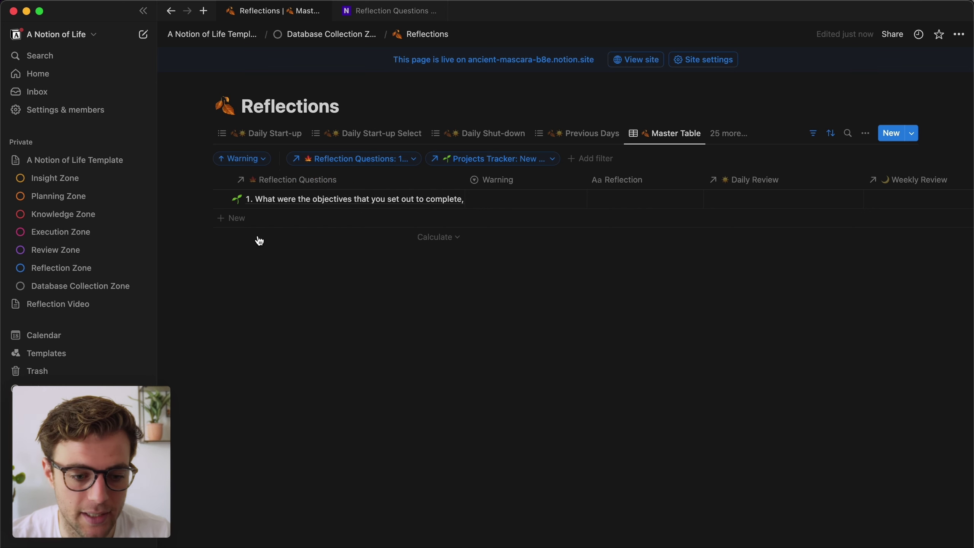
left_click(261, 219)
left_click(348, 220)
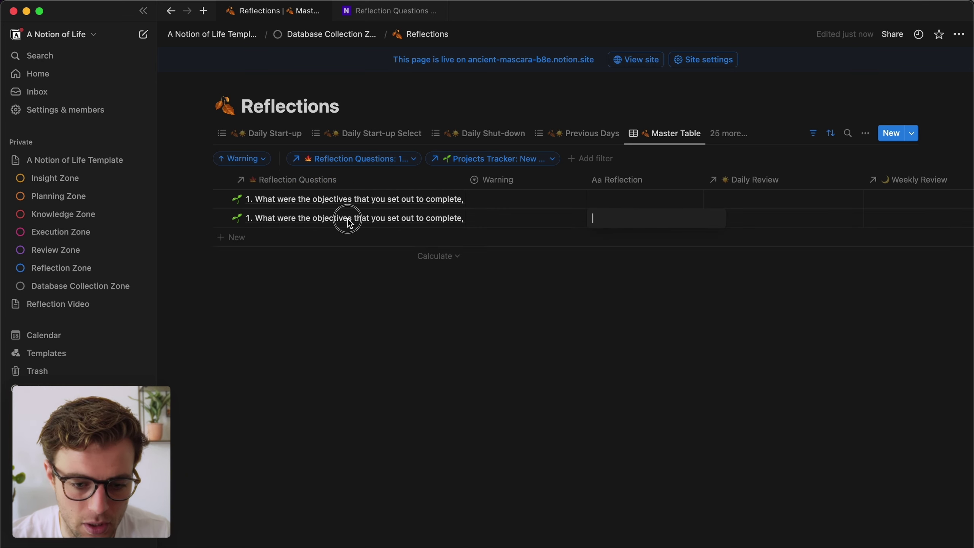
left_click(349, 219)
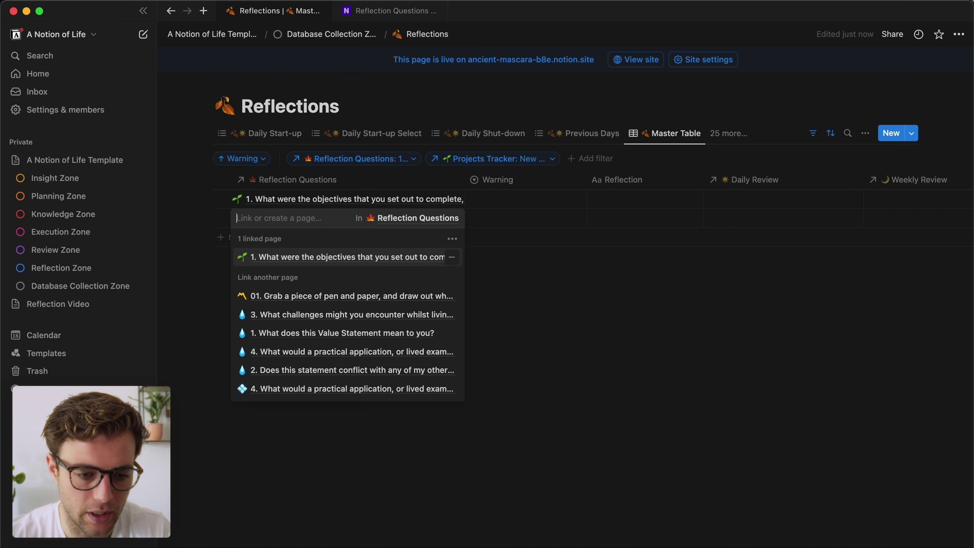
type("2.")
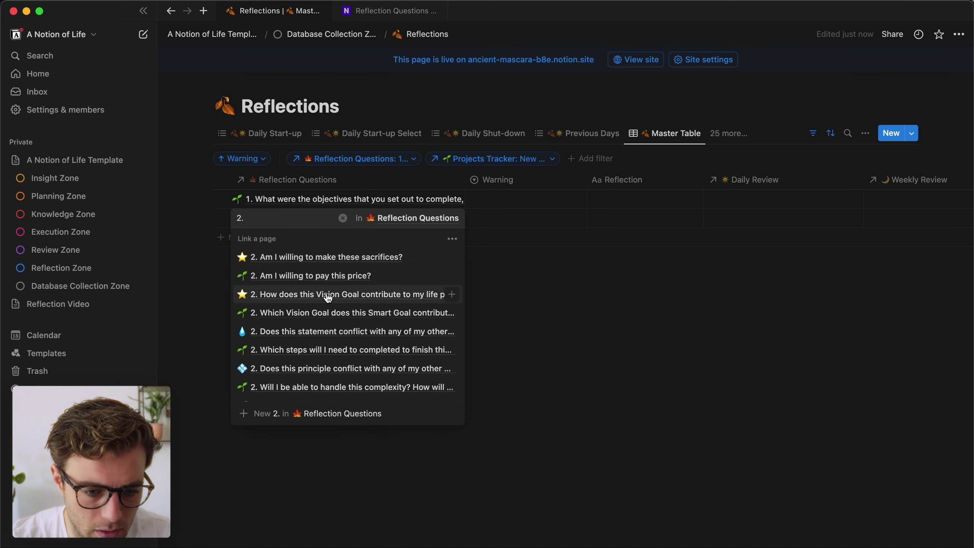
left_click(332, 313)
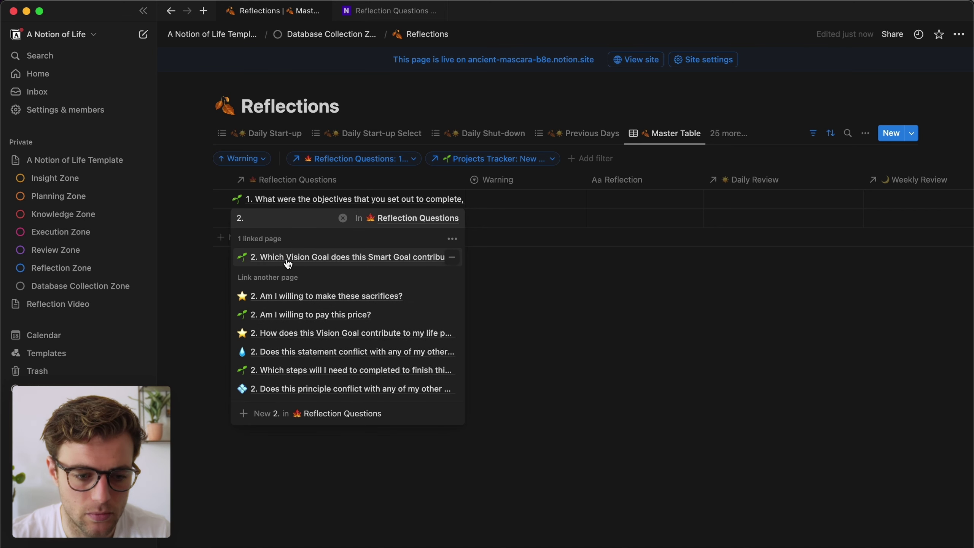
key("BackSpace")
key("BackSpace")
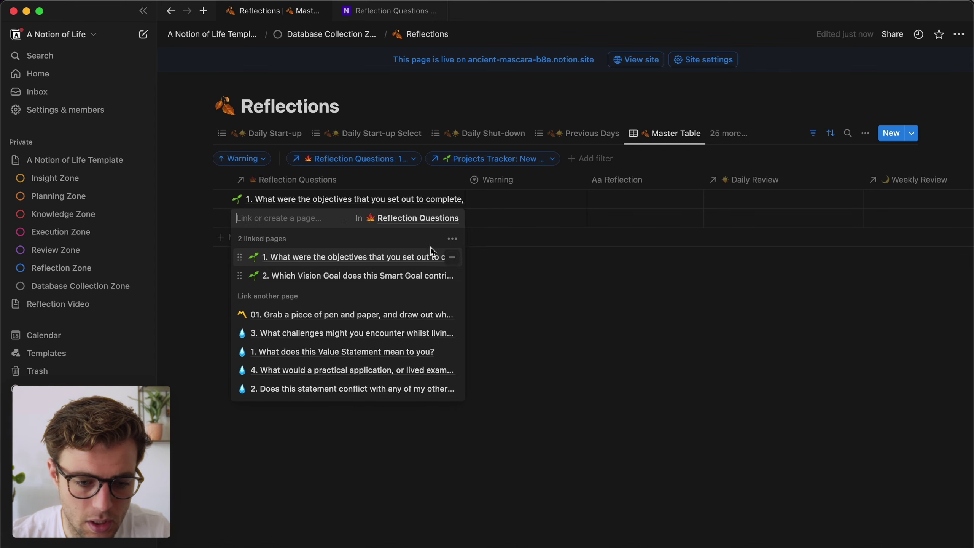
left_click(452, 255)
left_click(564, 291)
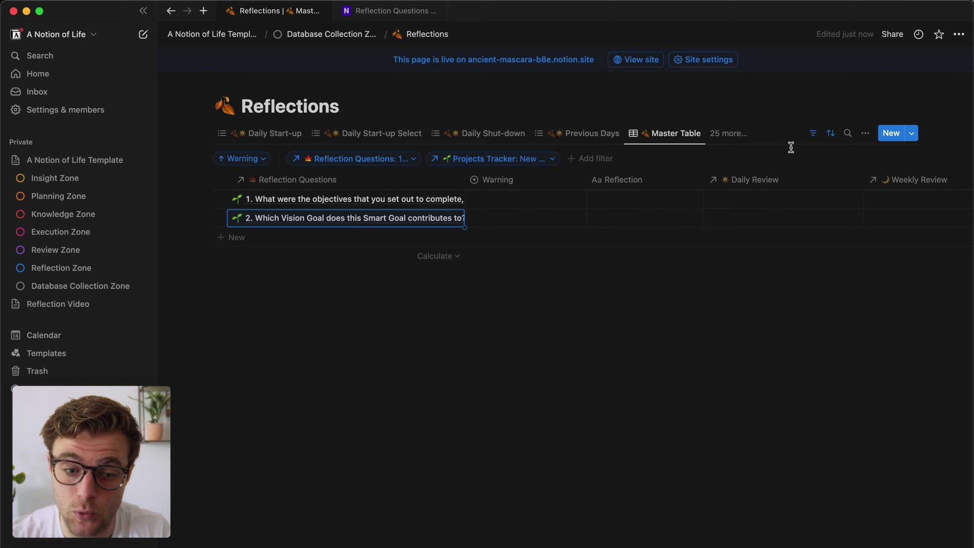
Review the questions in the Reflection Questions filter, add a third entry to the Master Table and check its linked question.
left_click(382, 160)
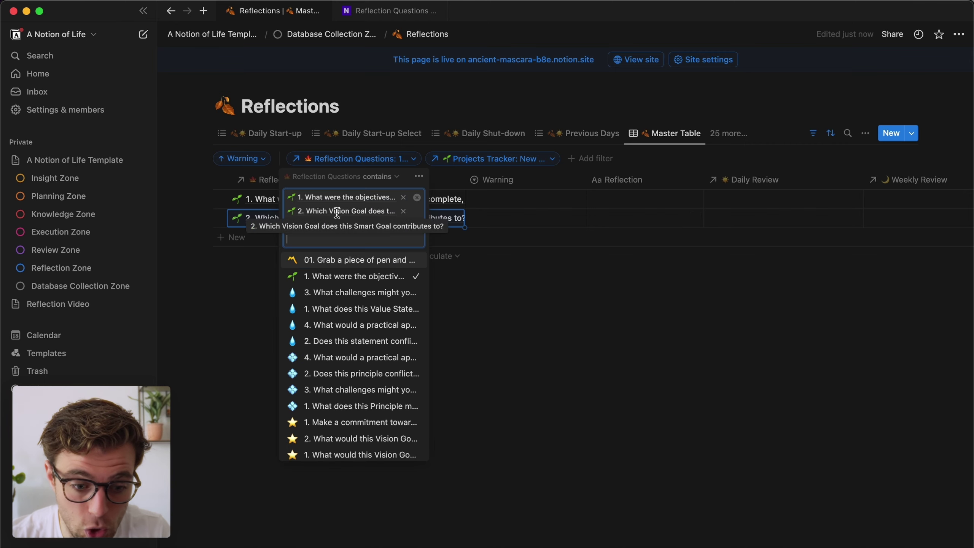
left_click(589, 325)
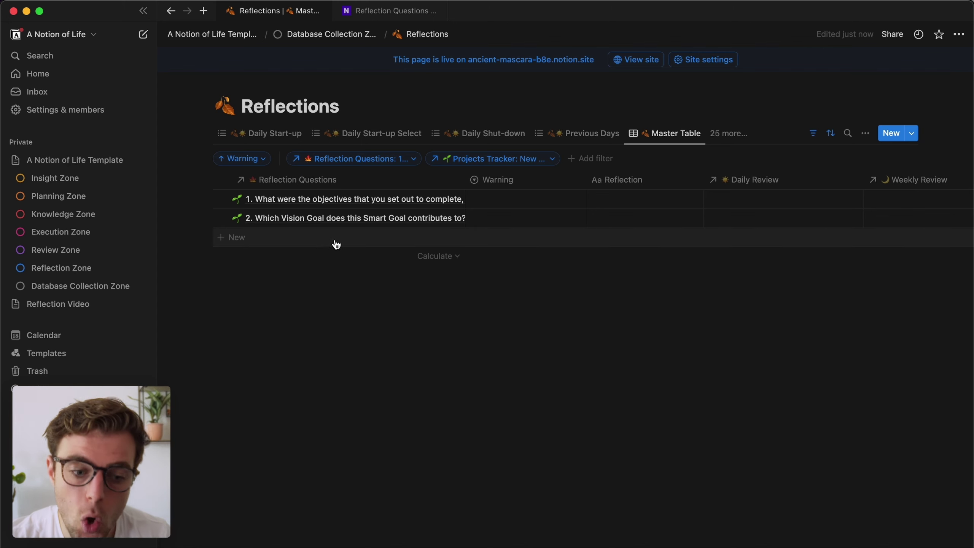
left_click(263, 244)
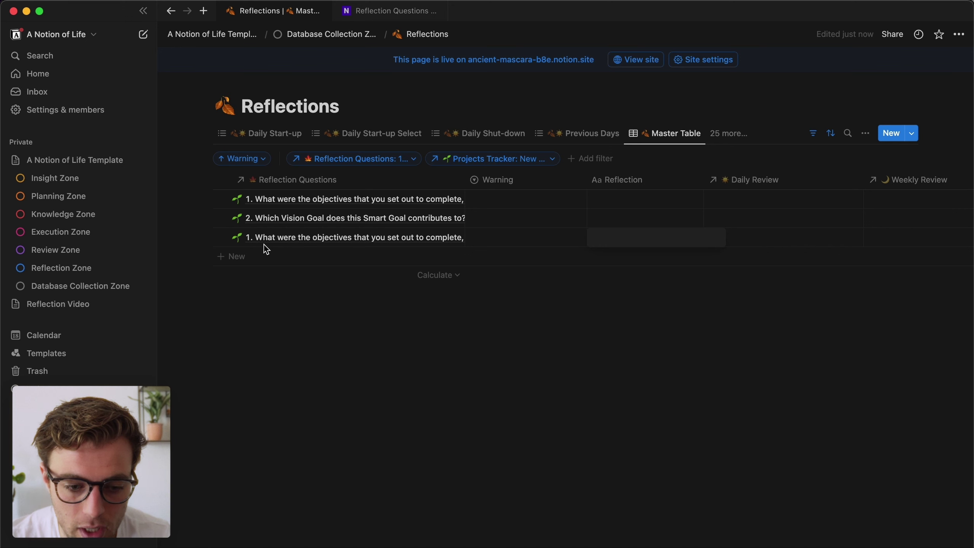
key("Escape")
left_click(268, 239)
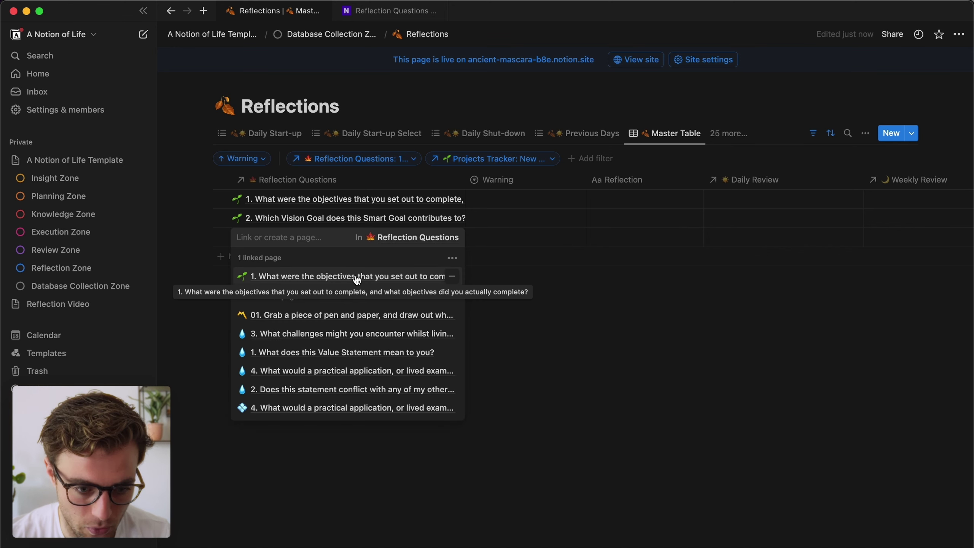
key("Escape")
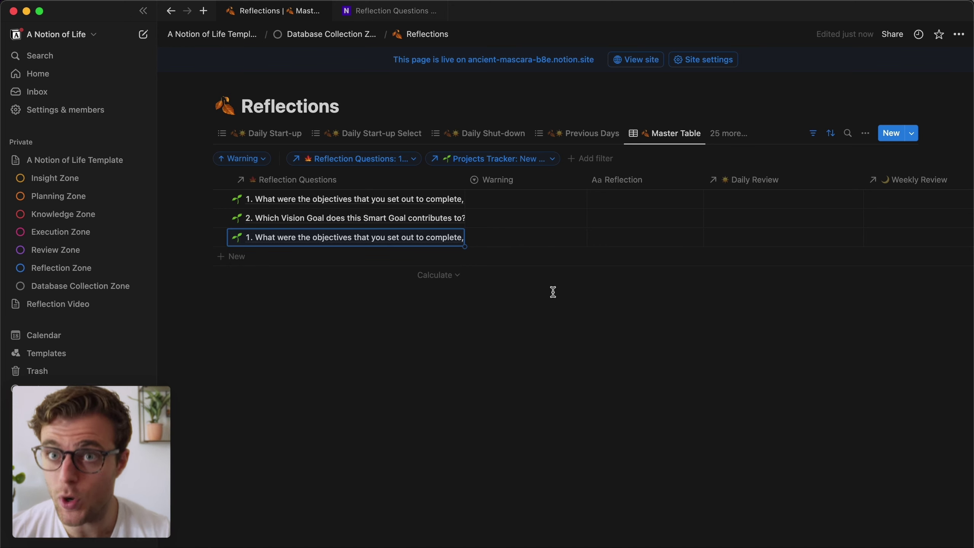
left_click(360, 333)
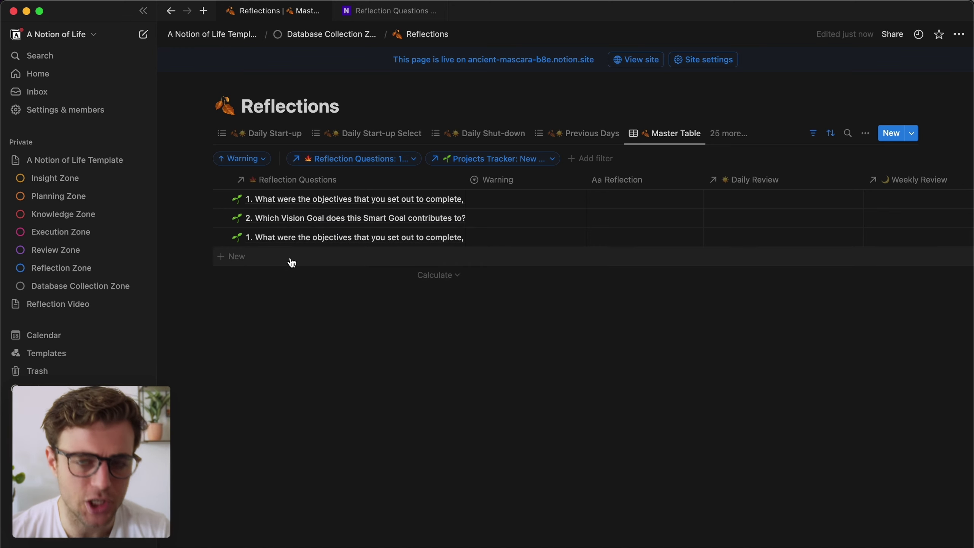
Try to relink the third entry to a question starting with "2.", and delete that entry.
left_click(418, 238)
left_click(452, 277)
type("2.")
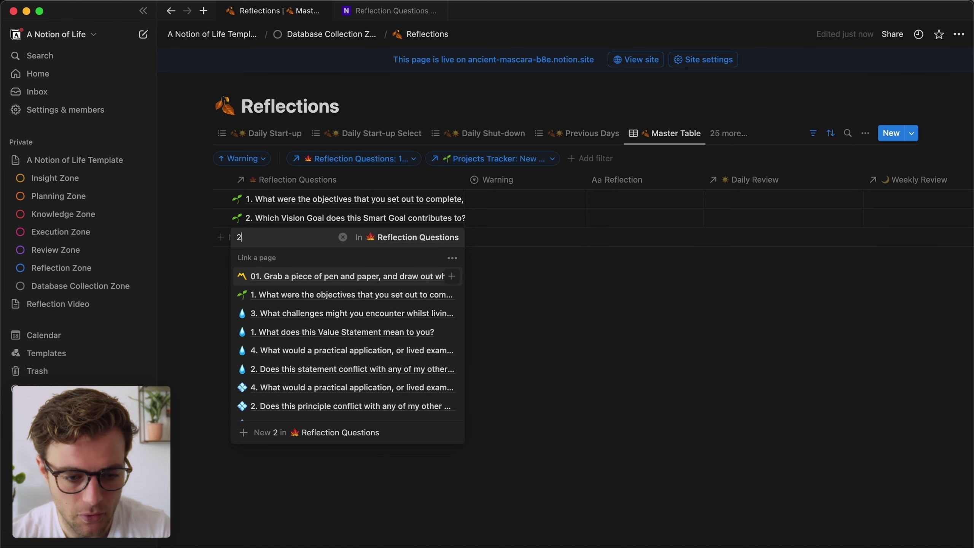
left_click(305, 285)
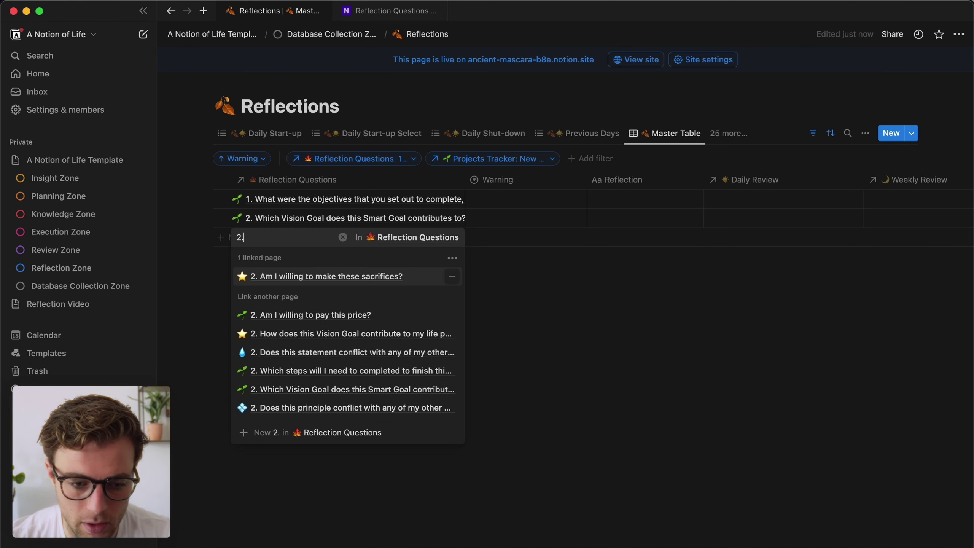
key("Escape")
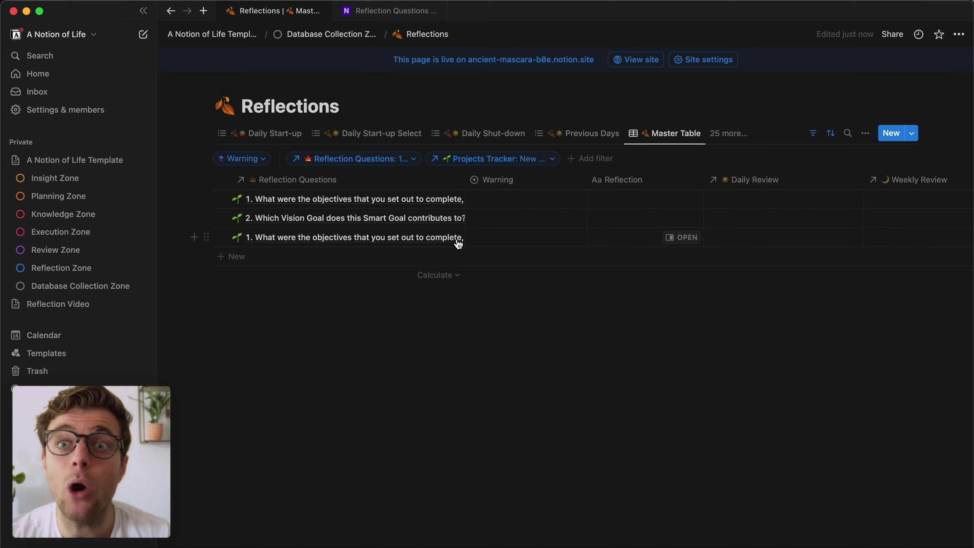
left_click(206, 237)
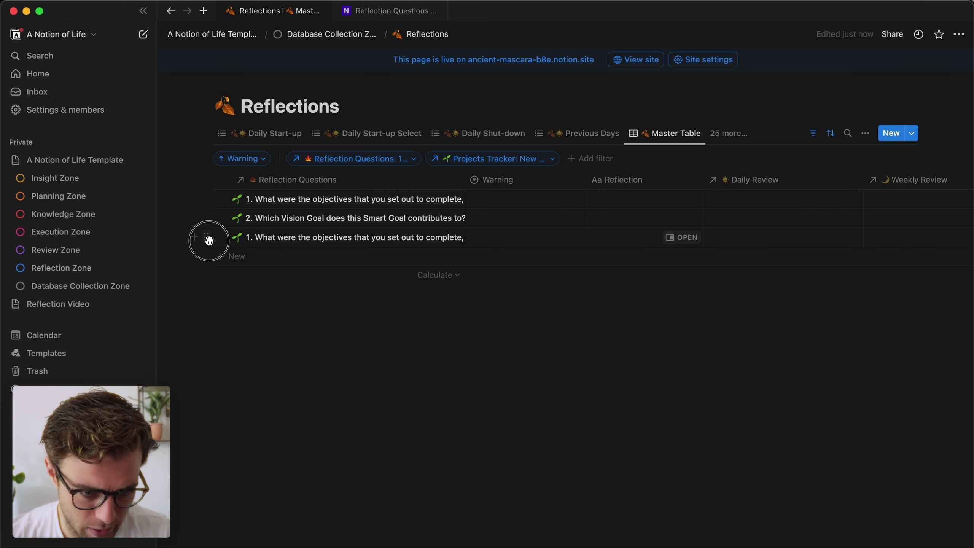
left_click(92, 229)
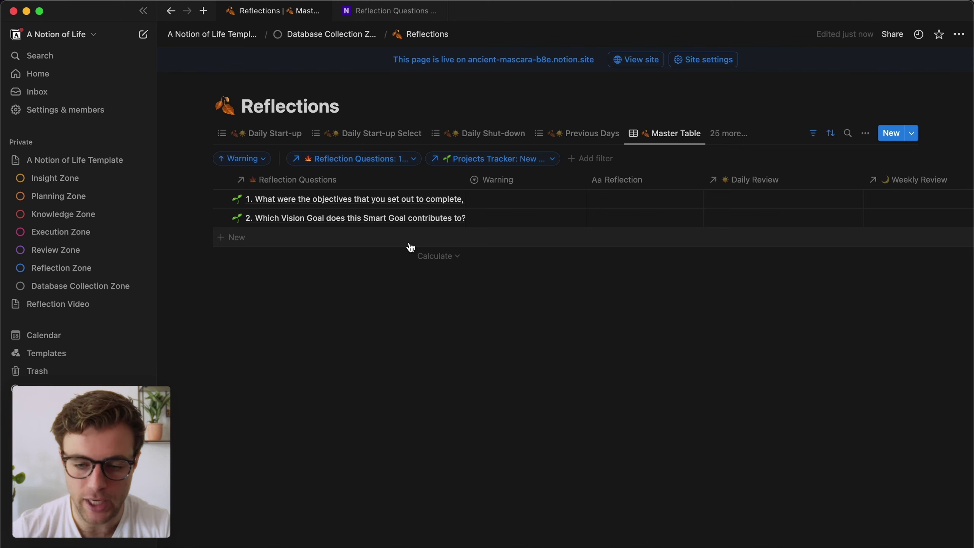
Group the Master Table by Reflection Questions and collapse both question groups.
left_click(866, 133)
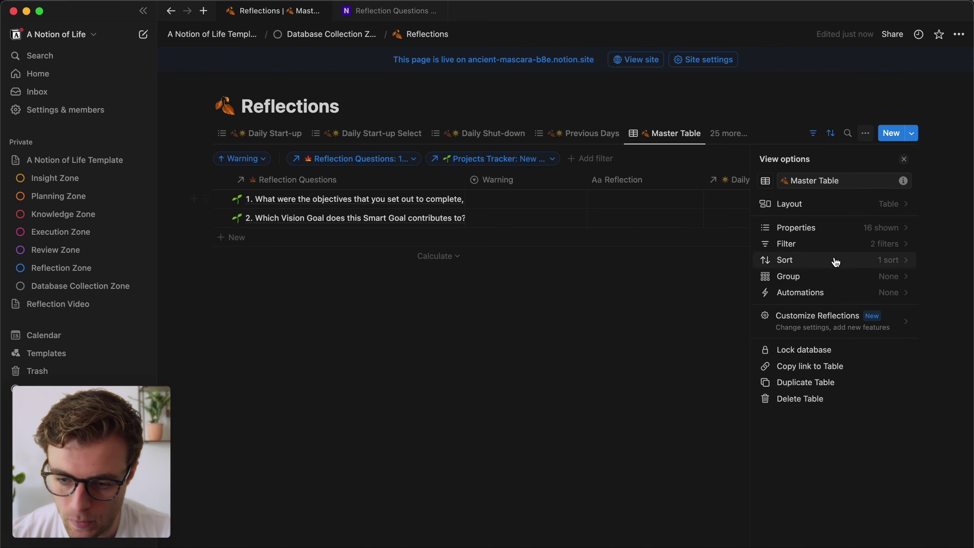
left_click(816, 277)
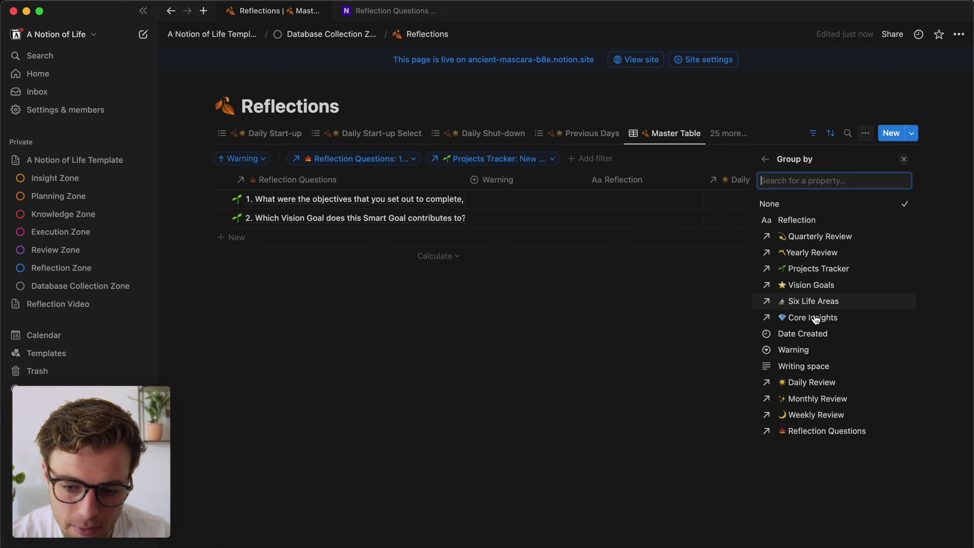
left_click(816, 433)
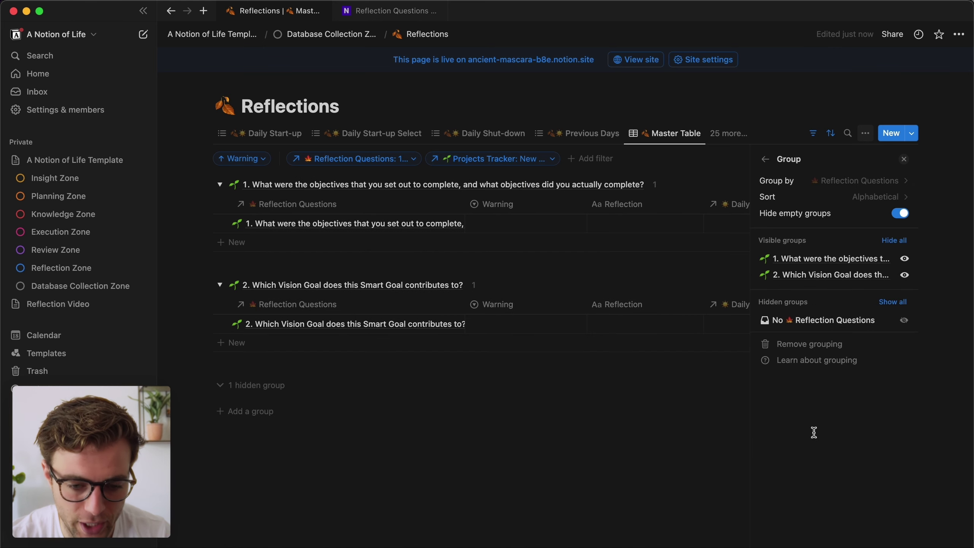
left_click(580, 483)
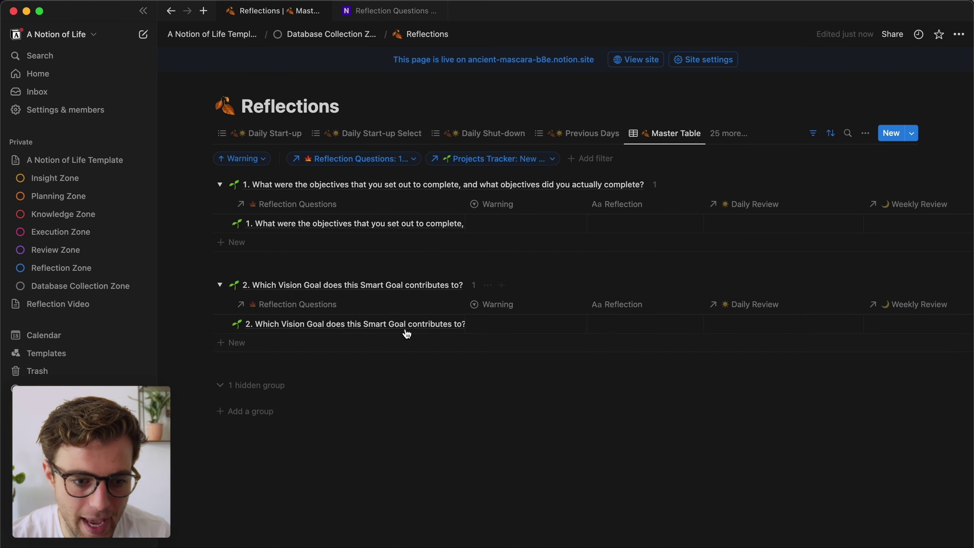
left_click(220, 186)
left_click(219, 214)
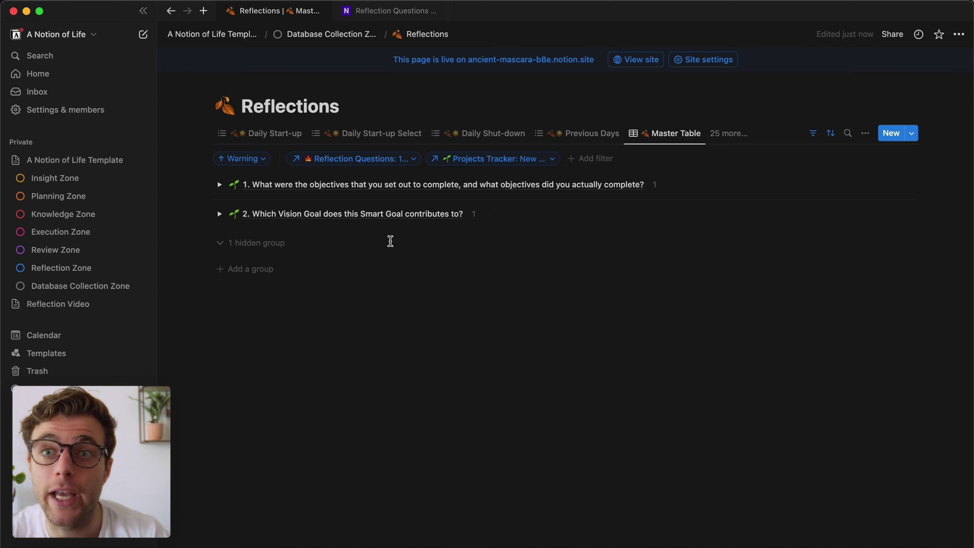
Expand the first question group and also link its entry to "3. How does it contribute to this Vision Goal?".
left_click(219, 185)
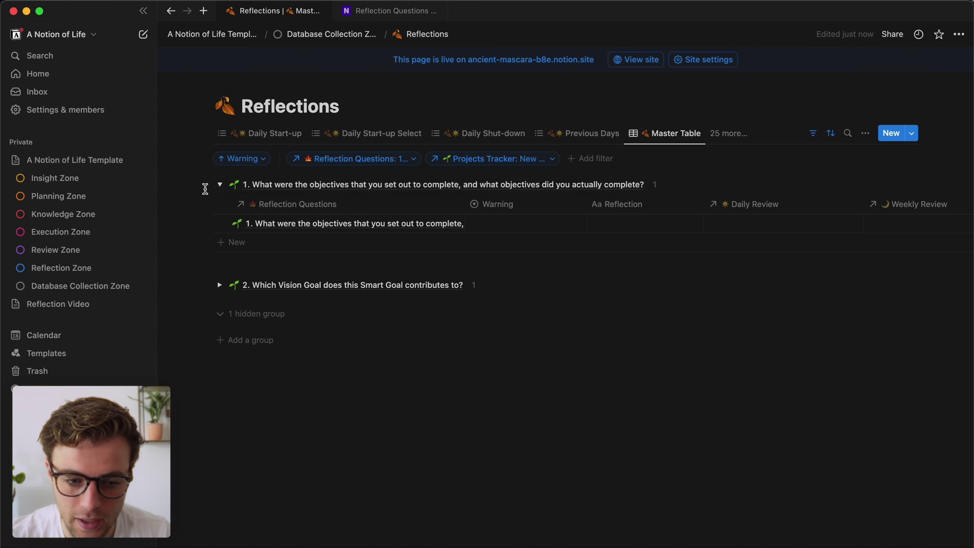
left_click(410, 223)
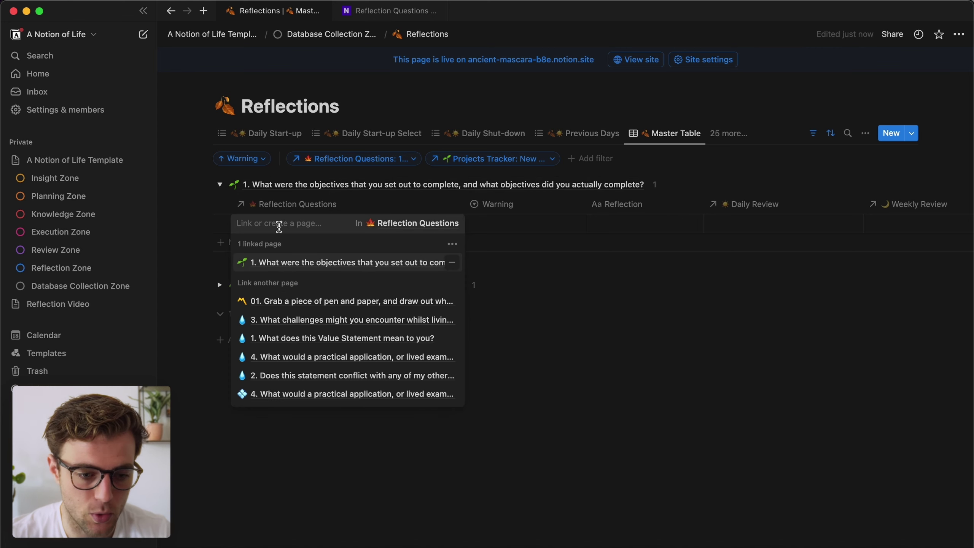
type("3.")
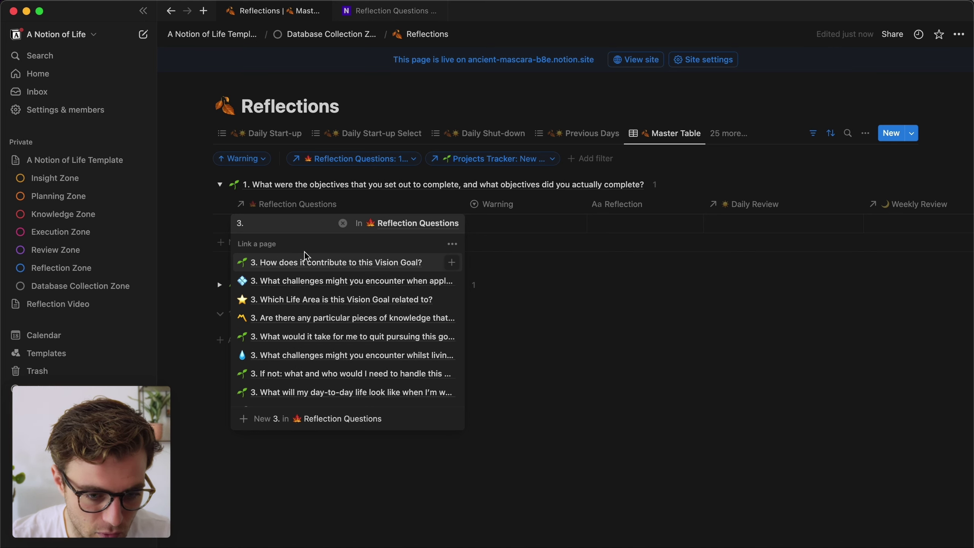
left_click(306, 262)
key("Escape")
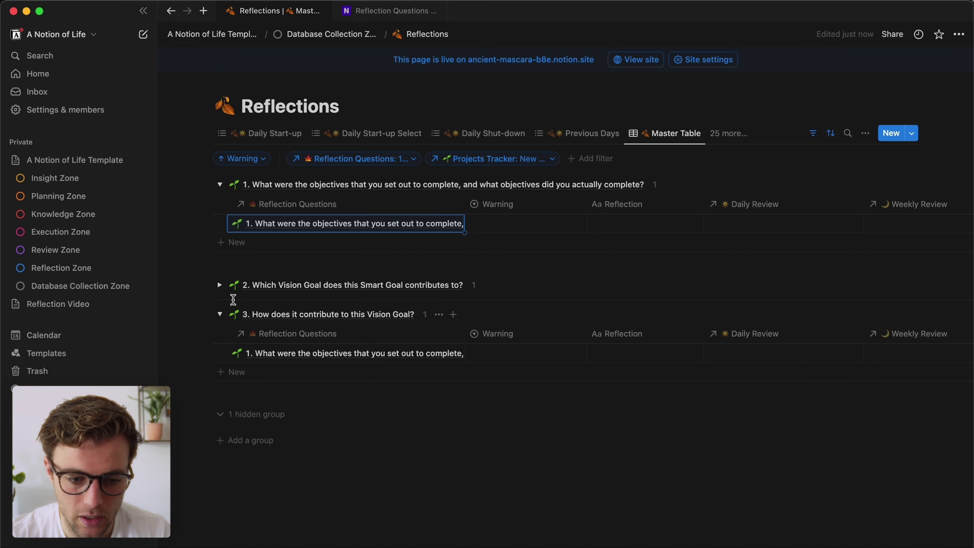
Add two blank entries to the third question group and one each to the second and first groups.
left_click(271, 379)
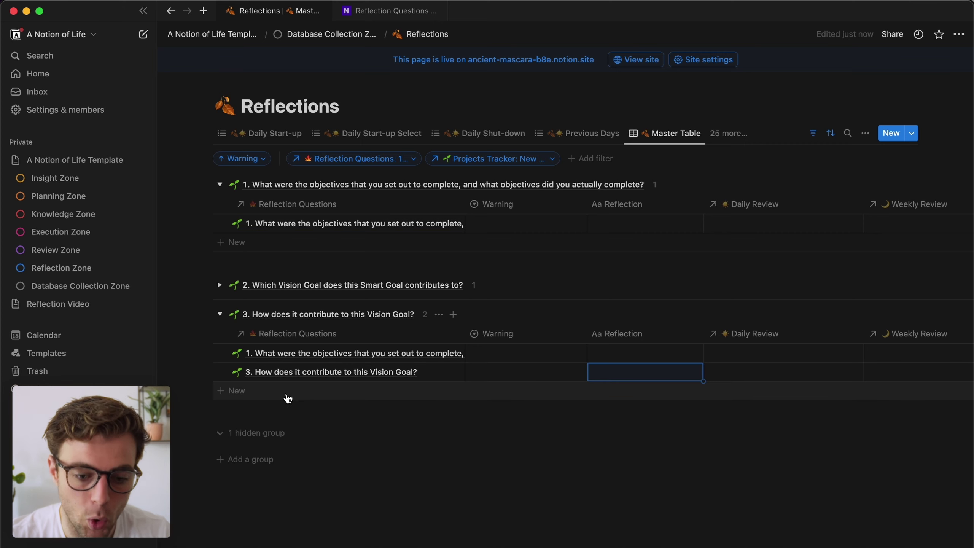
left_click(284, 394)
key("Escape")
left_click(217, 286)
scroll(217, 287, "down", 2)
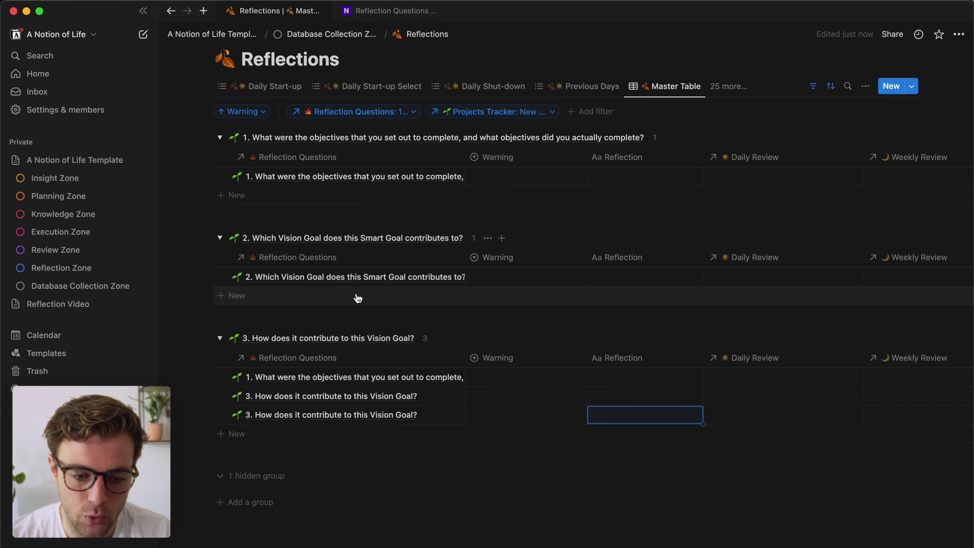
left_click(271, 300)
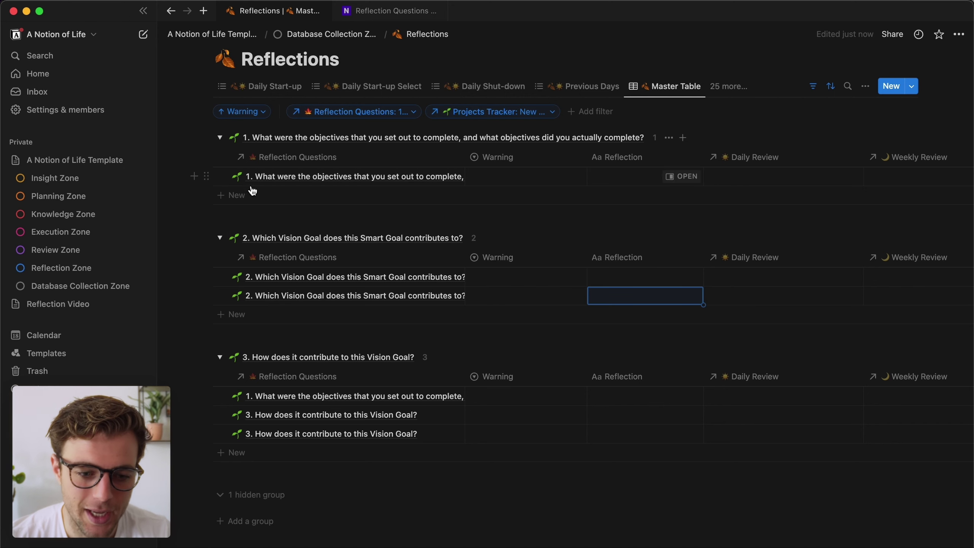
left_click(273, 197)
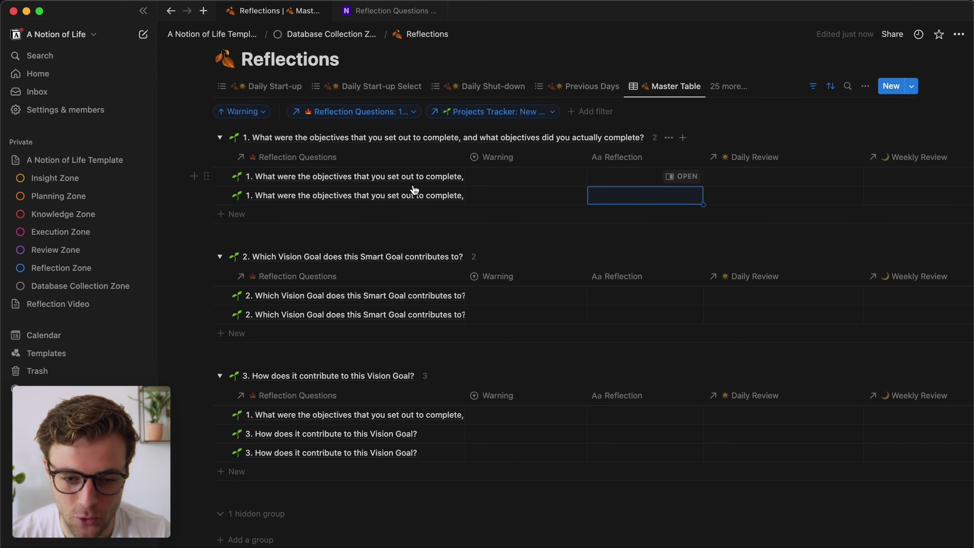
Check the Projects Tracker filter and compare it with the Projects Tracker relations of the grouped entries.
left_click(522, 113)
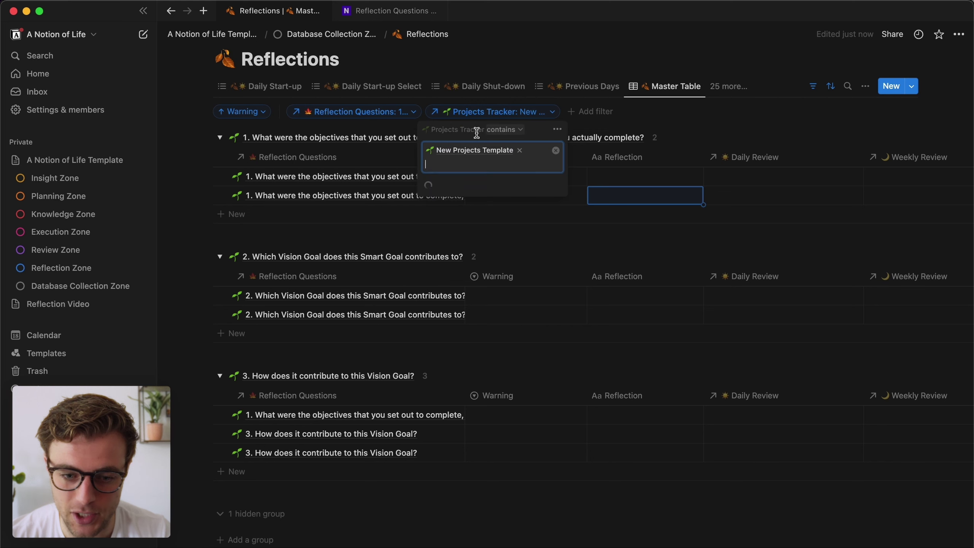
left_click(656, 198)
scroll(656, 197, "right", 10)
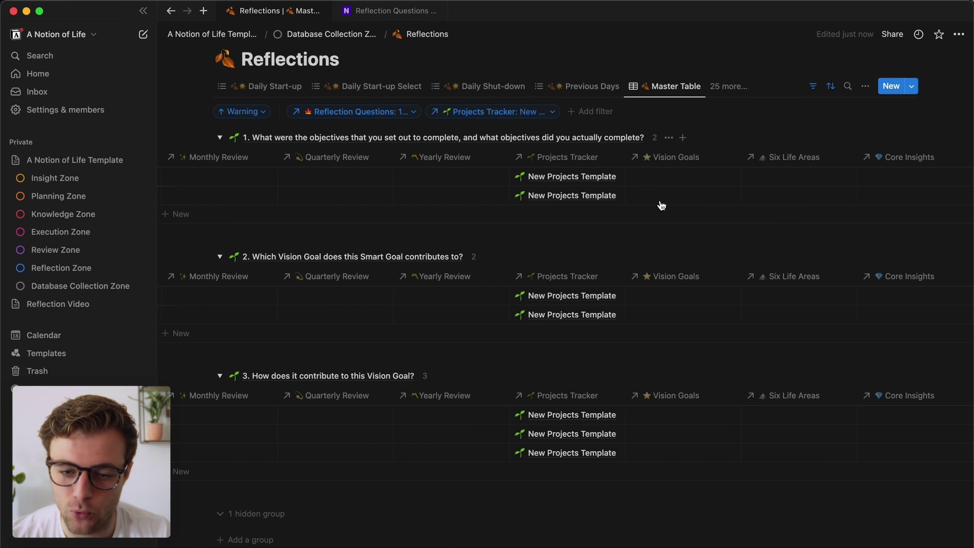
scroll(548, 205, "left", 10)
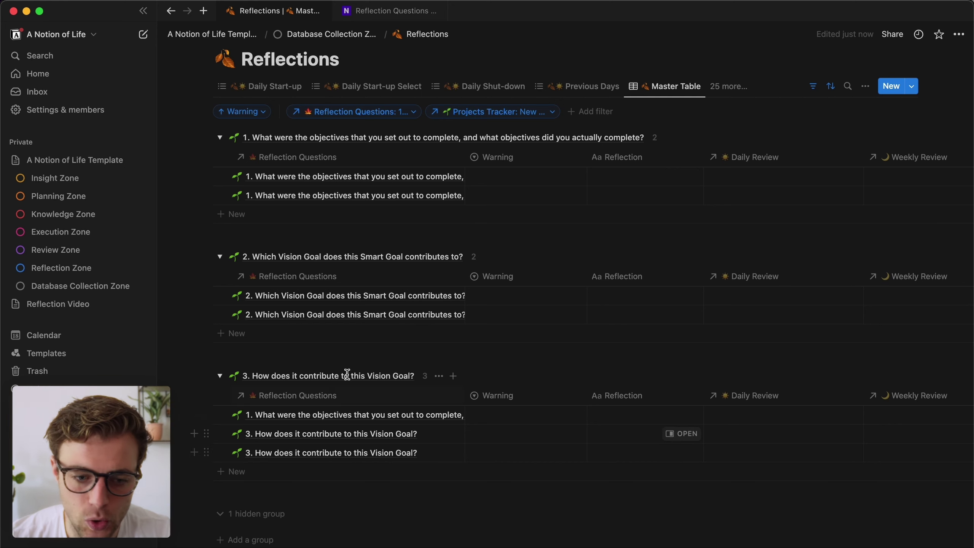
Switch the Master Table view to the List layout and show the Date Created property.
left_click(859, 88)
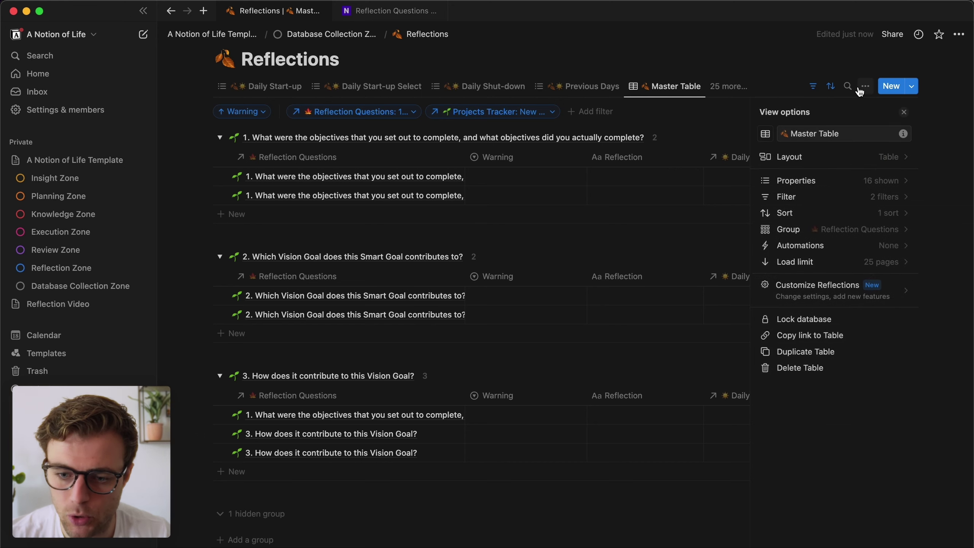
left_click(813, 159)
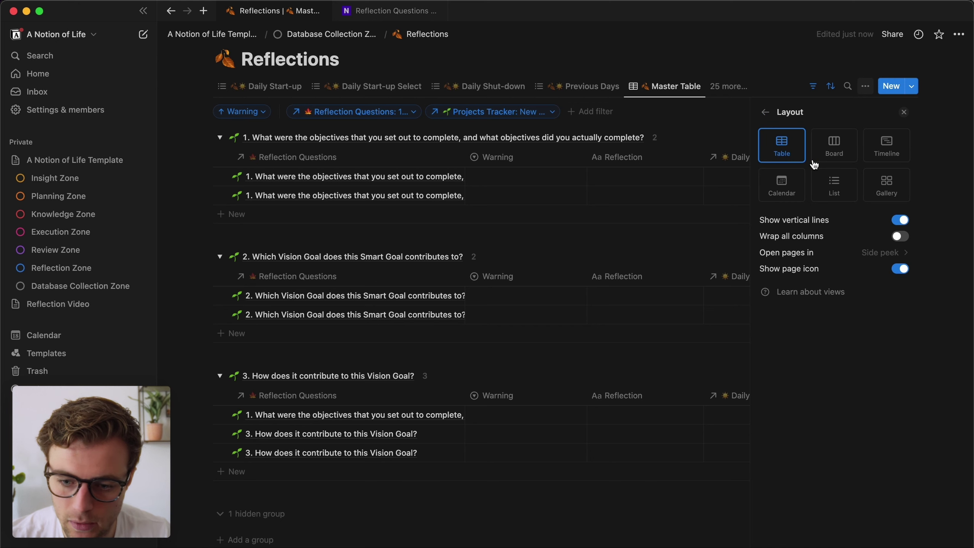
left_click(834, 187)
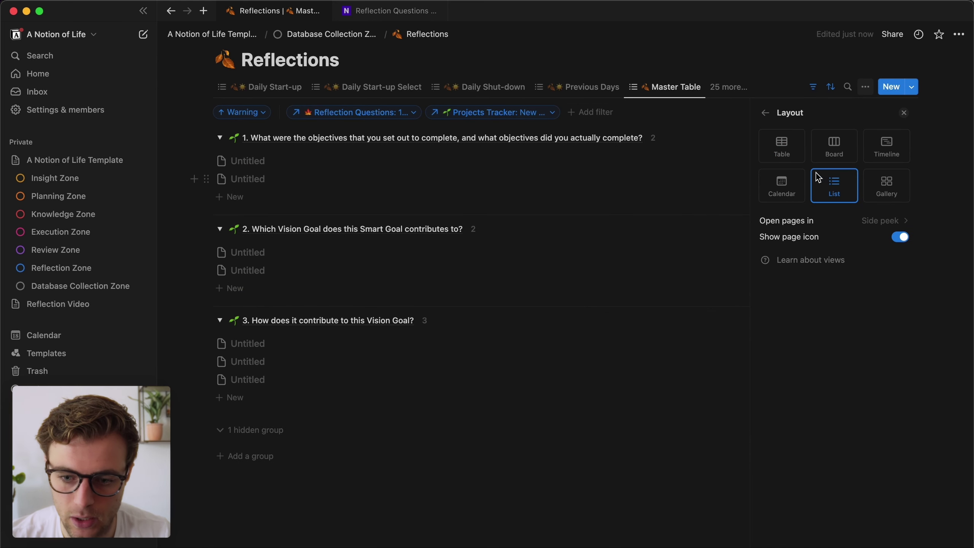
left_click(765, 112)
left_click(819, 186)
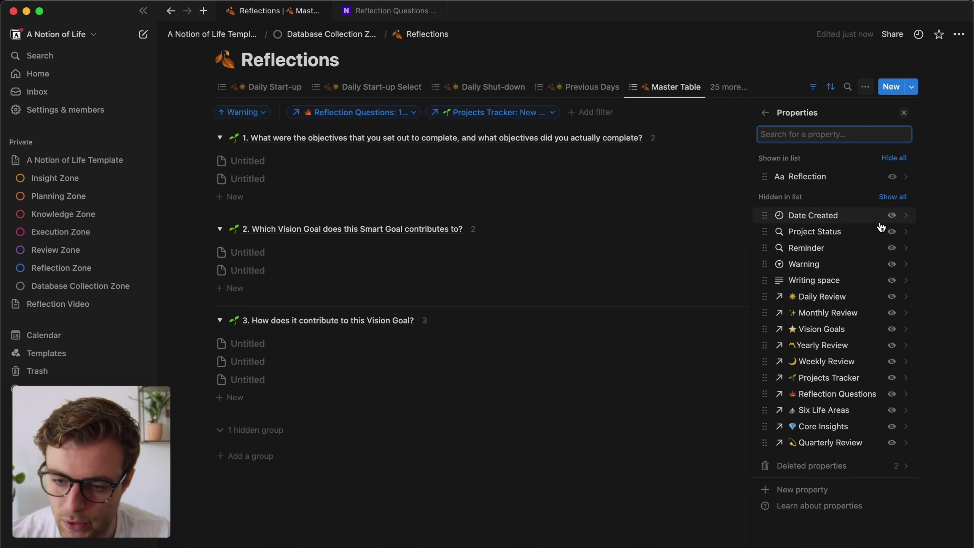
left_click(891, 215)
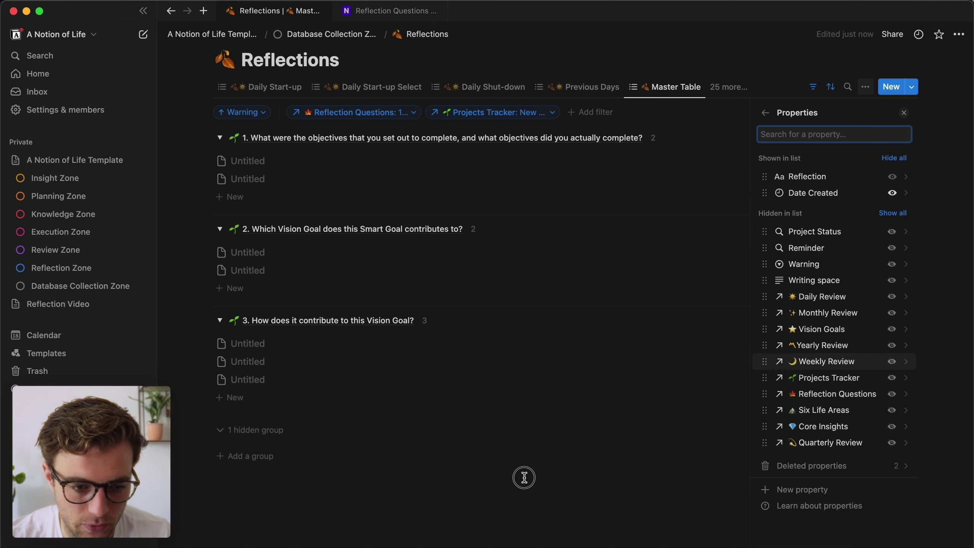
left_click(533, 433)
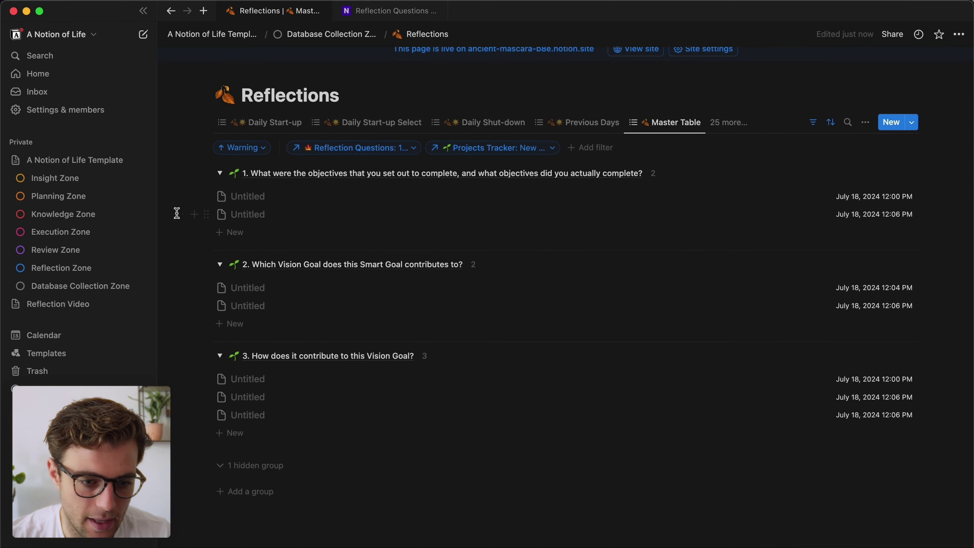
Try deleting the two entries under the first question and undo the deletion.
left_click_drag(178, 217, 234, 196)
key("Delete")
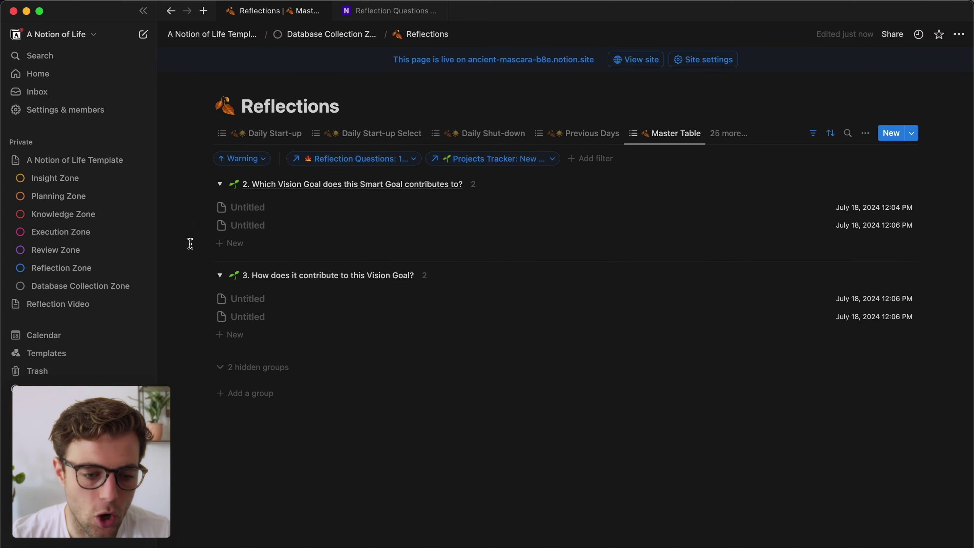
left_click_drag(185, 227, 244, 212)
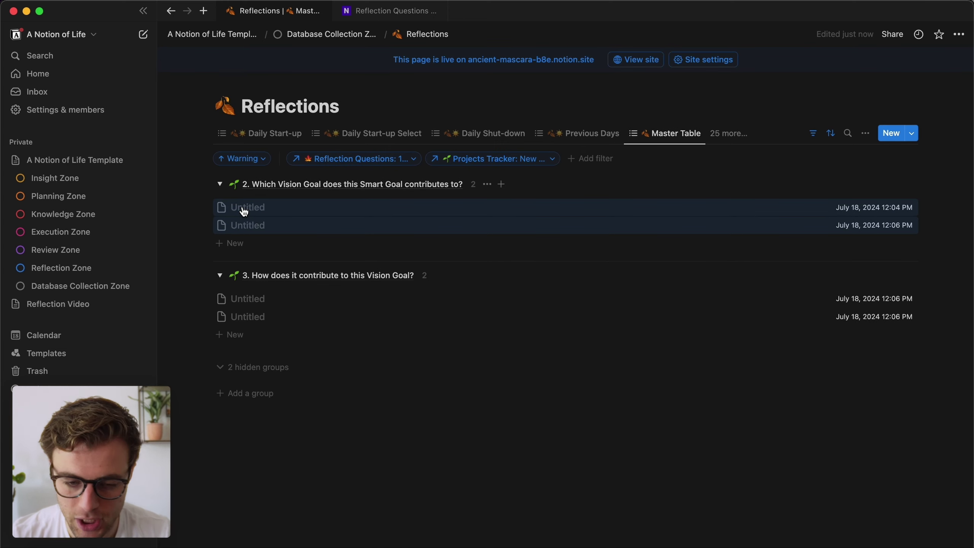
key("super+z")
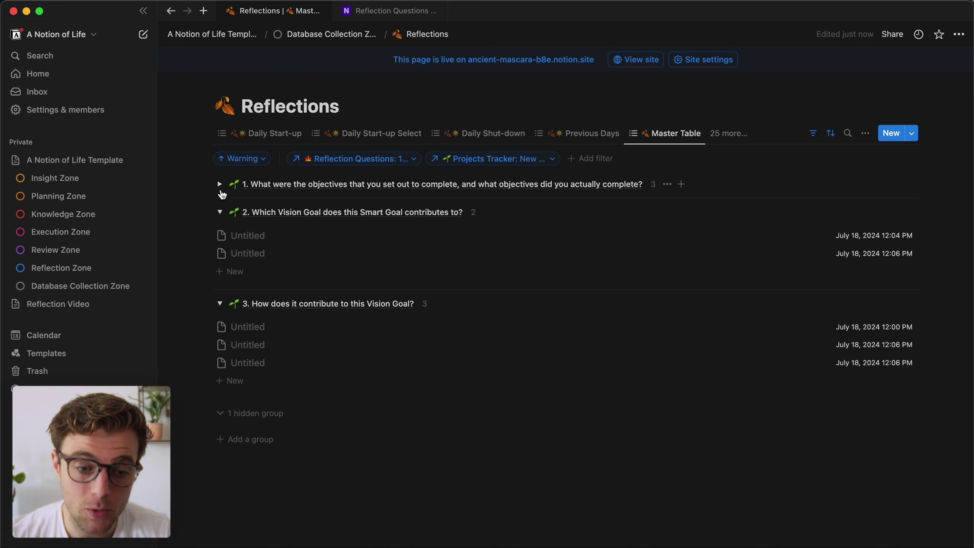
Expand the first question group and add an entry named "Make a new reflection over here".
left_click(220, 185)
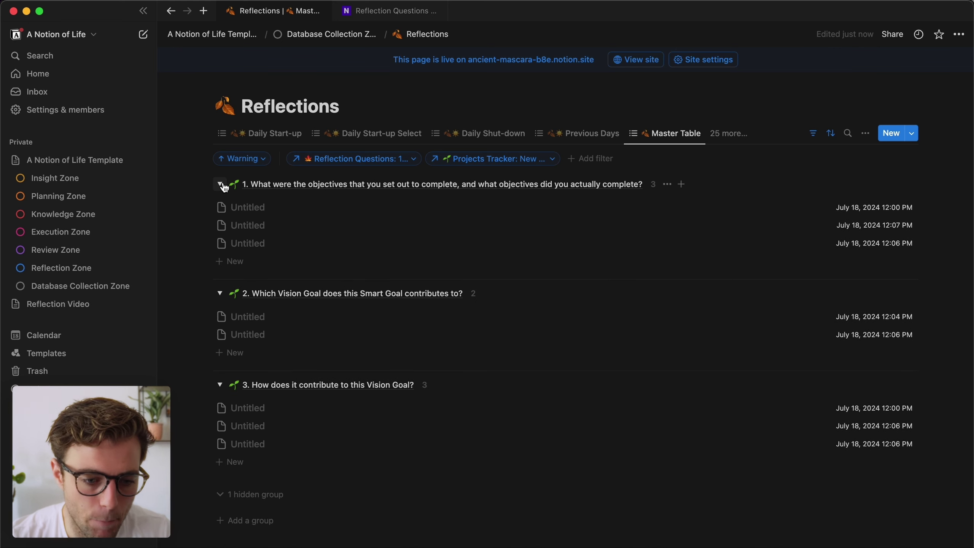
left_click(243, 265)
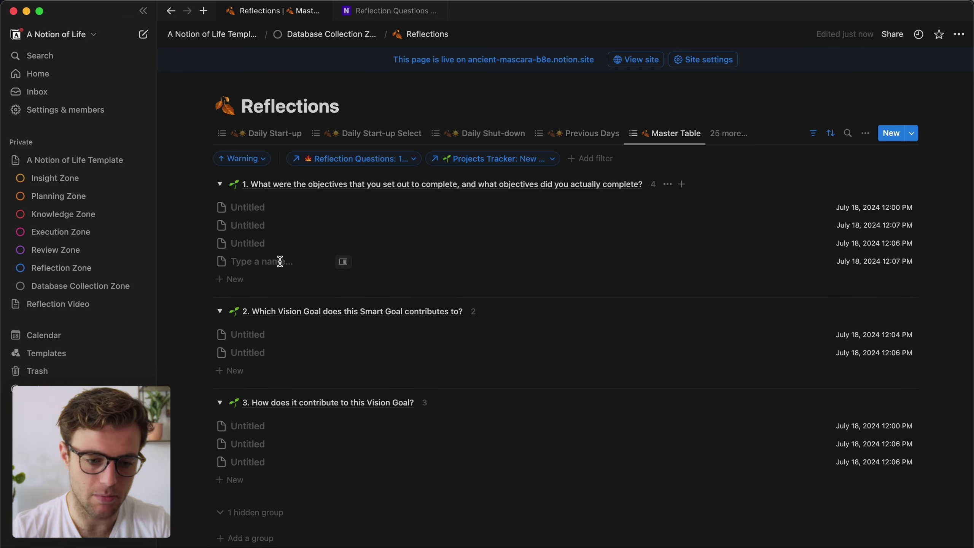
type("Make a new refl")
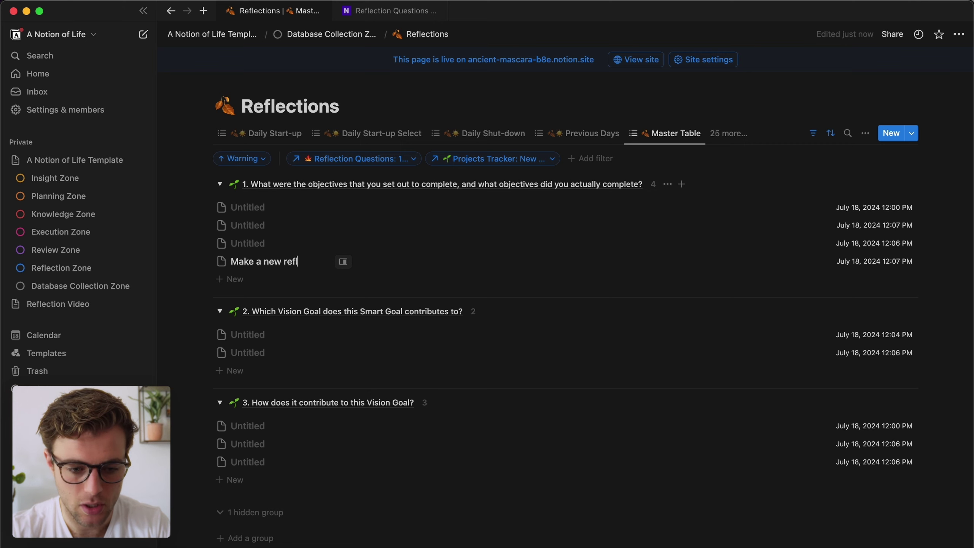
type("ection over here")
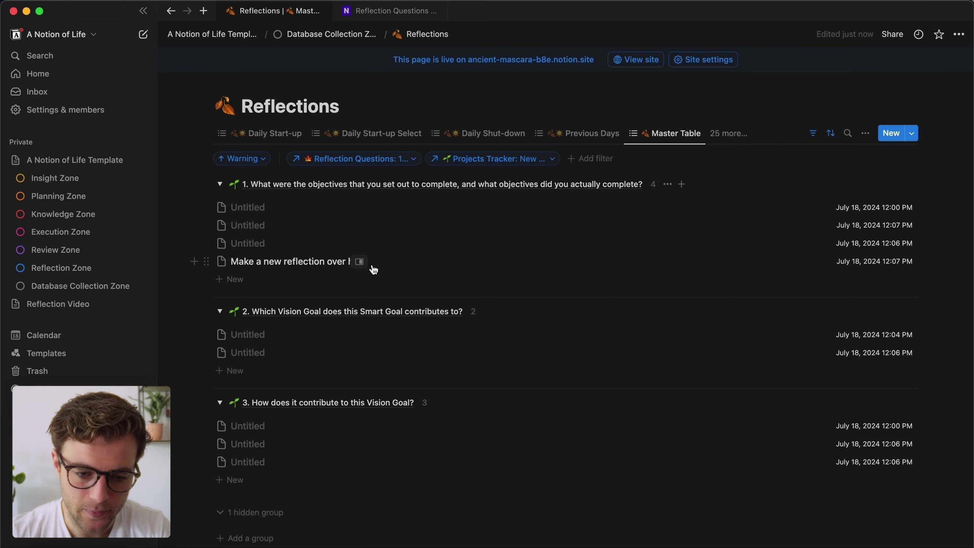
Open the new reflection entry and fill its Writing space with "Use the writing space to make a deeper" reflection text.
left_click(363, 264)
left_click(731, 135)
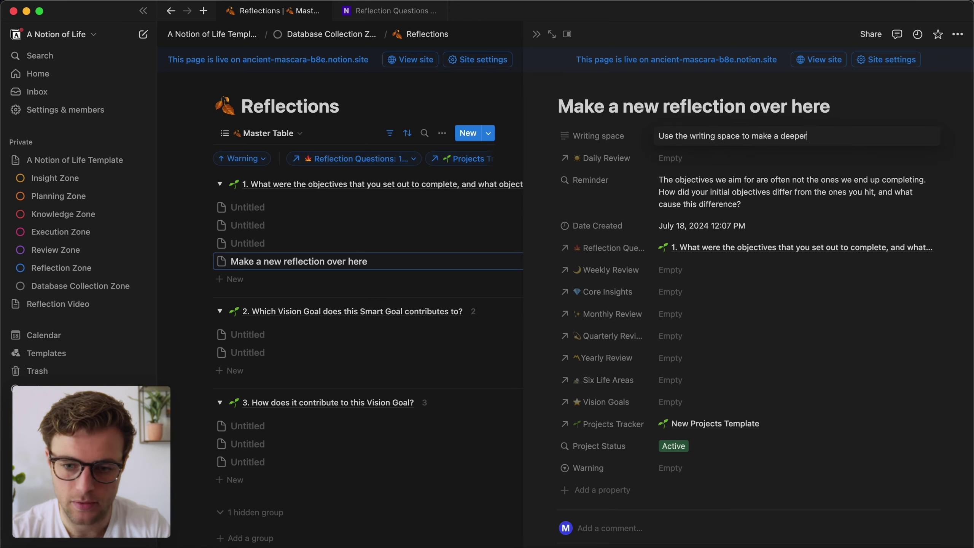
key("Escape")
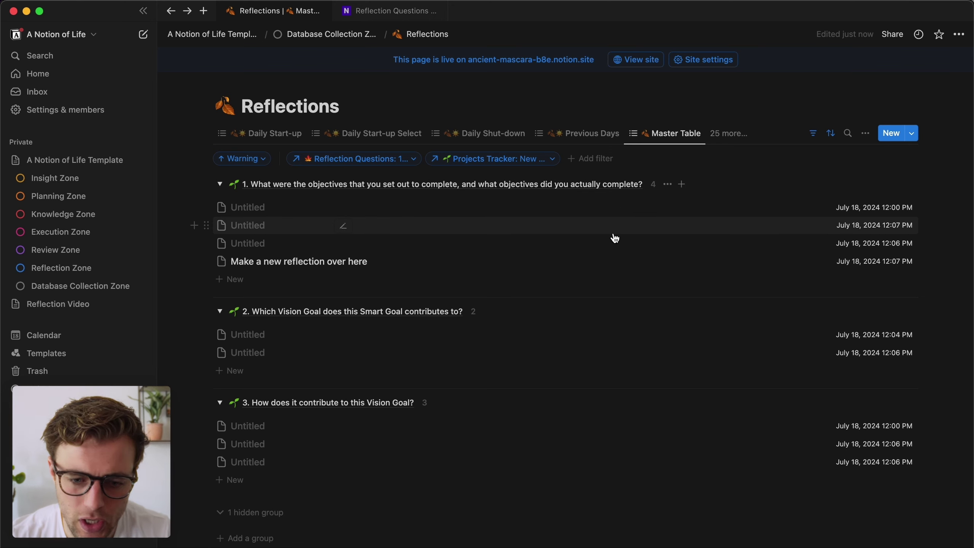
Delete every entry under the three reflection questions and expand the hidden groups.
scroll(614, 237, "down", 2)
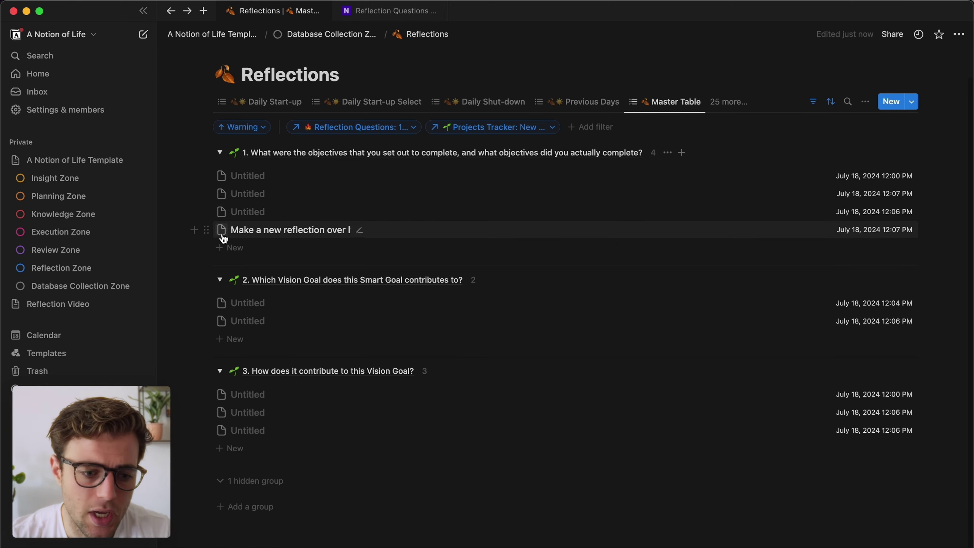
left_click(172, 234)
left_click_drag(172, 234, 287, 181)
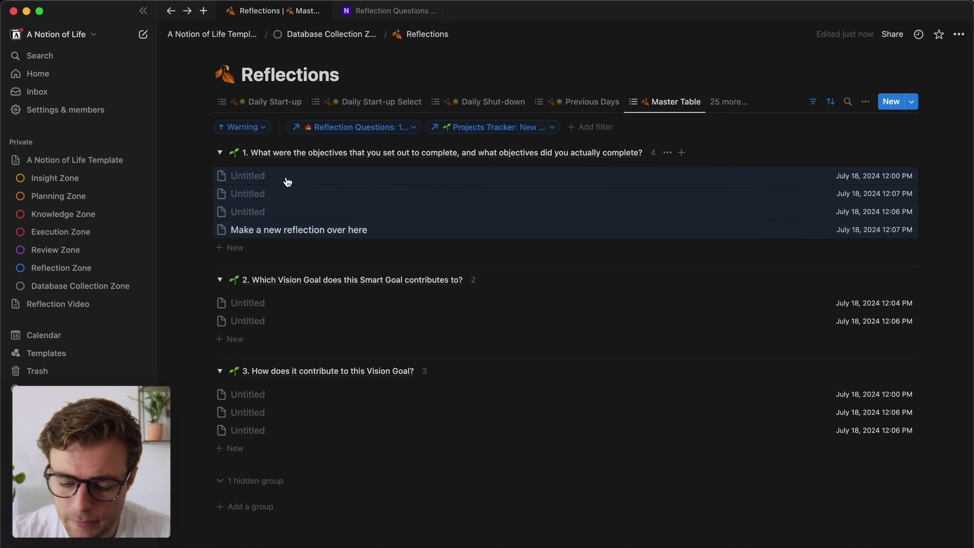
key("Delete")
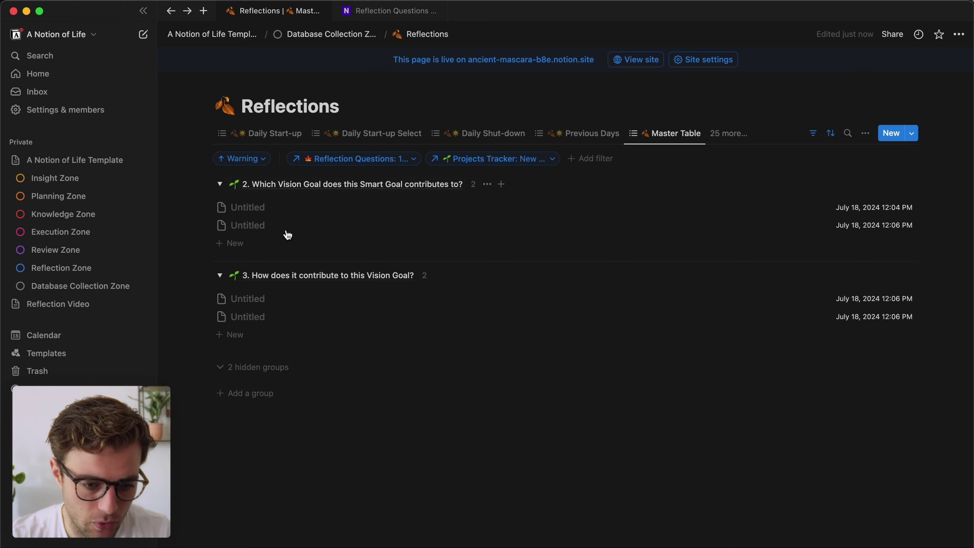
left_click(254, 368)
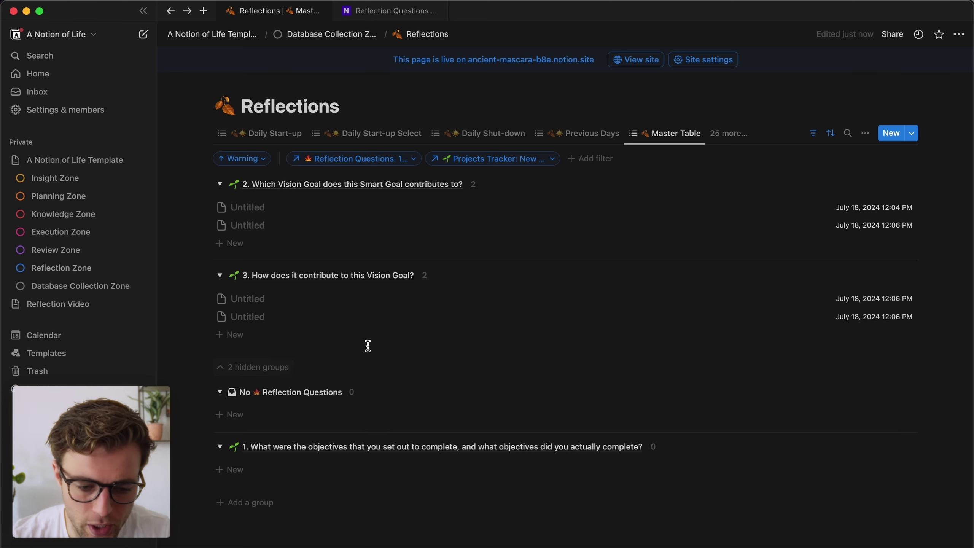
left_click_drag(180, 301, 250, 318)
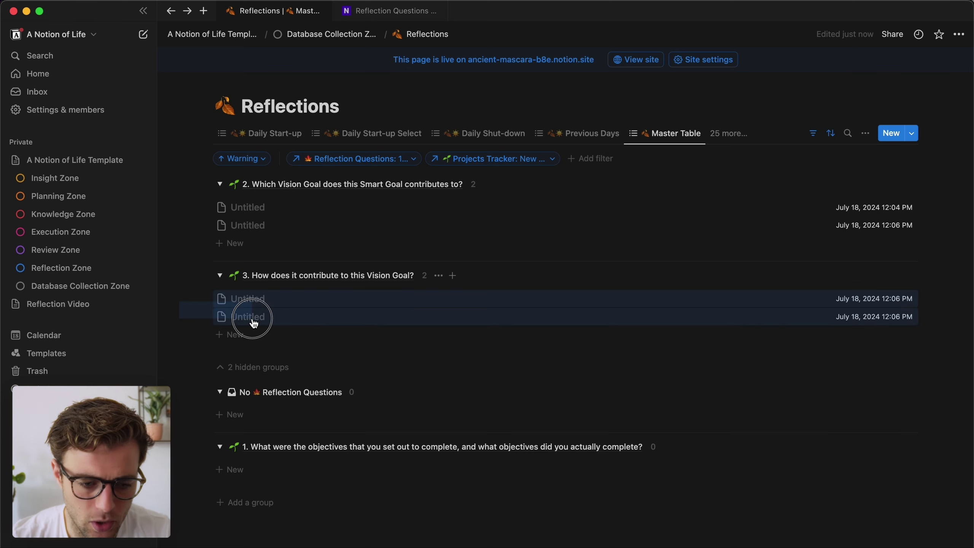
key("Delete")
left_click_drag(185, 233, 234, 217)
key("Delete")
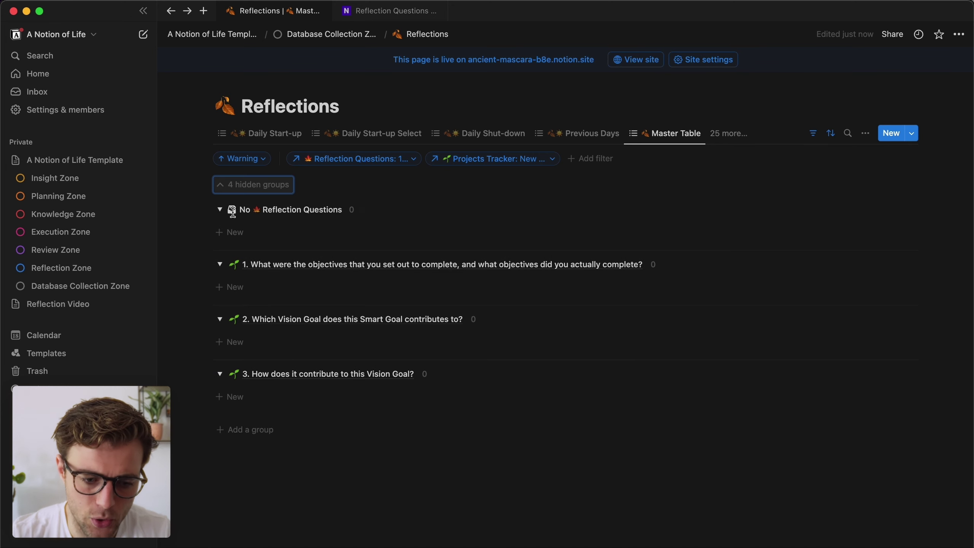
Set group sorting to Manual, with the No Reflection Questions group moved below the three questions and collapsed.
left_click(865, 133)
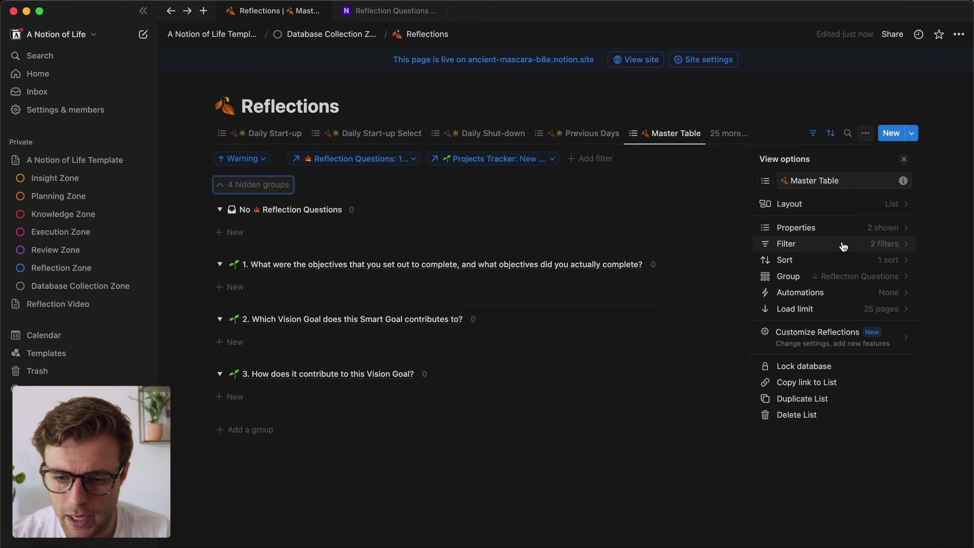
left_click(817, 273)
mouse_move(765, 275)
left_mouse_down()
mouse_move(768, 252)
mouse_move(764, 275)
left_mouse_up()
left_click(877, 198)
left_click(825, 219)
left_click_drag(761, 309, 762, 291)
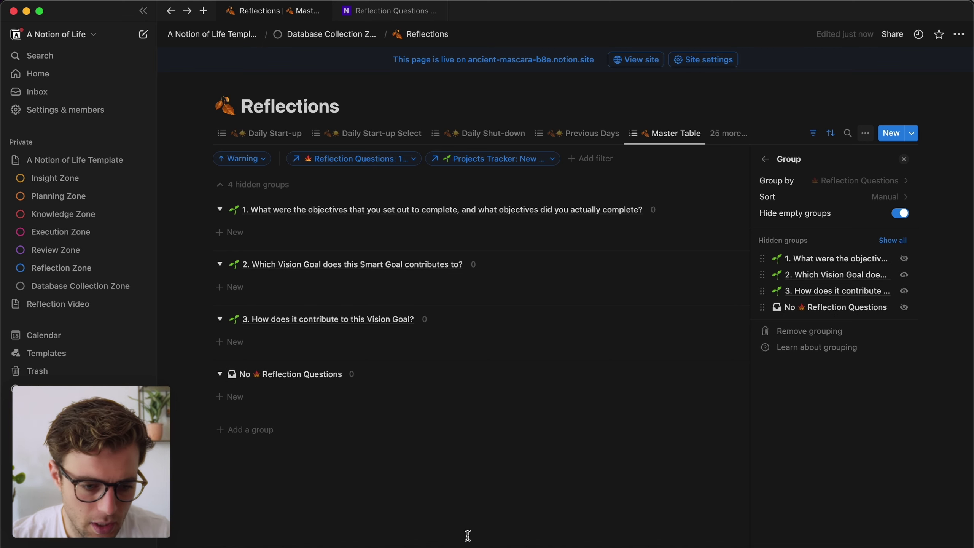
left_click(219, 374)
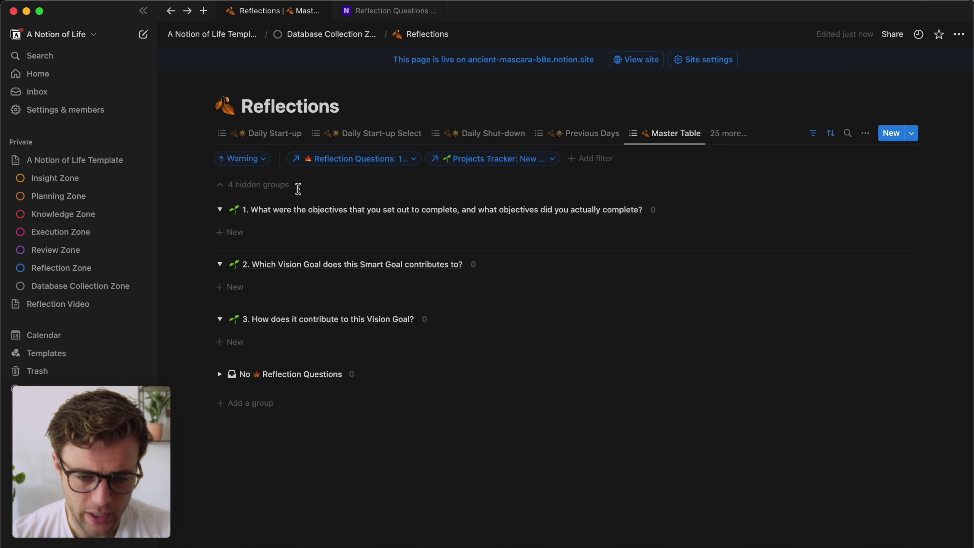
Add an entry named "I can create this new entry" under the first question and delete it again.
left_click(234, 232)
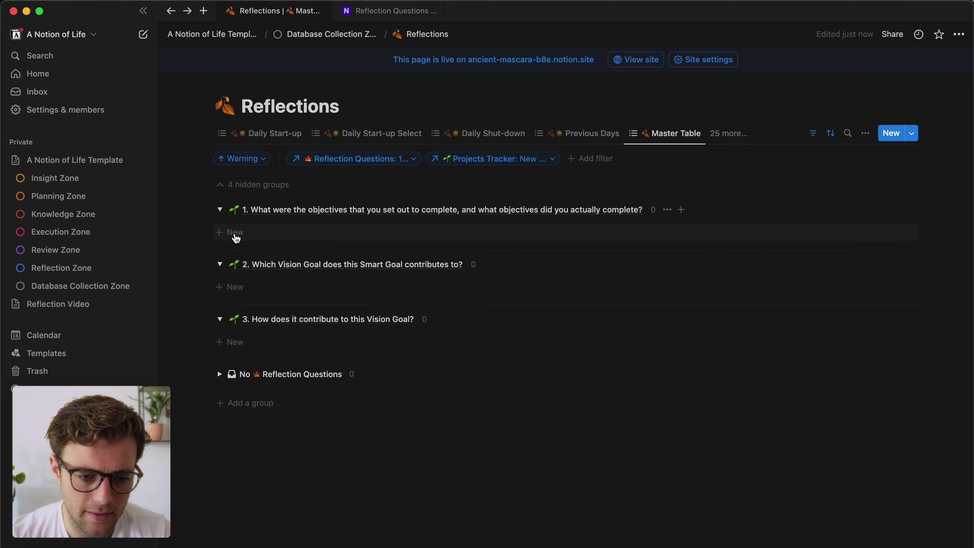
type("I can create this new entry")
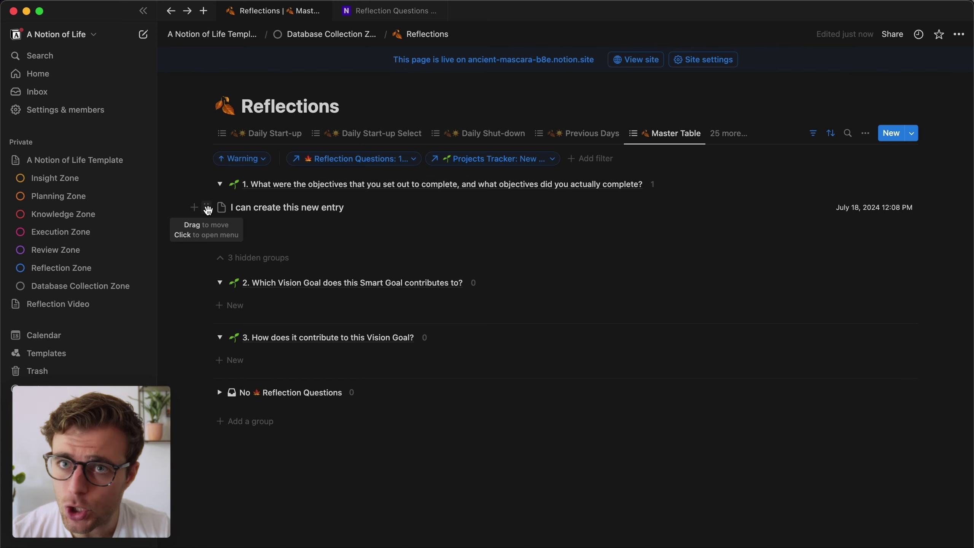
left_click(207, 210)
left_click(131, 201)
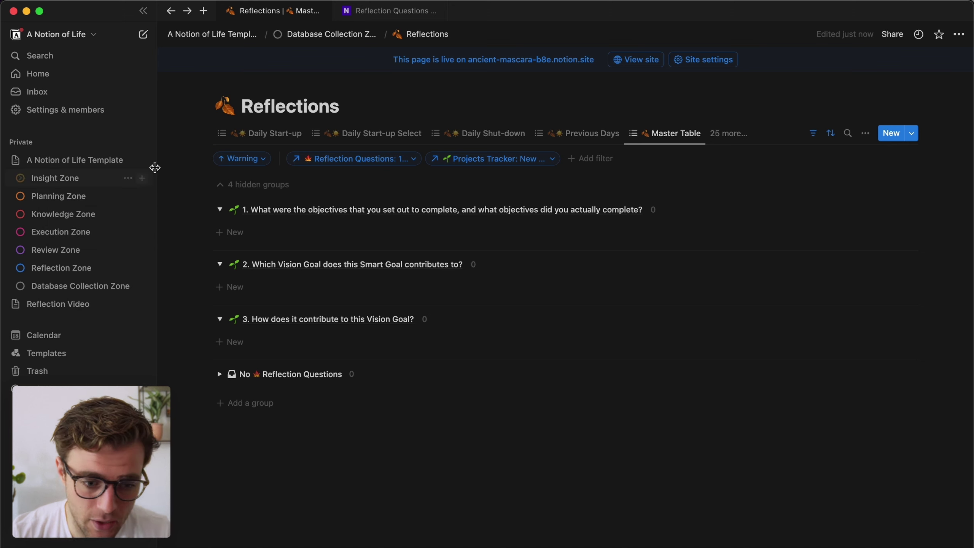
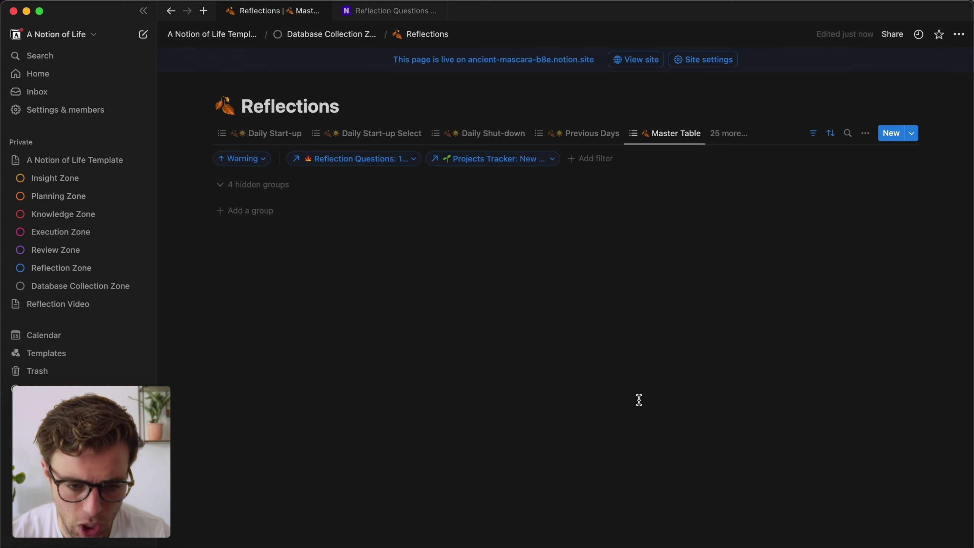
Delete the Projects Tracker filter and convert the Reflection Questions filter into an advanced filter.
left_click(556, 161)
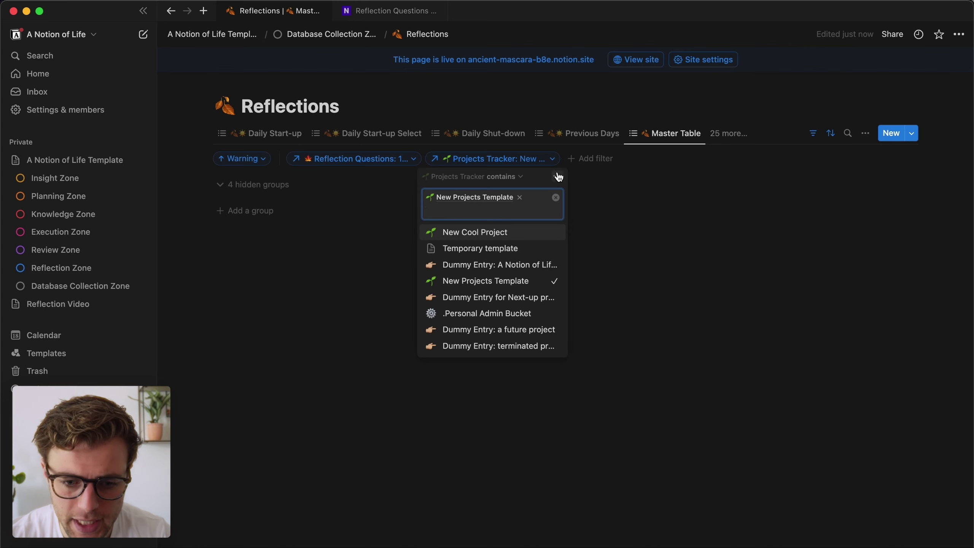
left_click(557, 176)
left_click(593, 185)
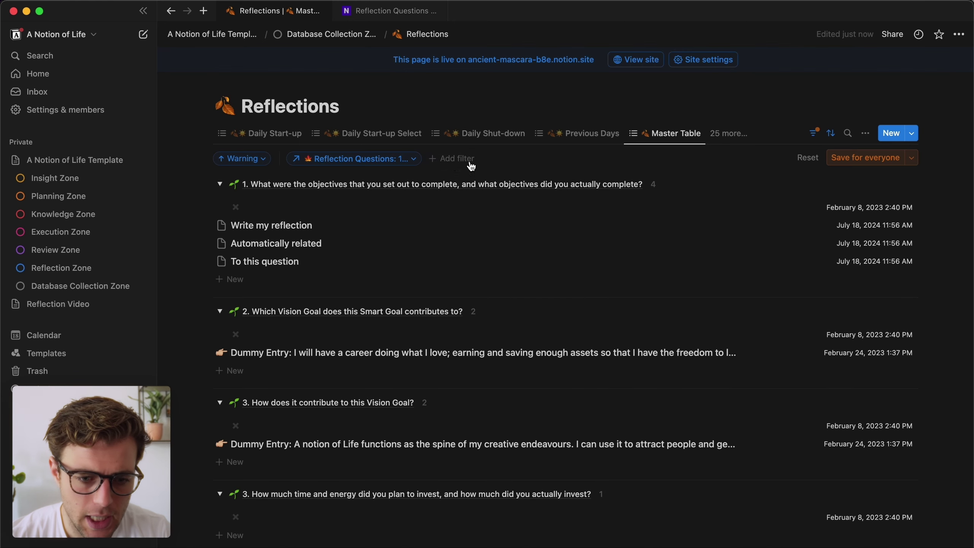
left_click(420, 163)
left_click(425, 179)
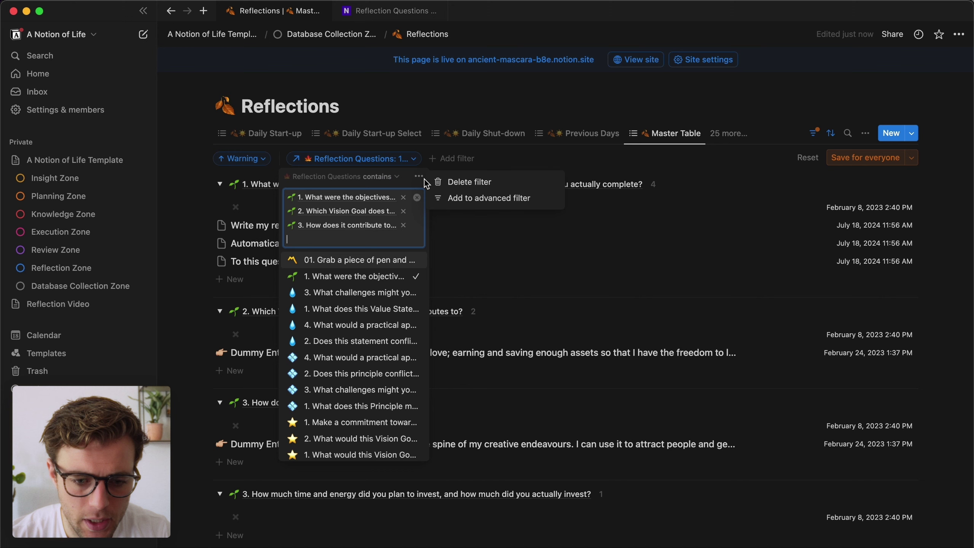
left_click(497, 203)
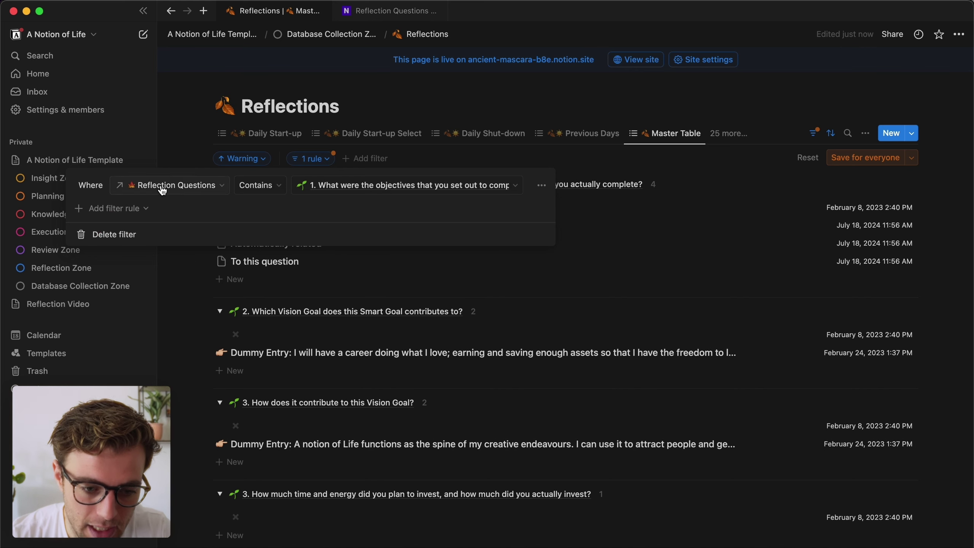
Add a second filter rule, Projects Tracker contains New Projects Template, beside the Reflection Questions rule in the Master Table view.
left_click(370, 185)
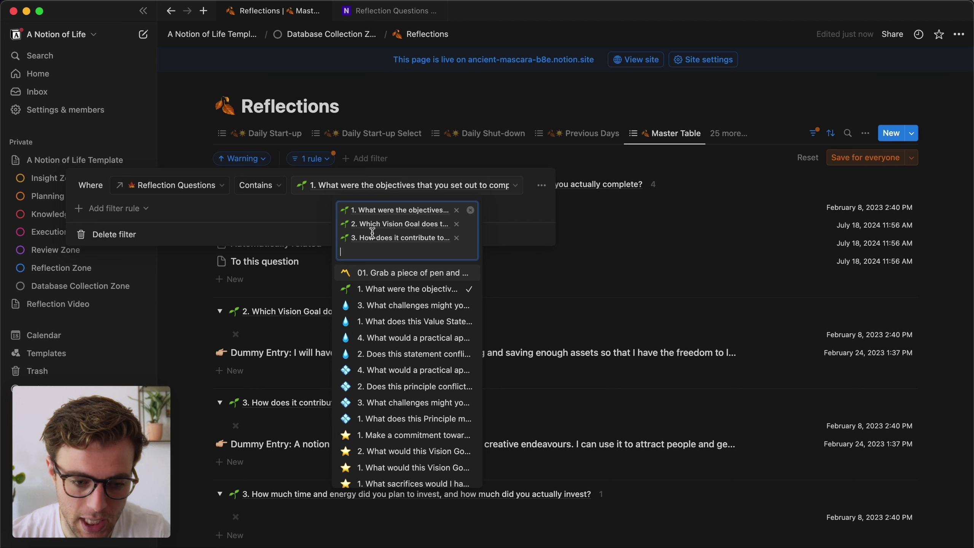
key("Escape")
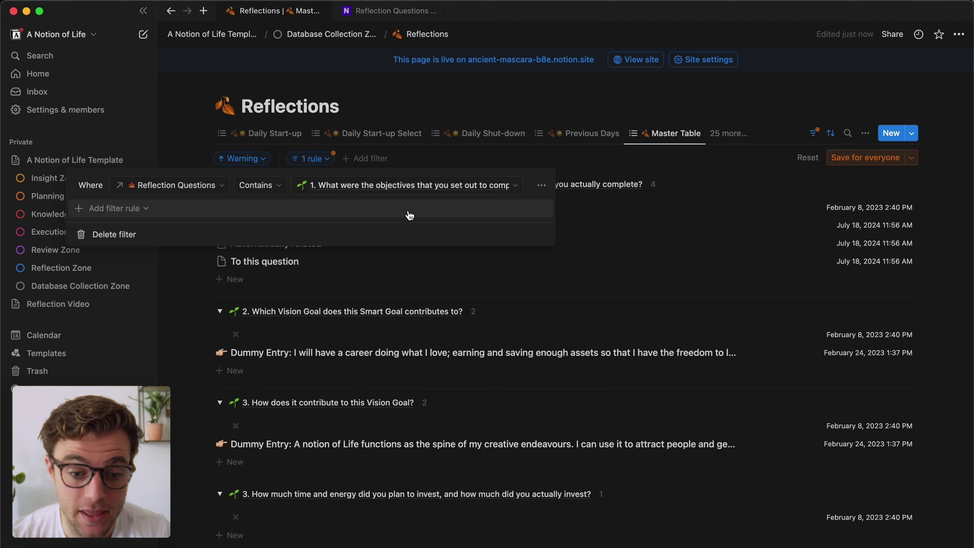
left_click(104, 212)
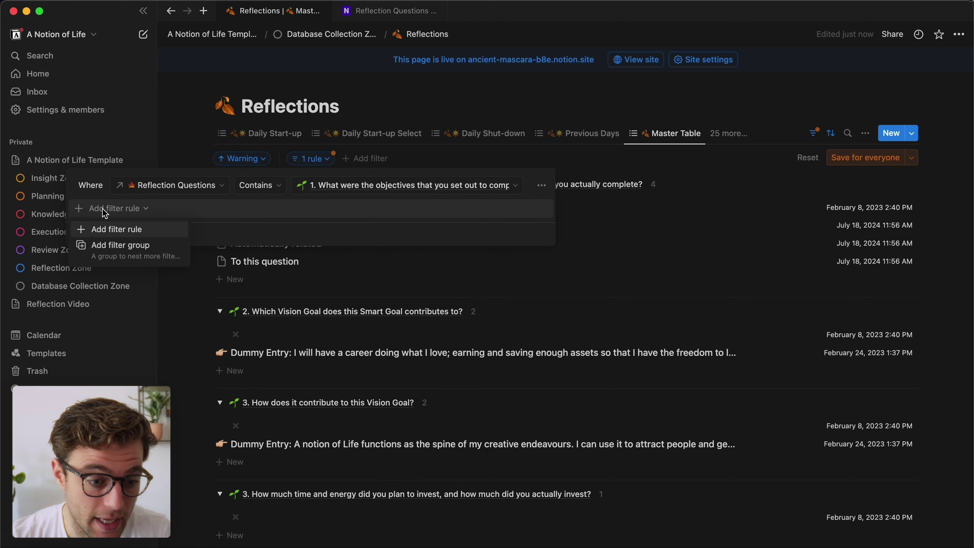
left_click(130, 231)
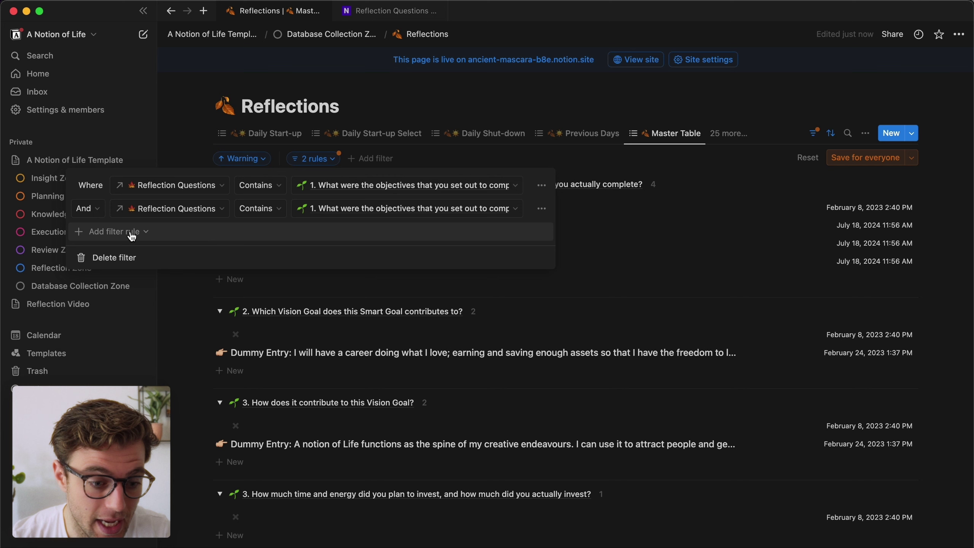
left_click(180, 215)
scroll(179, 384, "down", 2)
left_click(179, 419)
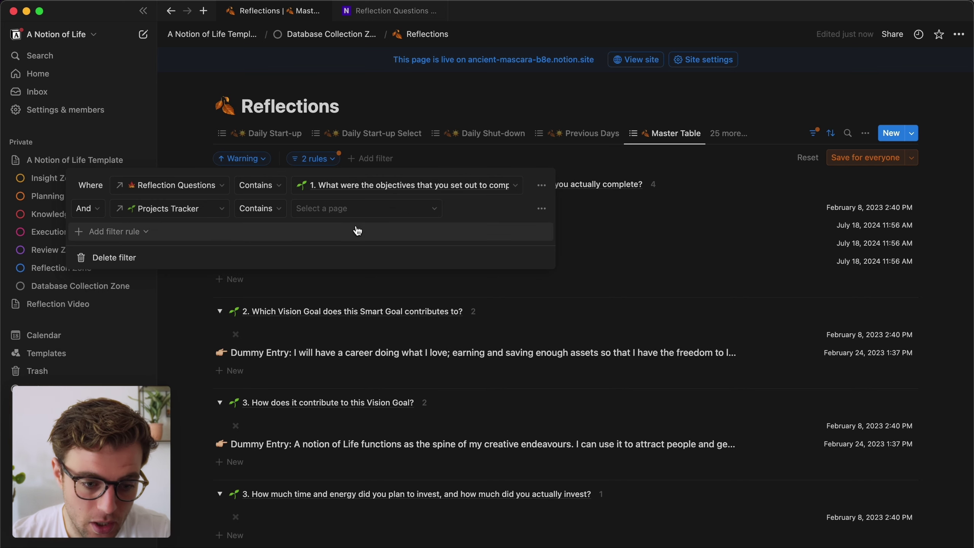
left_click(353, 208)
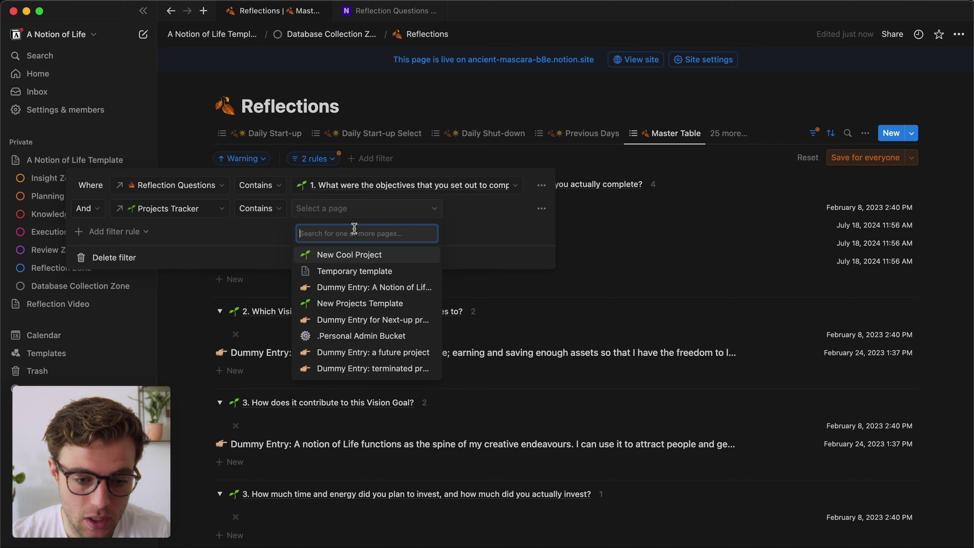
left_click(372, 309)
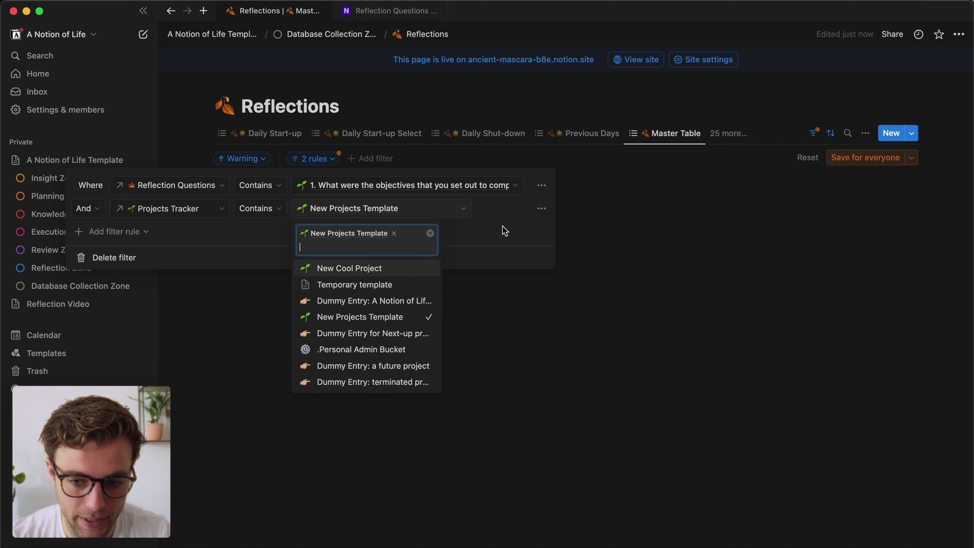
left_click(513, 230)
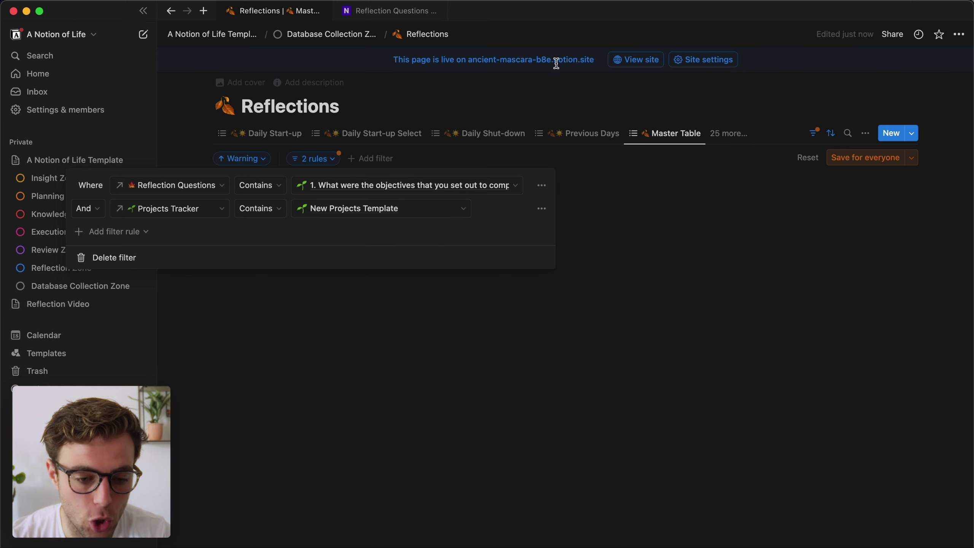
left_click(611, 335)
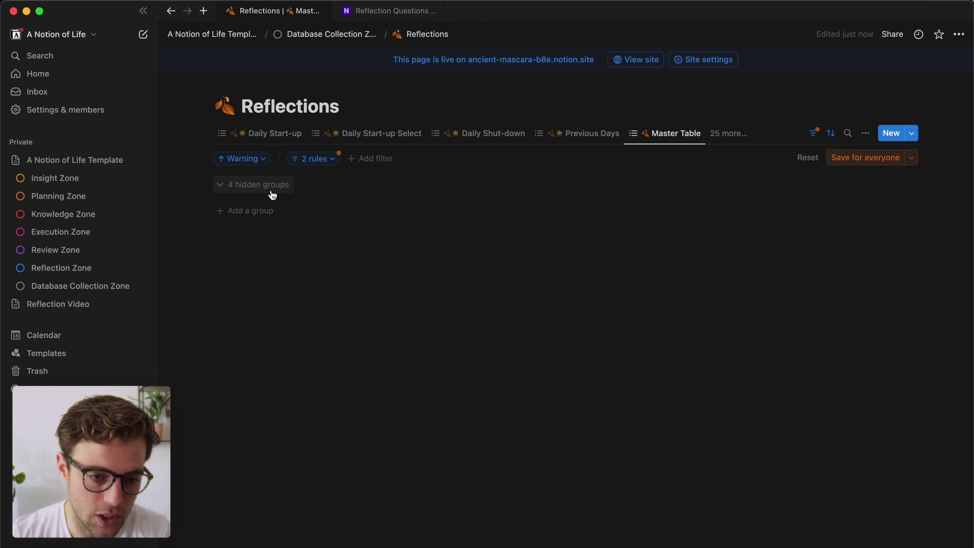
Turn the Projects Tracker filter rule into a group.
left_click(329, 159)
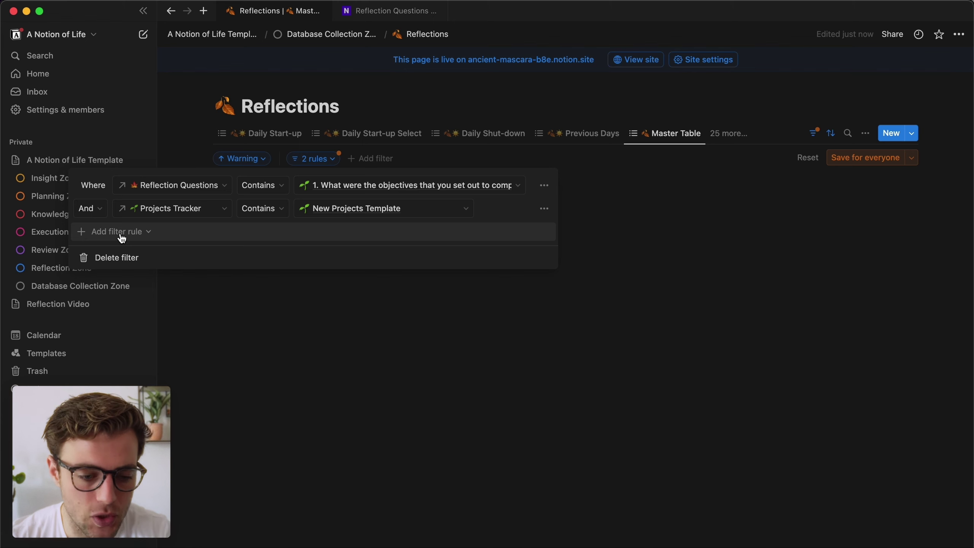
left_click(544, 209)
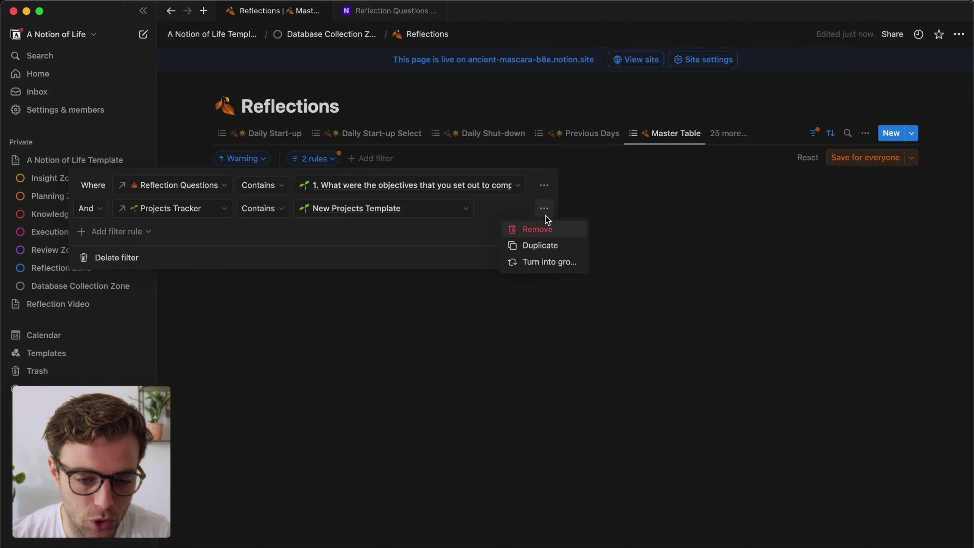
left_click(552, 262)
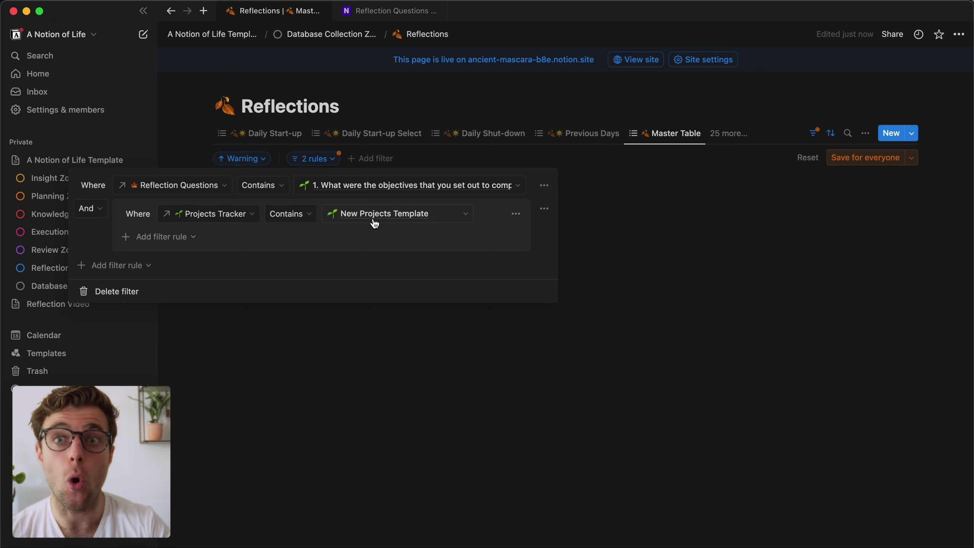
Add an Or rule to the filter group, Reflection contains the ✖ emoji, and save the view for everyone.
left_click(165, 237)
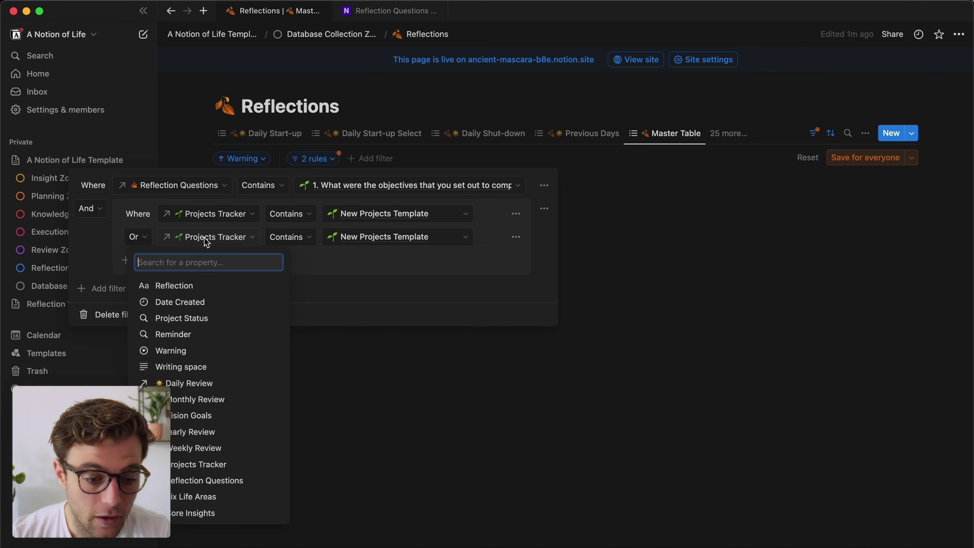
left_click(183, 289)
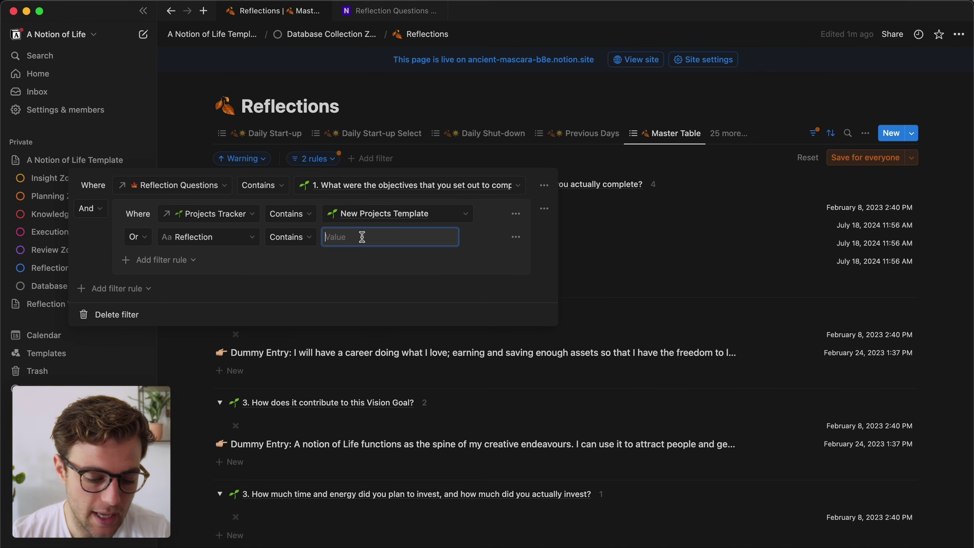
key("ctrl+super+space")
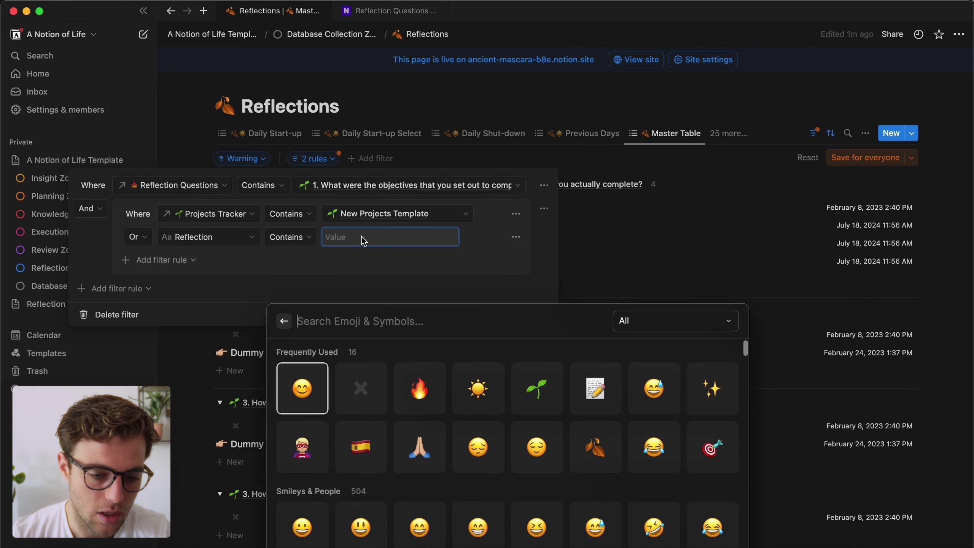
left_click(361, 388)
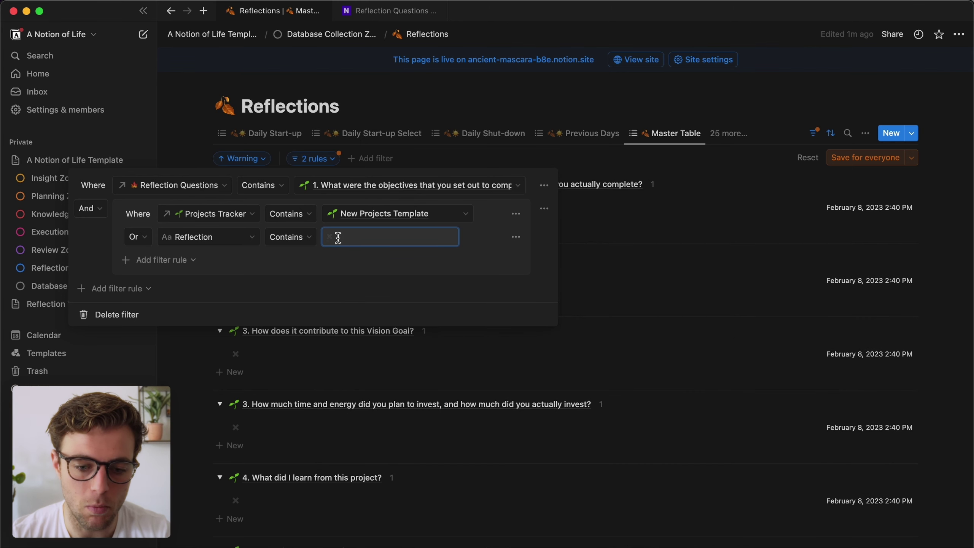
left_click(874, 163)
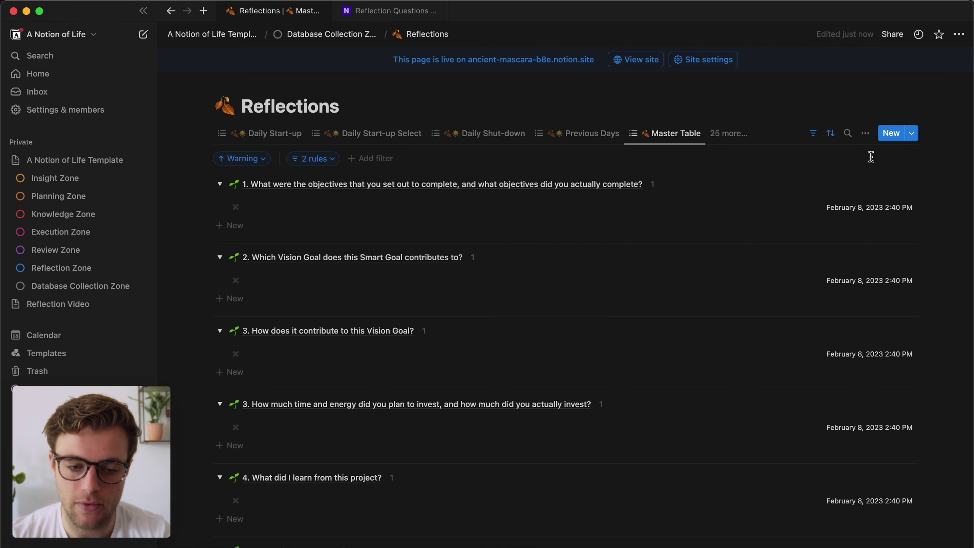
Review the filtered question groups and open the Reflection Questions database from the Database Collection Zone.
scroll(426, 254, "down", 5)
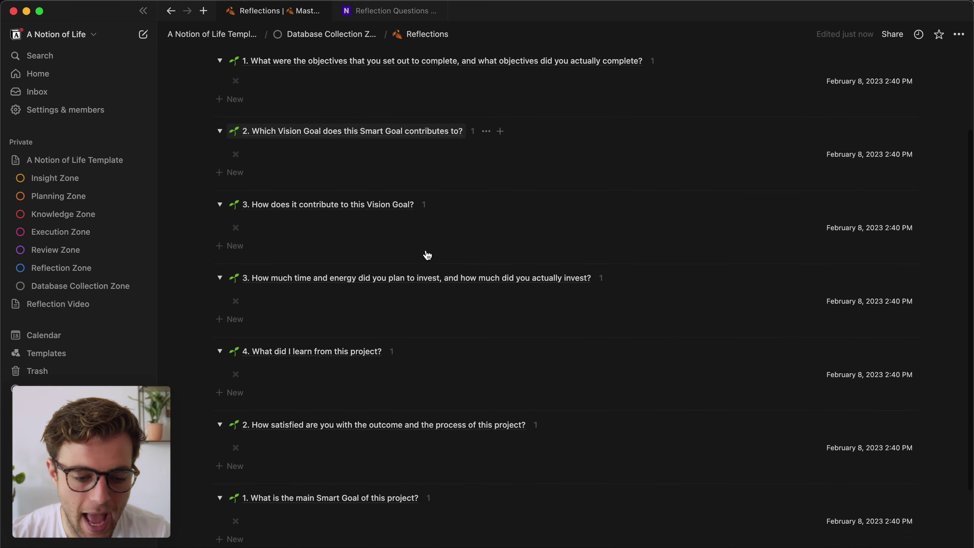
scroll(426, 253, "up", 5)
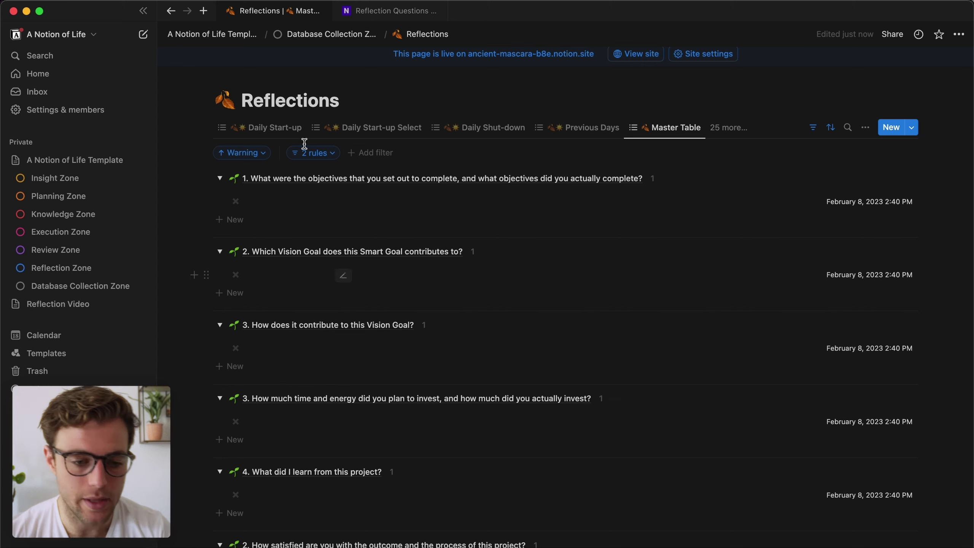
left_click(67, 294)
scroll(370, 286, "down", 5)
scroll(371, 290, "down", 10)
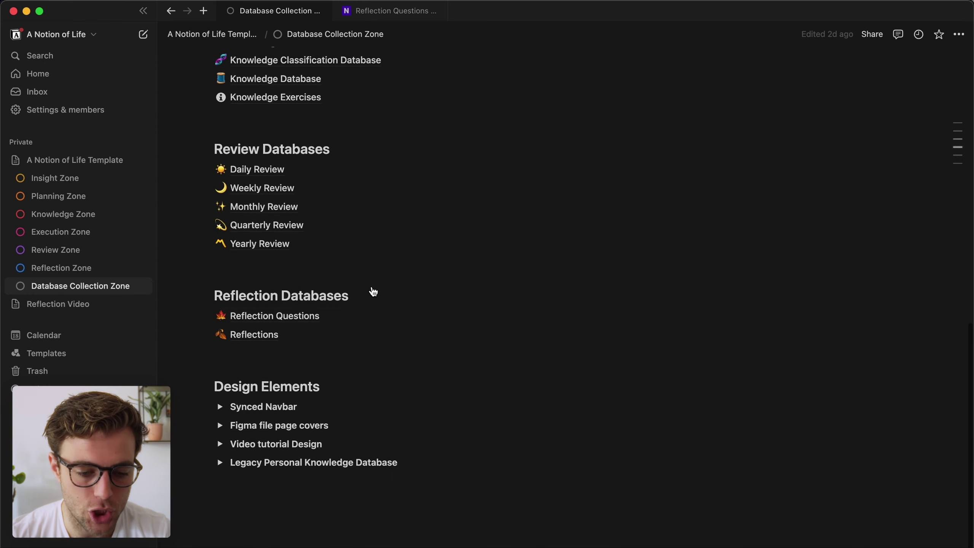
left_click(293, 291)
scroll(390, 271, "down", 5)
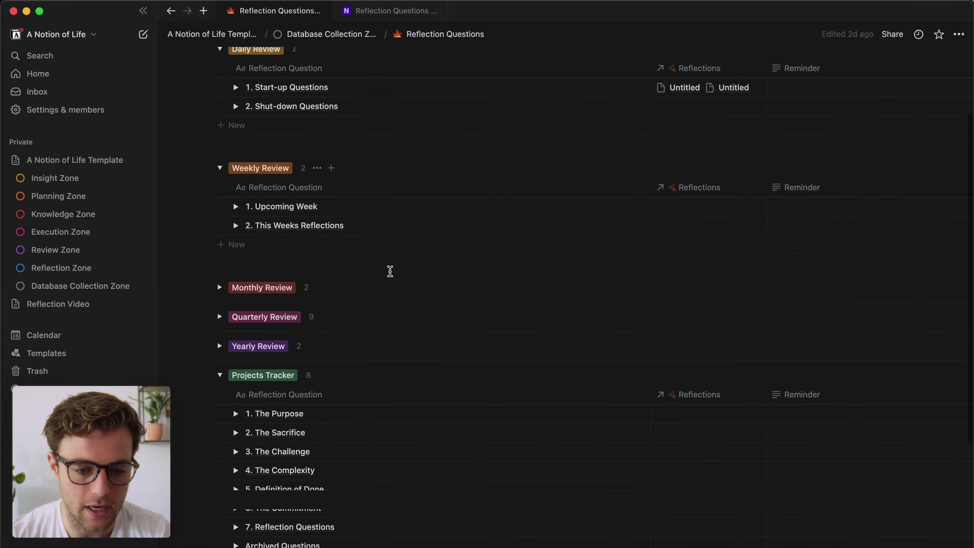
Expand Upcoming Week under Weekly Review and inspect the ✖ entry linked to its first question, closing it again.
left_click(237, 200)
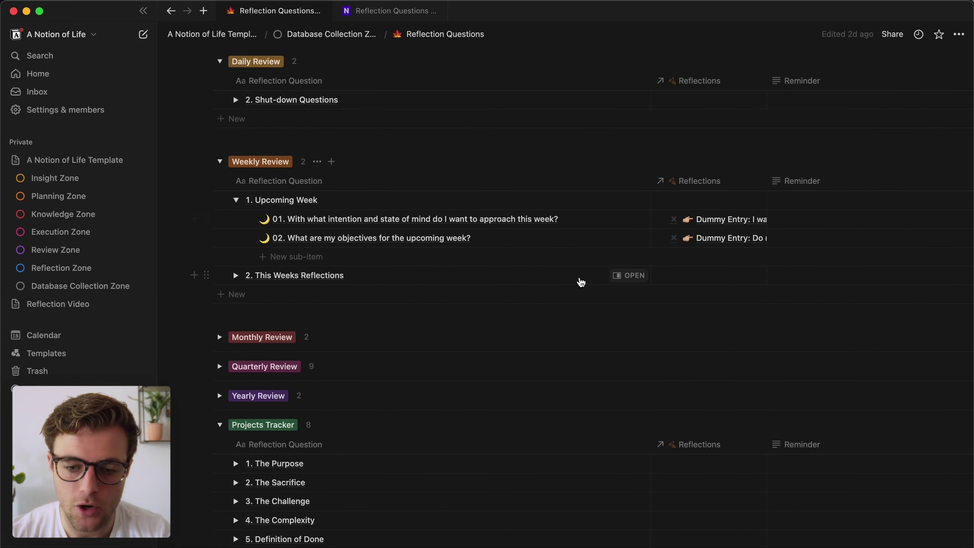
scroll(579, 280, "down", 3)
left_click(678, 165)
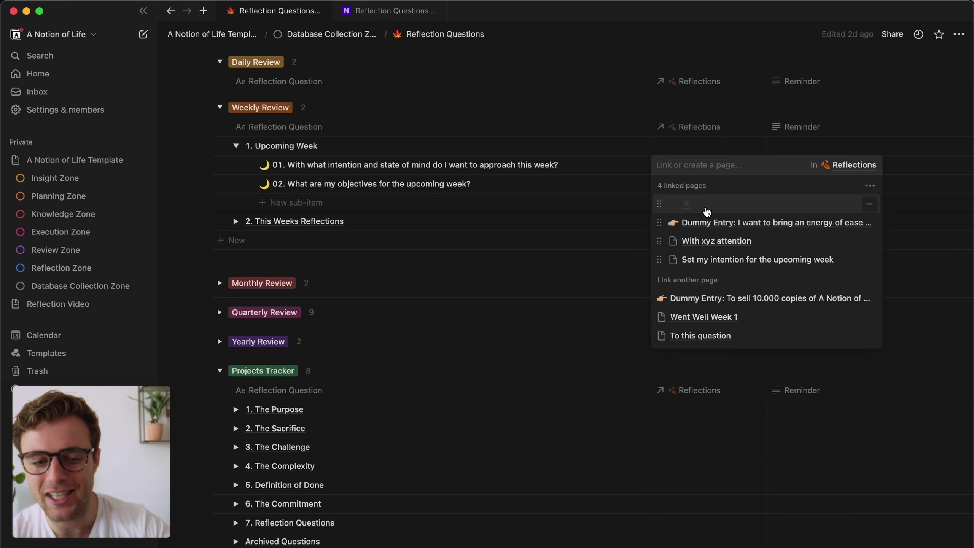
left_click(705, 209)
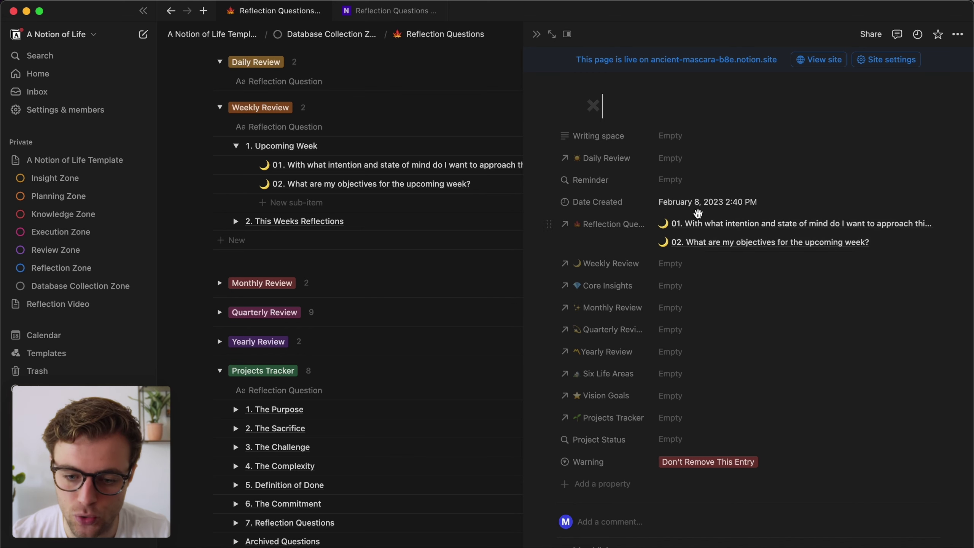
left_click(536, 35)
Expand The Purpose under Projects Tracker and inspect the Reflection Questions related to its first question's ✖ entry.
left_click(236, 409)
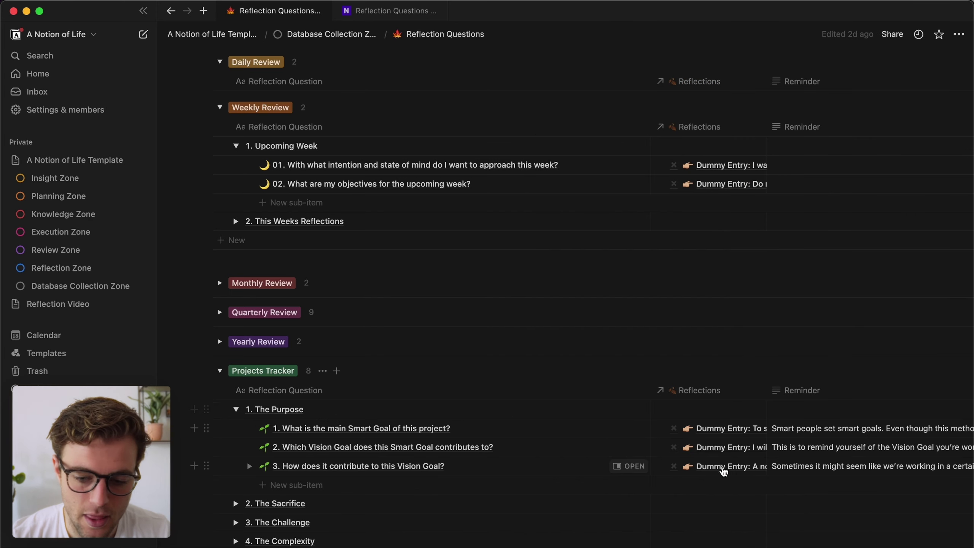
scroll(690, 422, "down", 1)
left_click(674, 392)
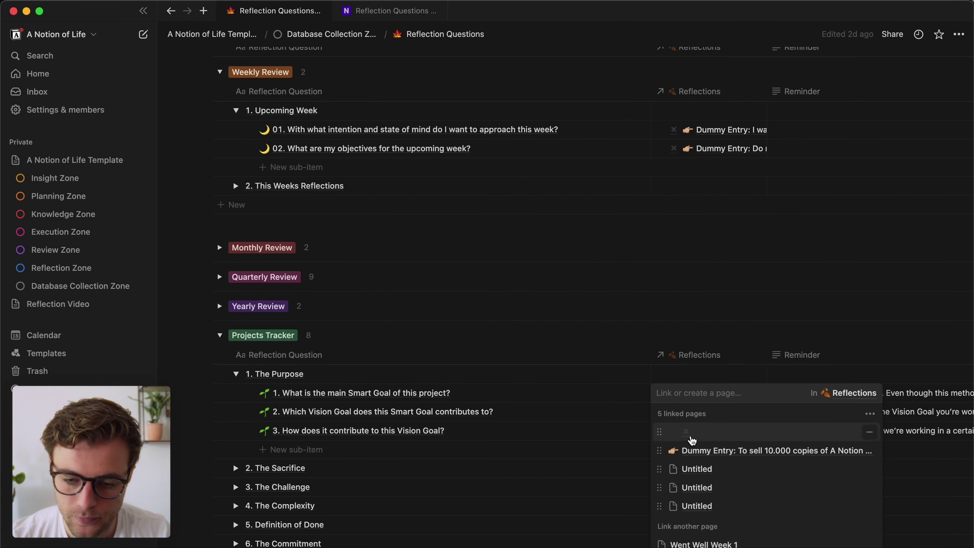
left_click(692, 444)
scroll(690, 384, "down", 3)
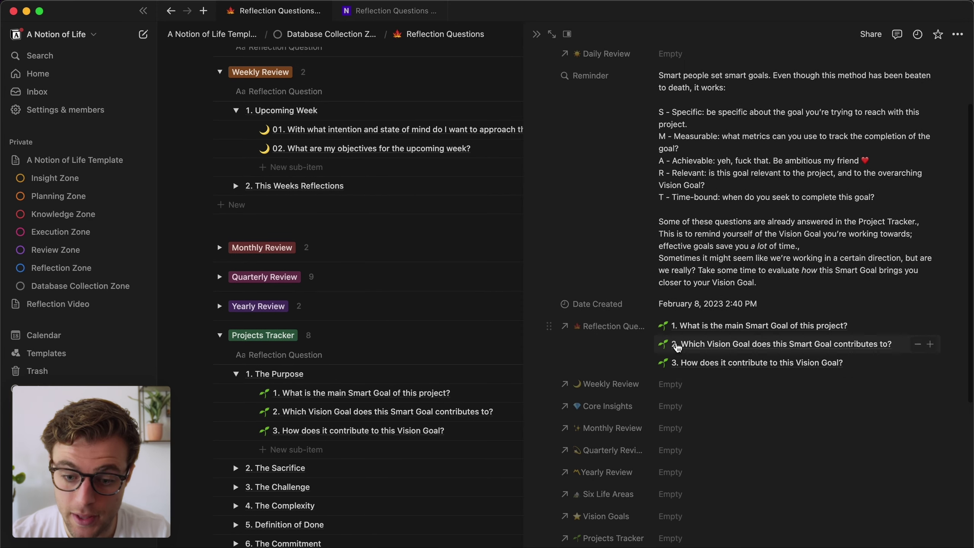
left_click(536, 34)
Expand The Sacrifice under Projects Tracker and inspect the ✖ entry linked to its first question.
left_click(236, 357)
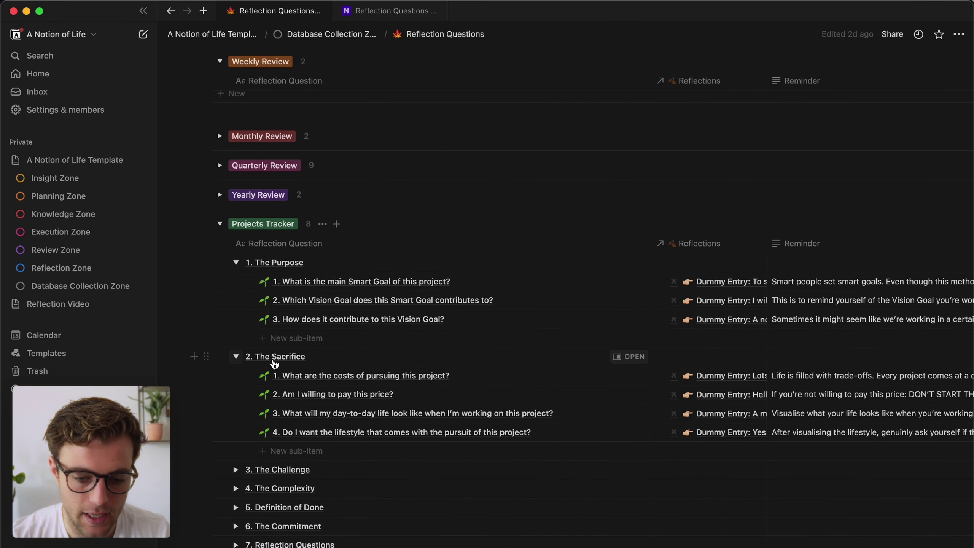
left_click(687, 378)
left_click(686, 415)
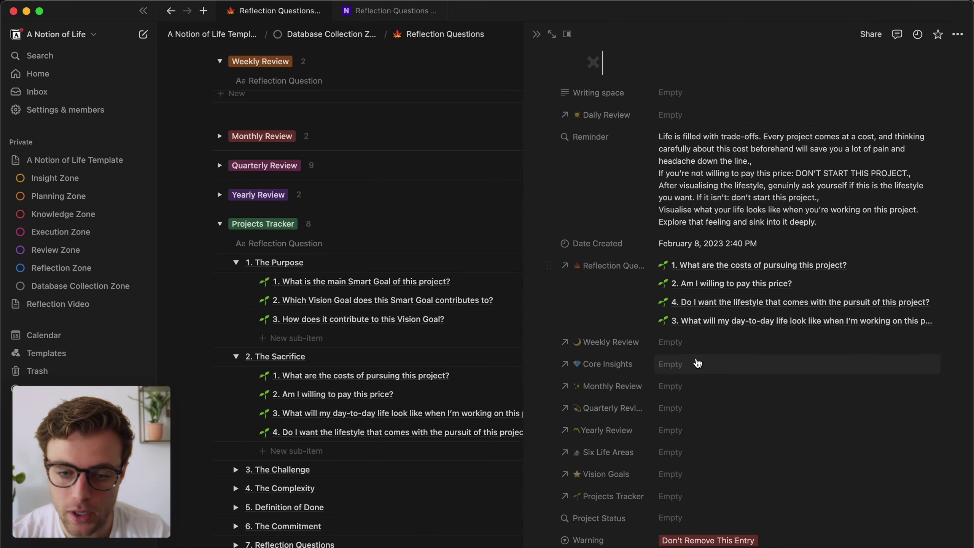
left_click(536, 35)
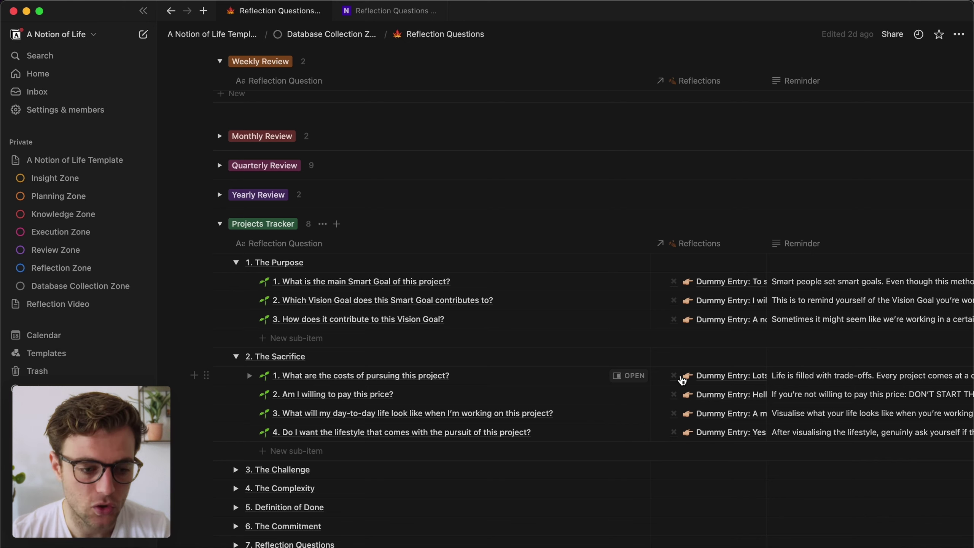
Return to the Database Collection Zone and open the Reflections database.
left_click(84, 288)
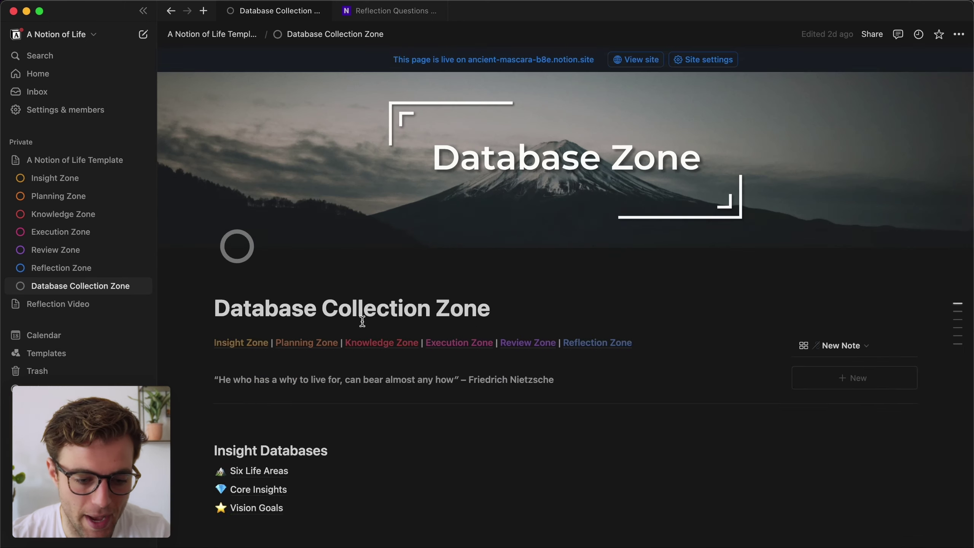
scroll(383, 321, "down", 15)
scroll(345, 346, "down", 2)
left_click(286, 370)
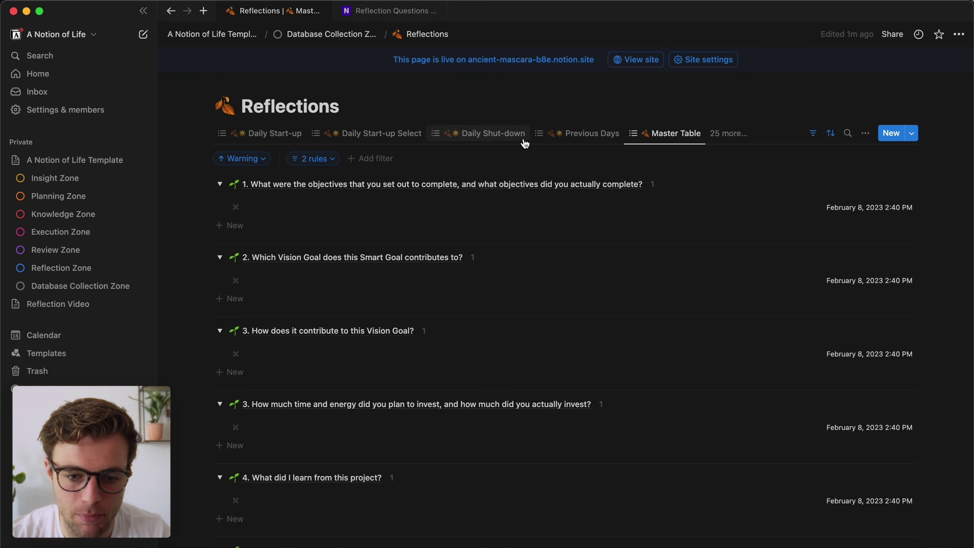
Open the Daily Shut-down view and examine its advanced filter rules.
left_click(491, 137)
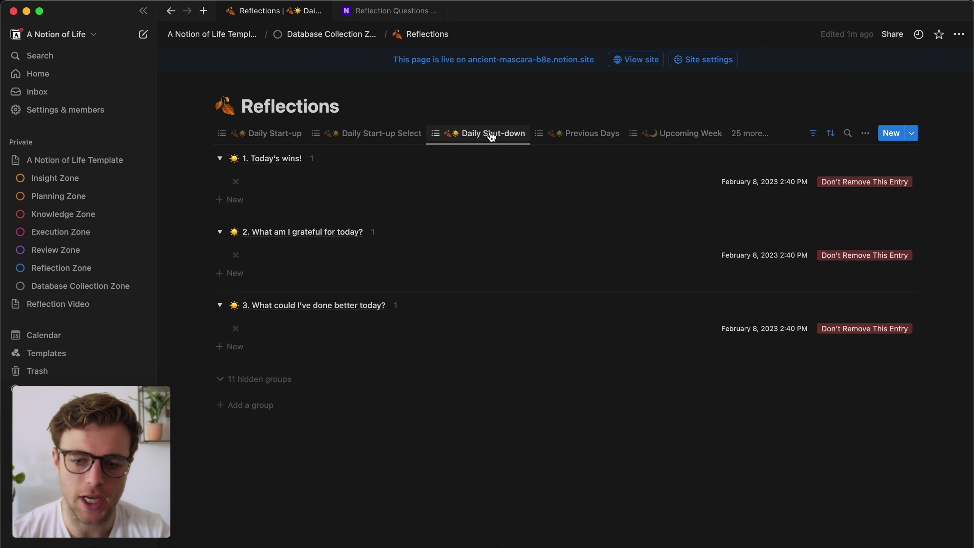
left_click(818, 141)
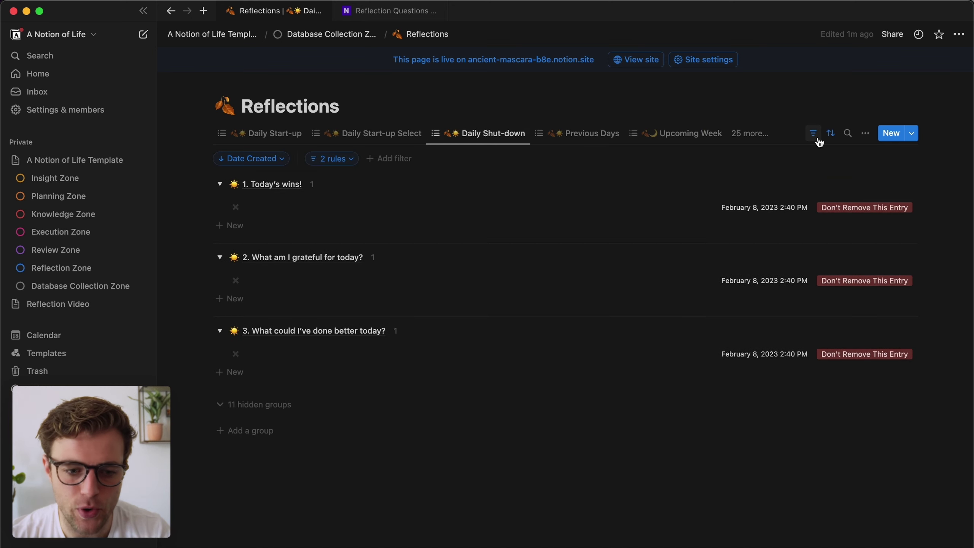
left_click(341, 162)
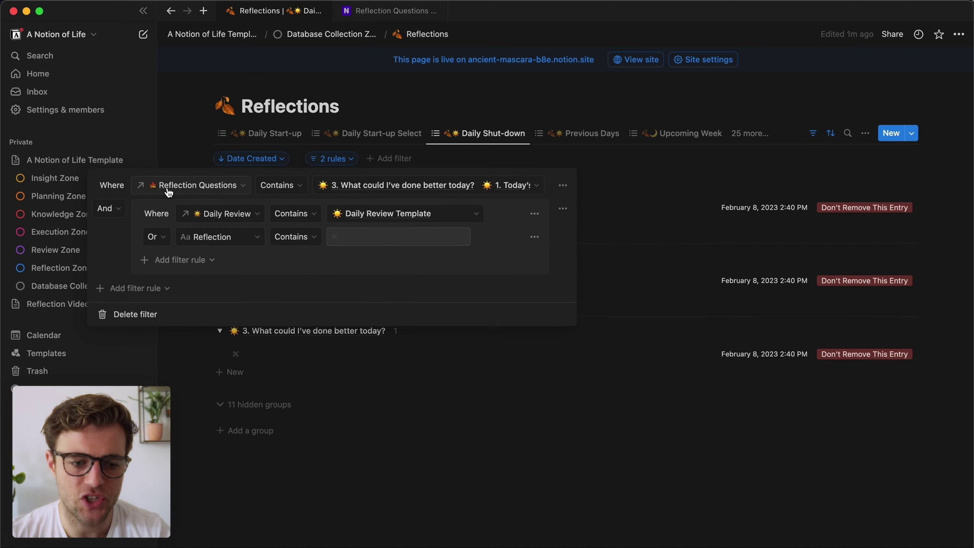
Inspect the Daily Shut-down filter's Reflection Questions values and its nested Daily Review and Reflection conditions, then close the filter.
left_click(369, 188)
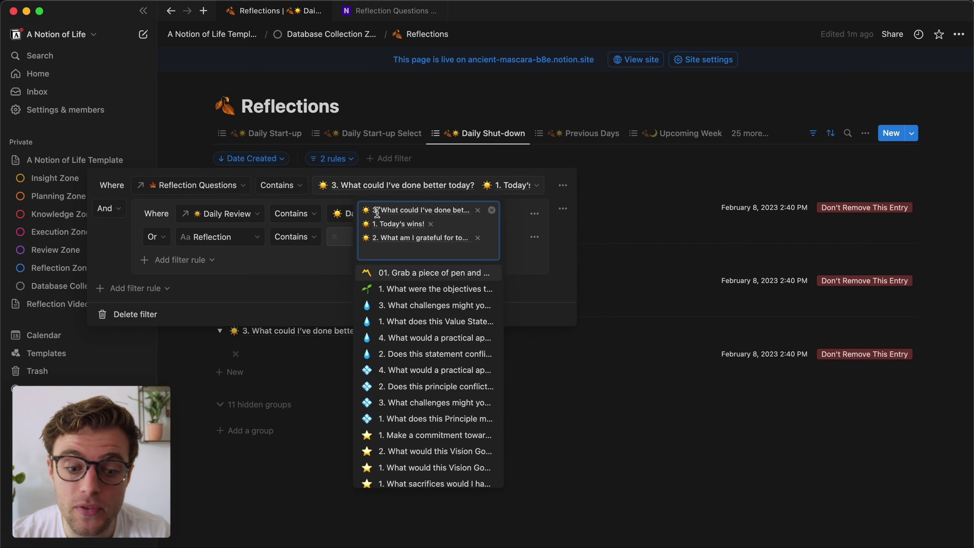
left_click(300, 282)
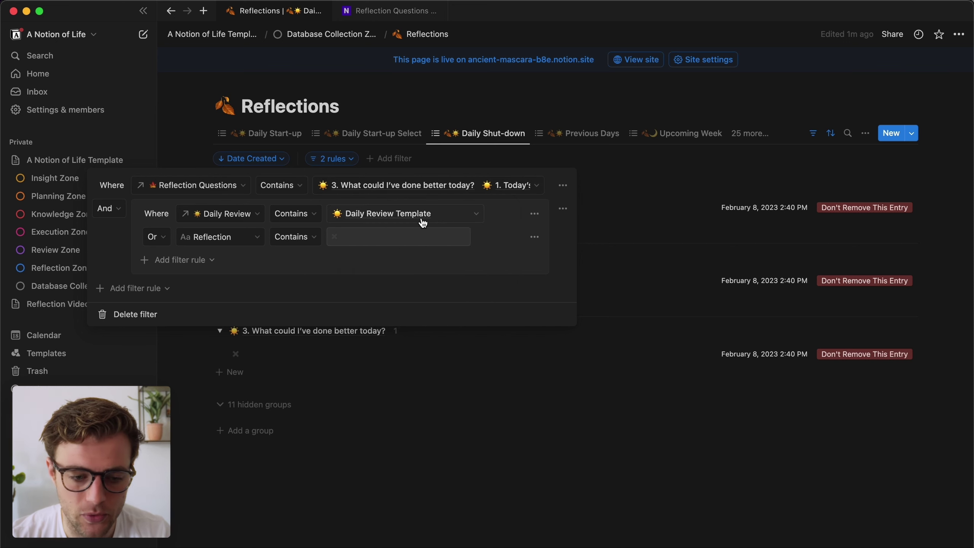
left_click(354, 235)
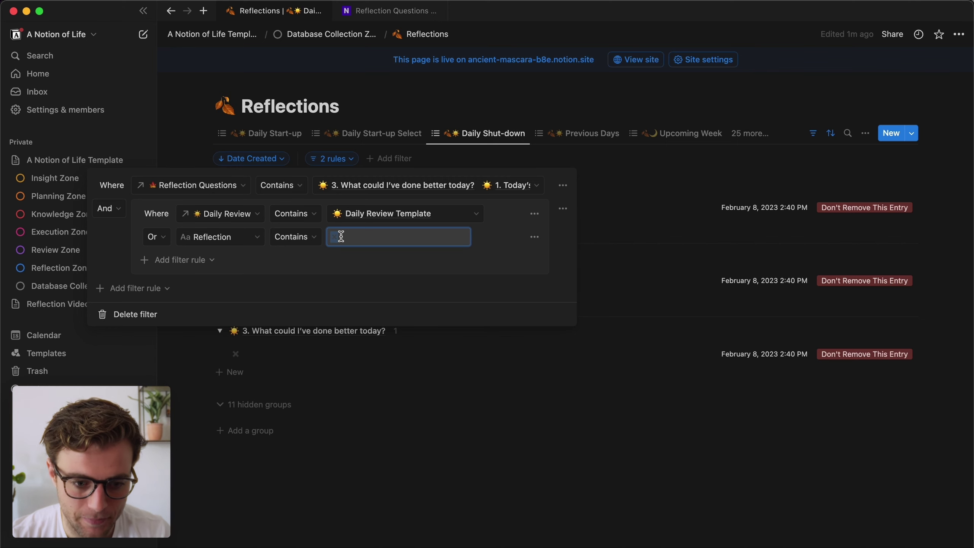
left_click(498, 463)
Open the ✖ entry, try unlinking the question "1. Today's wins!" from its Reflection Questions, and undo the removal.
left_click(237, 285)
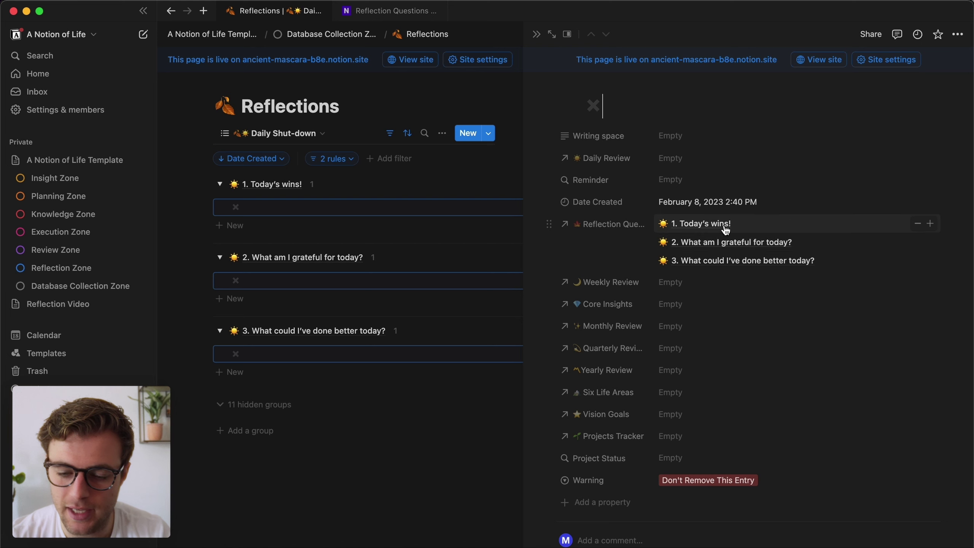
left_click(919, 226)
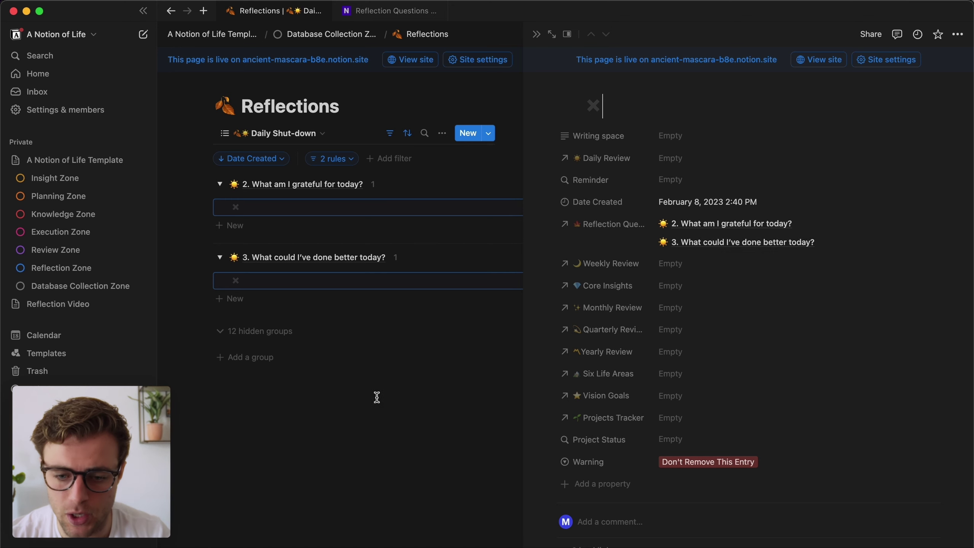
key("super+z")
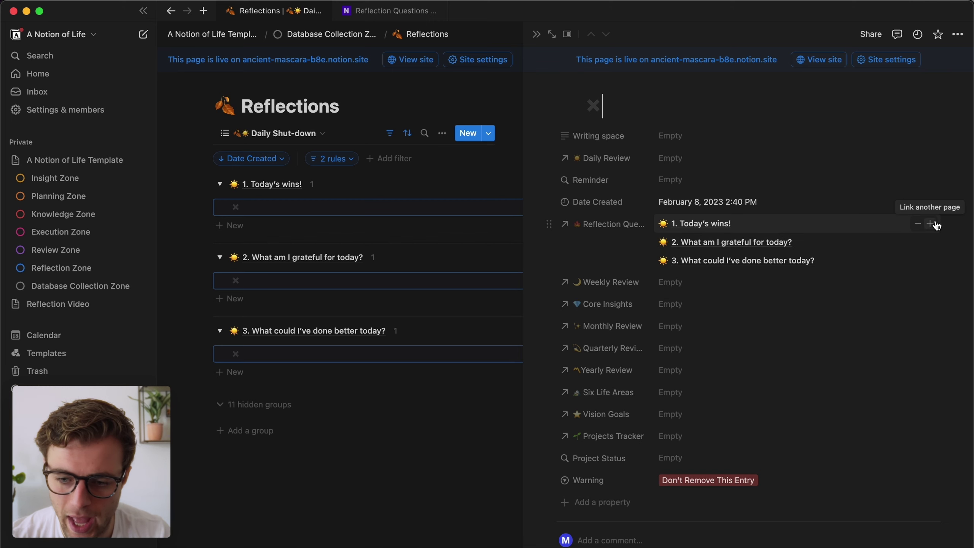
Link "1. What were the objectives that you set out to complete..." to the ✖ entry as another Reflection Question.
left_click(935, 222)
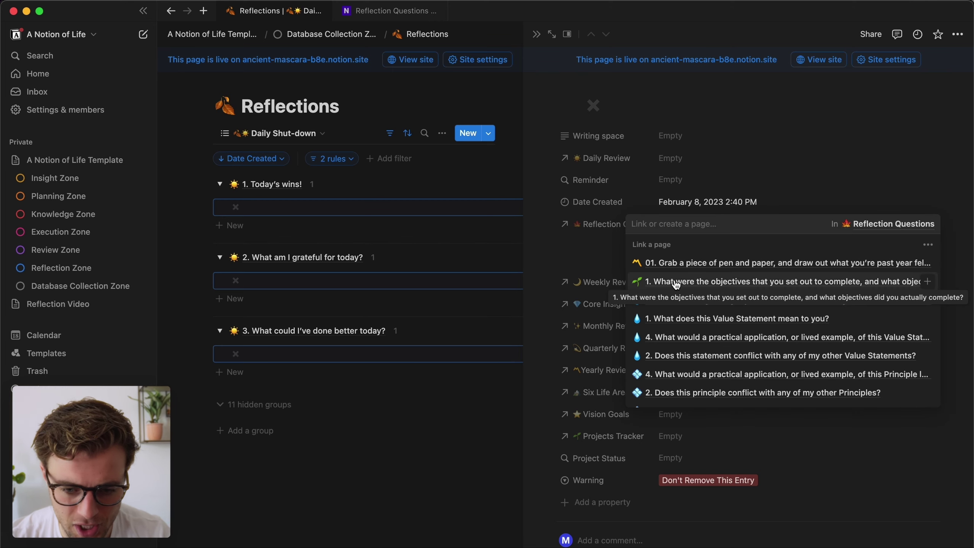
left_click(686, 282)
key("Escape")
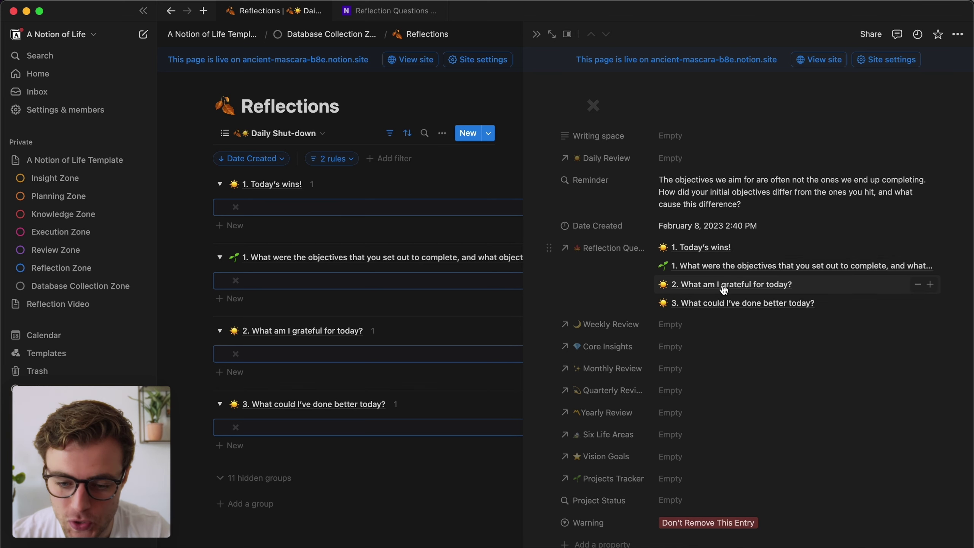
Check which reflection questions the Daily Shut-down view's filter contains.
left_click(338, 159)
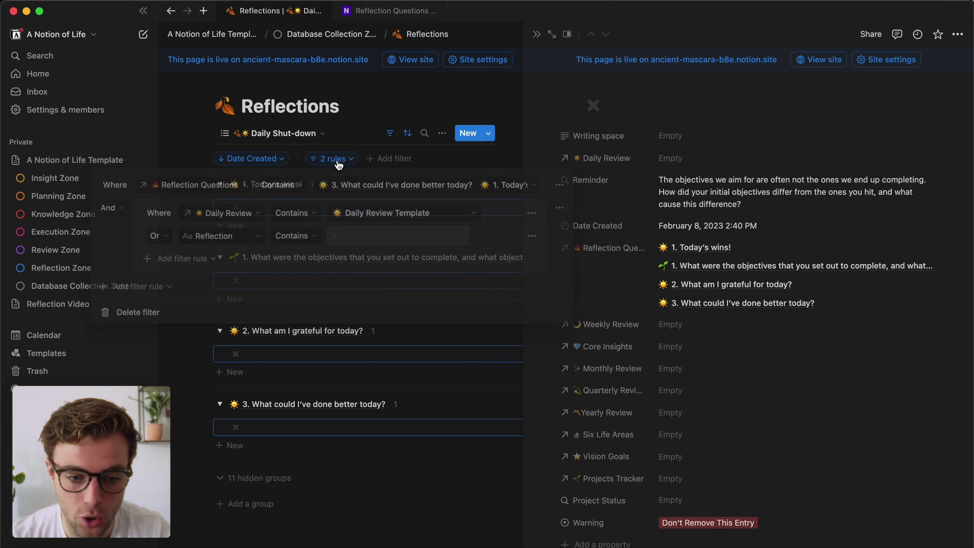
left_click(361, 186)
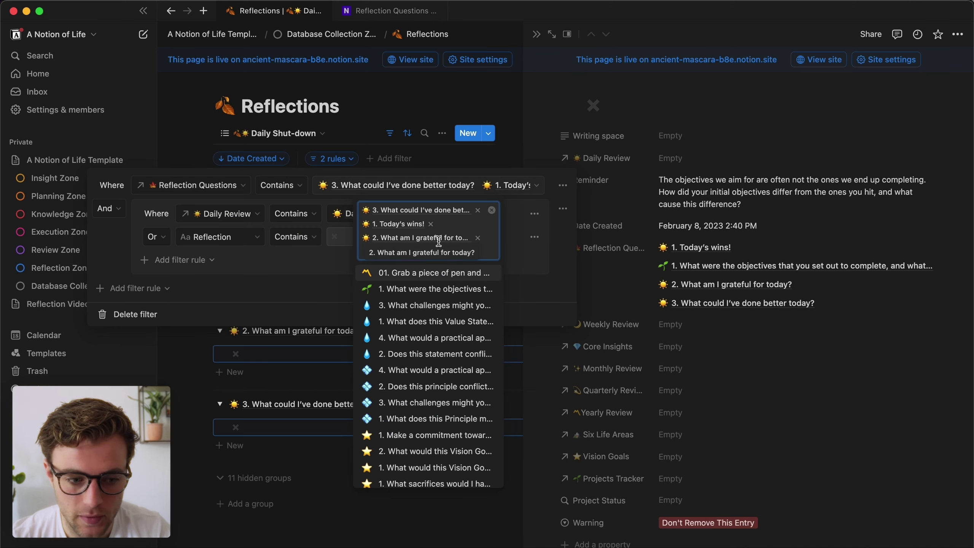
left_click(716, 129)
left_click(716, 124)
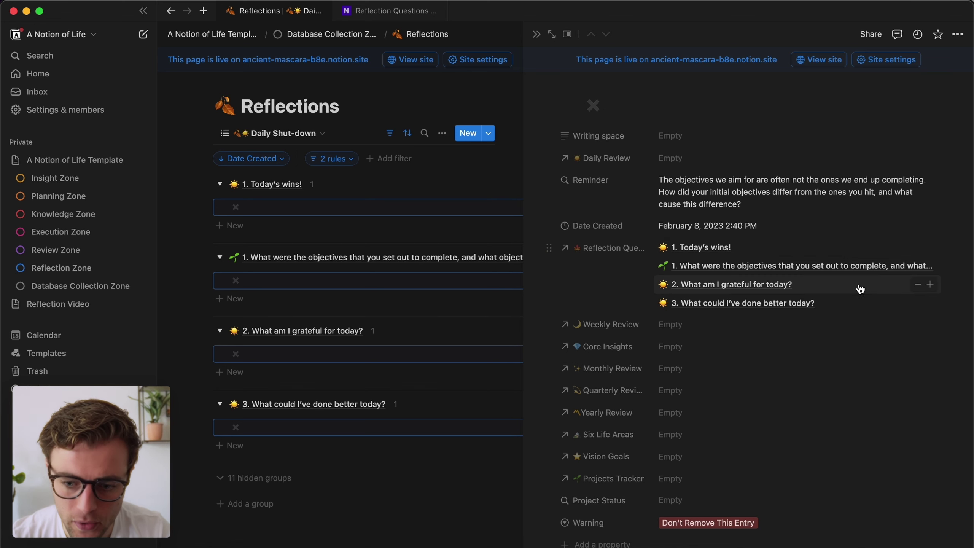
Try unlinking "2. What am I grateful for today?" and "3. What could I've done better today?" from the ✖ entry and recheck the view's filter.
left_click(918, 285)
left_click(919, 286)
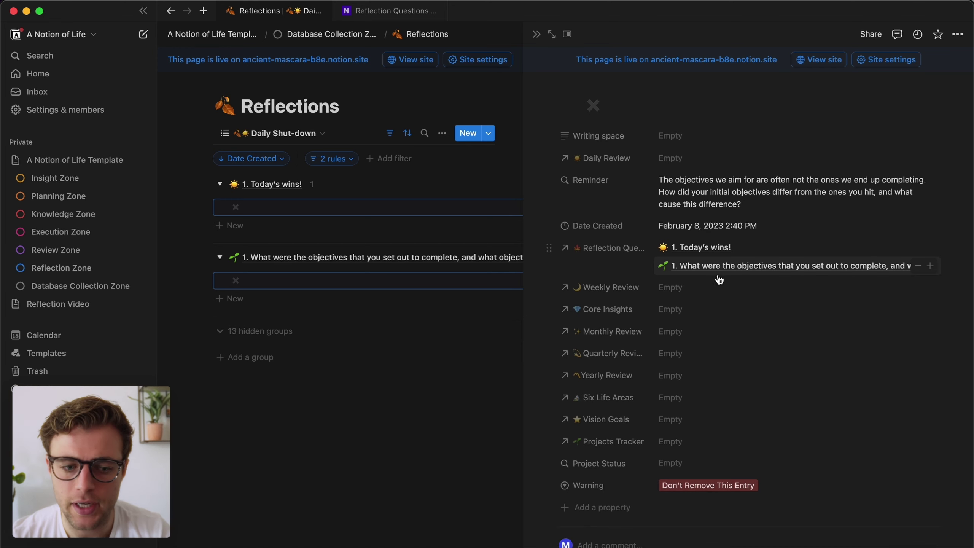
left_click(334, 158)
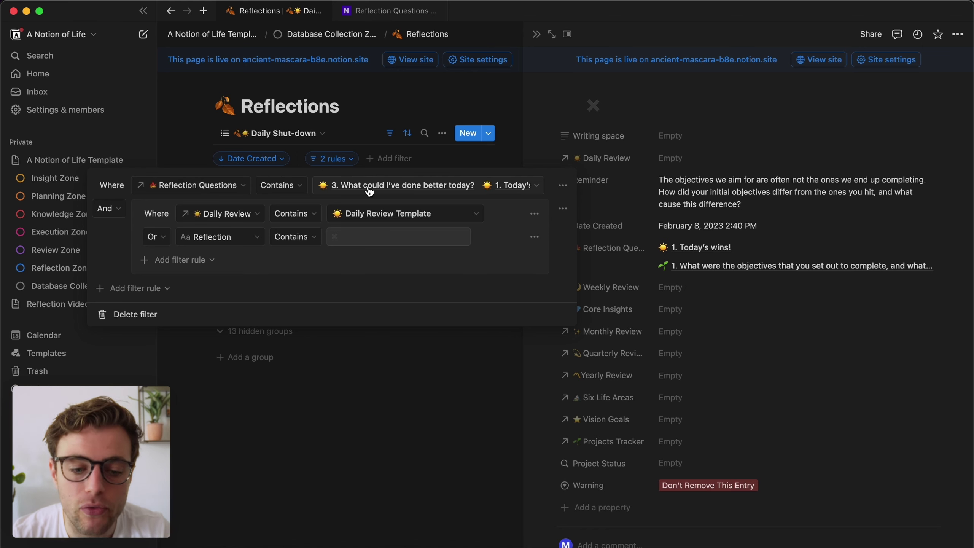
left_click(388, 188)
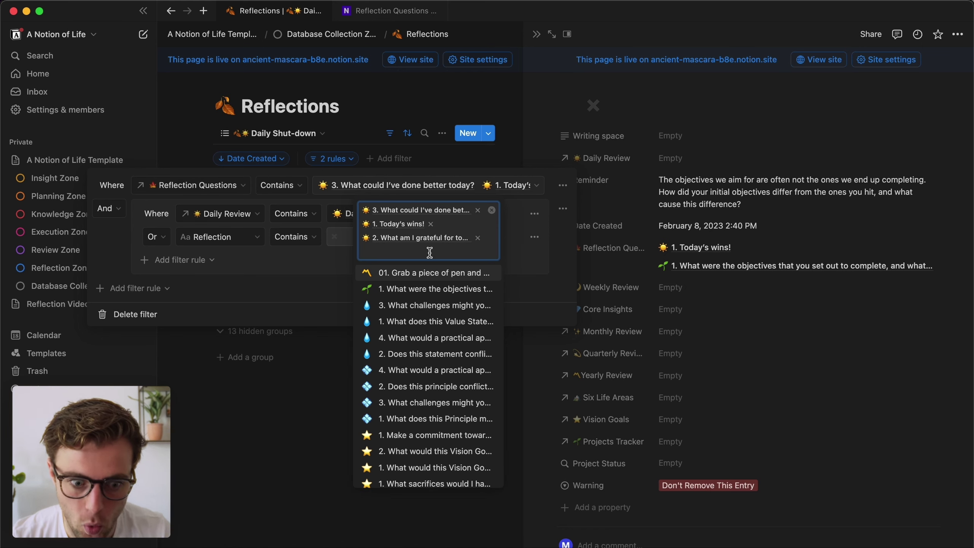
left_click(302, 293)
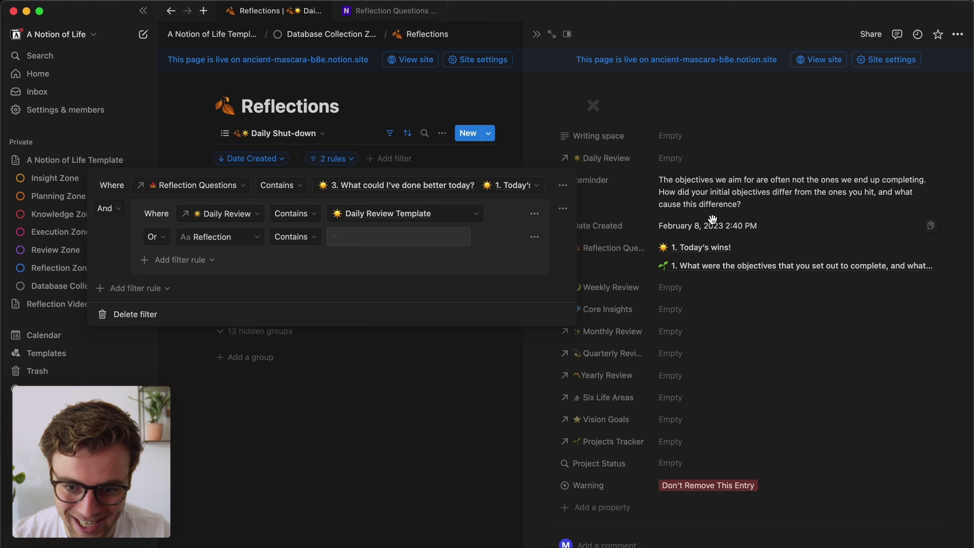
left_click(787, 101)
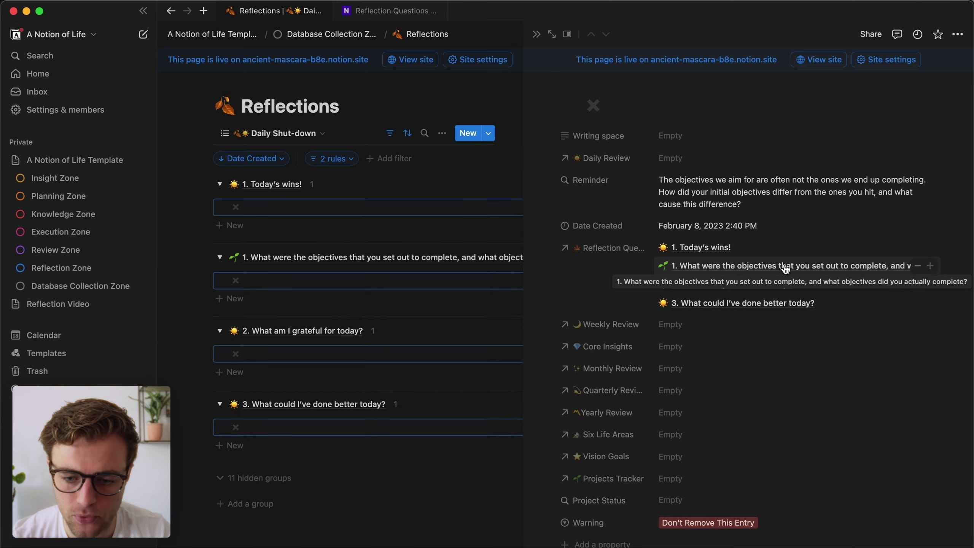
Unlink the question about the objectives set out to complete from the ✖ entry and close the entry.
left_click(918, 266)
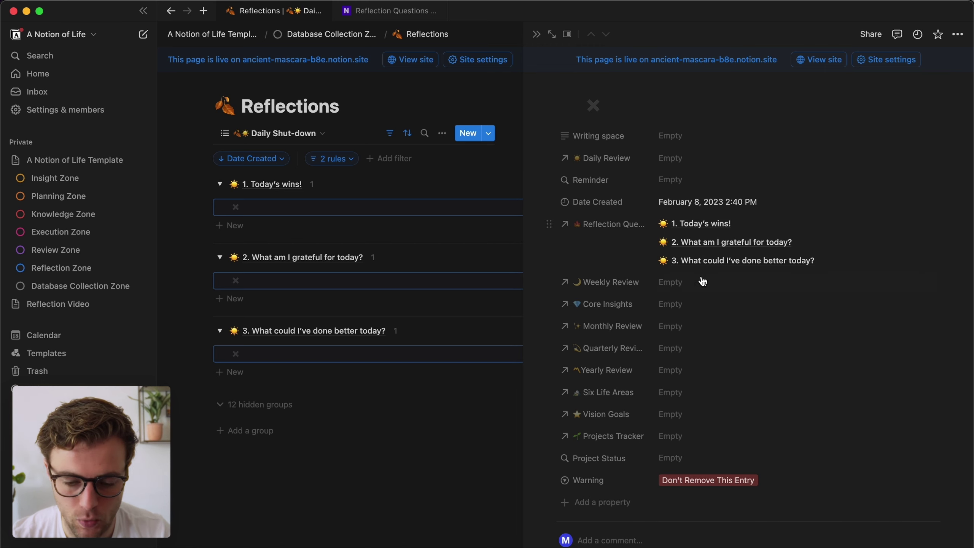
left_click(535, 38)
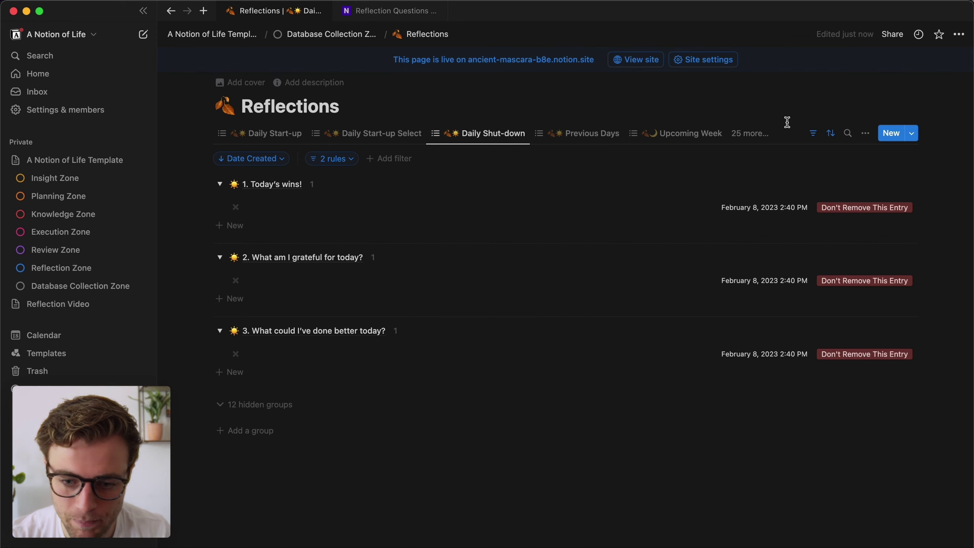
Look through the full list of saved views in the Reflections database.
left_click(757, 134)
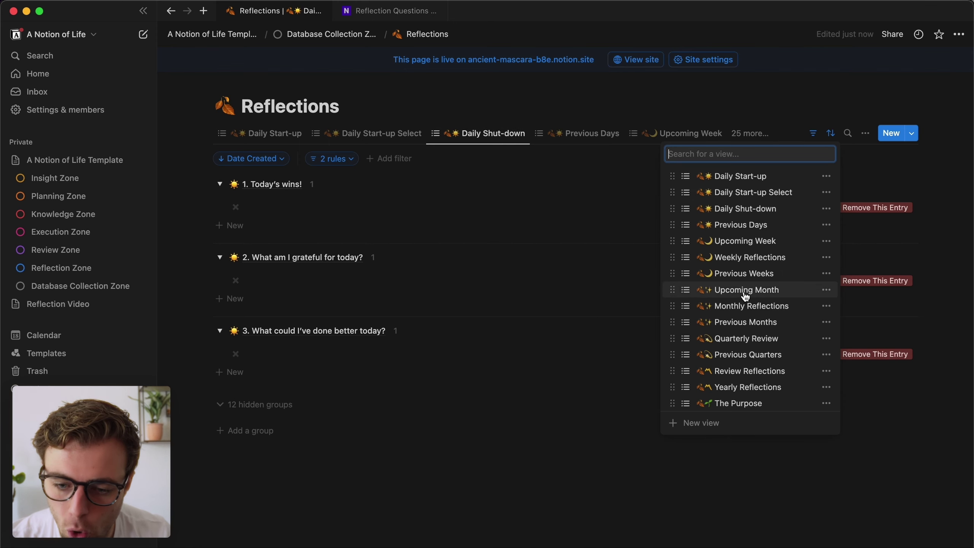
scroll(746, 289, "down", 10)
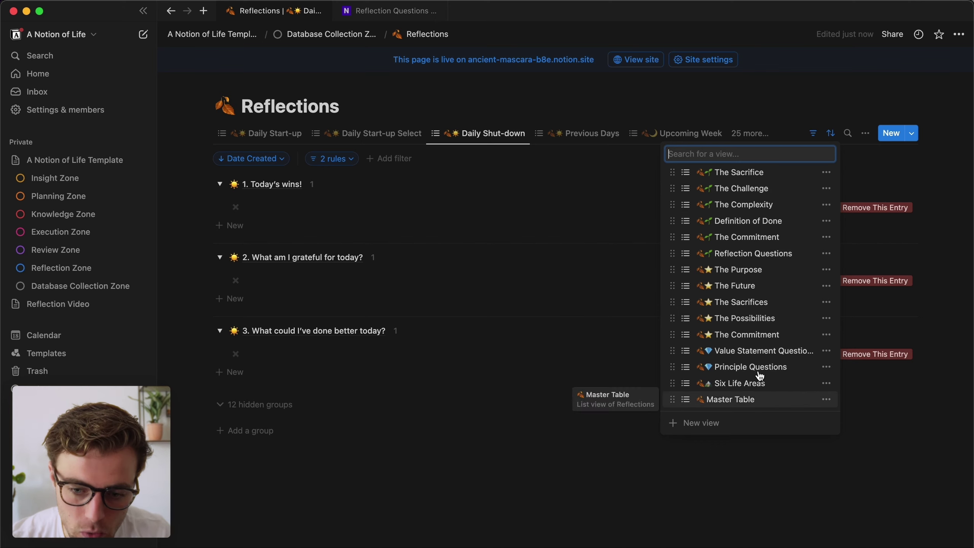
scroll(731, 282, "up", 10)
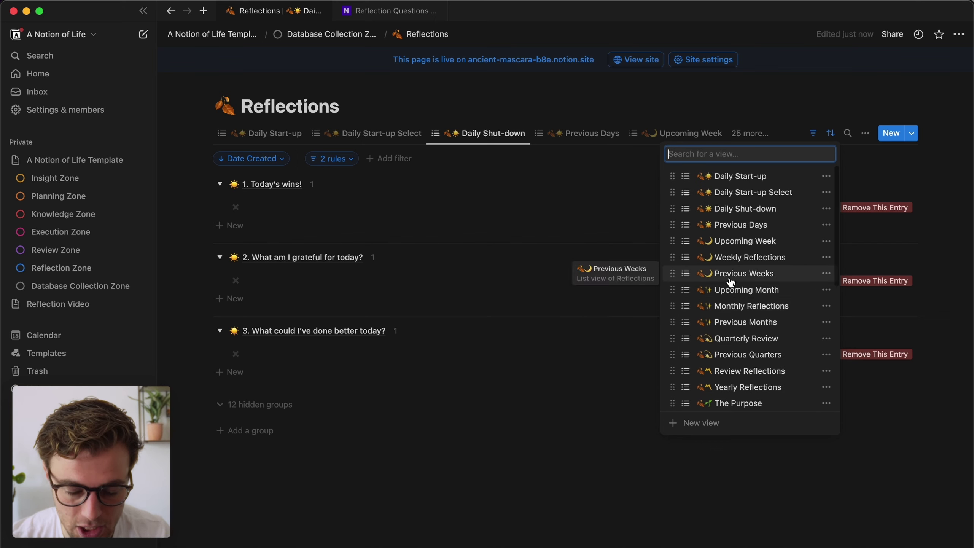
scroll(732, 276, "down", 5)
scroll(747, 238, "up", 4)
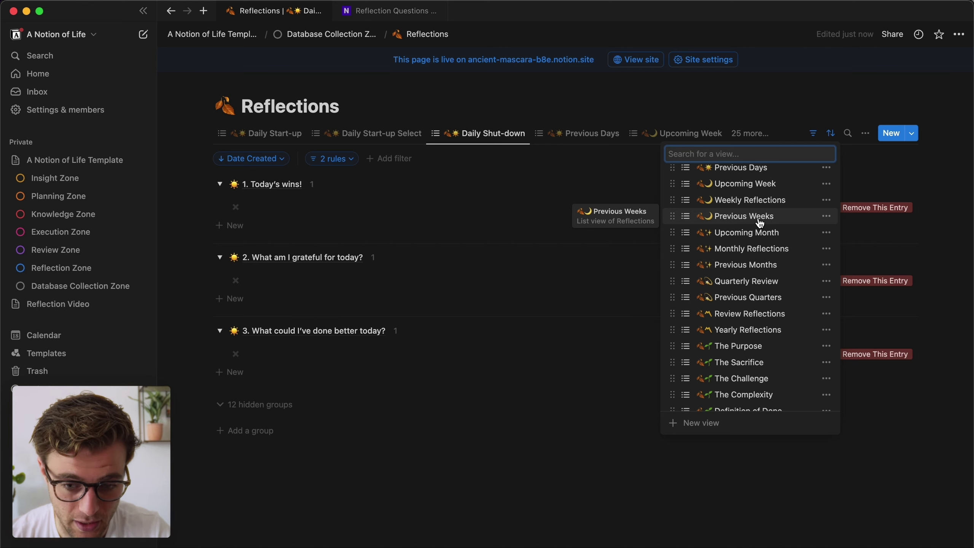
left_click(381, 317)
Duplicate the Daily Shut-down view and inspect the Reflection Questions values in the copy's filter.
left_click(475, 142)
left_click(484, 220)
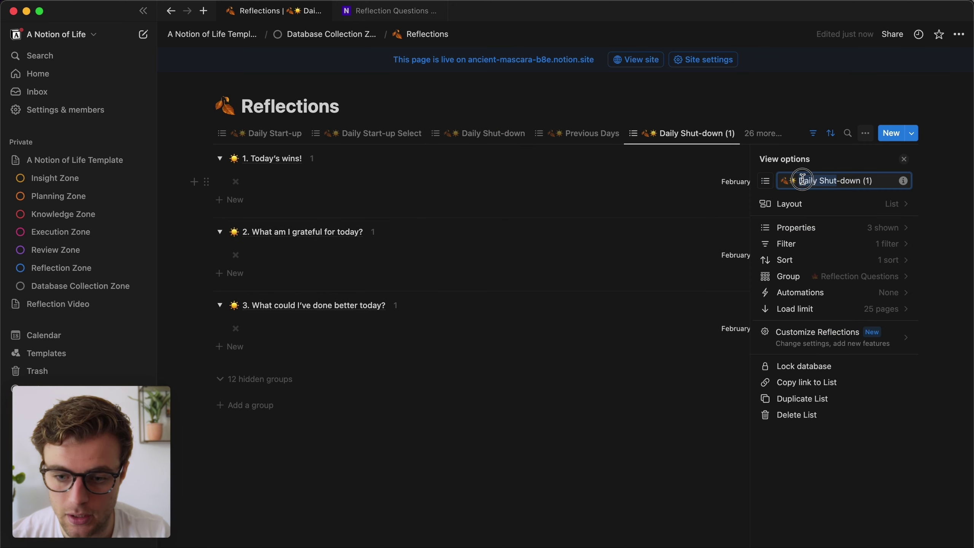
left_click(315, 167)
left_click(320, 159)
left_click(394, 187)
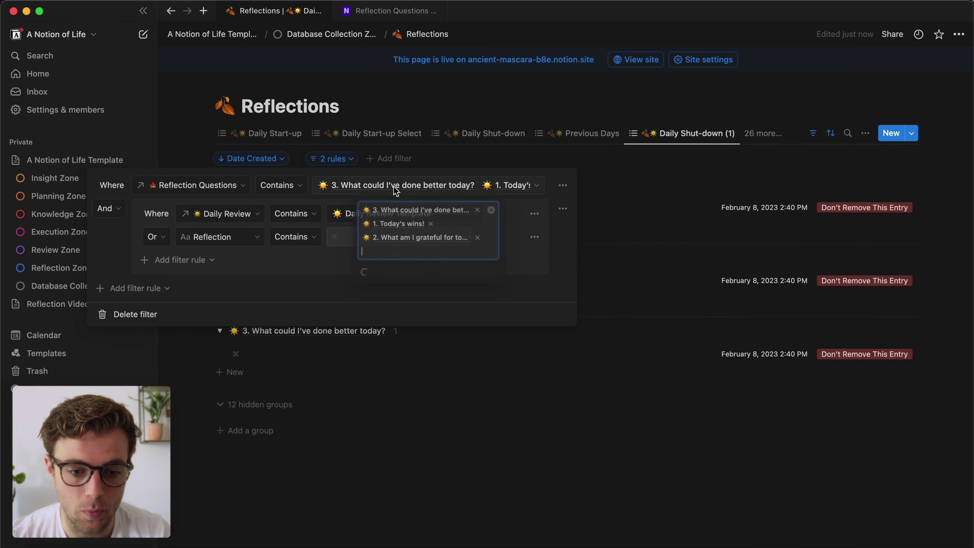
key("Escape")
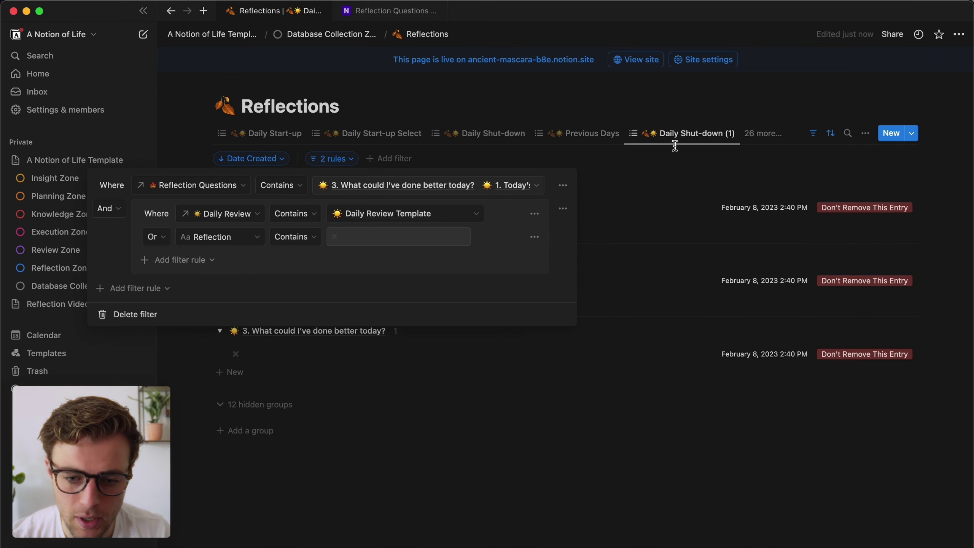
Delete the duplicated Daily Shut-down view.
left_click(681, 134)
left_click(664, 235)
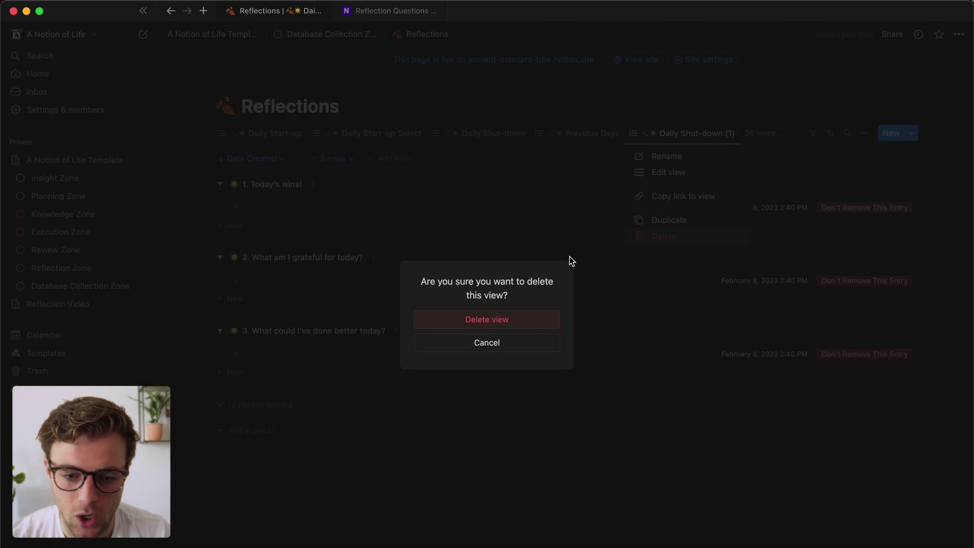
left_click(512, 322)
Review the project-related question views in the Reflections database's view list.
left_click(744, 132)
scroll(739, 349, "down", 5)
scroll(740, 231, "up", 2)
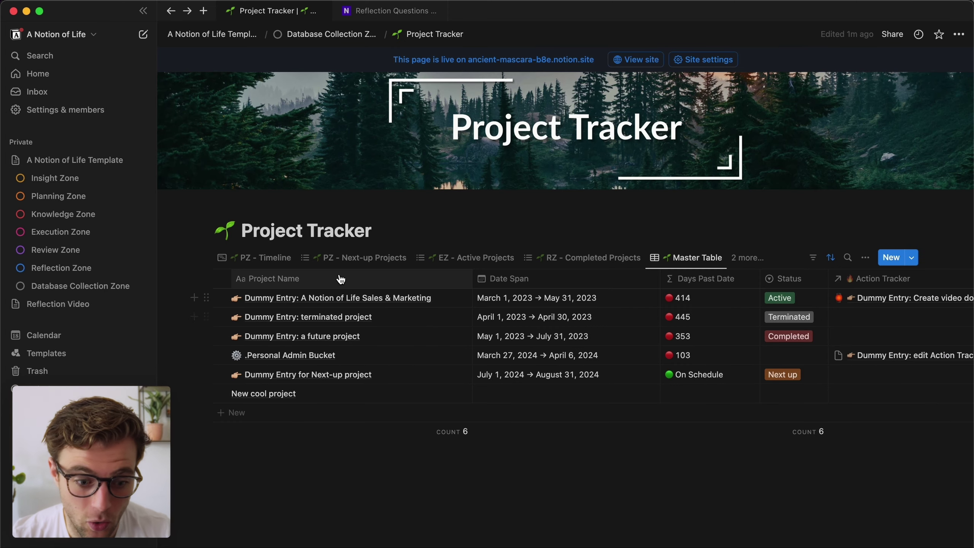
Open the Project Tracker's New Projects Template for editing and go to its Preparatory Questions section.
left_click(916, 258)
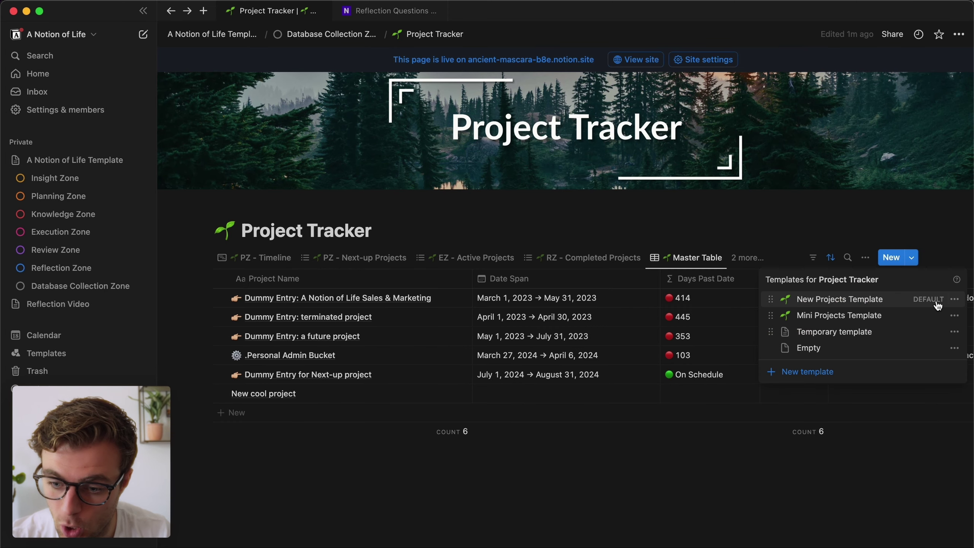
left_click(956, 300)
left_click(858, 298)
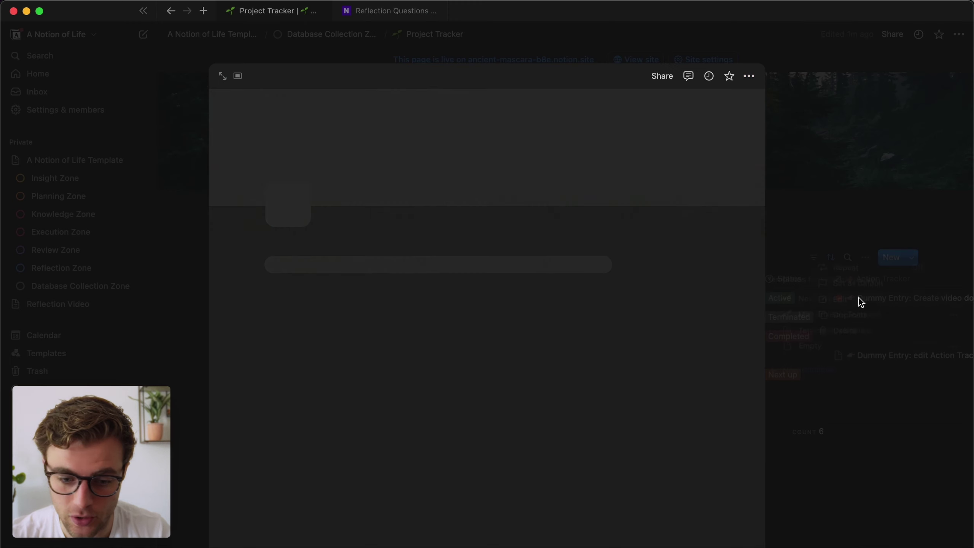
scroll(435, 314, "down", 10)
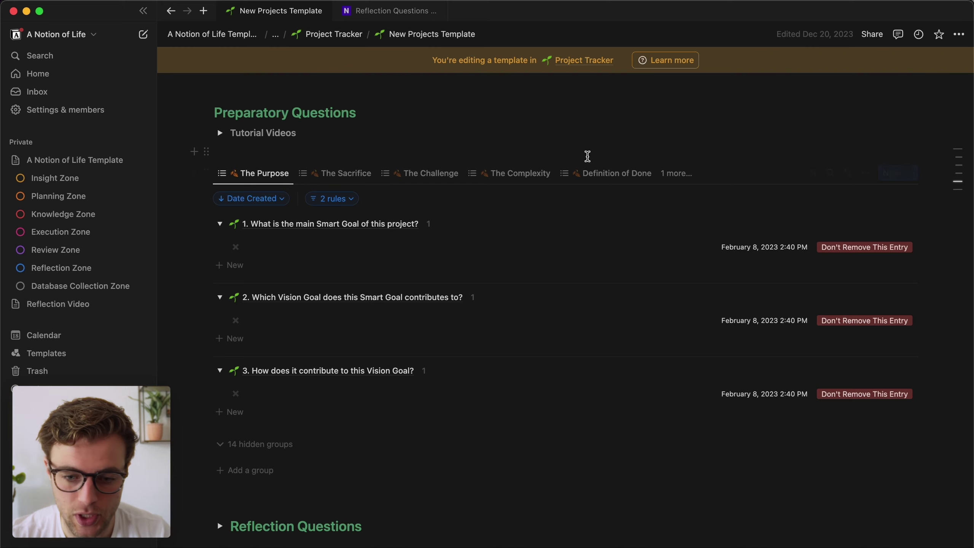
Delete The Purpose view from the Preparatory Questions linked database.
left_click(273, 177)
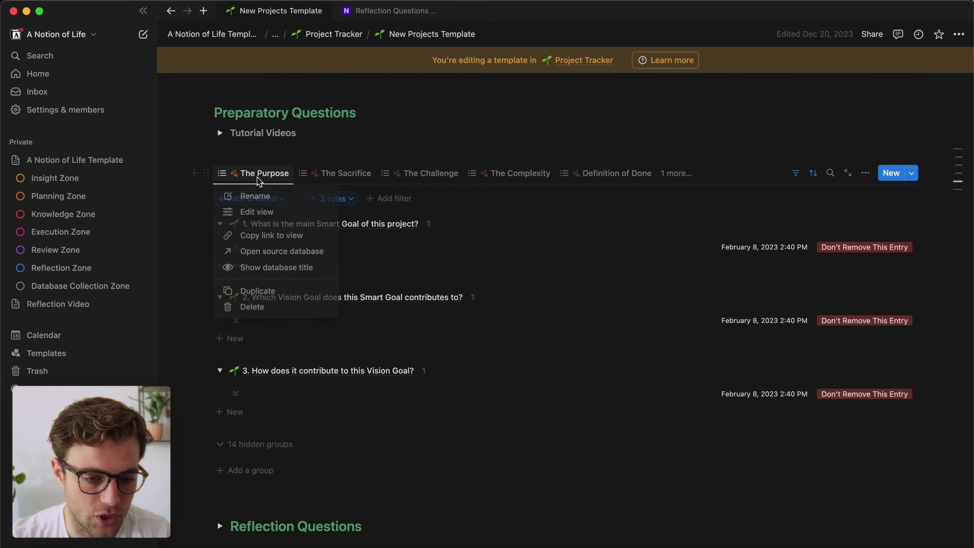
left_click(276, 311)
left_click(495, 318)
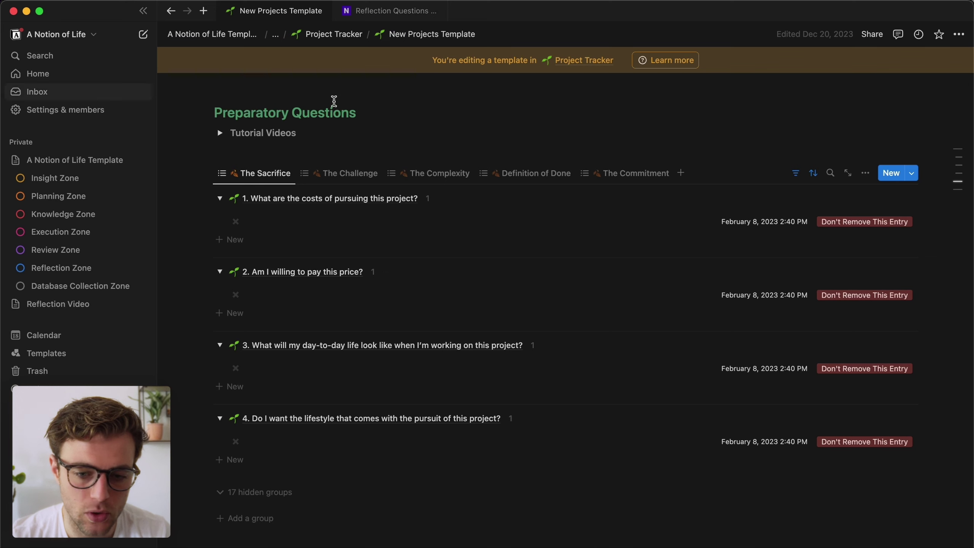
Add a view to the Preparatory Questions linked database by reusing the project-related The Purpose view from Reflections.
left_click(680, 173)
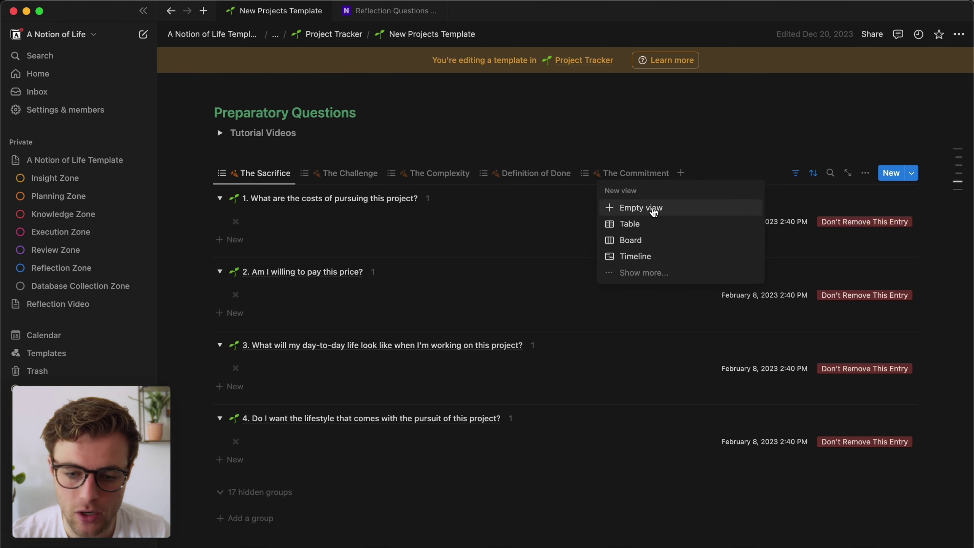
left_click(653, 210)
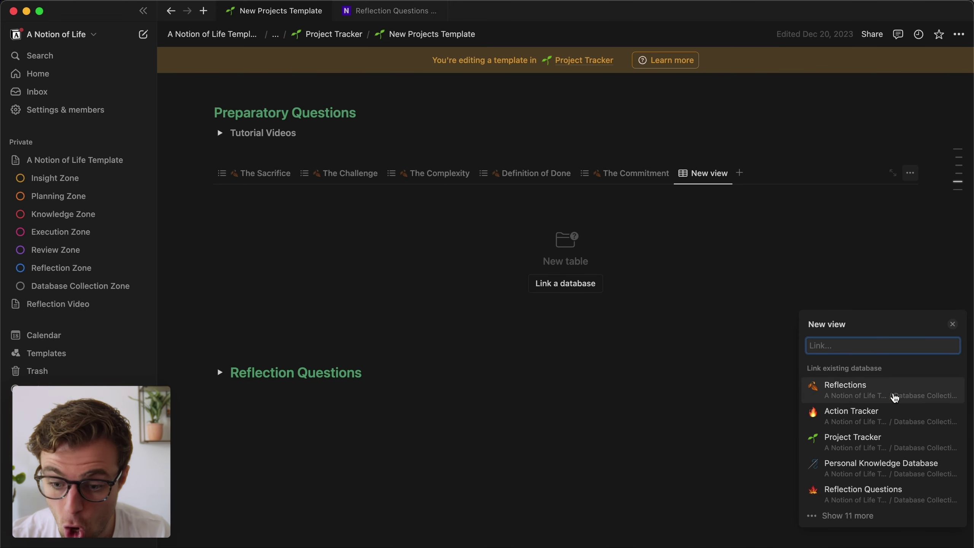
left_click(890, 397)
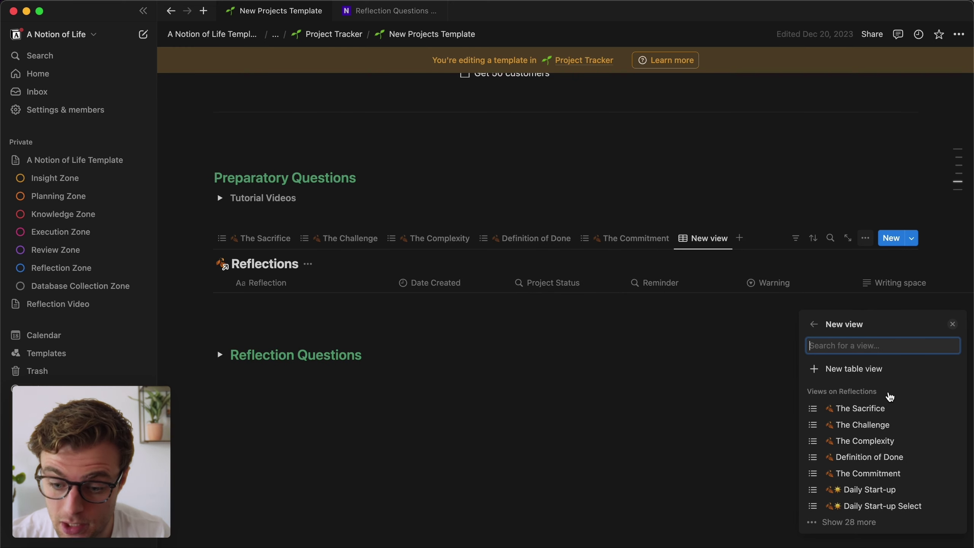
left_click(860, 507)
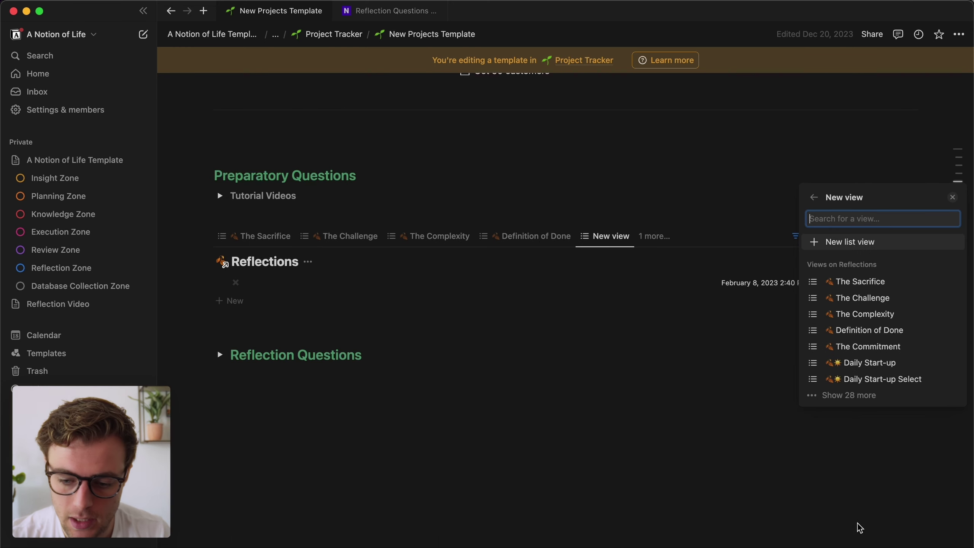
left_click(844, 399)
scroll(847, 399, "down", 5)
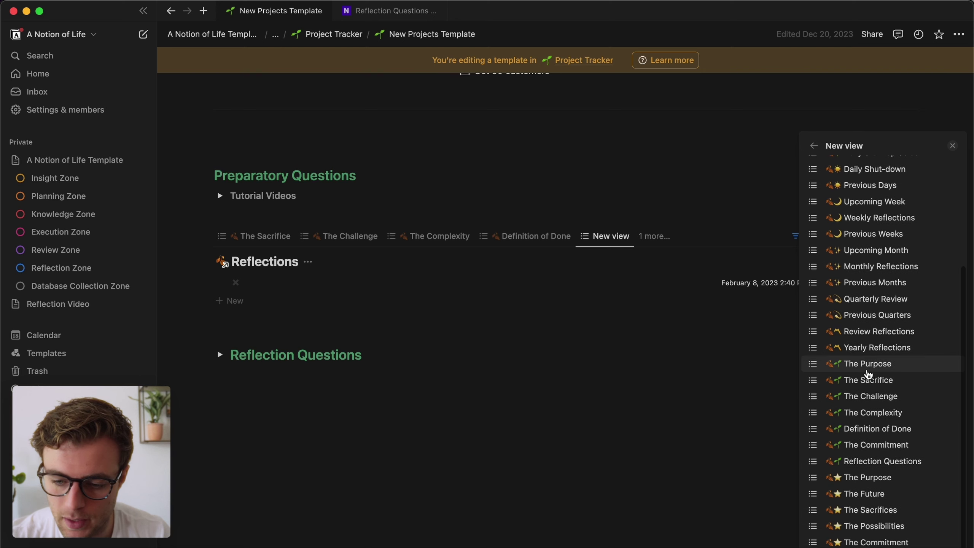
left_click(868, 363)
left_click(614, 135)
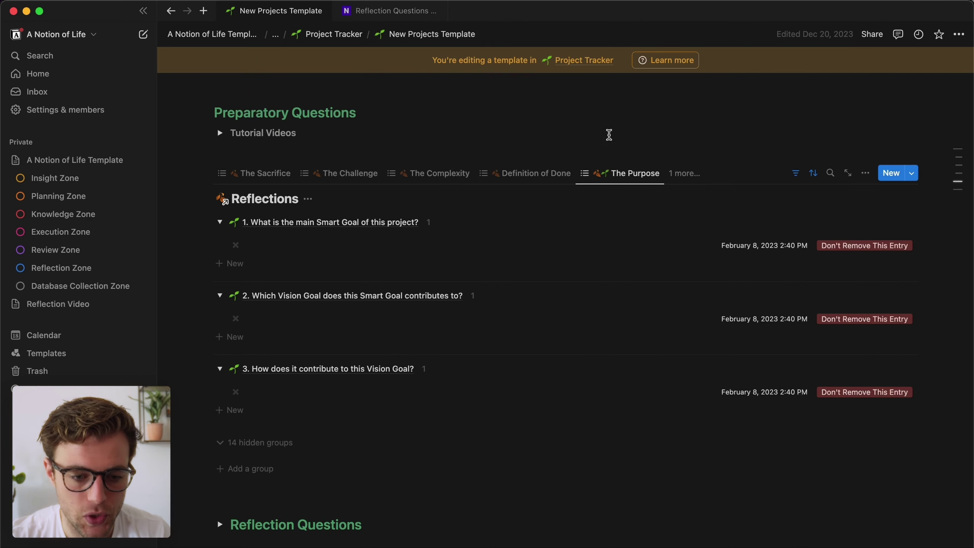
Hide the Reflections database title and move The Purpose view to the first position.
left_click(308, 198)
left_click(308, 260)
left_click_drag(663, 173, 252, 177)
Rename The Purpose view by removing the seedling emoji while keeping the leaf emoji.
left_click(271, 173)
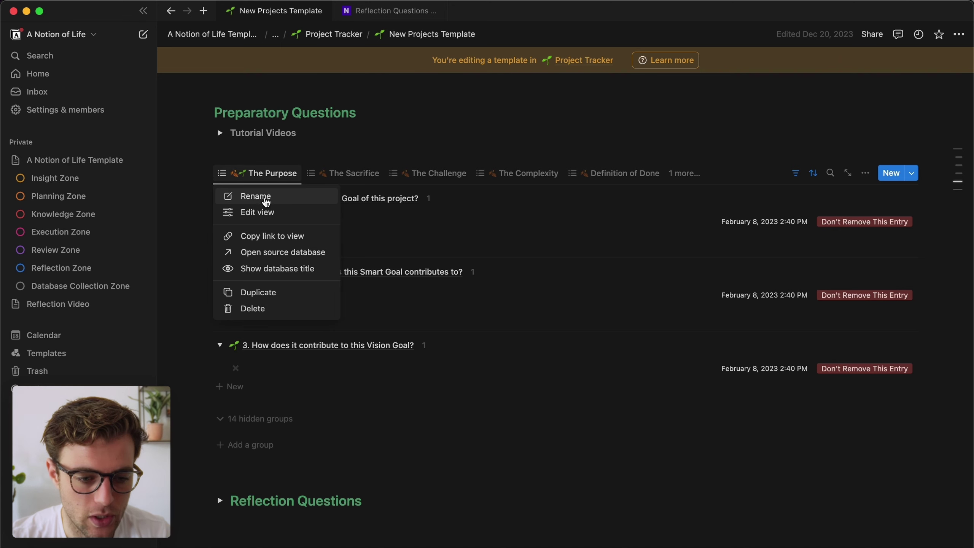
left_click(245, 211)
left_click(847, 215)
key("BackSpace")
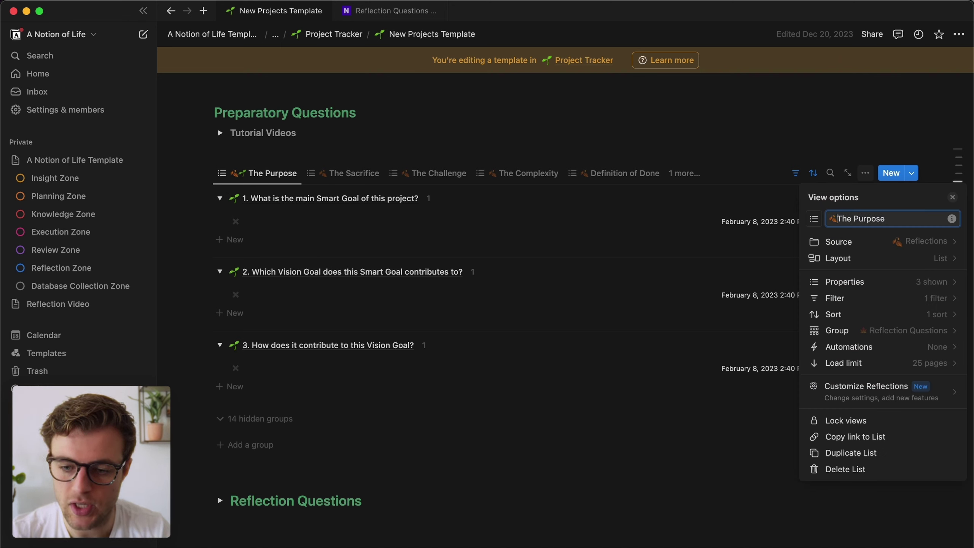
left_click(651, 125)
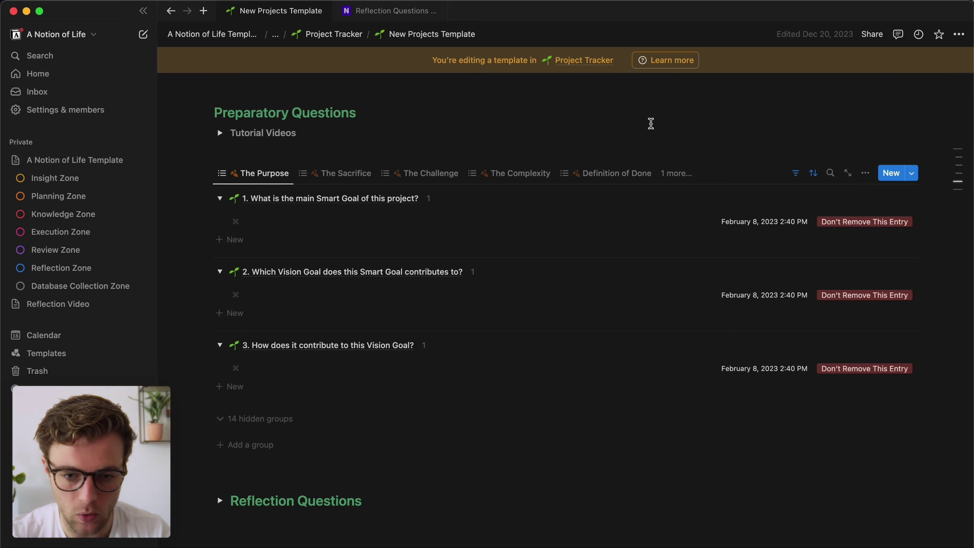
Return to the Project Tracker and add a new project named "New cool project AWESOME" to the Master Table.
key("super+bracketleft")
left_click(869, 227)
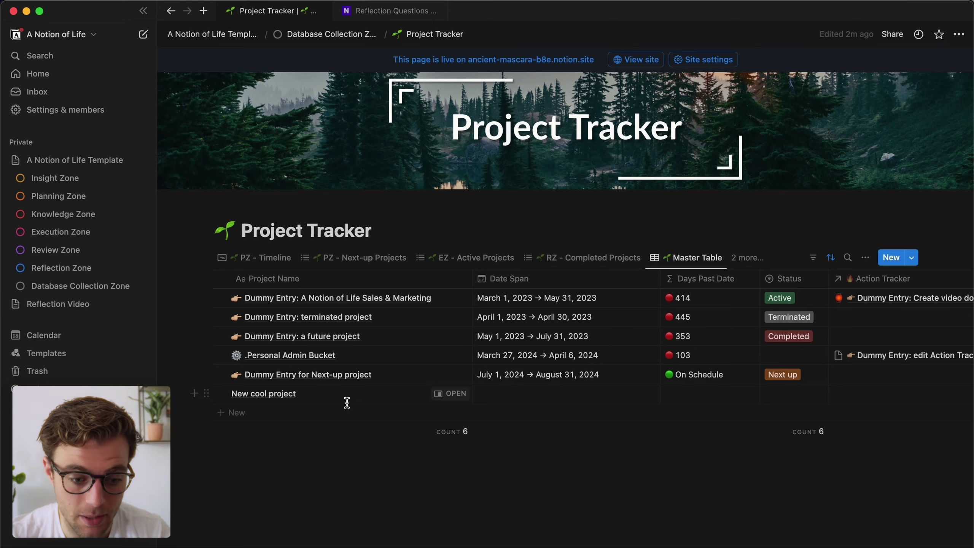
left_click(339, 412)
key("super+a")
type("New")
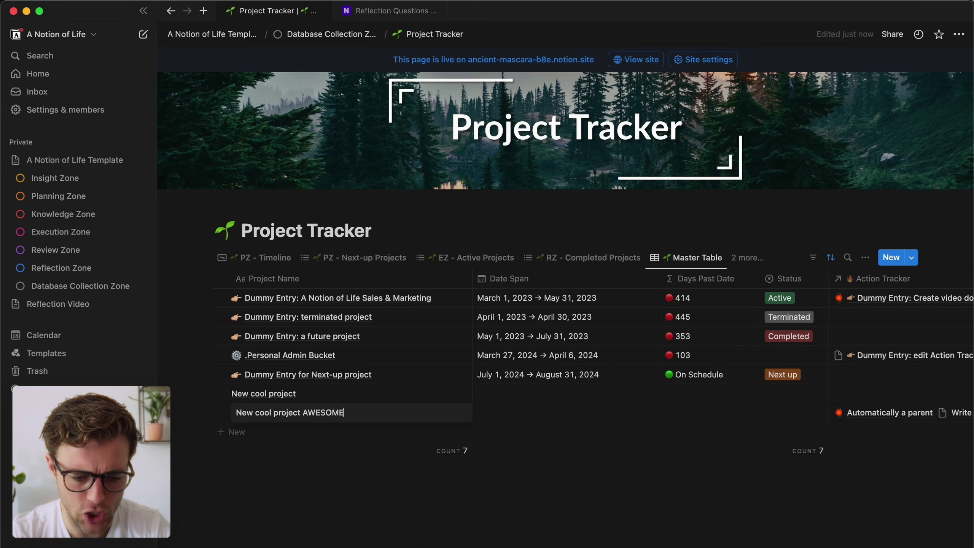
type(" cool project AWESOME")
Open the New cool project AWESOME page and check The Purpose view's filter rules under Preparatory Questions.
left_click(466, 411)
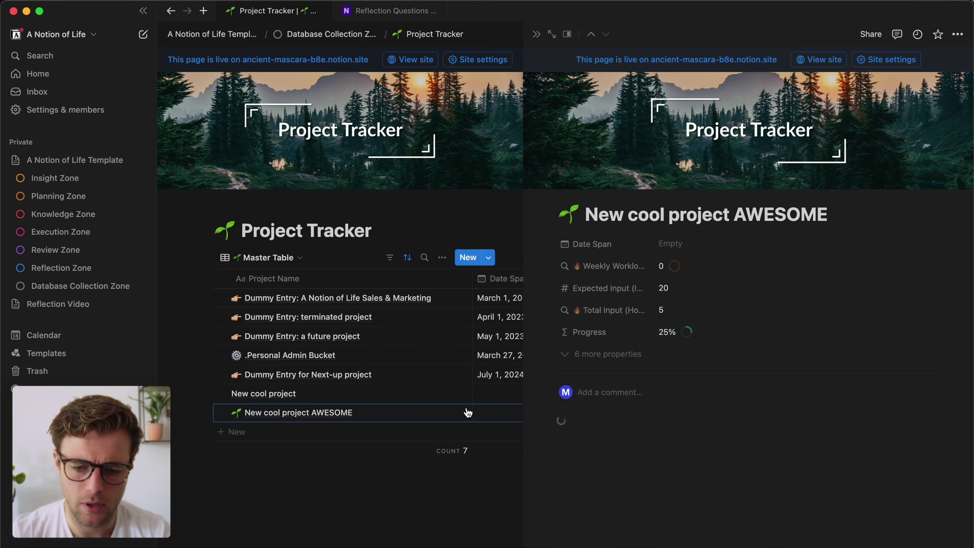
scroll(550, 303, "down", 5)
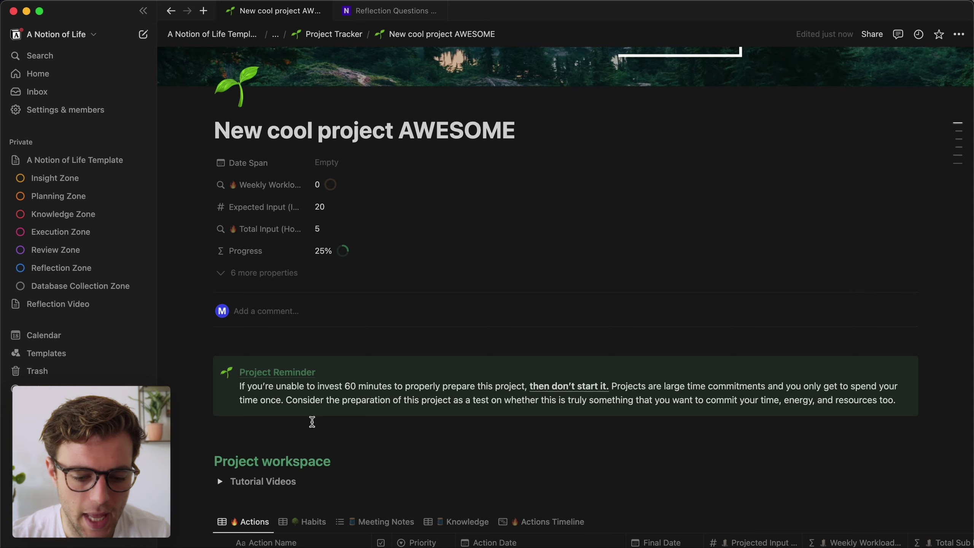
scroll(312, 422, "up", 1)
scroll(313, 422, "down", 15)
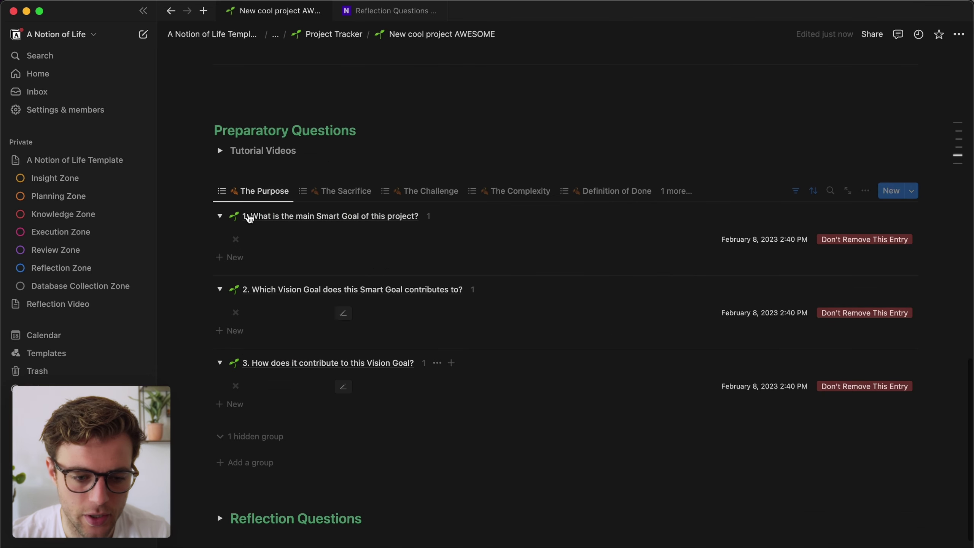
left_click(795, 191)
left_click(326, 222)
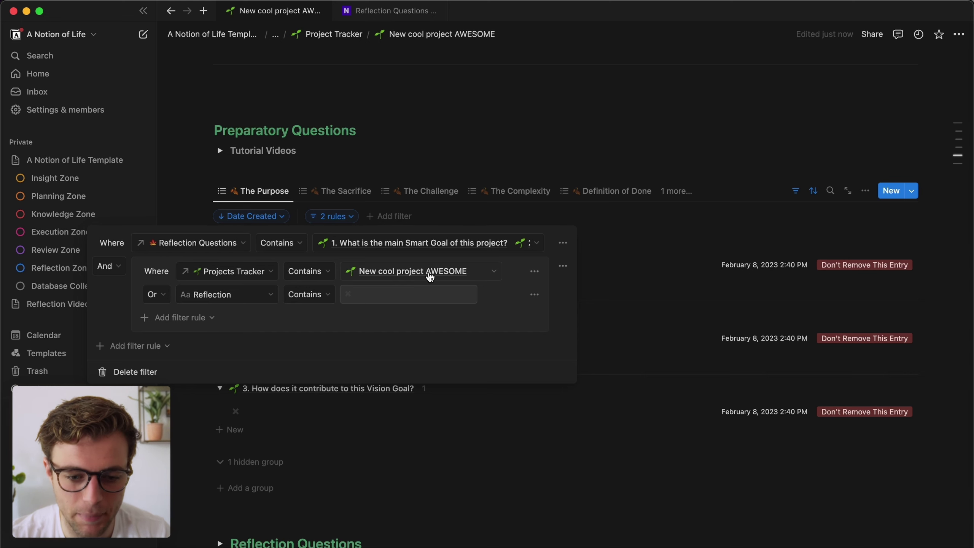
left_click(483, 108)
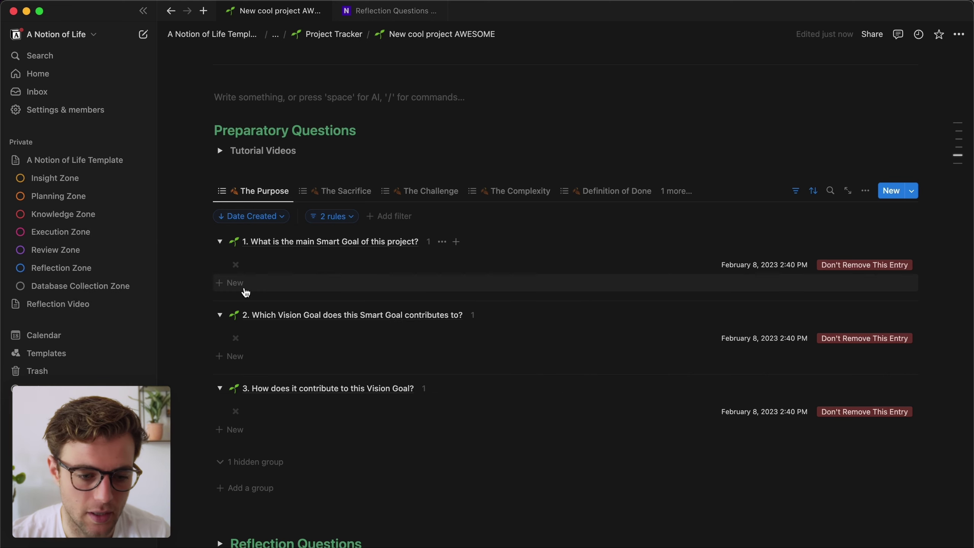
Add the entry "I can write it in here" under question 1 and "I can wirite in here" under question 2.
left_click(447, 282)
type("I can")
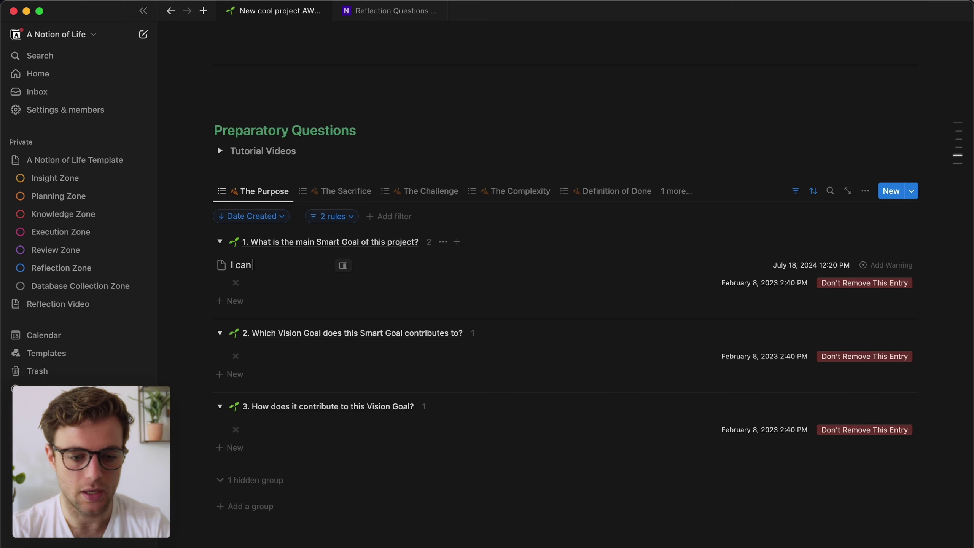
type(" write it in here")
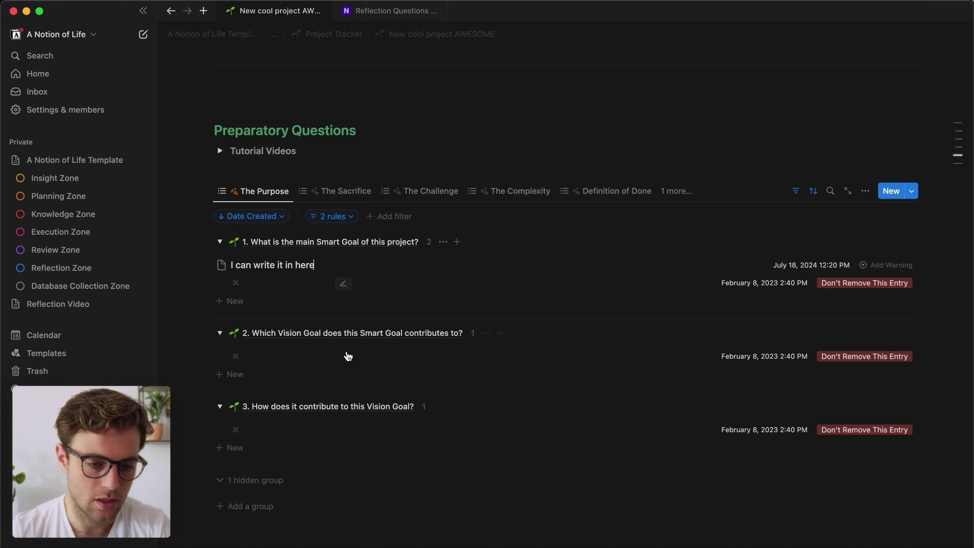
left_click(269, 375)
type("I can wirite in here")
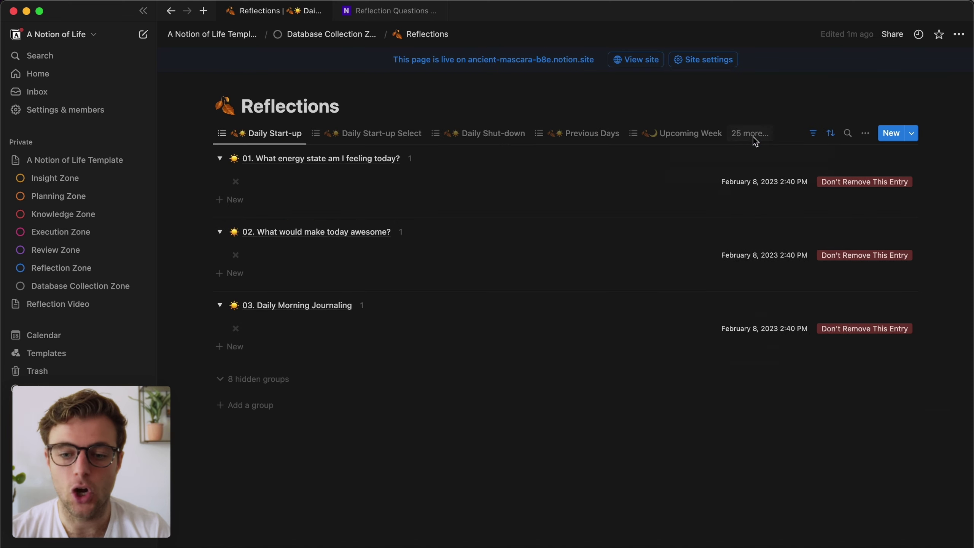
Switch the Reflections database to the Previous Weeks view and look over its weekly entries.
left_click(753, 137)
left_click(754, 111)
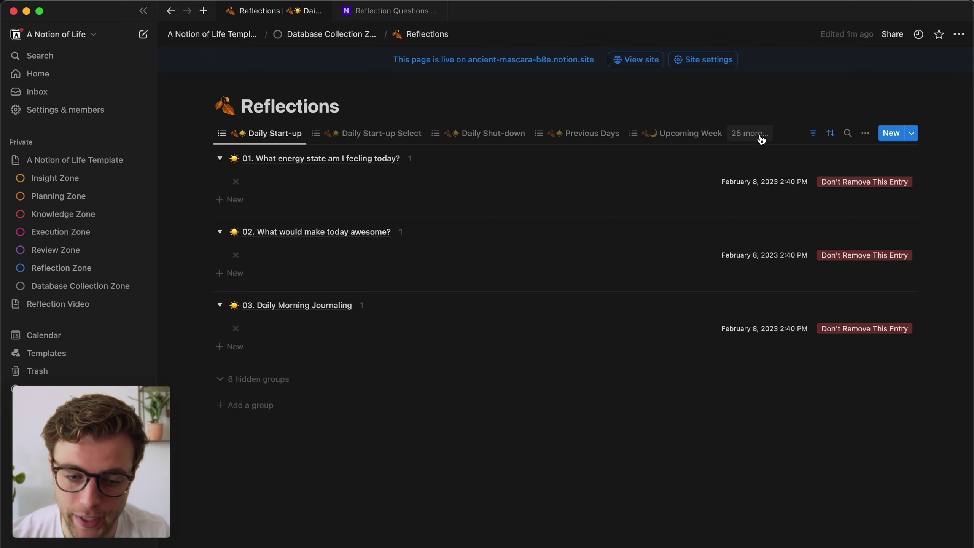
left_click(761, 139)
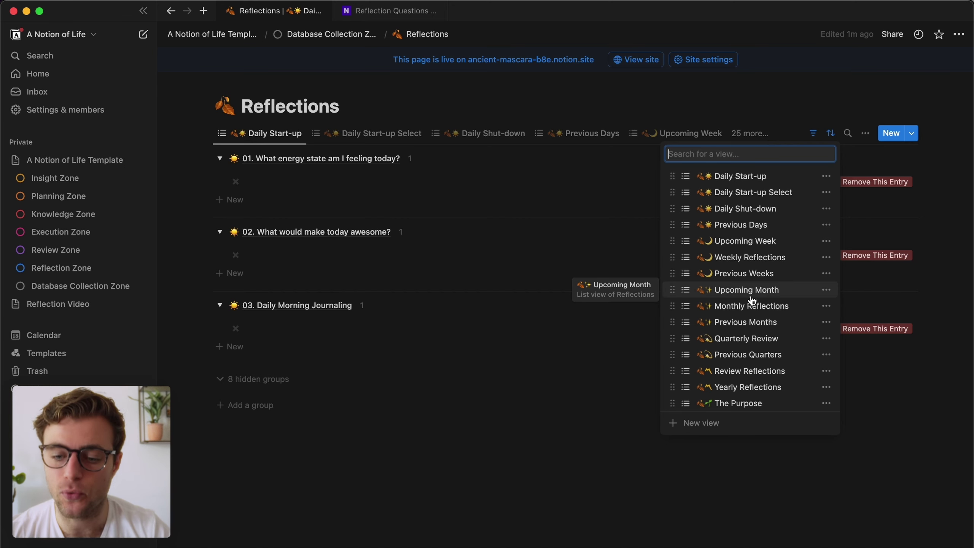
left_click(764, 275)
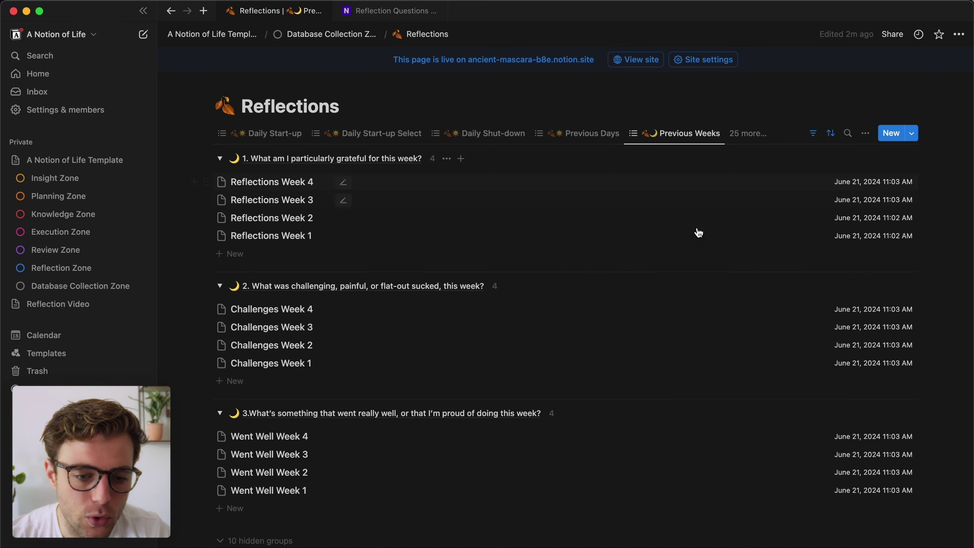
scroll(365, 456, "down", 2)
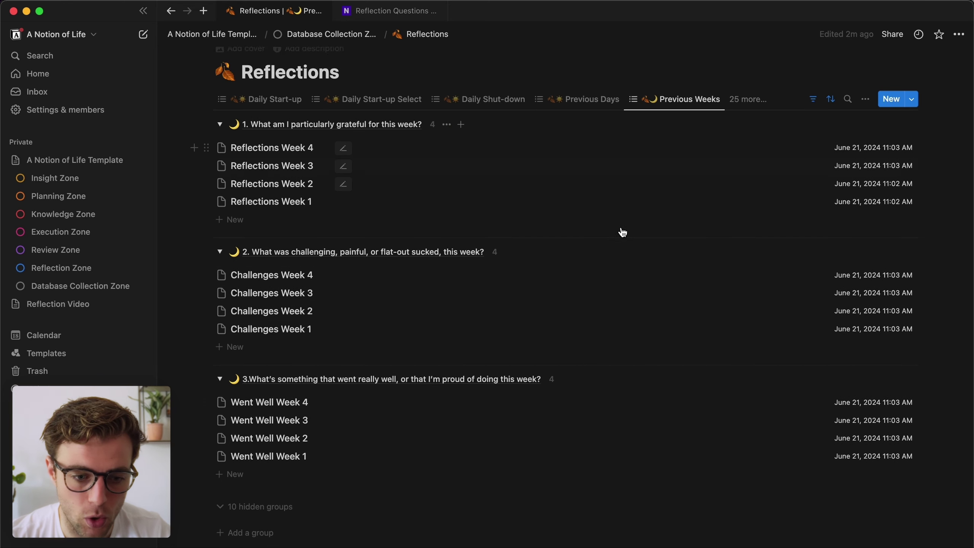
Examine the Previous Weeks view's filter rules for Reflection Questions and Date Created.
left_click(814, 101)
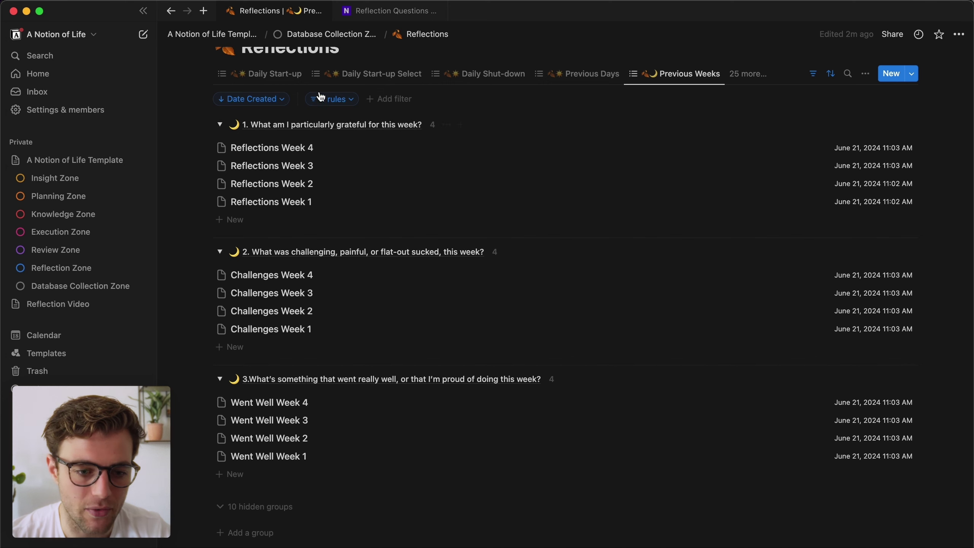
left_click(340, 99)
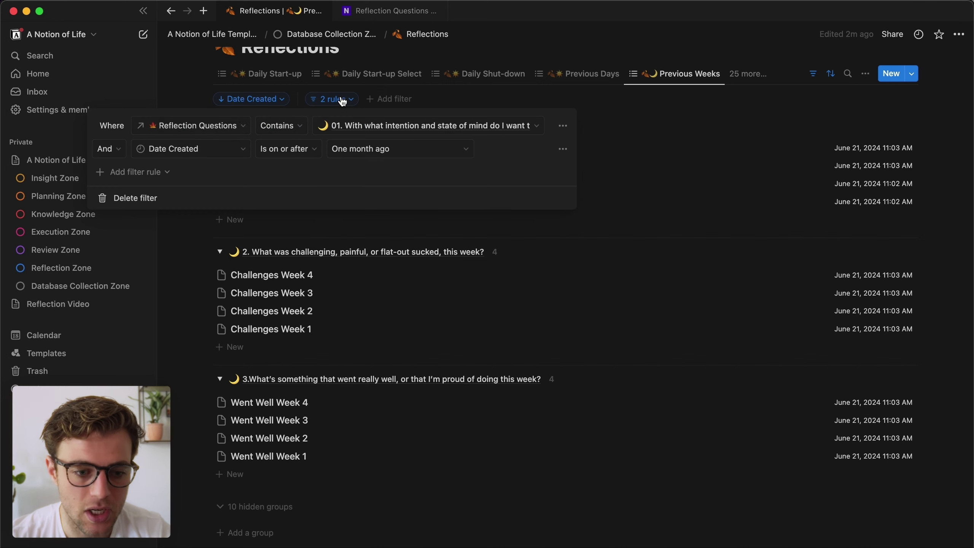
left_click(407, 135)
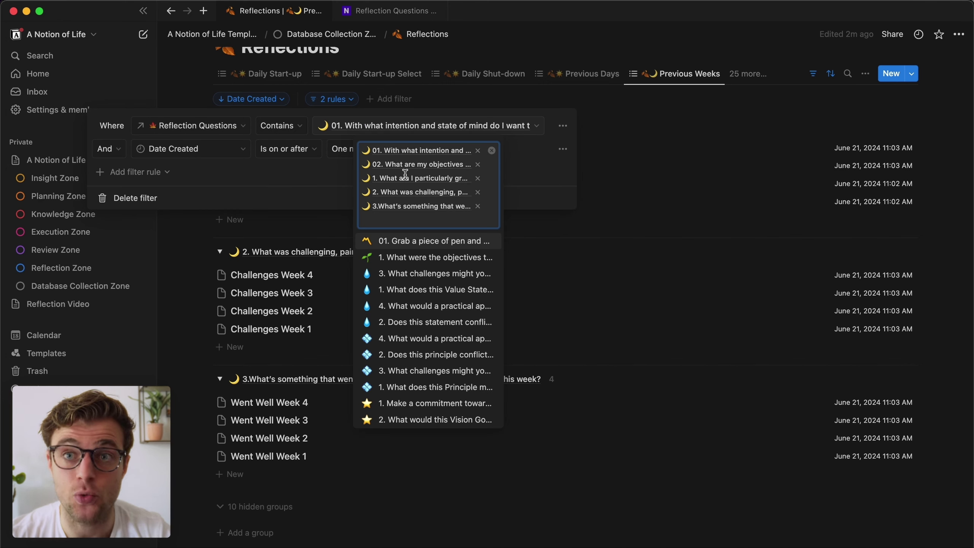
left_click(276, 193)
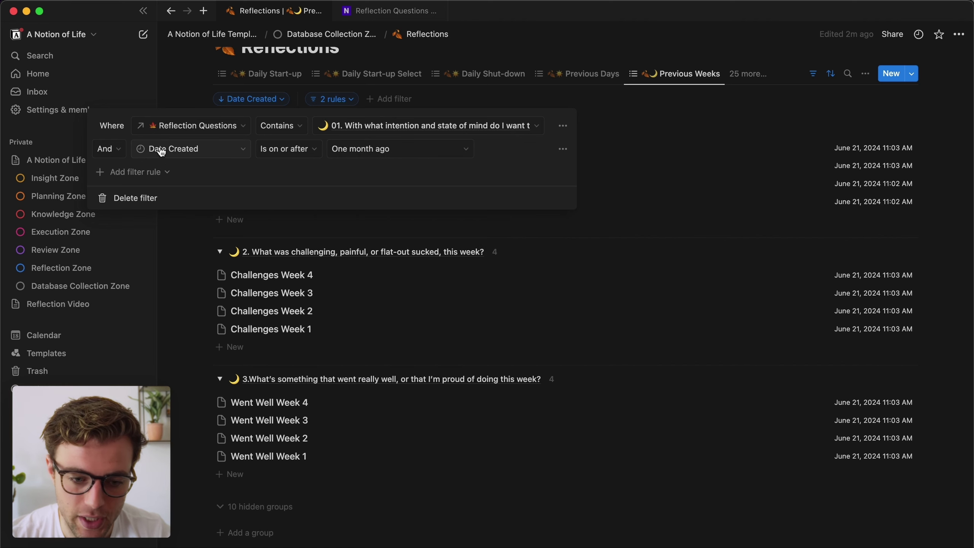
left_click(535, 38)
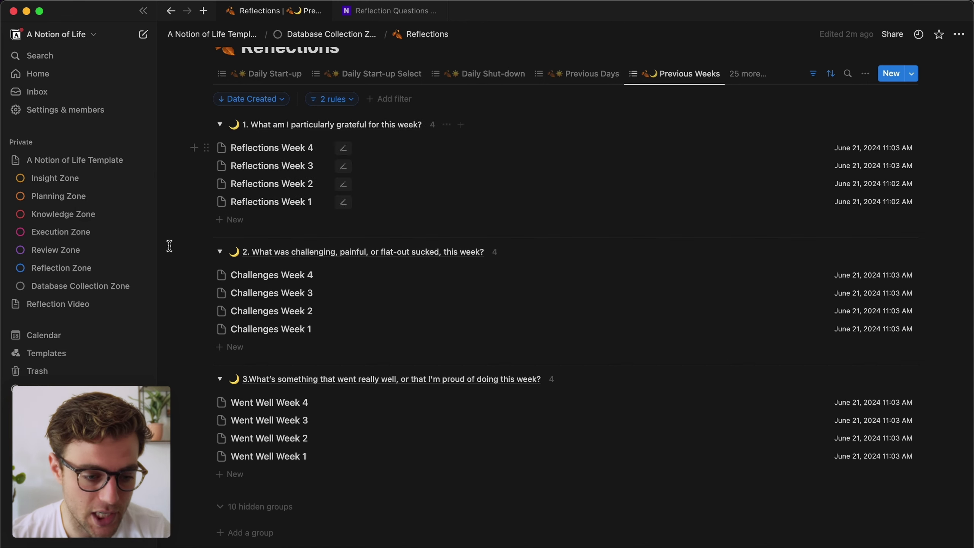
Open the Monthly Review Template for editing from the Database Collection Zone and review its Previous Weeks reflections.
left_click(55, 292)
scroll(553, 280, "down", 10)
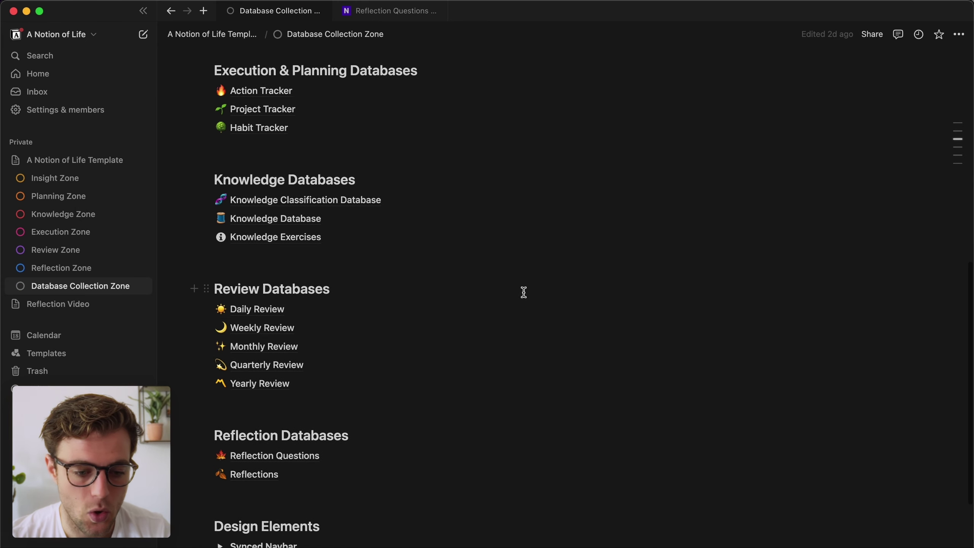
left_click(267, 348)
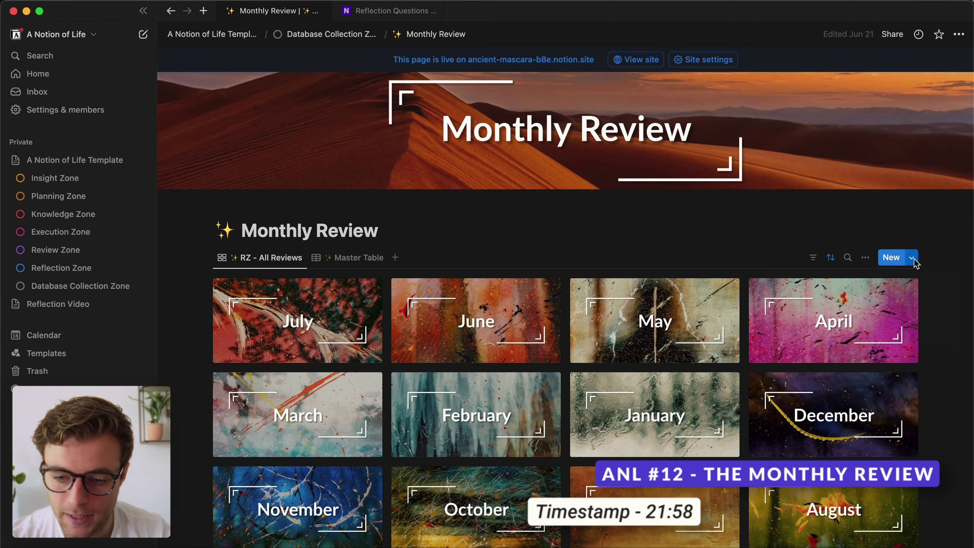
left_click(912, 257)
left_click(955, 300)
left_click(876, 303)
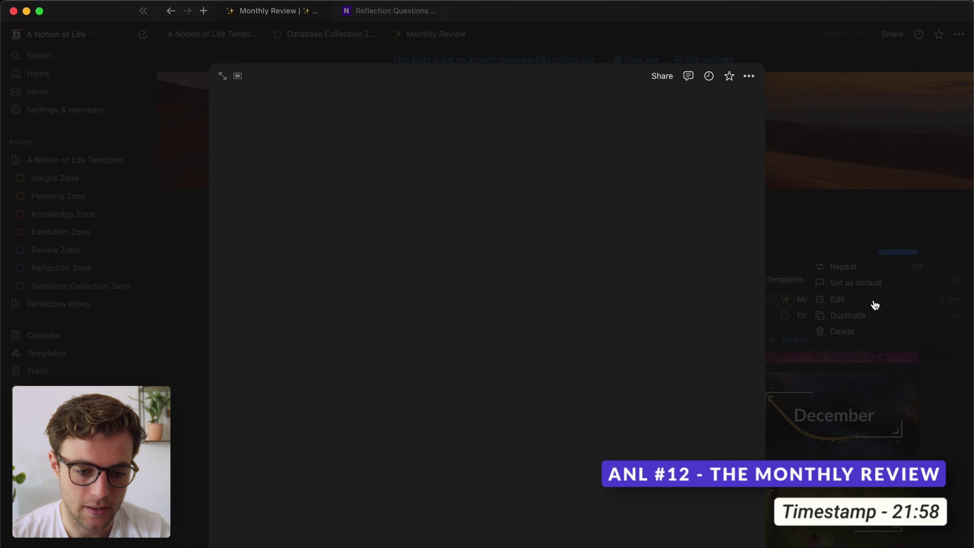
scroll(433, 288, "down", 8)
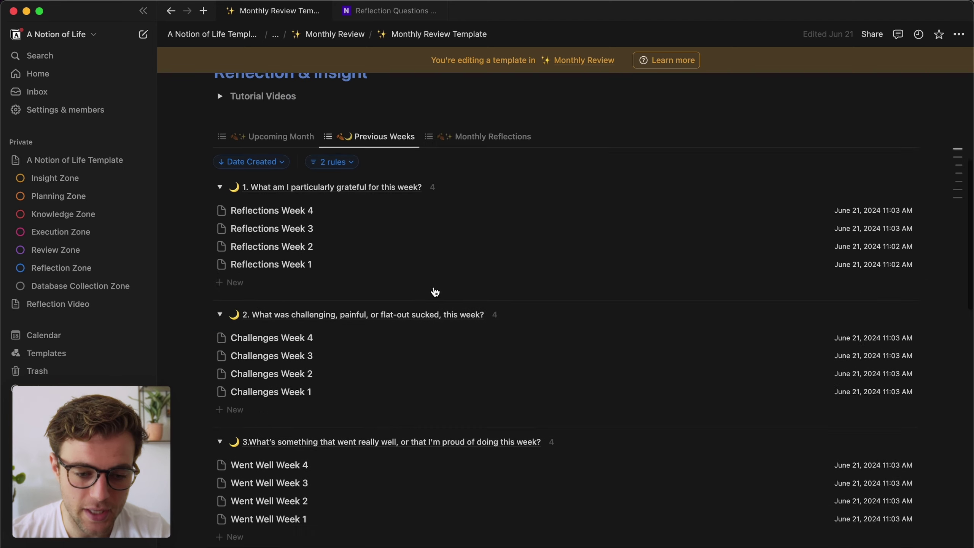
scroll(435, 292, "down", 2)
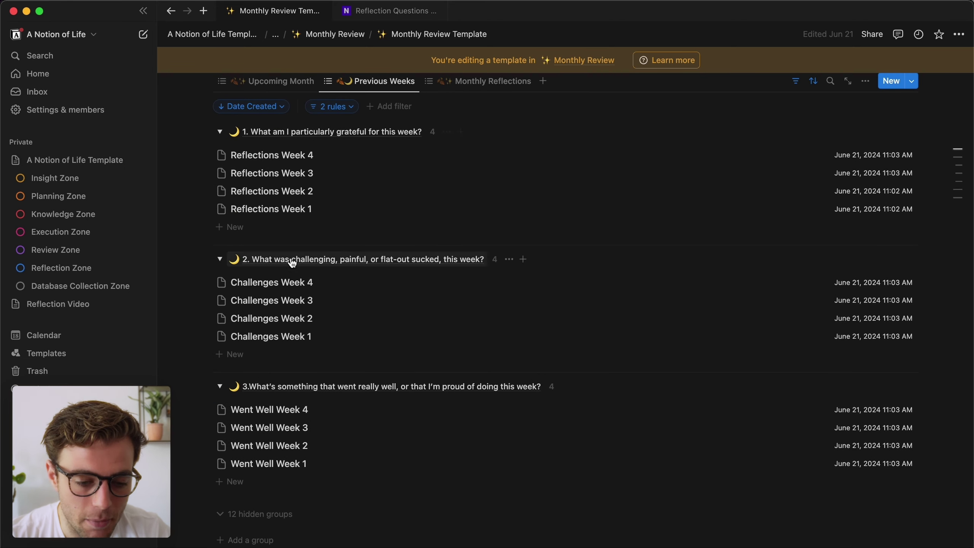
scroll(296, 279, "up", 1)
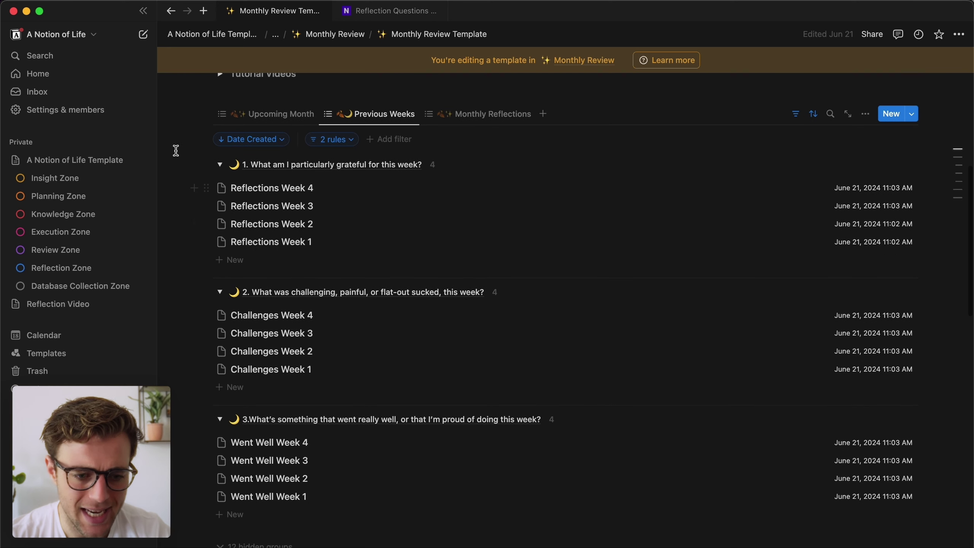